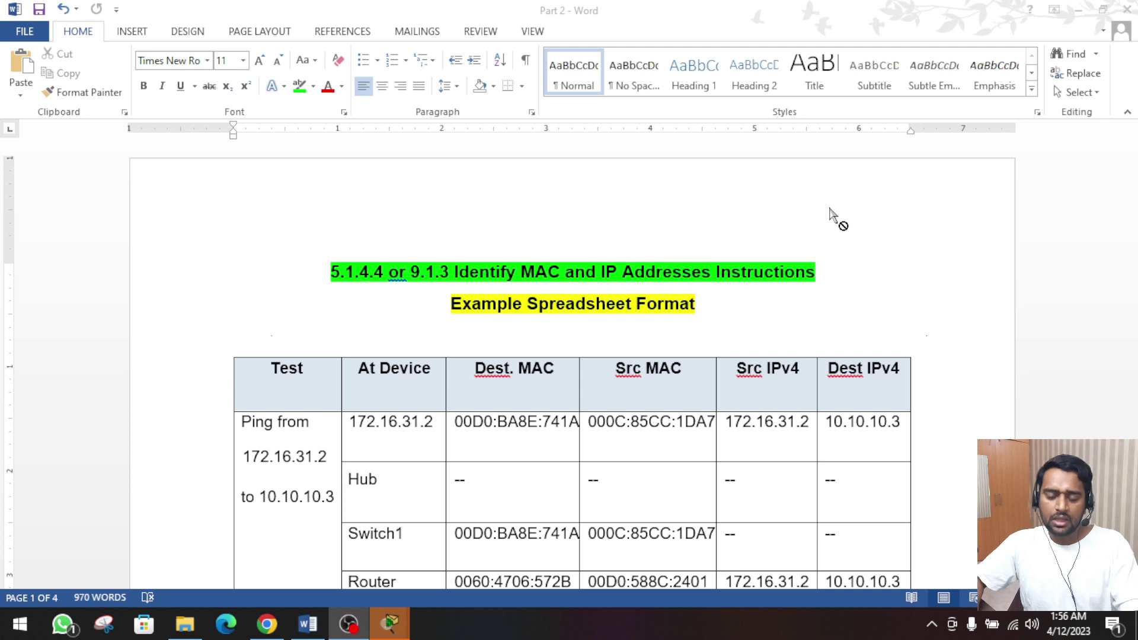
# - Look through the document's ping test tables and the Part 2 reflection questions
pyautogui.click(453, 314)
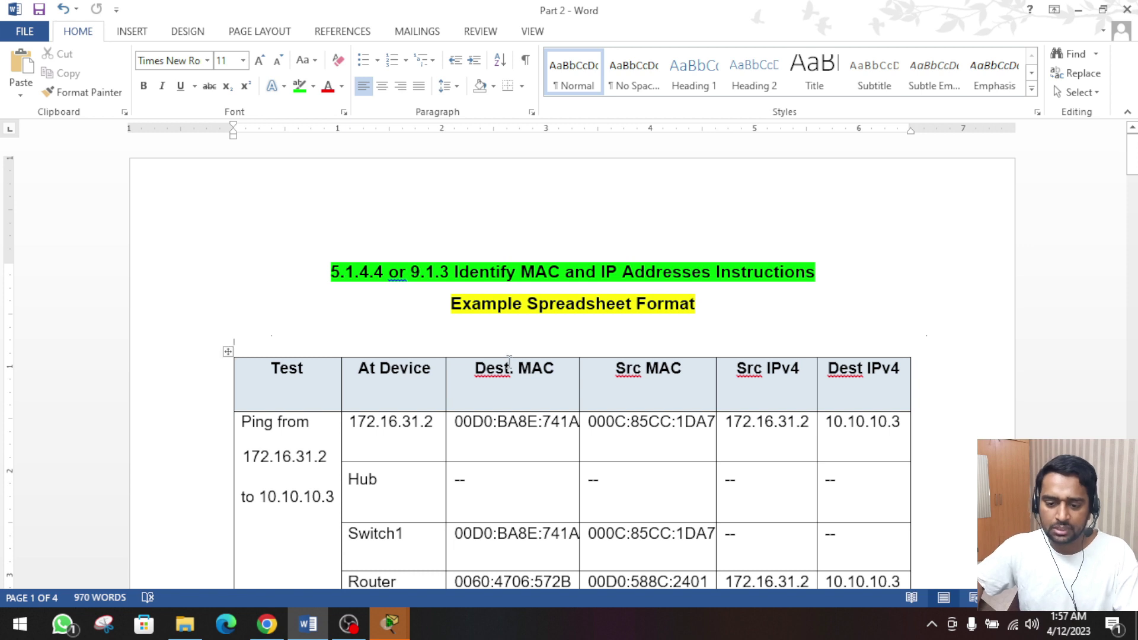
pyautogui.scroll(-3, 390, 393)
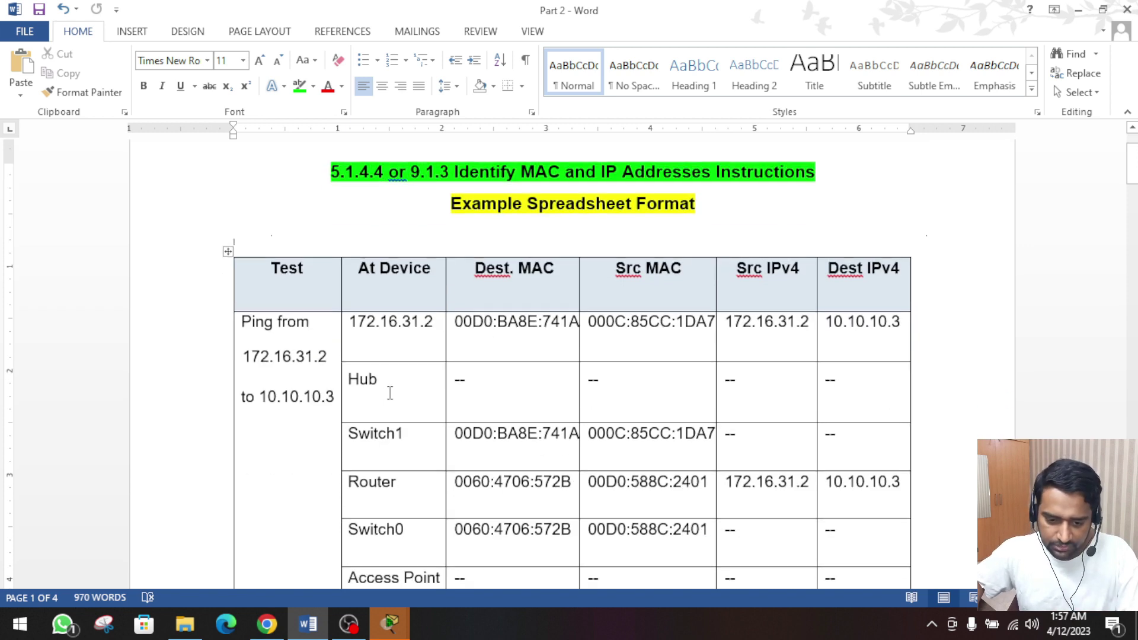
pyautogui.click(399, 374)
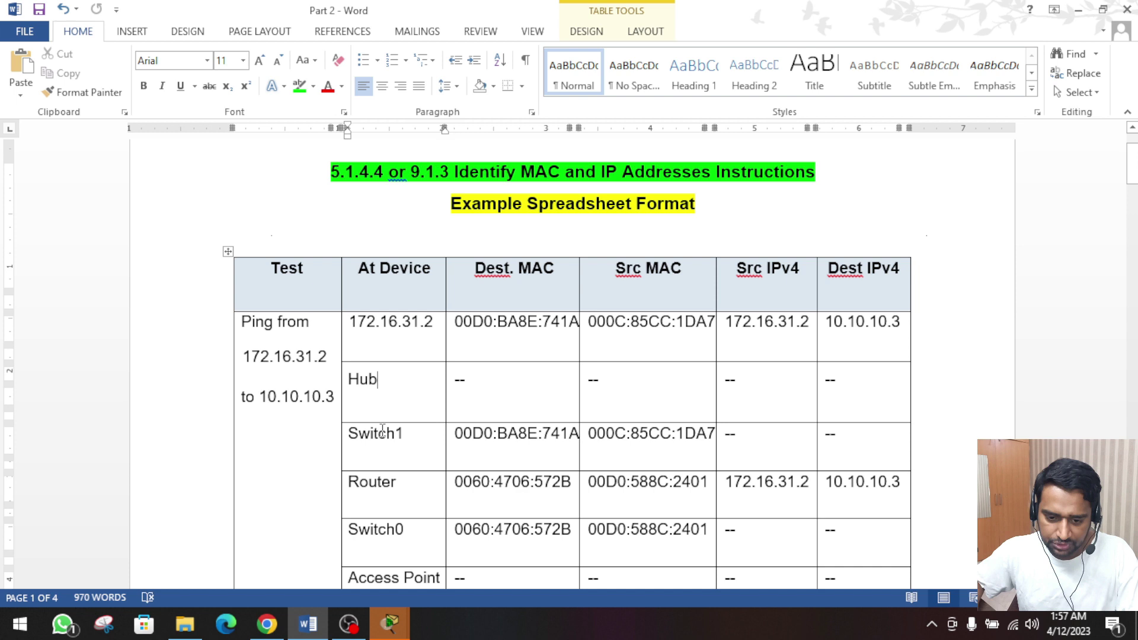
pyautogui.scroll(-5, 381, 436)
pyautogui.scroll(-7, 381, 435)
pyautogui.scroll(14, 381, 435)
pyautogui.scroll(-4, 381, 436)
pyautogui.scroll(-15, 381, 437)
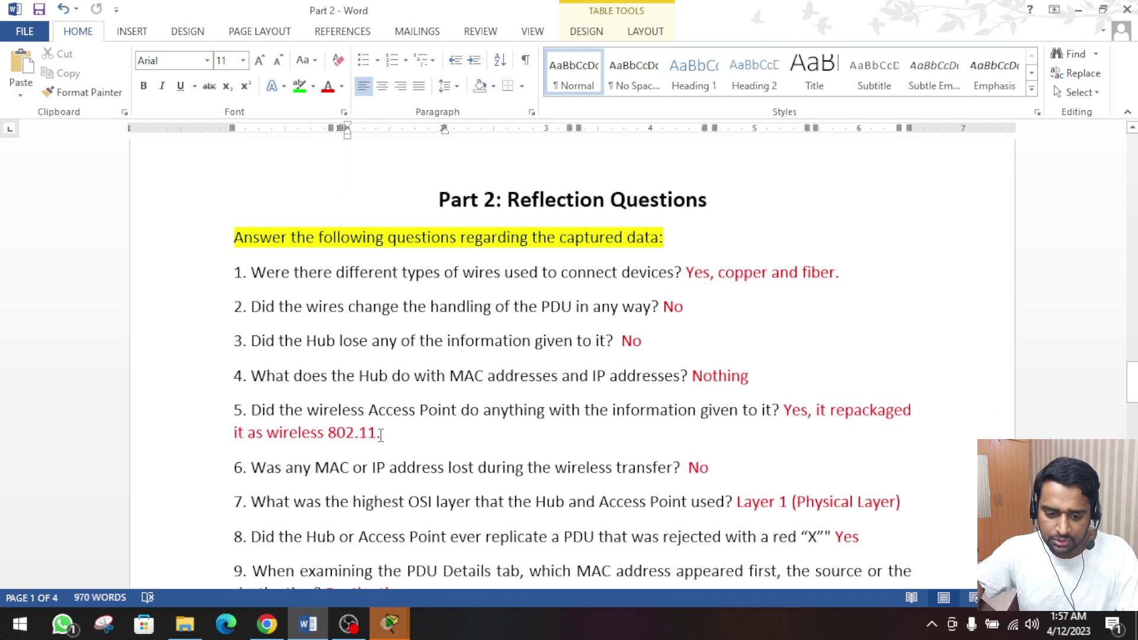
pyautogui.scroll(2, 415, 404)
pyautogui.scroll(10, 582, 356)
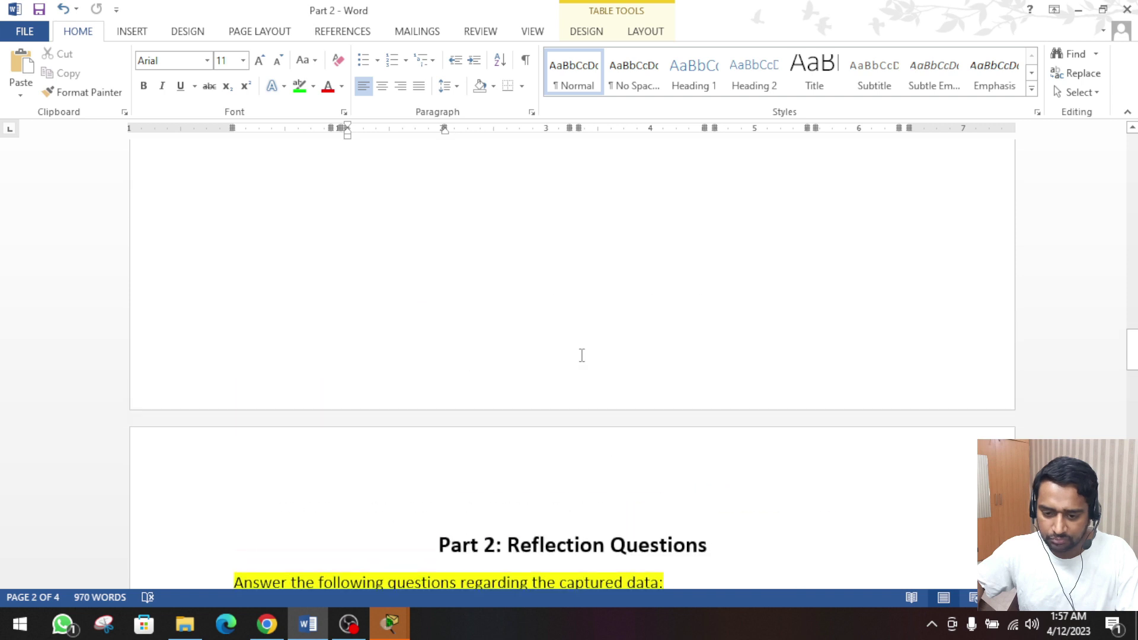
pyautogui.scroll(6, 582, 356)
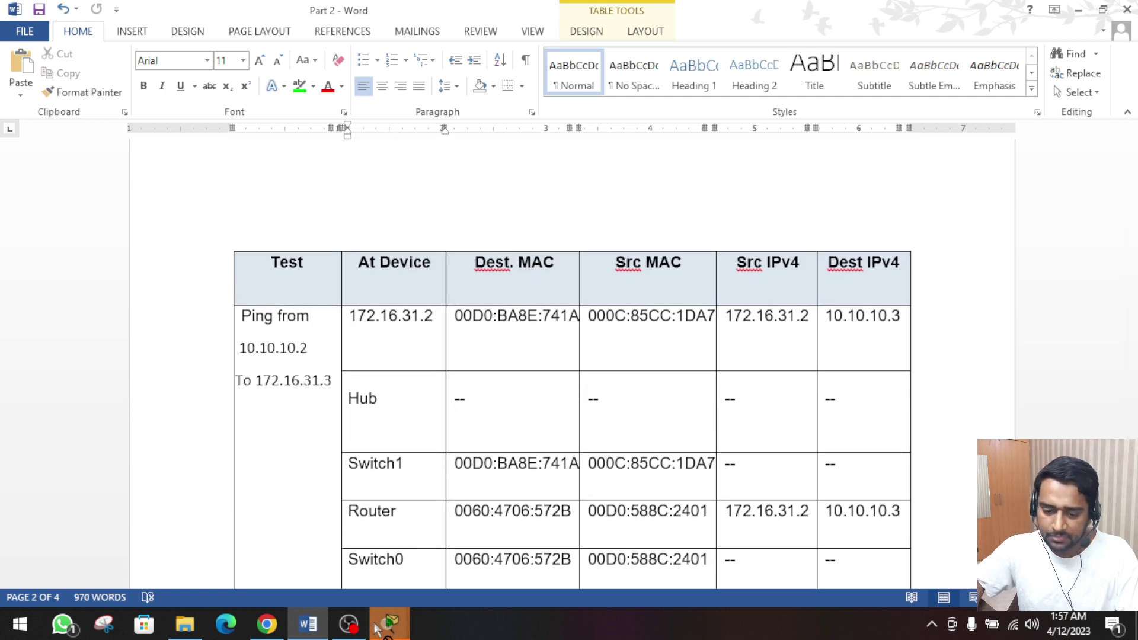
# - Switch to Cisco Packet Tracer, set the user profile name to Next, and bring the activity's network topology into view
pyautogui.moveTo(390, 623)
pyautogui.click(563, 549)
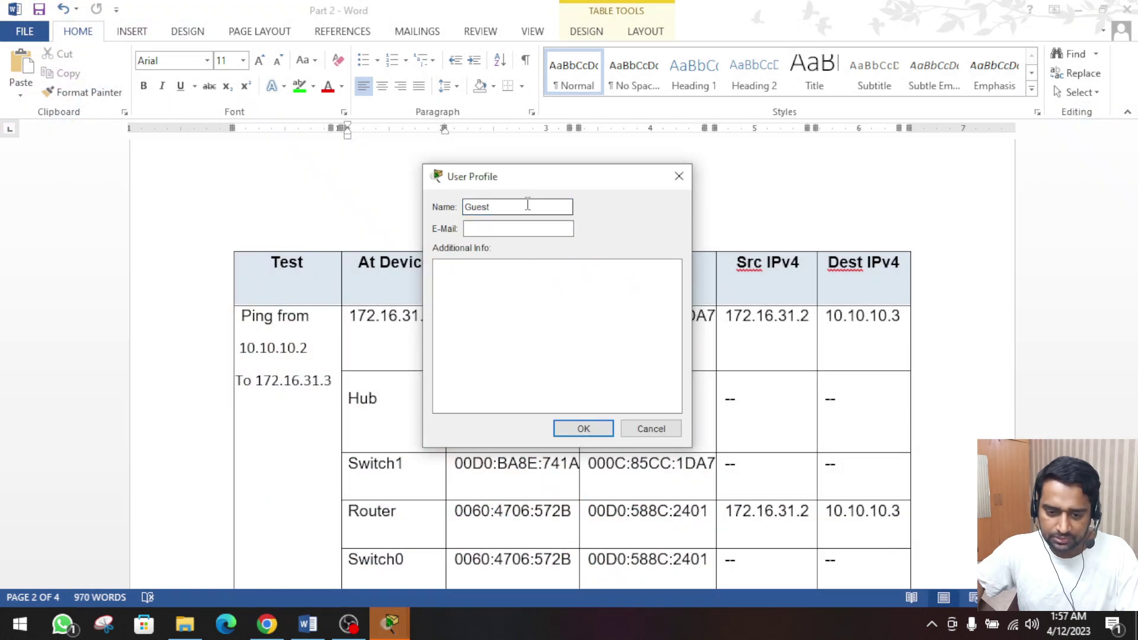
pyautogui.write('Ravi')
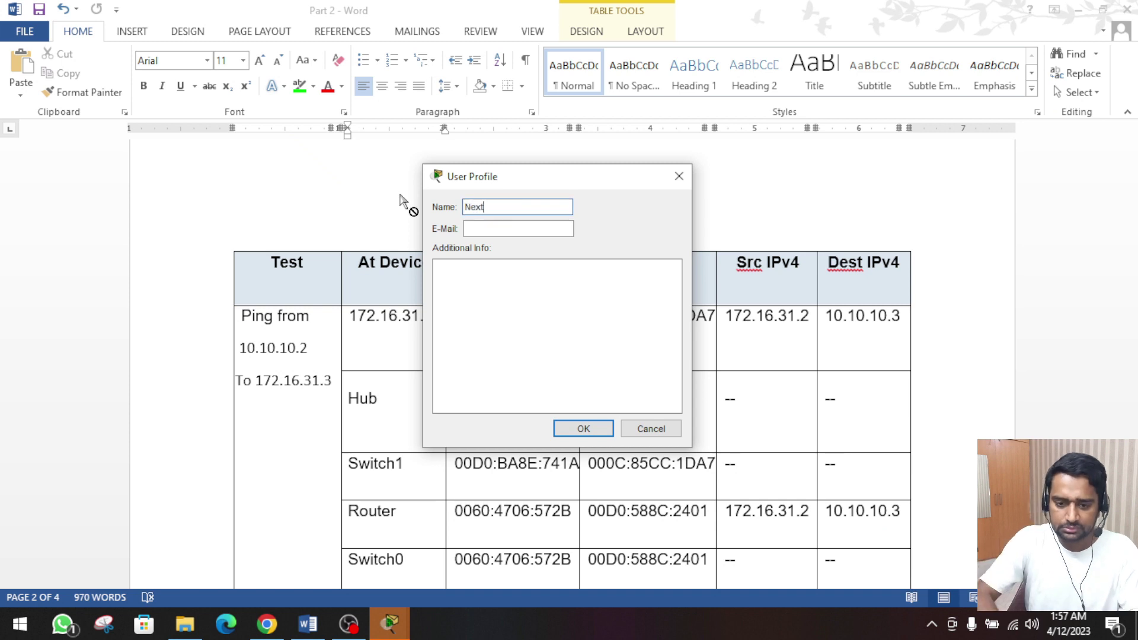
pyautogui.press('Return')
pyautogui.moveTo(390, 623)
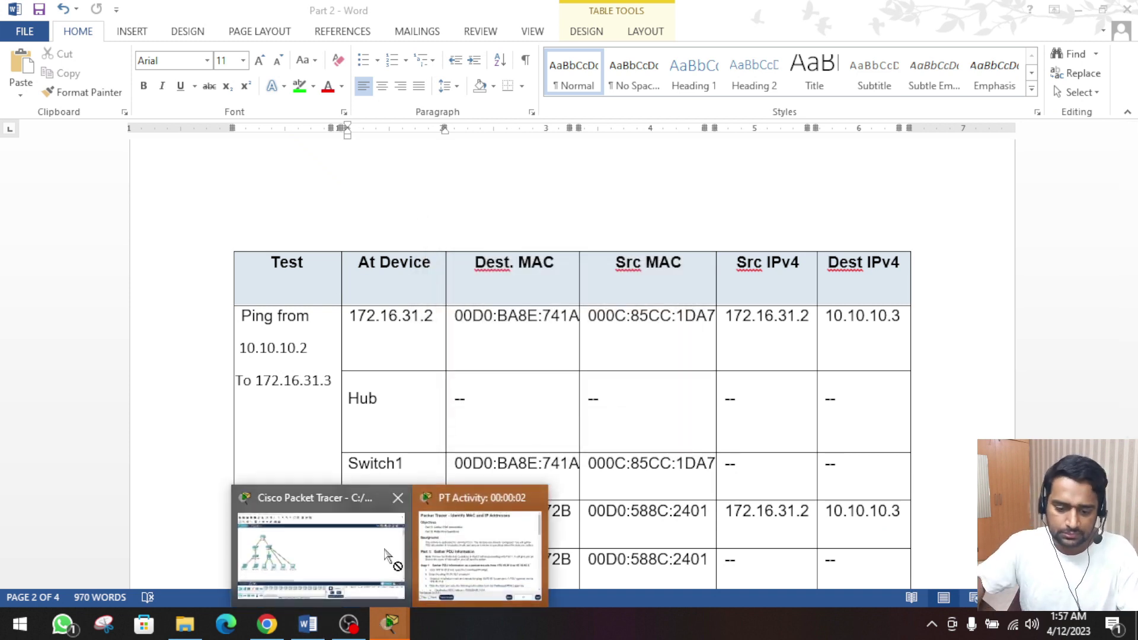
pyautogui.click(462, 532)
pyautogui.click(391, 627)
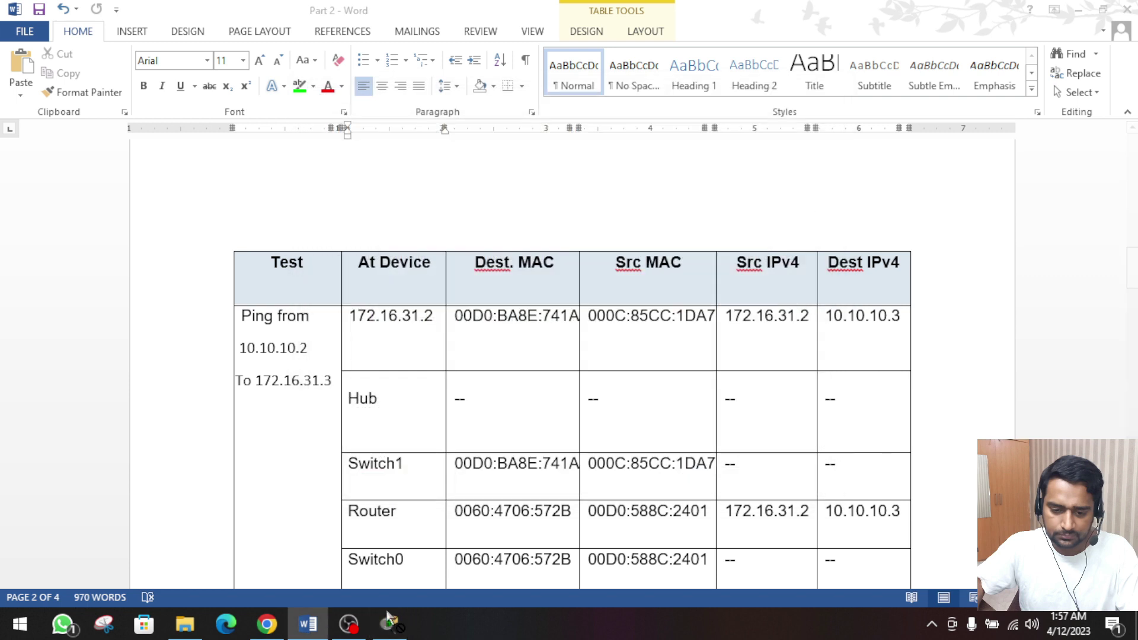
pyautogui.click(395, 631)
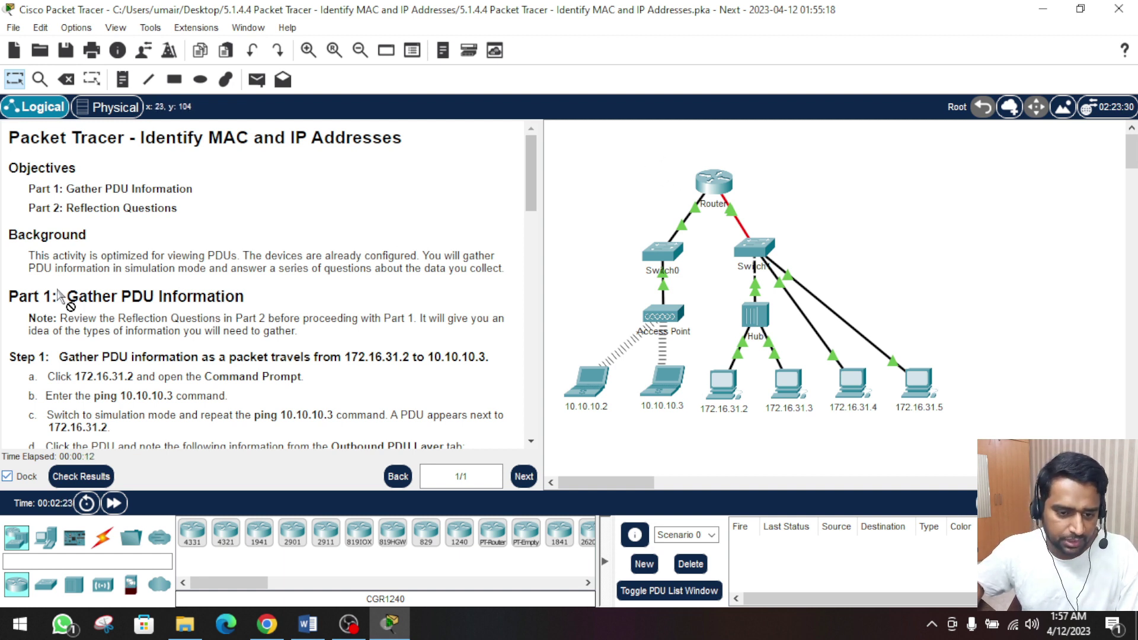
# - Read the activity's objectives and the Part 1, Step 1 instructions, and locate the 172.16.31.x computers in the topology
pyautogui.moveTo(37, 190); pyautogui.dragTo(127, 229)
pyautogui.click(126, 268)
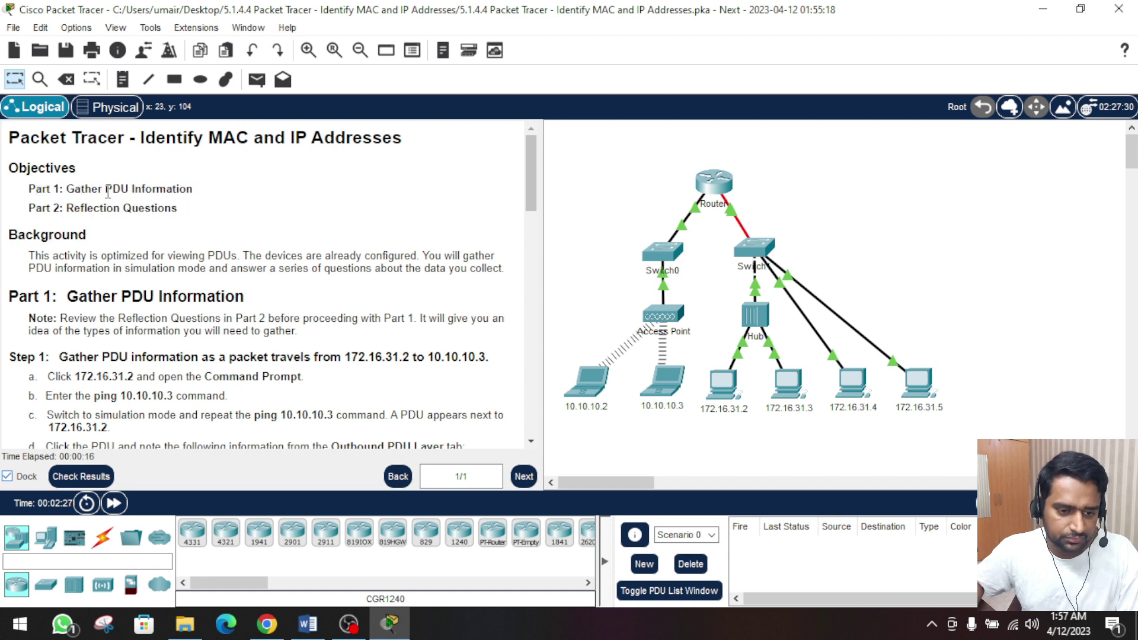
pyautogui.moveTo(106, 190); pyautogui.dragTo(178, 209)
pyautogui.click(112, 254)
pyautogui.scroll(-1, 174, 353)
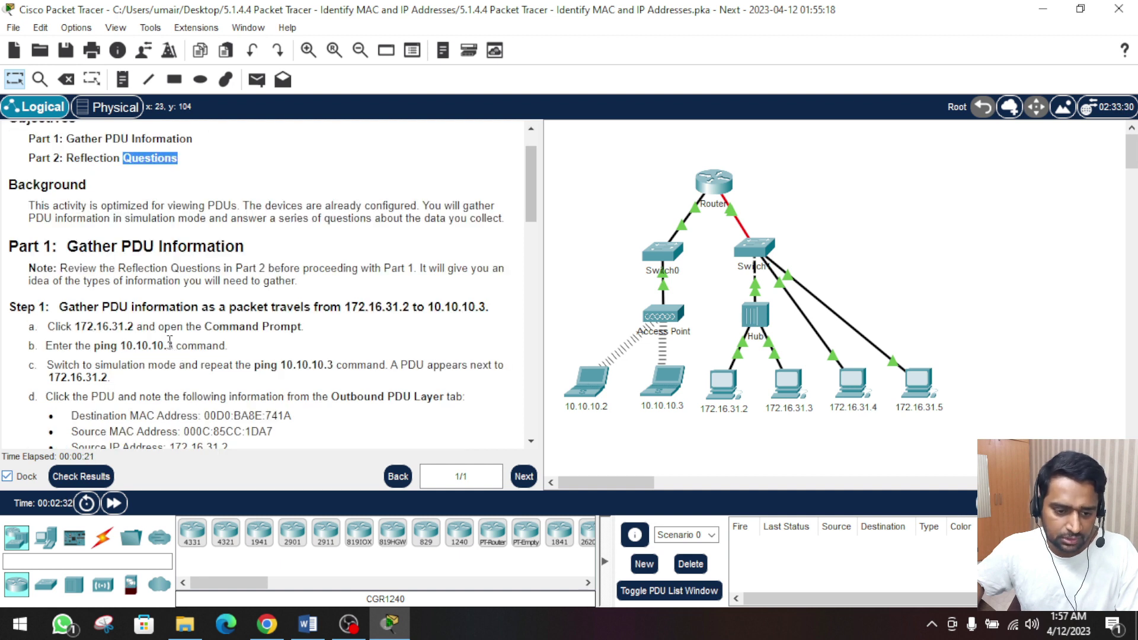
pyautogui.scroll(-1, 169, 343)
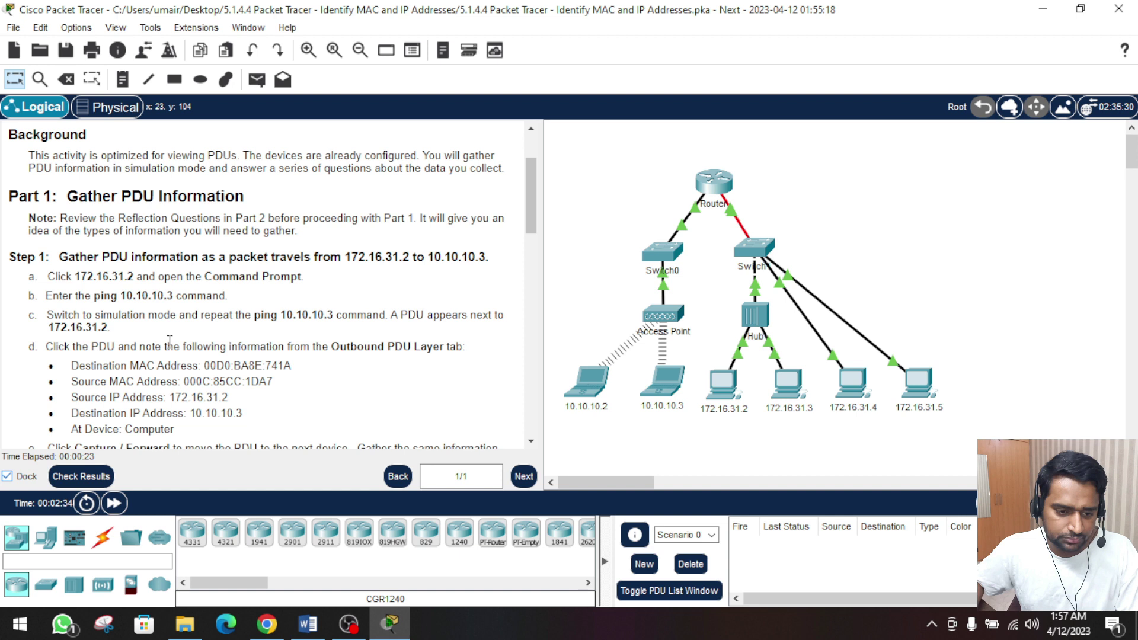
pyautogui.scroll(-1, 170, 343)
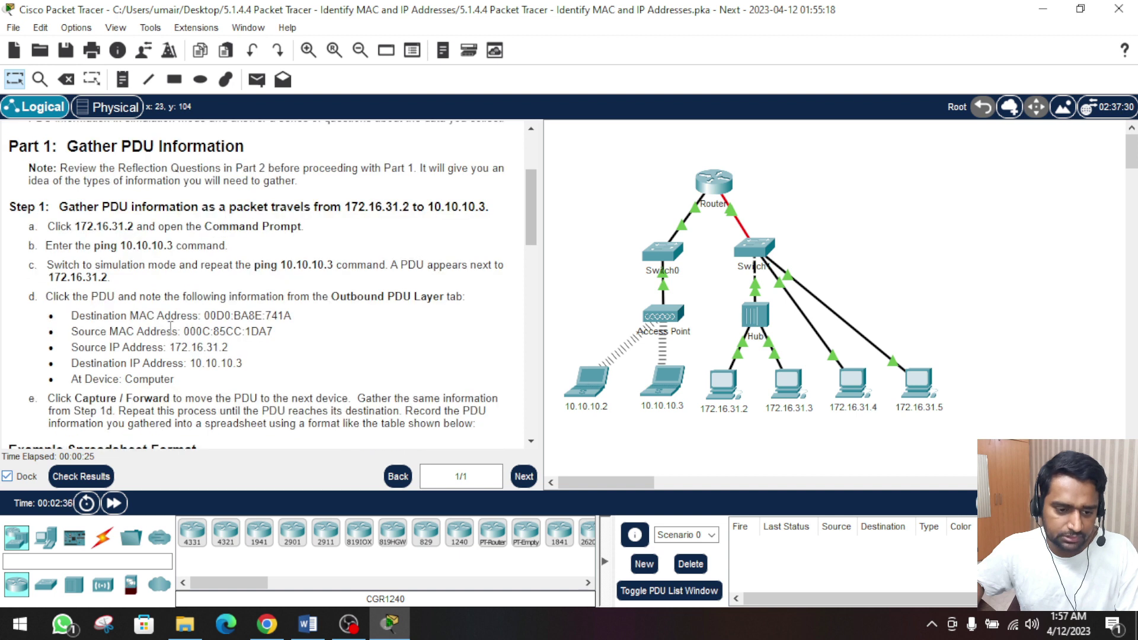
pyautogui.moveTo(127, 146); pyautogui.dragTo(178, 146)
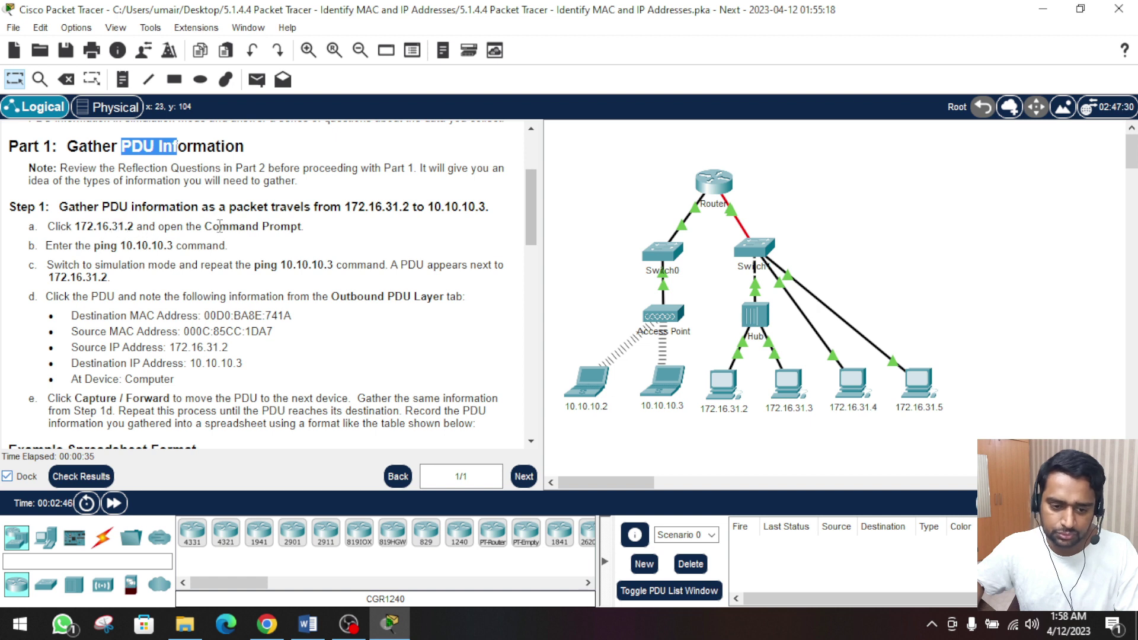
pyautogui.click(239, 230)
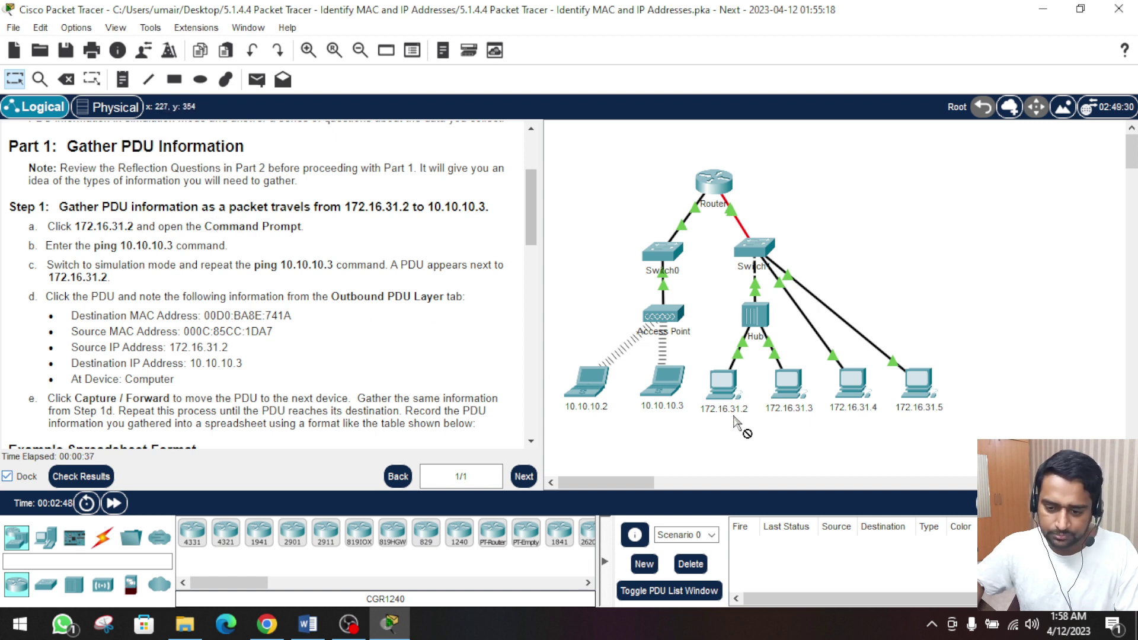
pyautogui.moveTo(972, 373); pyautogui.dragTo(711, 442)
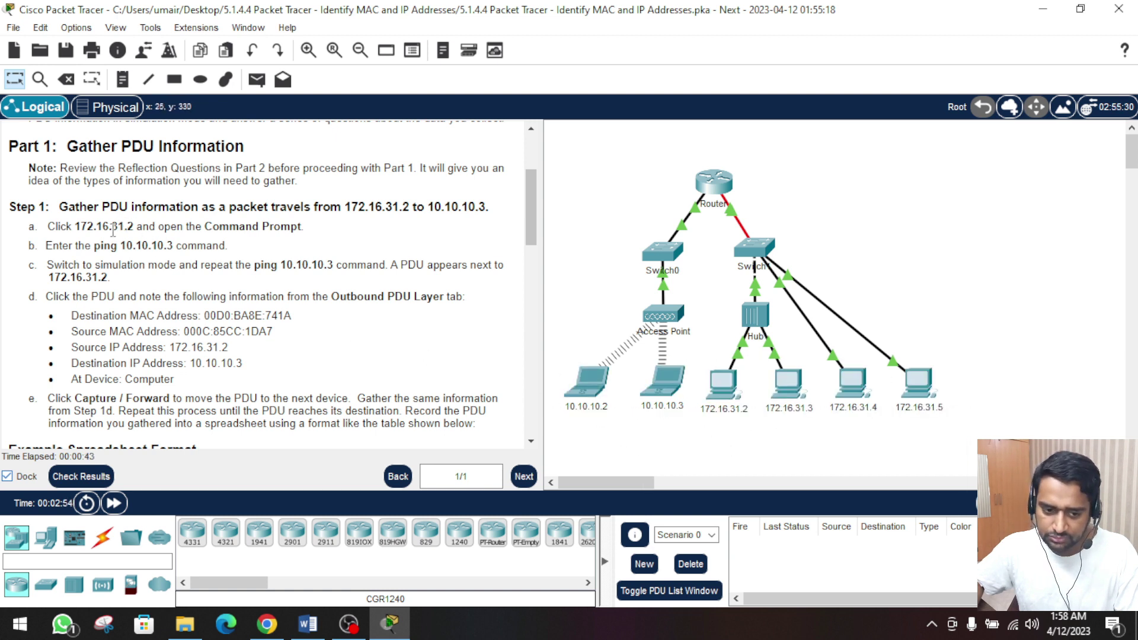
# - Open the Command Prompt on PC 172.16.31.2, keeping the instructions readable beside its window
pyautogui.click(730, 393)
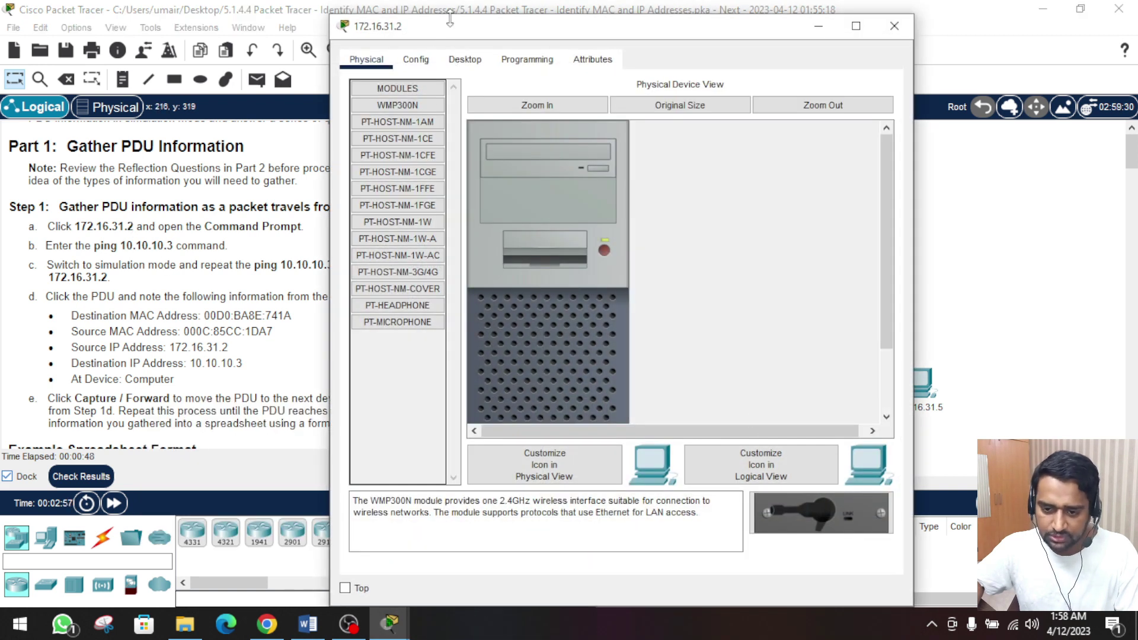
pyautogui.moveTo(585, 21); pyautogui.dragTo(757, 9)
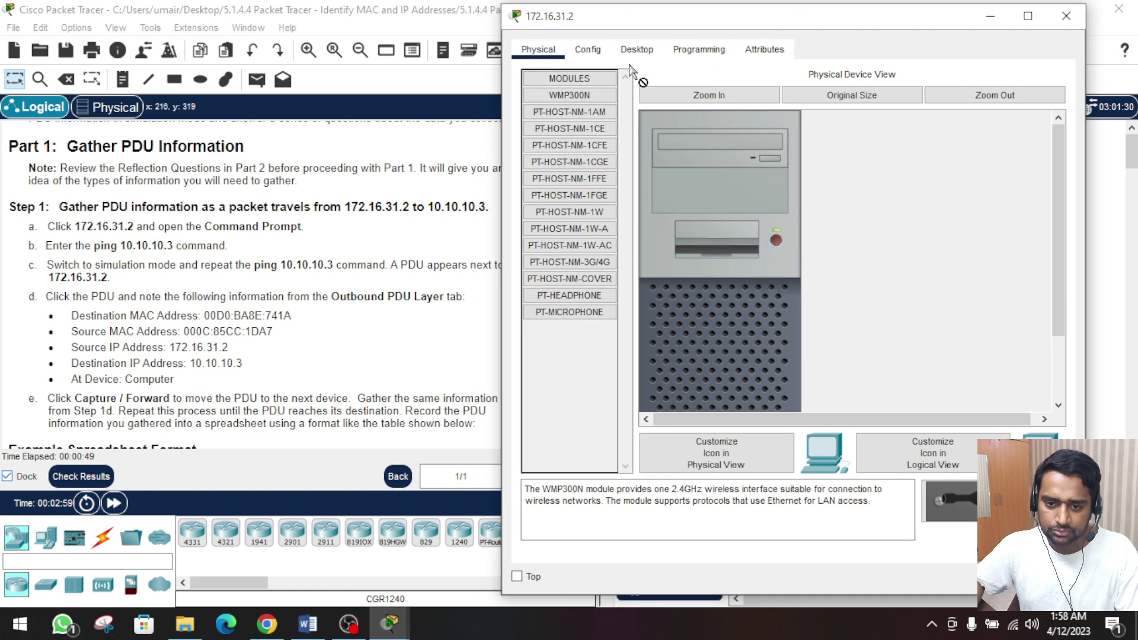
pyautogui.click(633, 59)
pyautogui.click(878, 129)
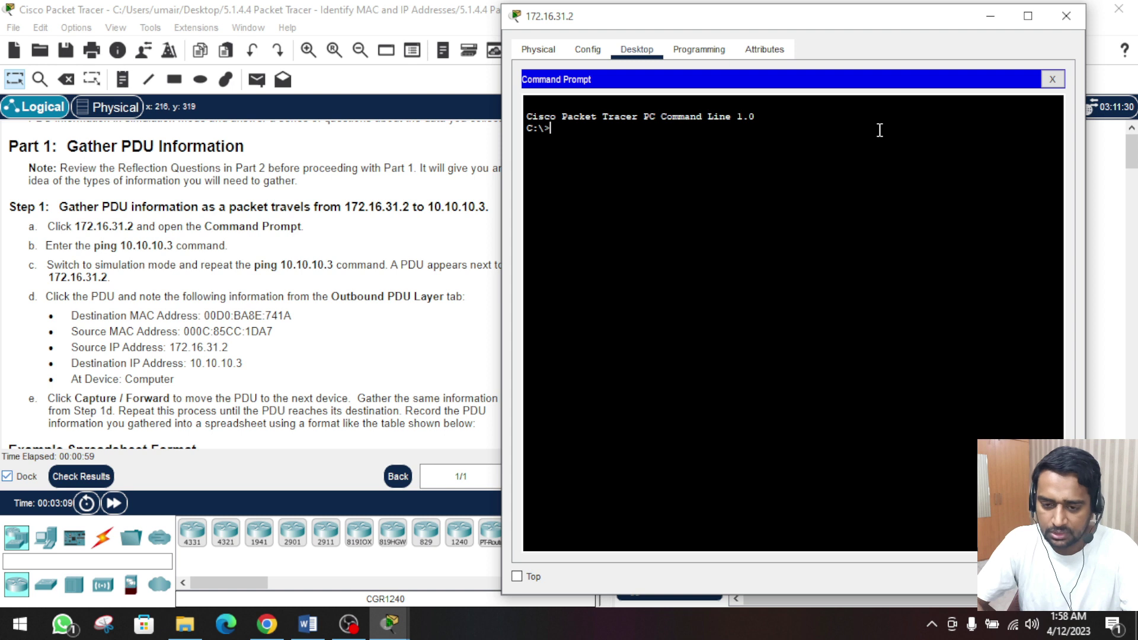
# - Run ping 10.10.10.3 from PC 172.16.31.2
pyautogui.write('pi')
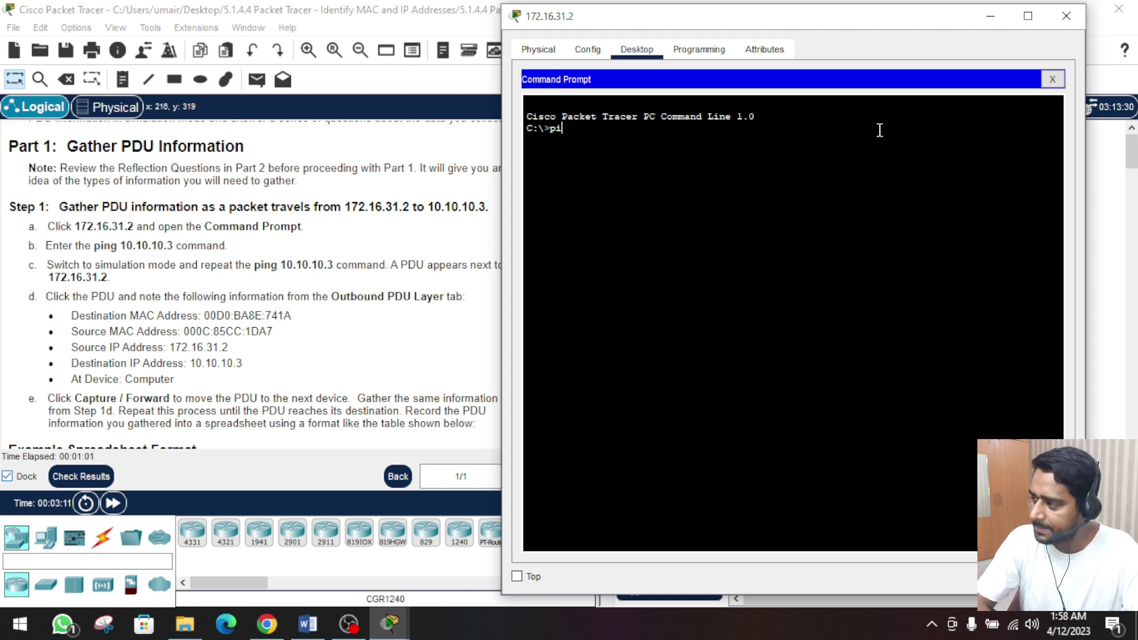
pyautogui.write('ng 10.10.10.3')
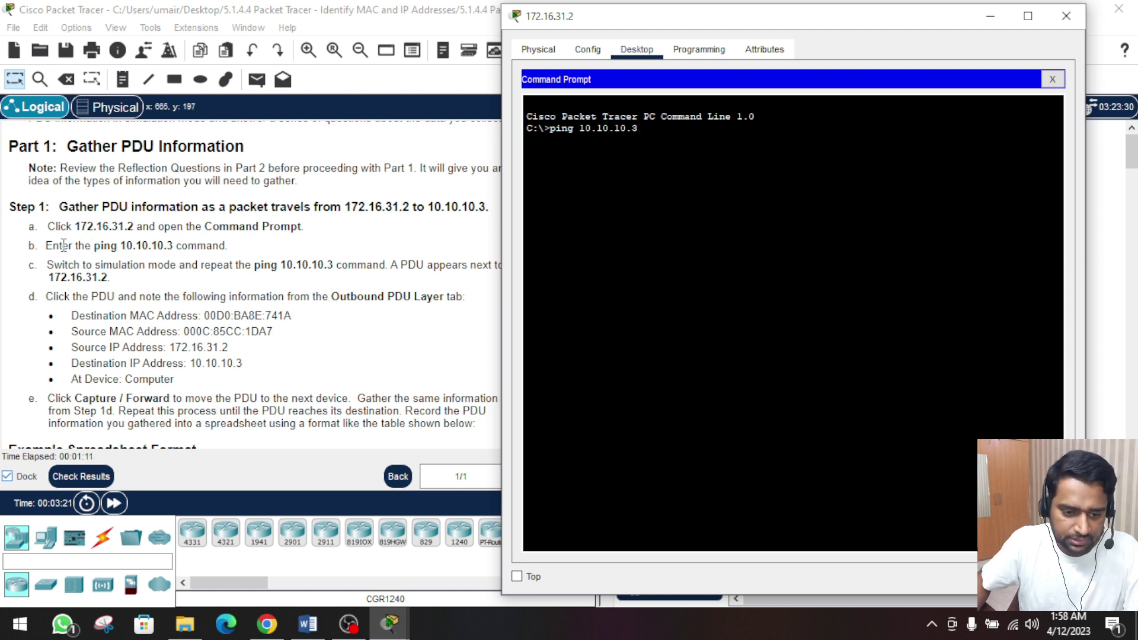
pyautogui.moveTo(93, 245); pyautogui.dragTo(724, 386)
pyautogui.click(723, 386)
pyautogui.press('Return')
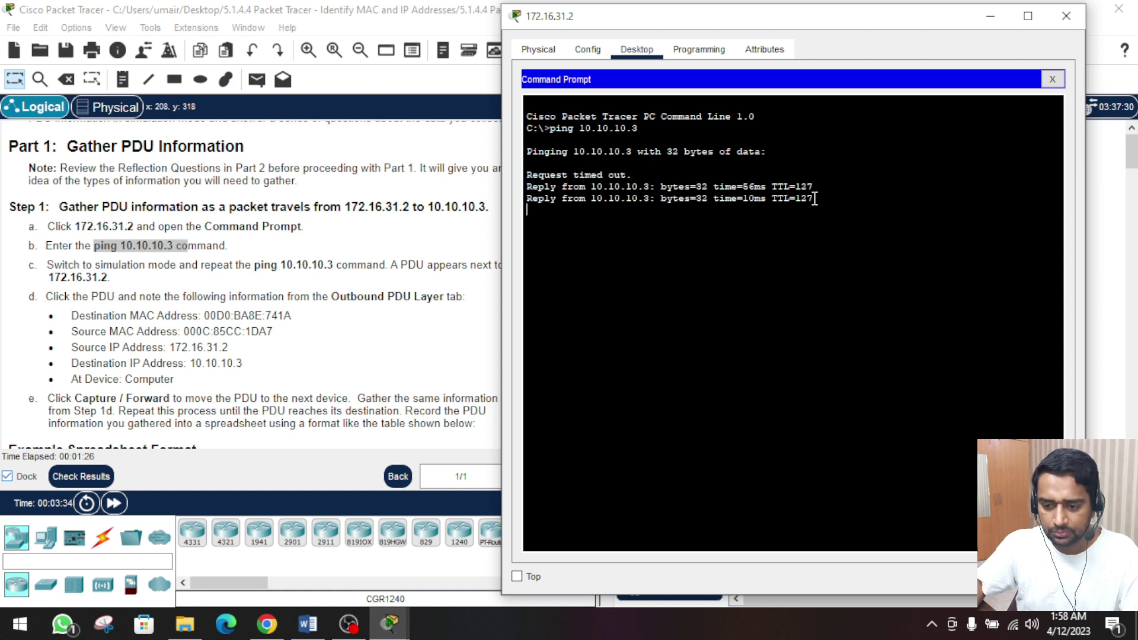
pyautogui.moveTo(811, 199); pyautogui.dragTo(786, 196)
# - Return to the topology and switch the network to Simulation mode, as instruction c asks
pyautogui.click(325, 292)
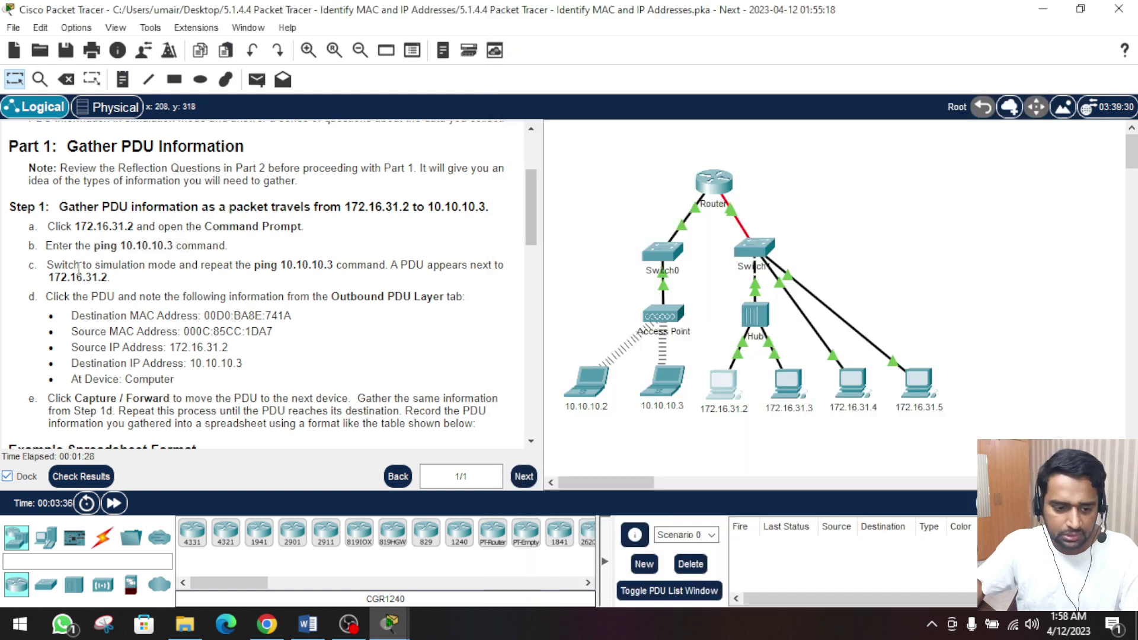
pyautogui.moveTo(50, 266); pyautogui.dragTo(171, 265)
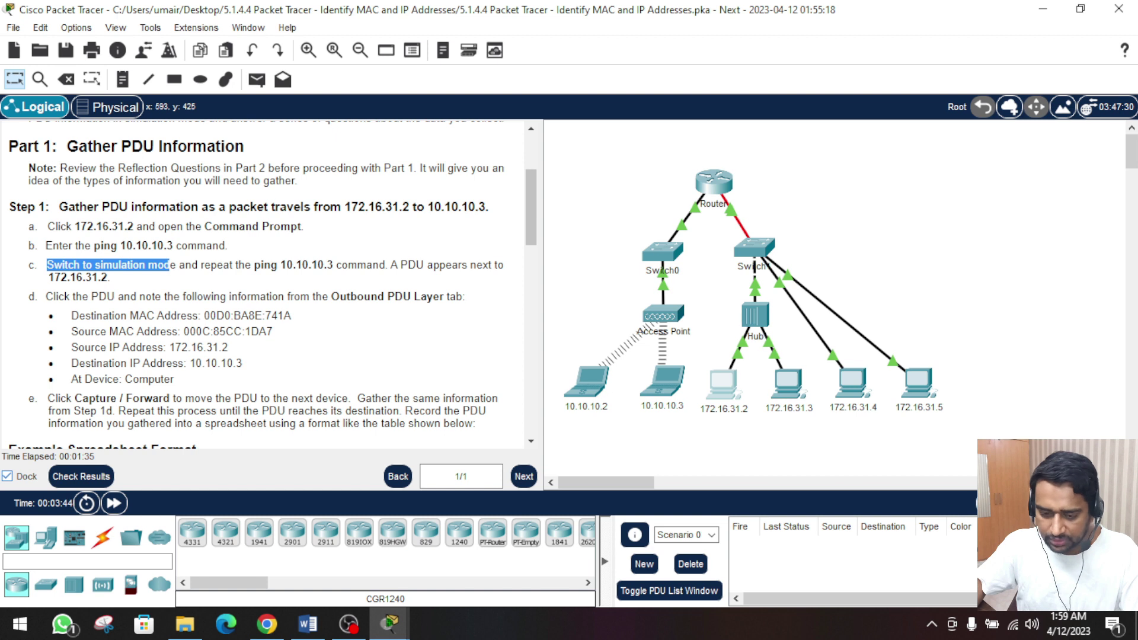
pyautogui.click(1115, 503)
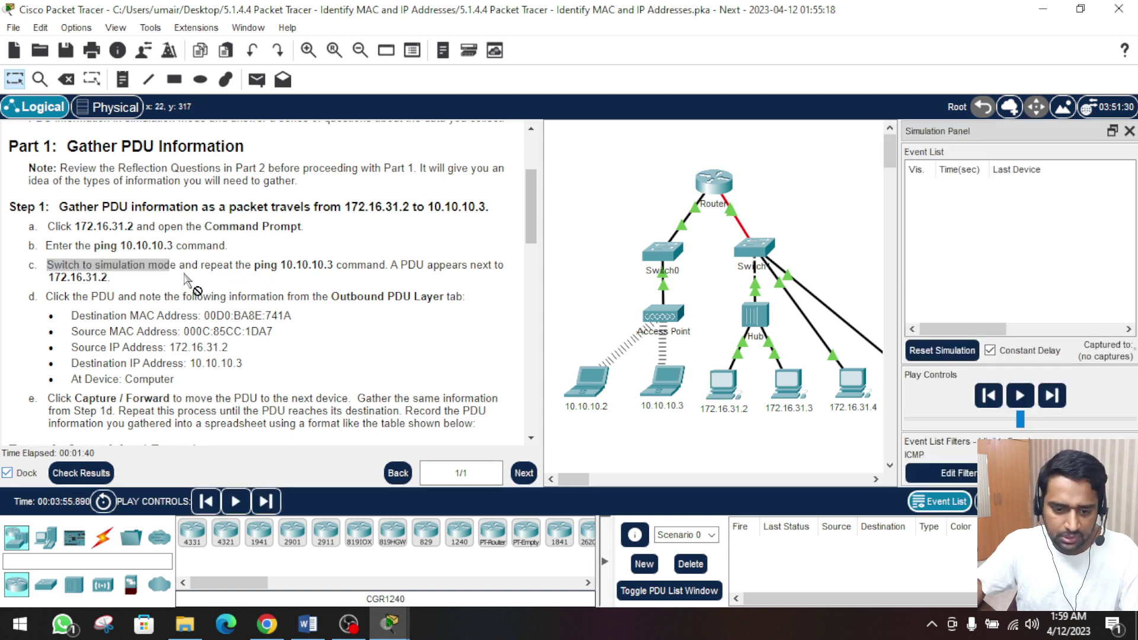
# - Repeat ping 10.10.10.3 in the Command Prompt of PC 172.16.31.2 and return to the topology
pyautogui.click(725, 389)
pyautogui.click(683, 339)
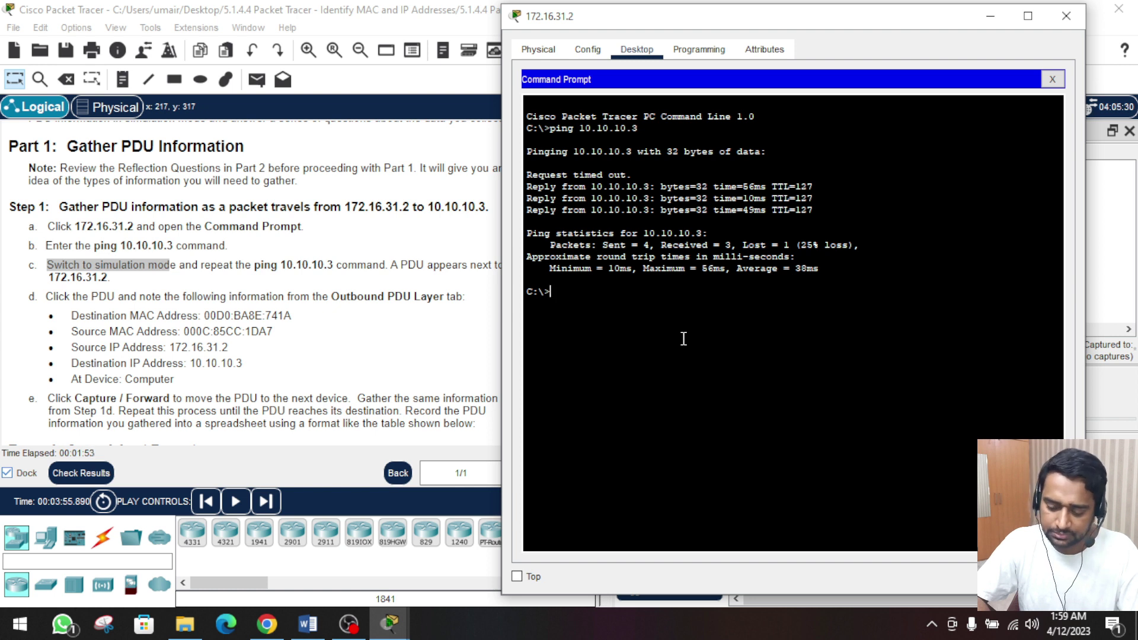
pyautogui.press('Up')
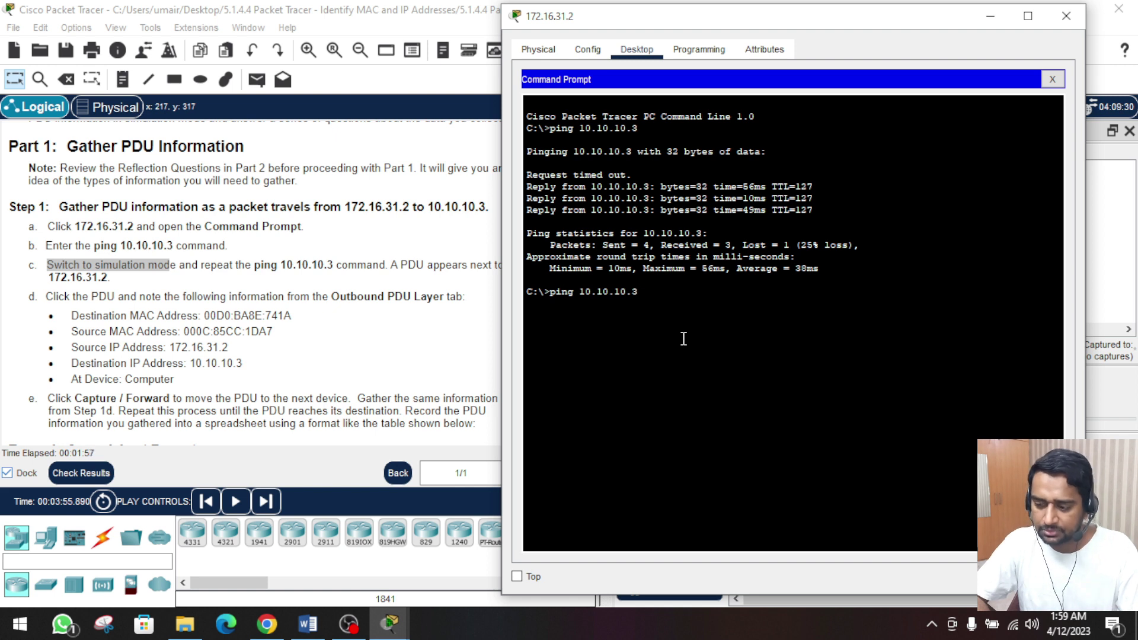
pyautogui.press('Return')
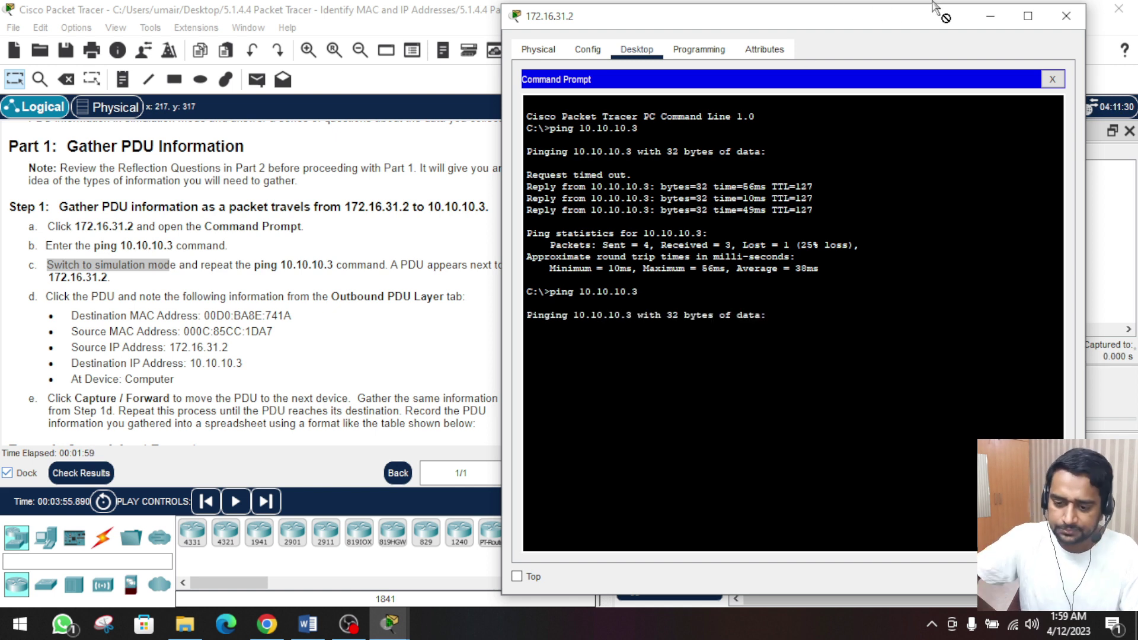
pyautogui.moveTo(938, 9); pyautogui.dragTo(848, 472)
pyautogui.click(891, 458)
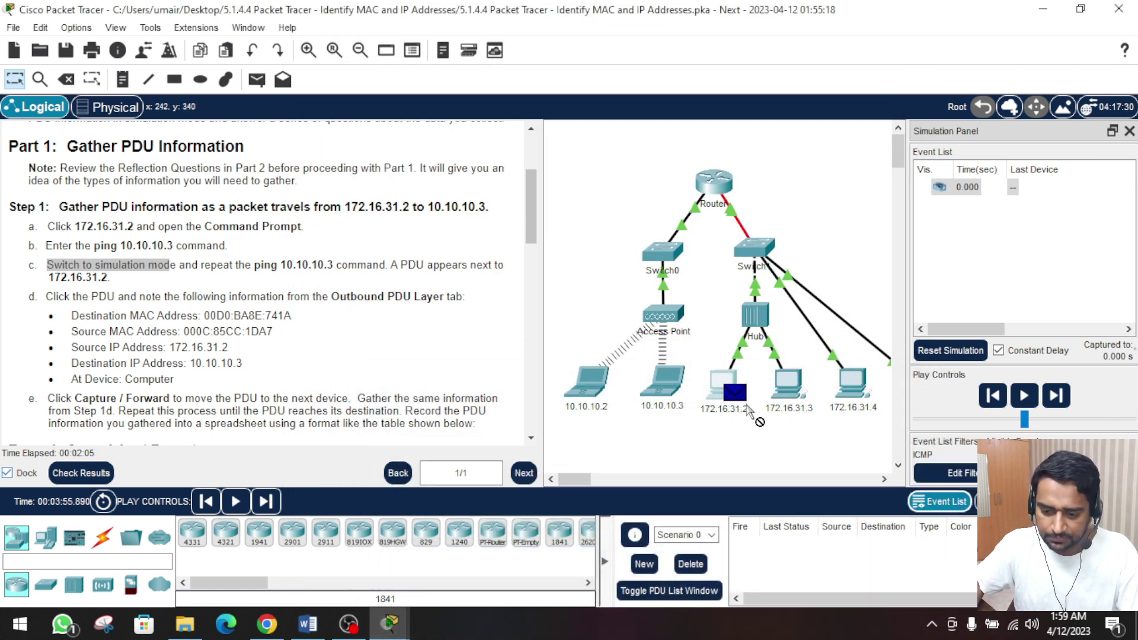
# - Open the PDU waiting at PC 172.16.31.2 and show its Outbound PDU Details beside the instructions
pyautogui.scroll(-1, 249, 355)
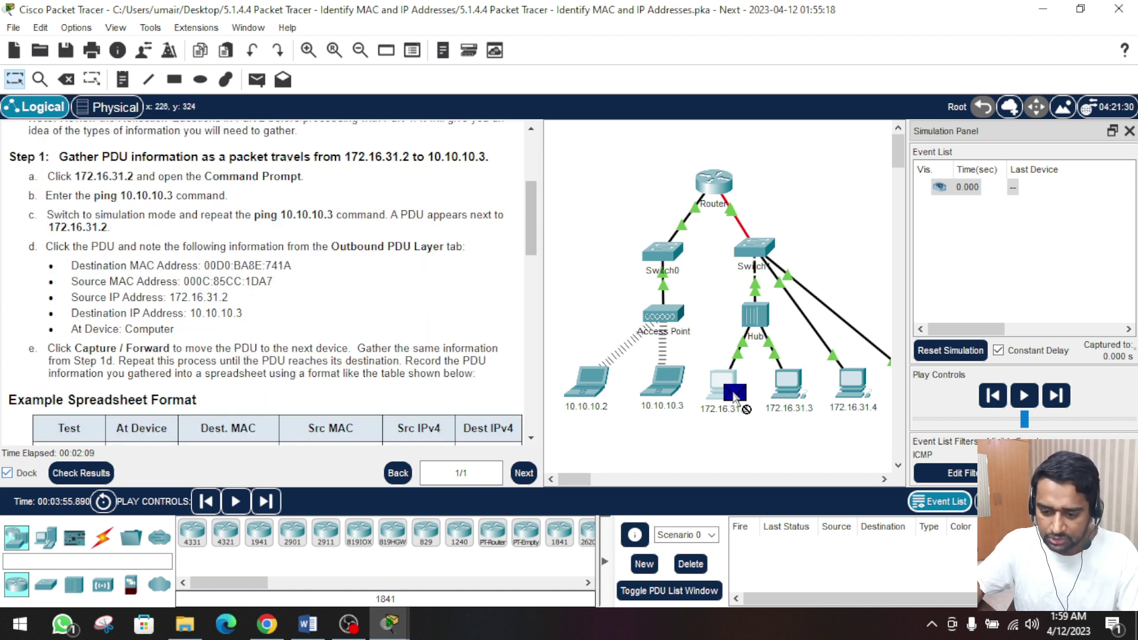
pyautogui.click(734, 394)
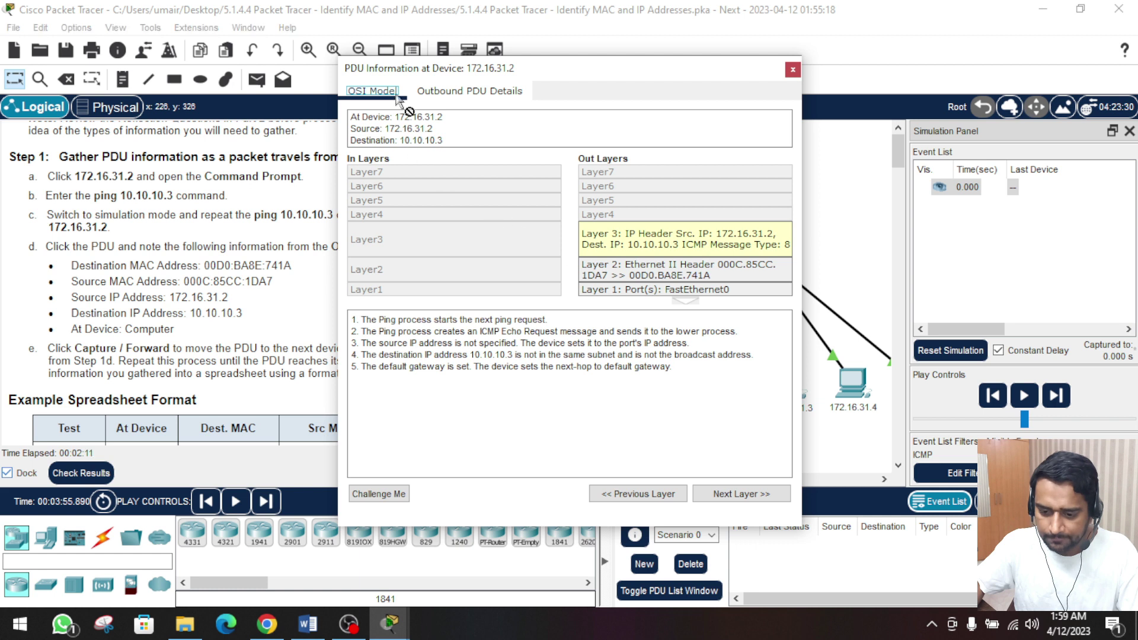
pyautogui.moveTo(448, 67); pyautogui.dragTo(649, 81)
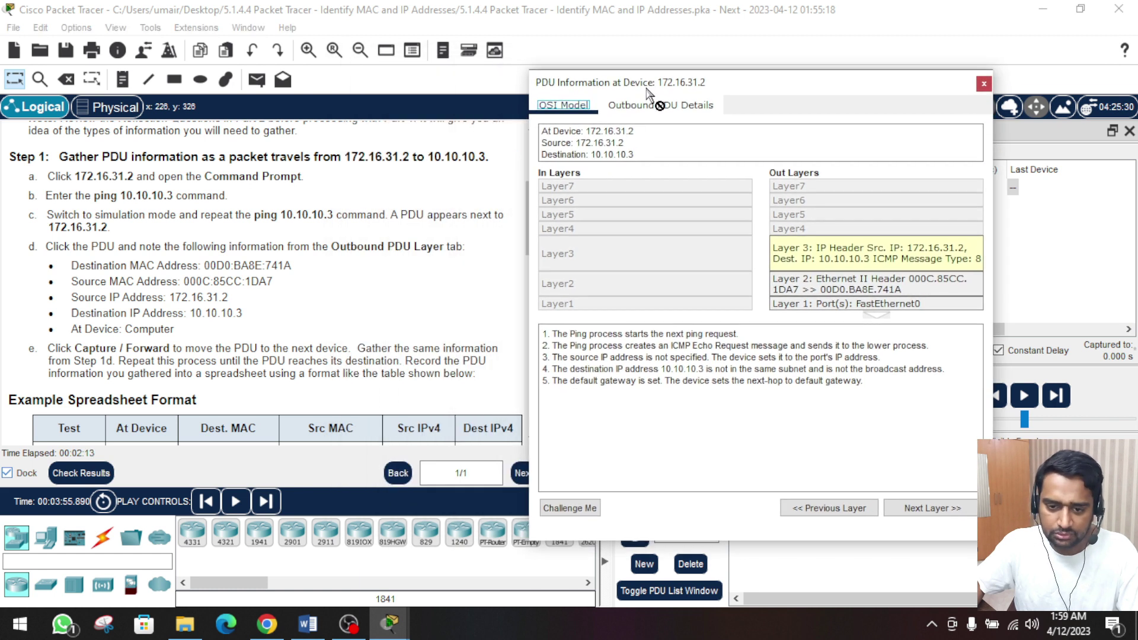
pyautogui.click(676, 107)
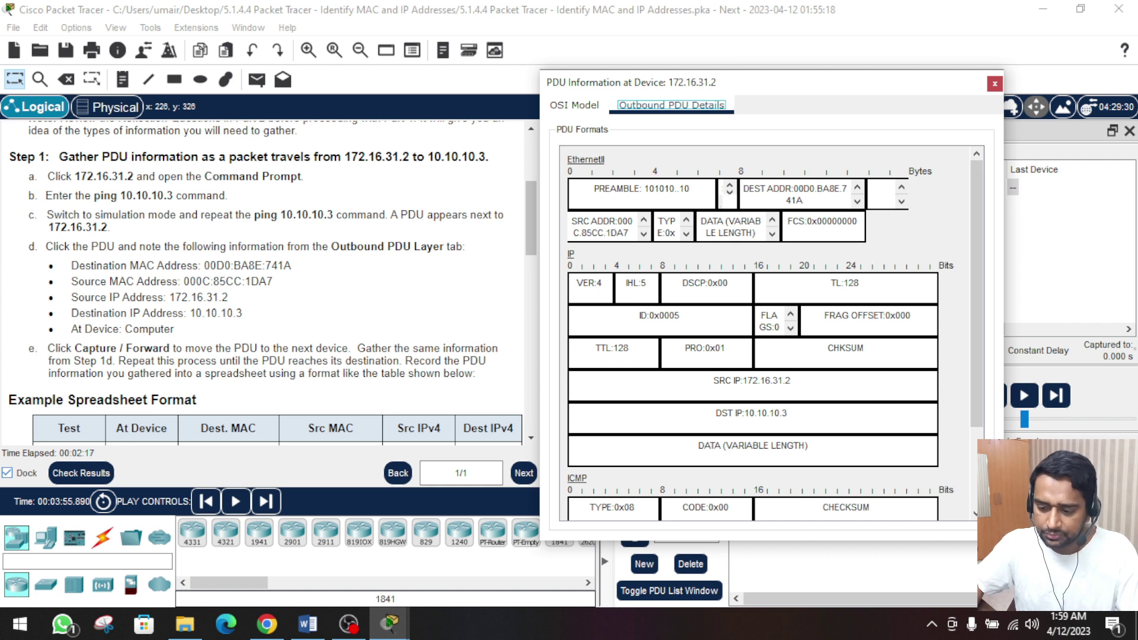
# - Enlarge the PDU window of 172.16.31.2 and examine its source and destination MAC and IP addresses in the outbound details
pyautogui.moveTo(1004, 540); pyautogui.dragTo(1090, 589)
pyautogui.click(663, 190)
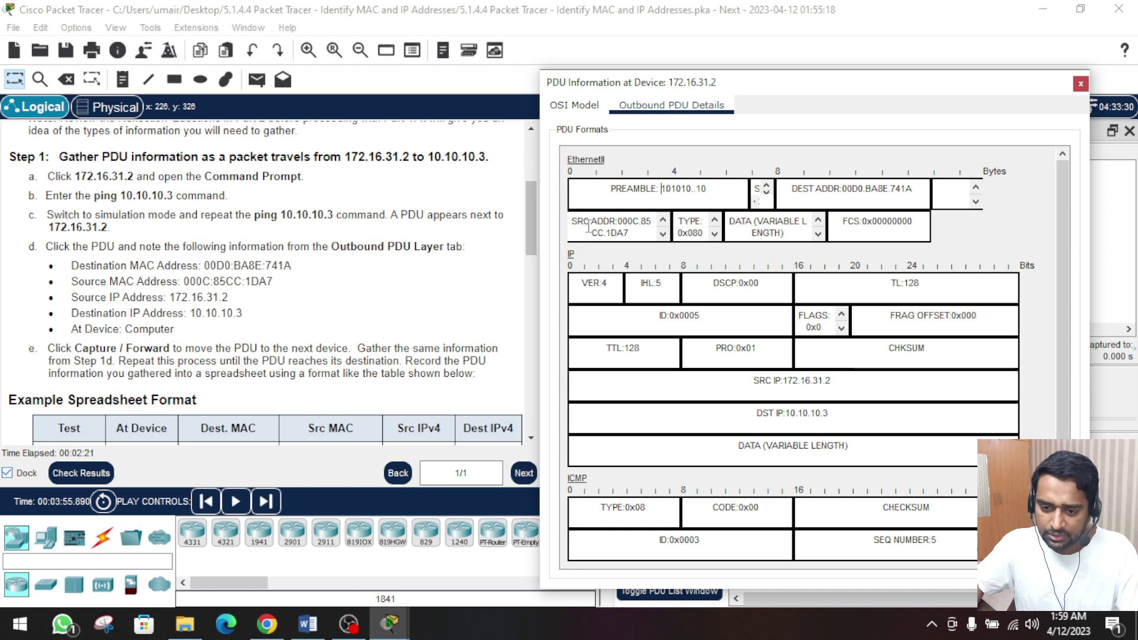
pyautogui.doubleClick(619, 227)
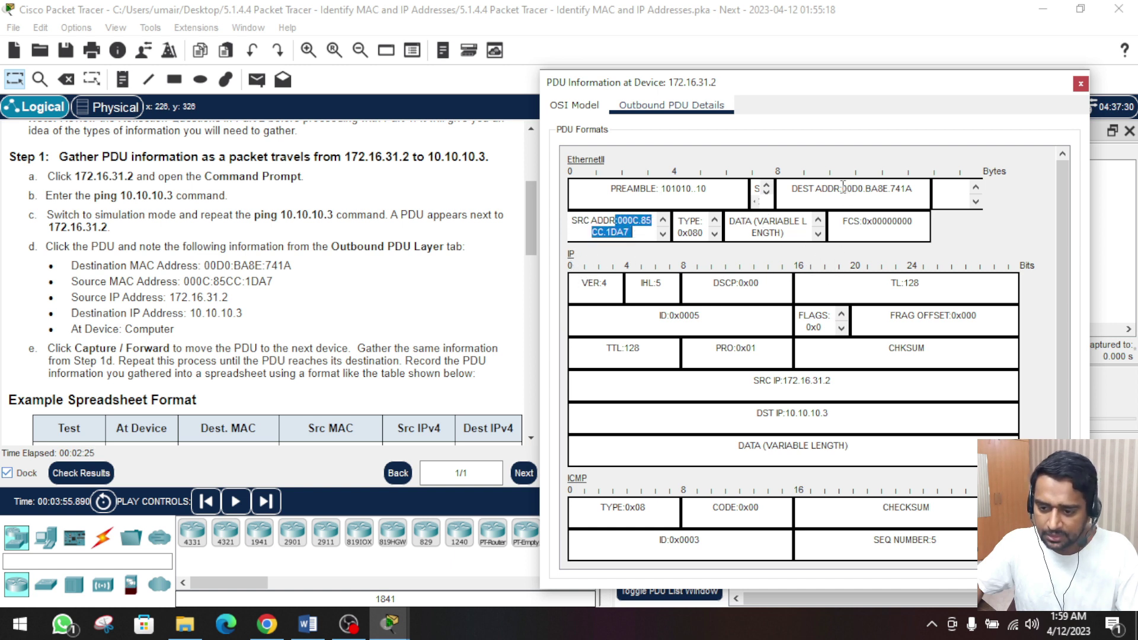
pyautogui.moveTo(845, 188); pyautogui.dragTo(915, 190)
pyautogui.click(573, 257)
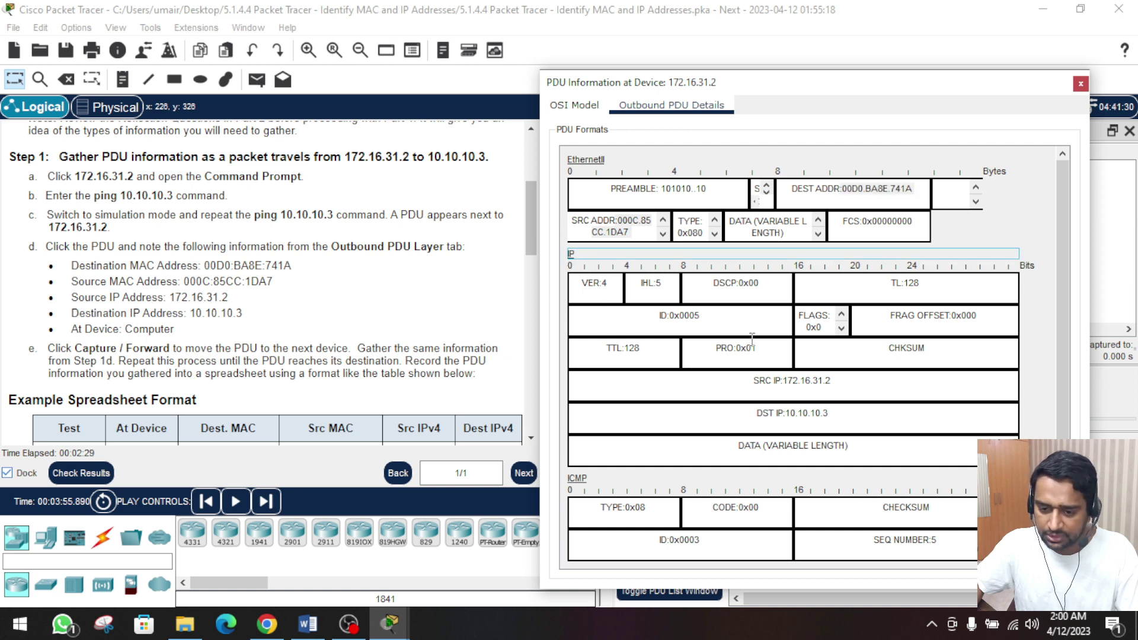
pyautogui.moveTo(610, 284); pyautogui.dragTo(591, 283)
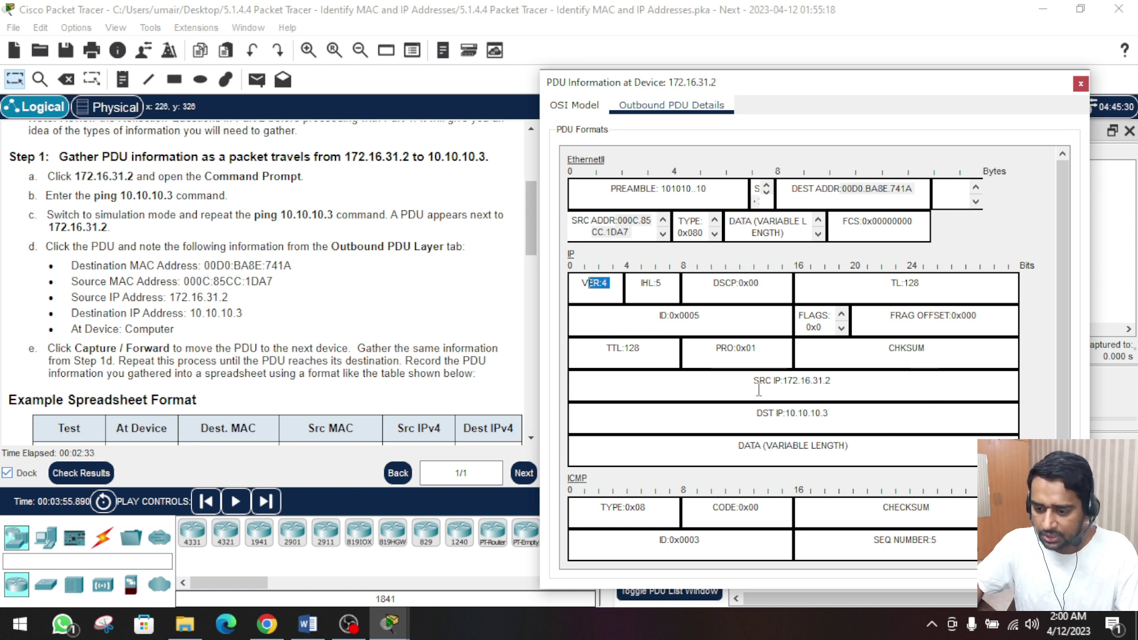
pyautogui.moveTo(758, 382); pyautogui.dragTo(832, 383)
pyautogui.moveTo(763, 413); pyautogui.dragTo(834, 414)
pyautogui.click(360, 344)
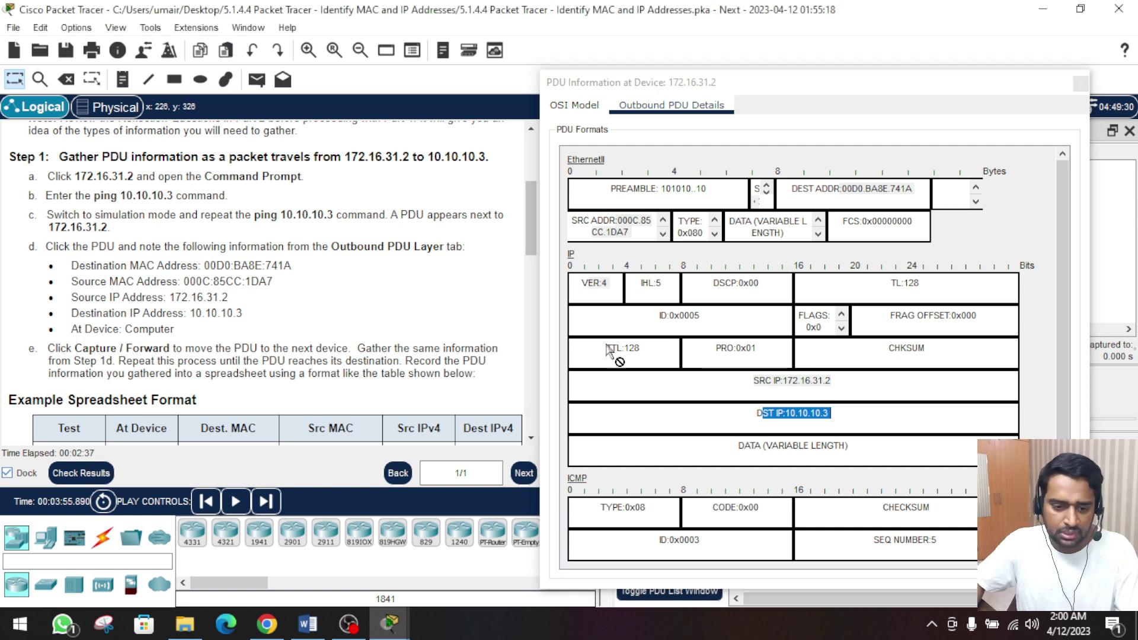
pyautogui.click(785, 298)
pyautogui.moveTo(830, 413); pyautogui.dragTo(776, 414)
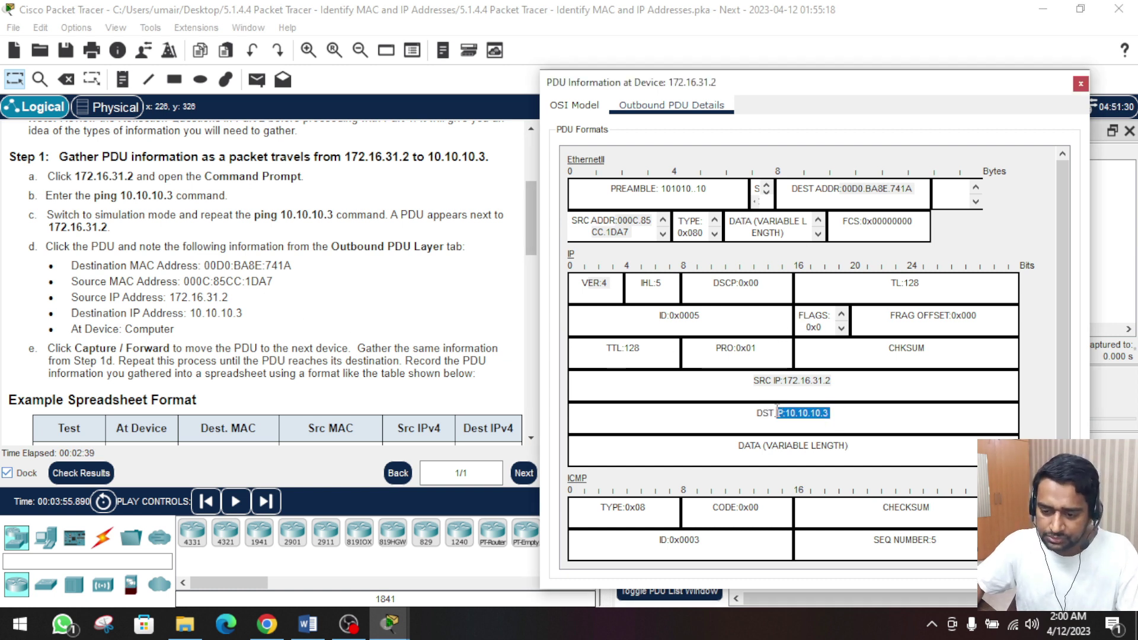
# - Examine the Example Spreadsheet Format table in the activity instructions, including its address columns and device rows
pyautogui.moveTo(596, 380); pyautogui.dragTo(215, 338)
pyautogui.scroll(-1, 200, 343)
pyautogui.scroll(-3, 200, 342)
pyautogui.moveTo(184, 302); pyautogui.dragTo(319, 363)
pyautogui.scroll(3, 319, 403)
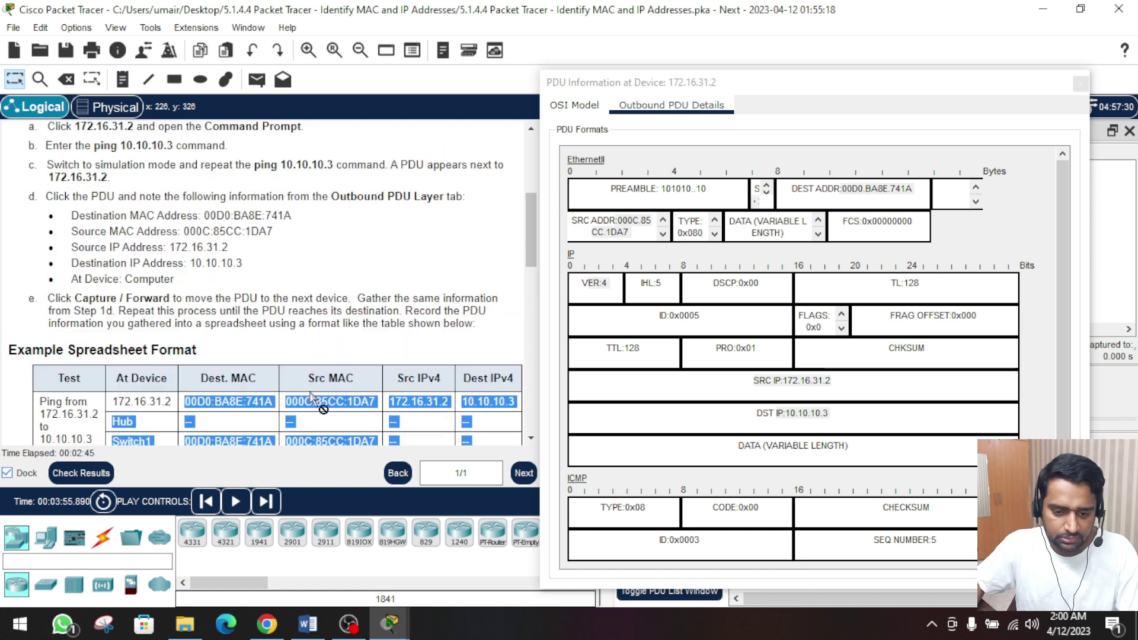
pyautogui.moveTo(431, 422); pyautogui.dragTo(460, 535)
# - Switch to the Part 2 document in Word and review the table for the ping from 172.16.31.2 to 10.10.10.3
pyautogui.click(308, 624)
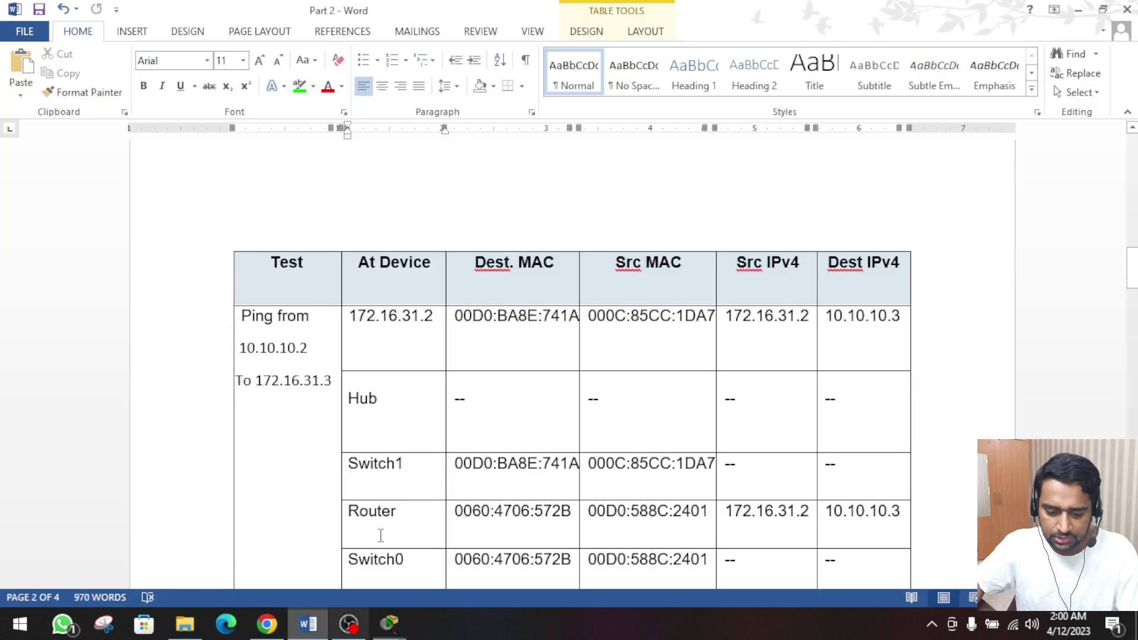
pyautogui.scroll(-2, 515, 373)
pyautogui.scroll(4, 515, 374)
pyautogui.scroll(-3, 513, 372)
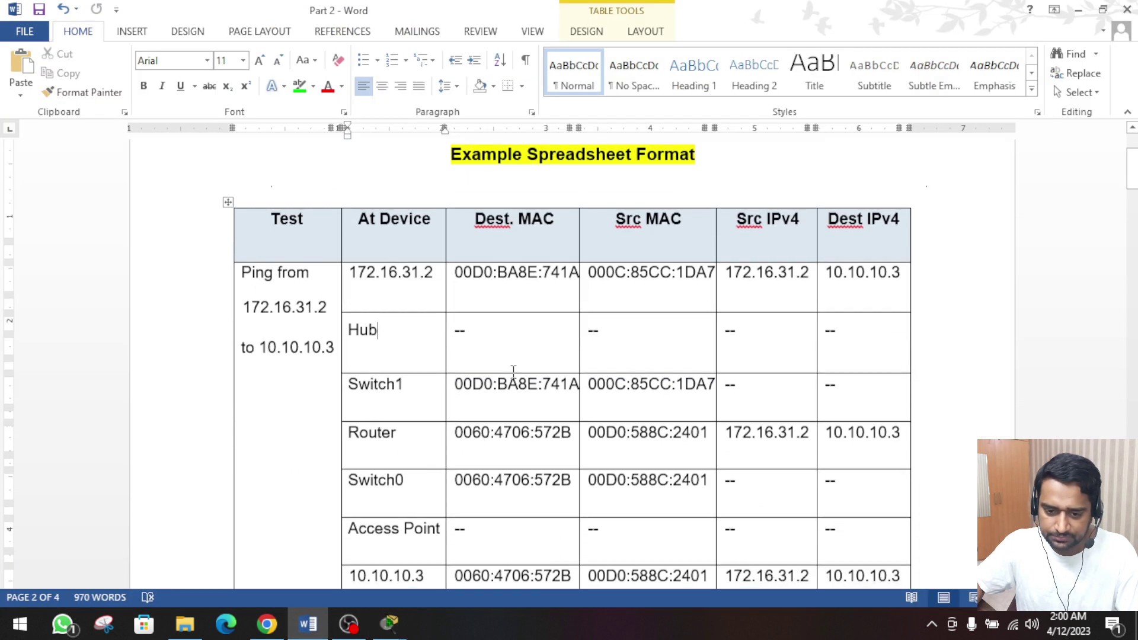
pyautogui.click(485, 334)
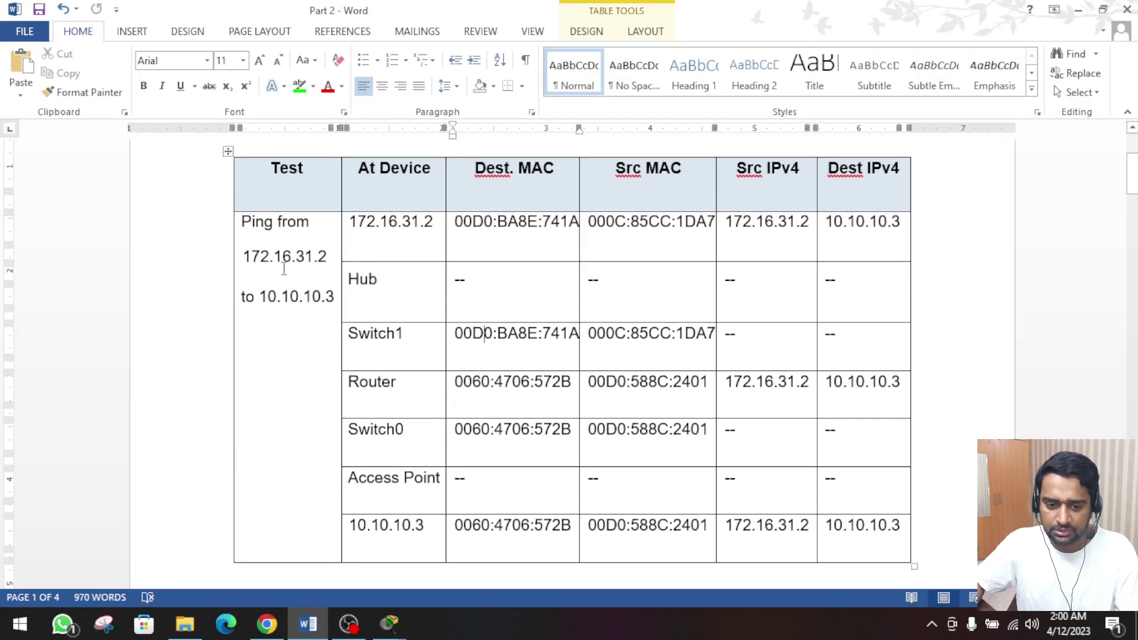
pyautogui.moveTo(321, 256); pyautogui.dragTo(296, 256)
pyautogui.moveTo(259, 296); pyautogui.dragTo(316, 297)
pyautogui.scroll(1, 463, 332)
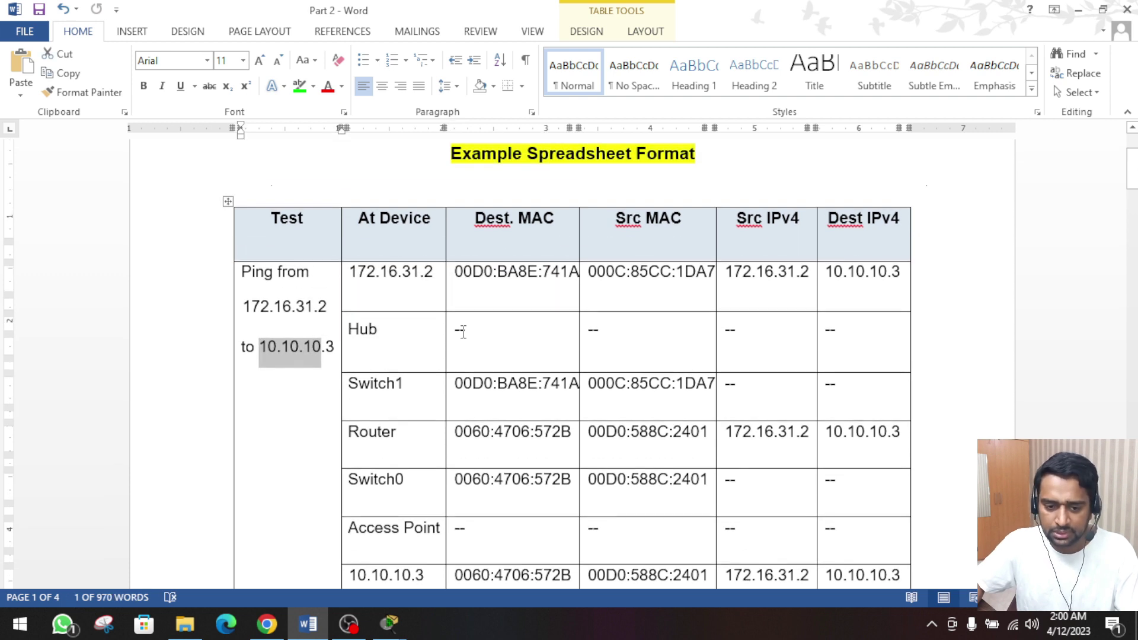
pyautogui.moveTo(437, 271); pyautogui.dragTo(348, 272)
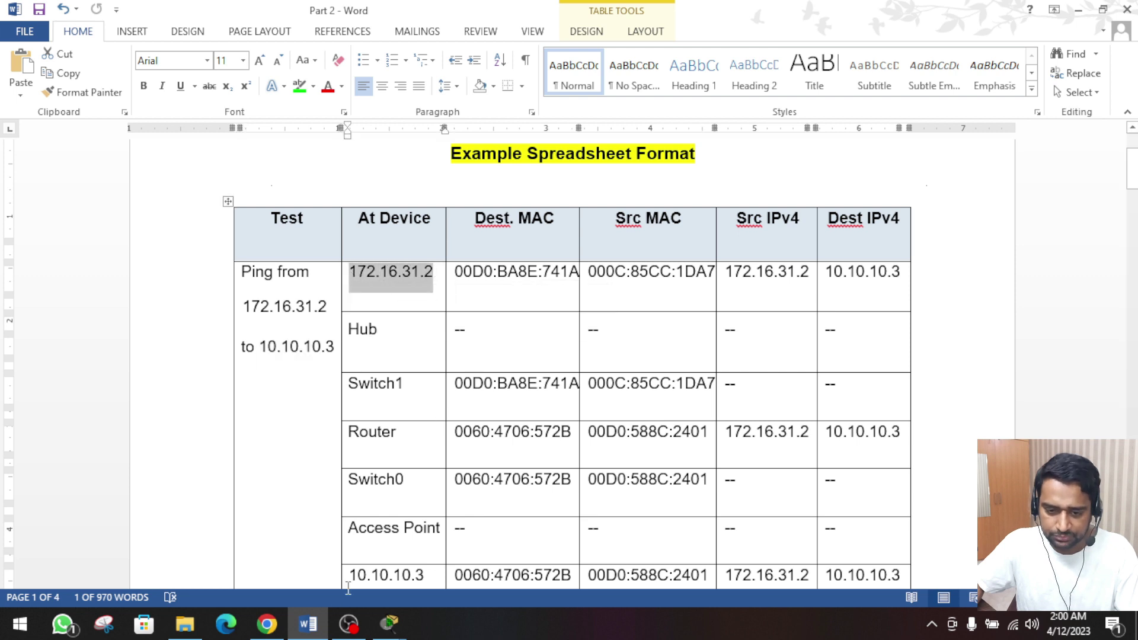
# - Compare the topology and the PDU at 172.16.31.2 with the 172.16.31.2 row of the Word table, ending at the Hub entry
pyautogui.click(1079, 9)
pyautogui.moveTo(658, 77); pyautogui.dragTo(536, 82)
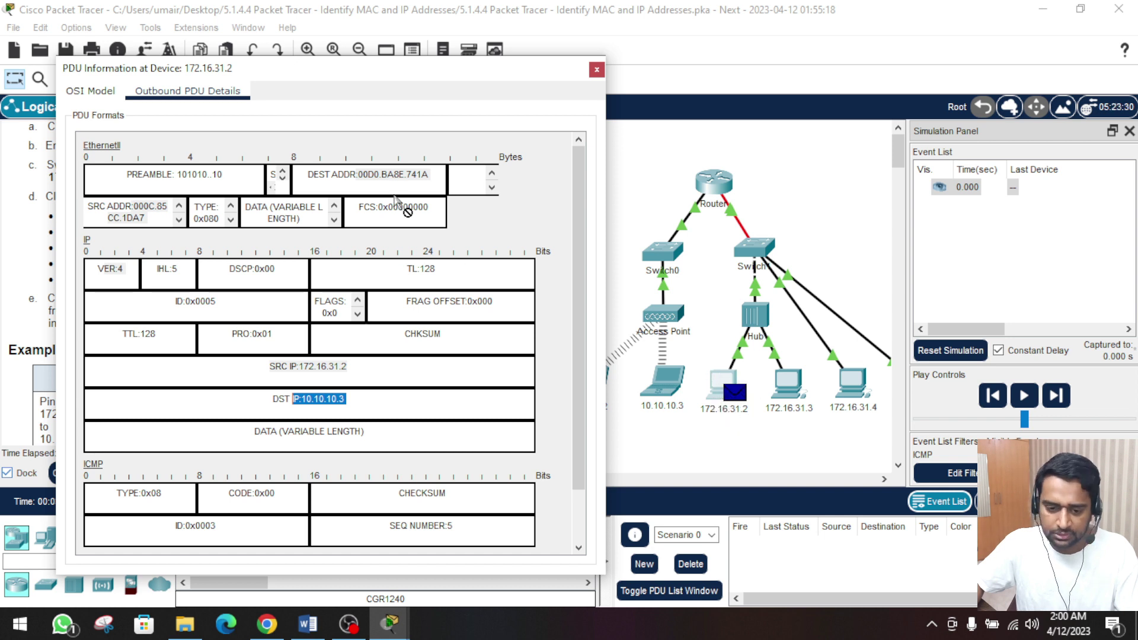
pyautogui.moveTo(407, 69); pyautogui.dragTo(842, 63)
pyautogui.click(308, 624)
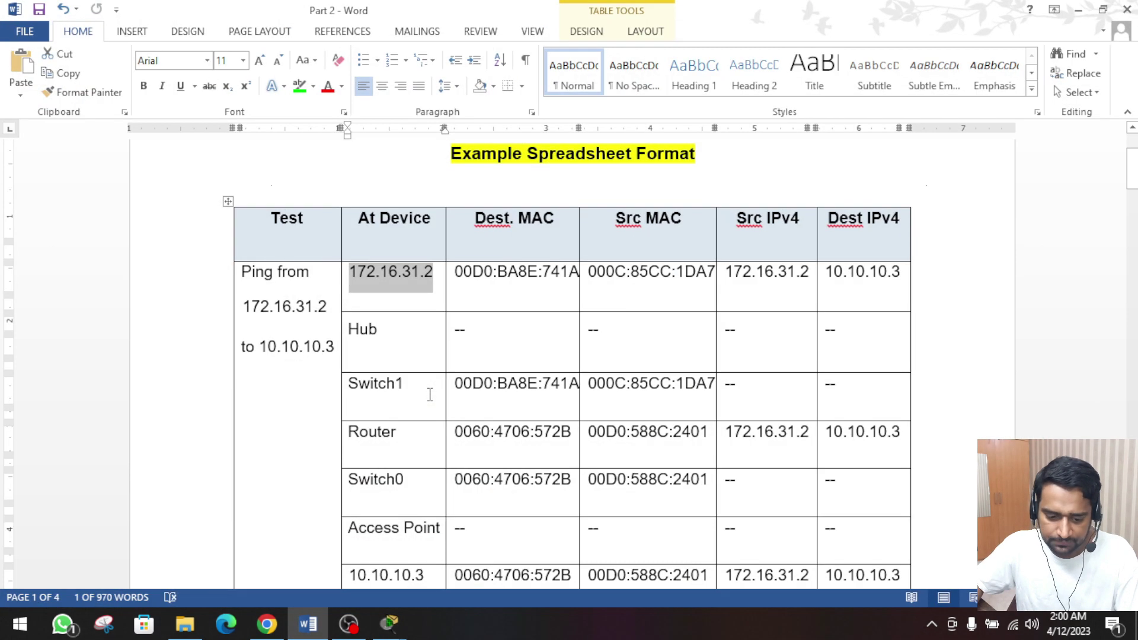
pyautogui.click(450, 284)
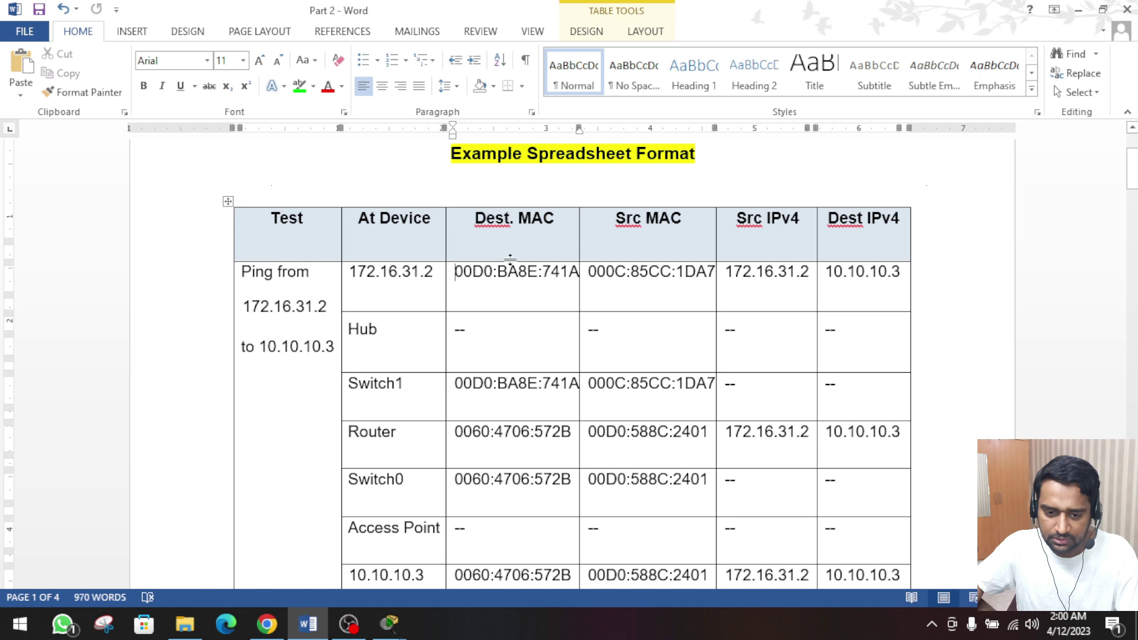
pyautogui.doubleClick(463, 279)
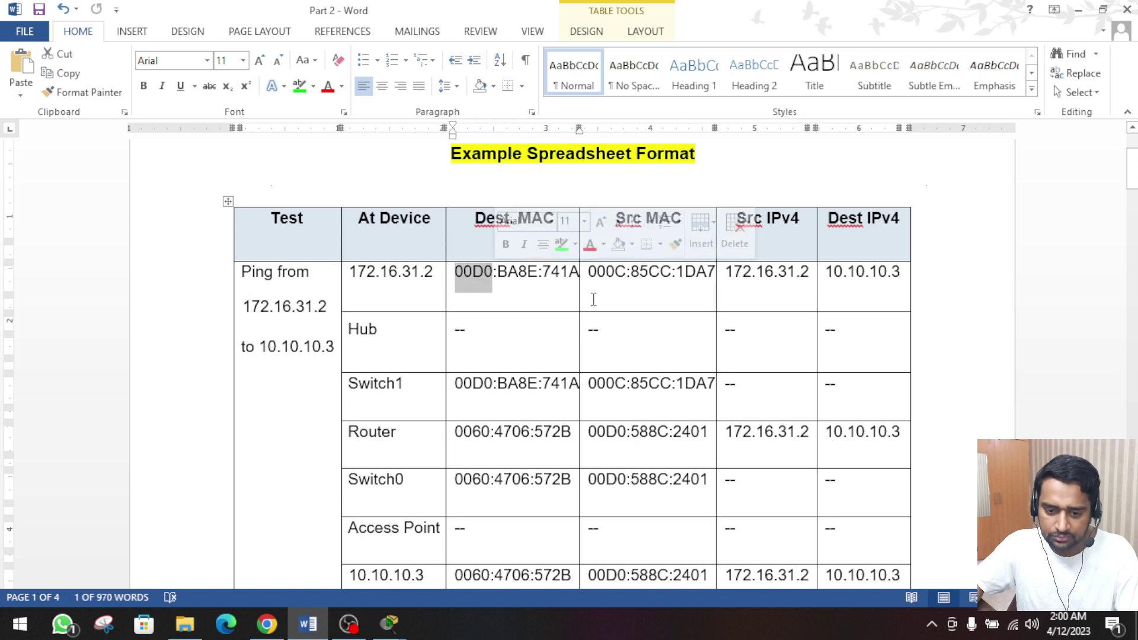
pyautogui.click(774, 286)
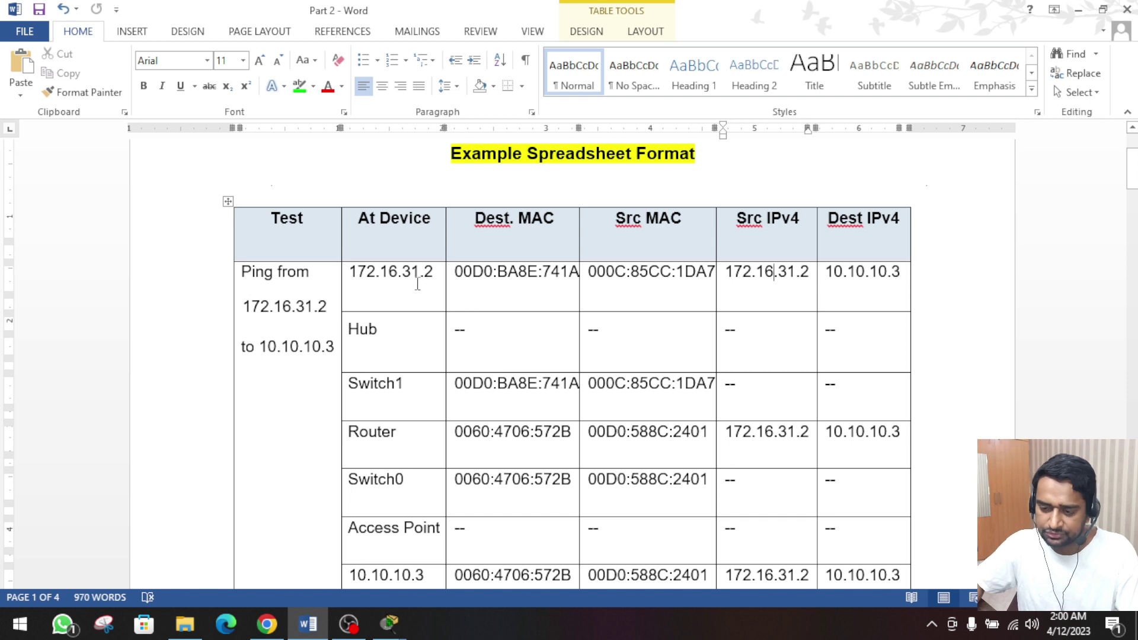
pyautogui.moveTo(359, 274); pyautogui.dragTo(866, 275)
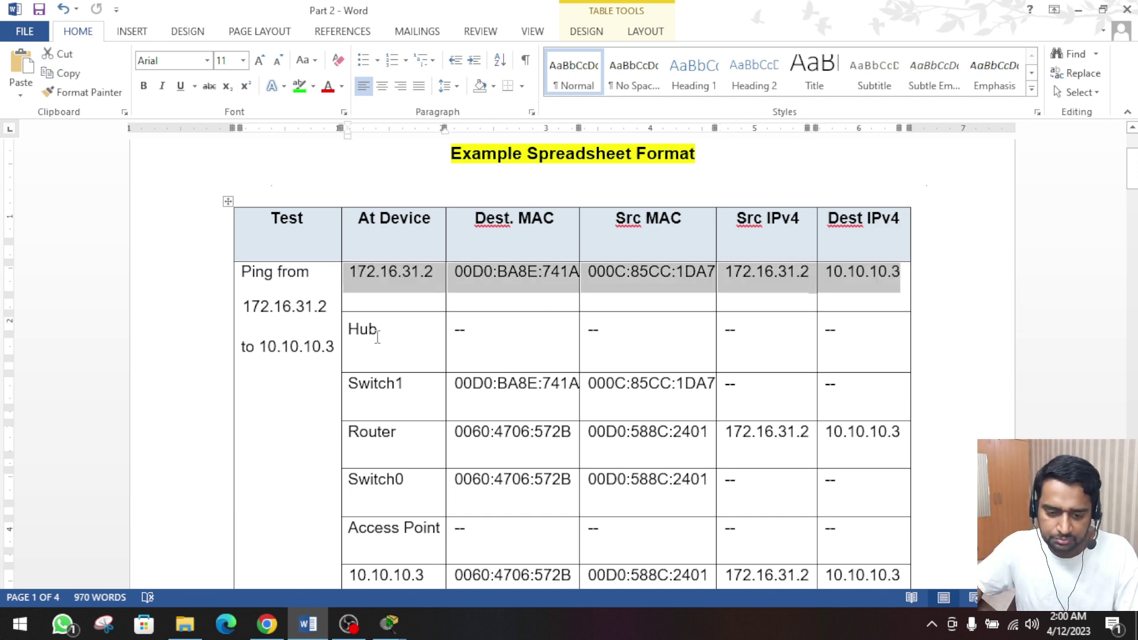
pyautogui.moveTo(373, 330); pyautogui.dragTo(345, 324)
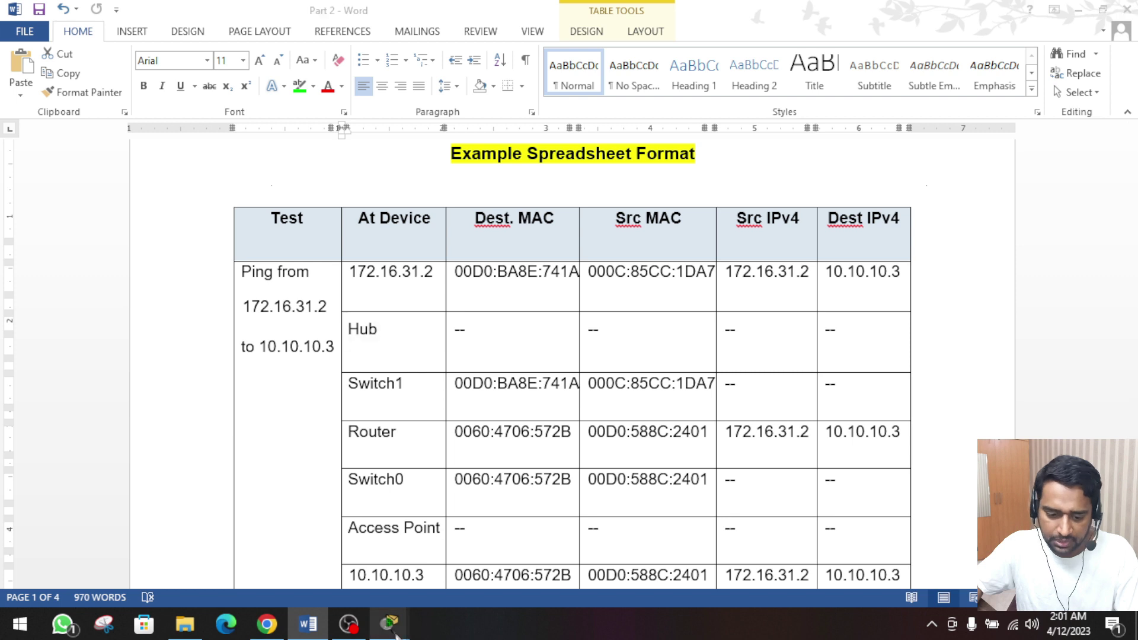
# - Return to Packet Tracer, close the PDU window of 172.16.31.2 and advance the simulation by one event to the Hub
pyautogui.moveTo(389, 624)
pyautogui.click(371, 549)
pyautogui.moveTo(727, 394); pyautogui.dragTo(782, 394)
pyautogui.moveTo(1005, 71); pyautogui.dragTo(781, 100)
pyautogui.click(809, 91)
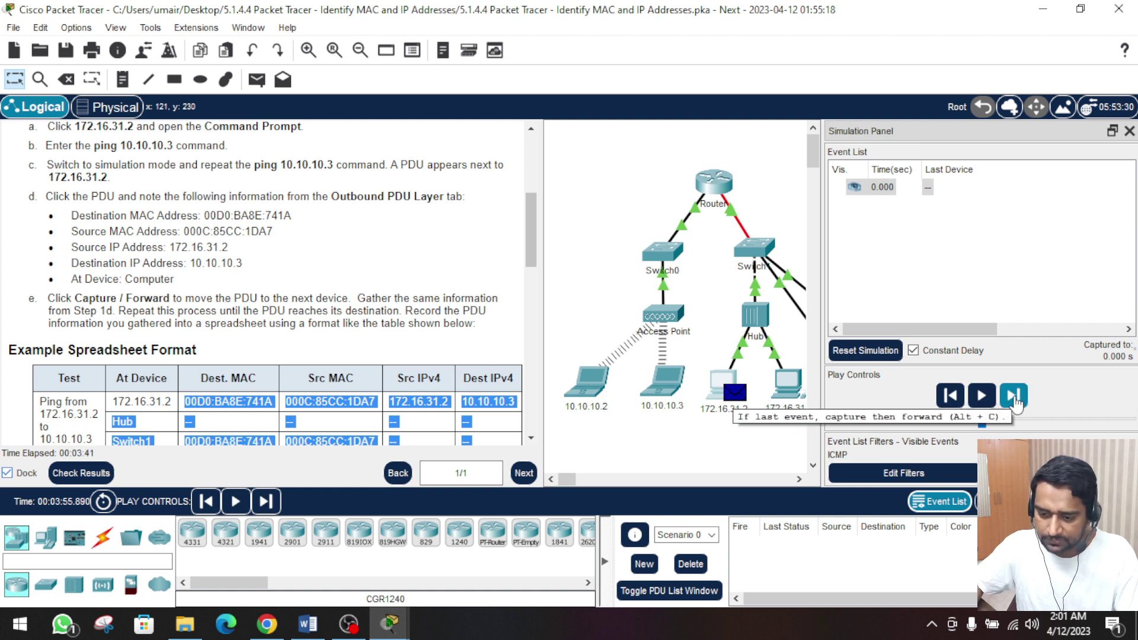
pyautogui.click(1015, 395)
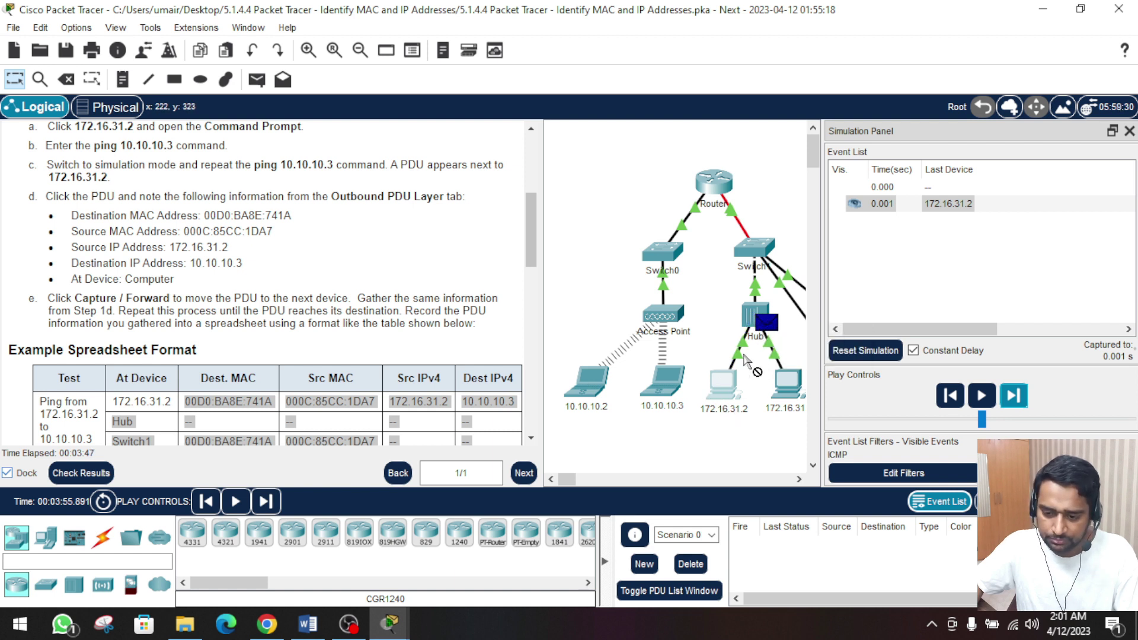
# - Open the PDU at the Hub, show its Outbound PDU Details and enlarge the window
pyautogui.moveTo(763, 326)
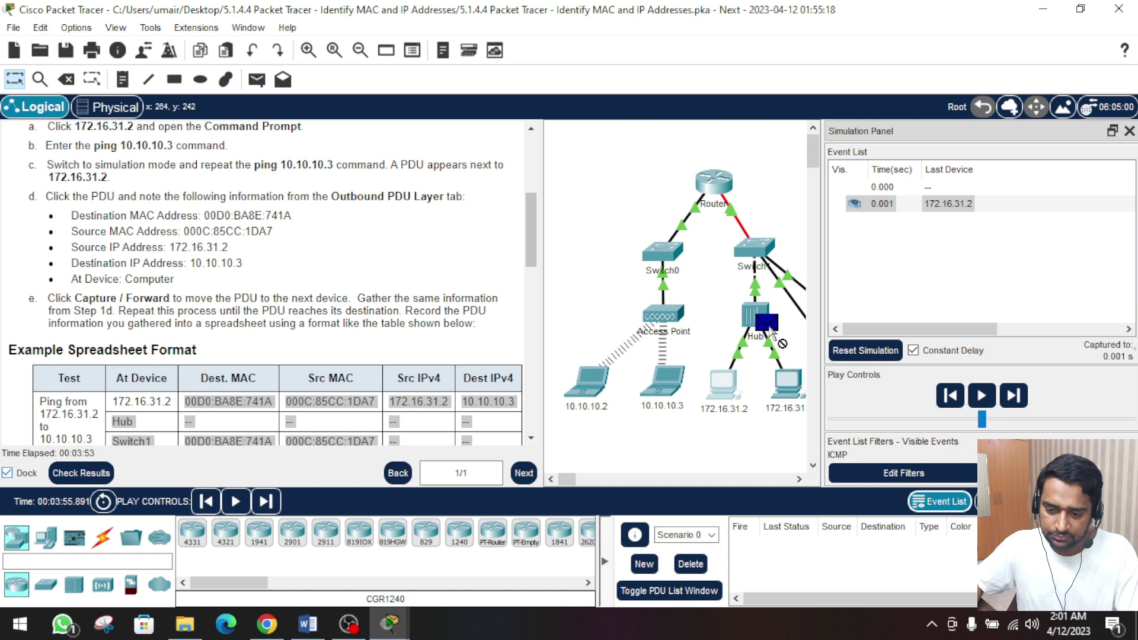
pyautogui.click(770, 330)
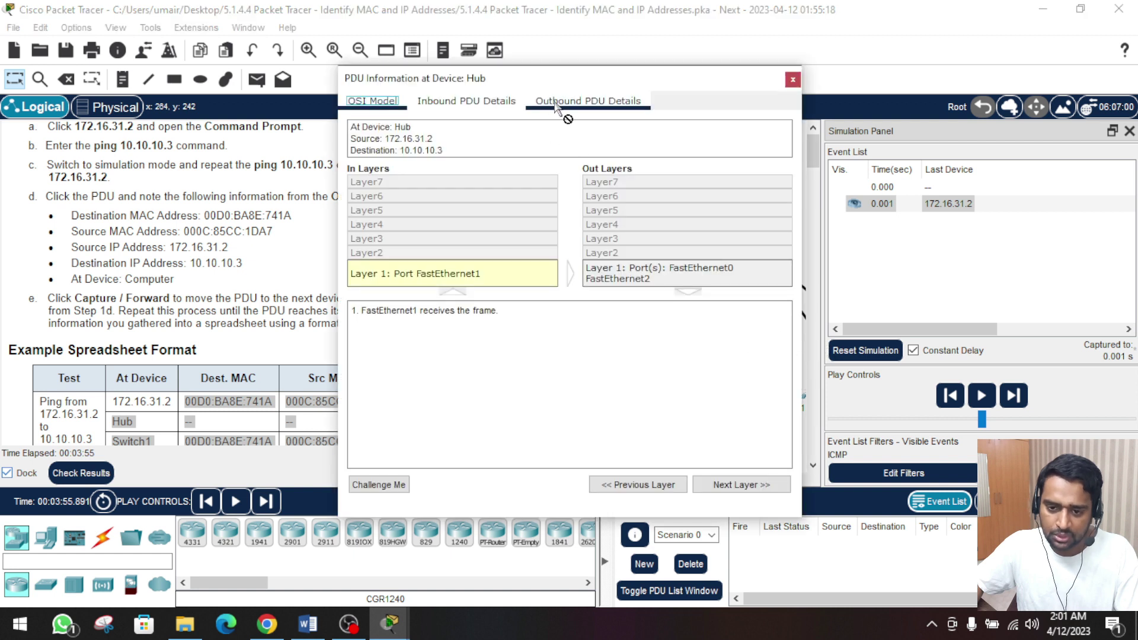
pyautogui.click(562, 105)
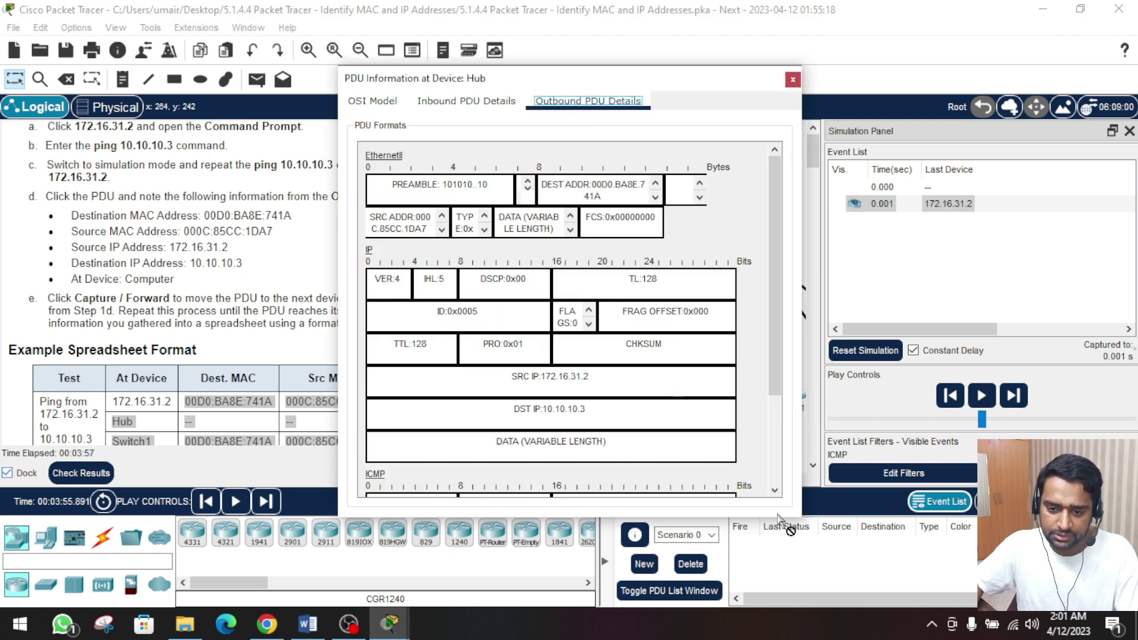
pyautogui.moveTo(801, 515); pyautogui.dragTo(961, 576)
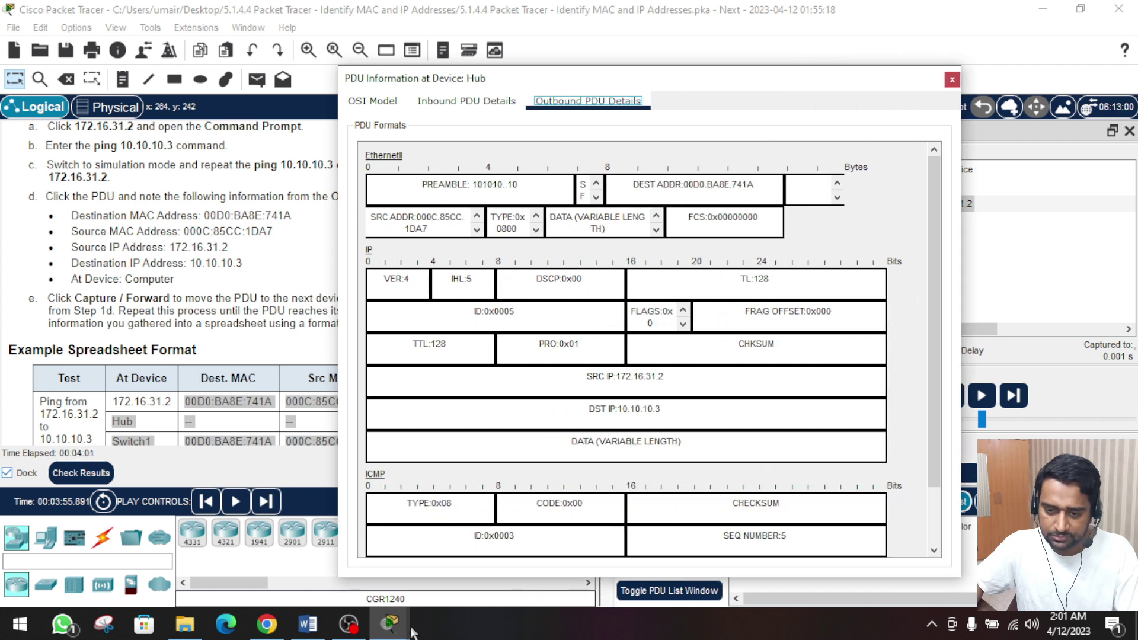
# - Check the Dest. MAC column in the Word table, close the 172.16.31.2 PC window and return to the Hub's PDU details
pyautogui.click(308, 624)
pyautogui.click(487, 356)
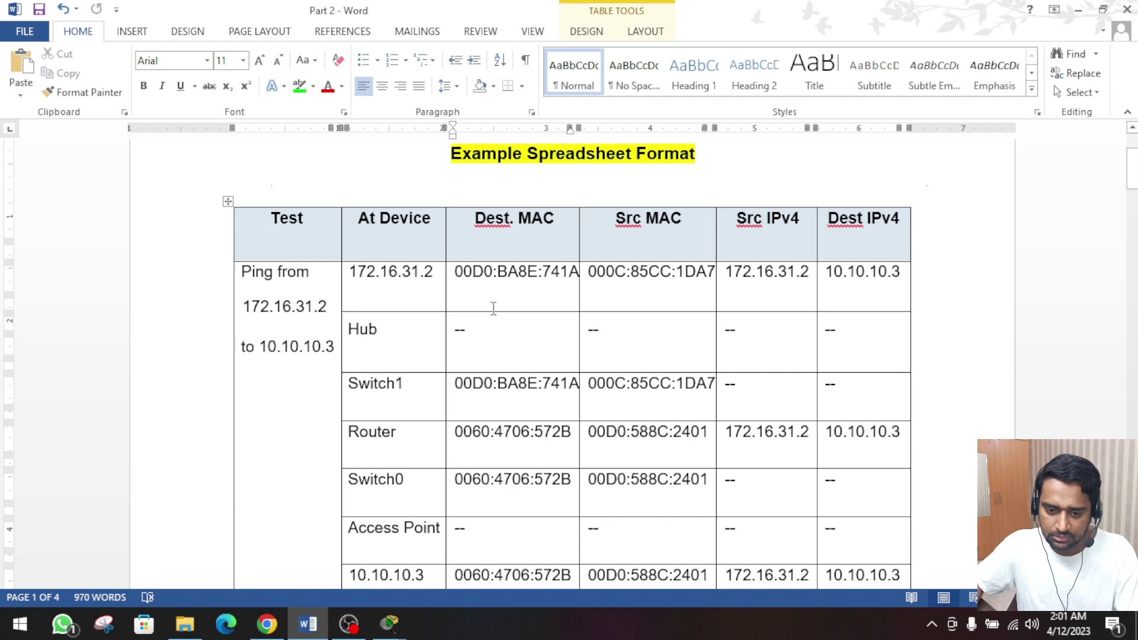
pyautogui.moveTo(513, 227); pyautogui.dragTo(555, 228)
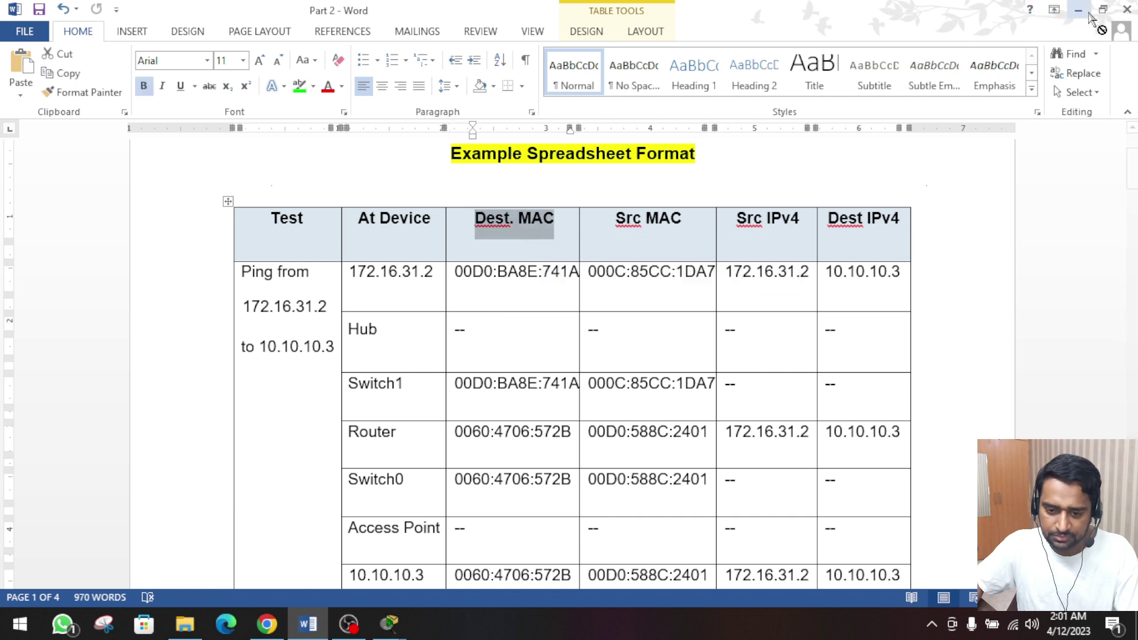
pyautogui.moveTo(389, 630)
pyautogui.click(462, 542)
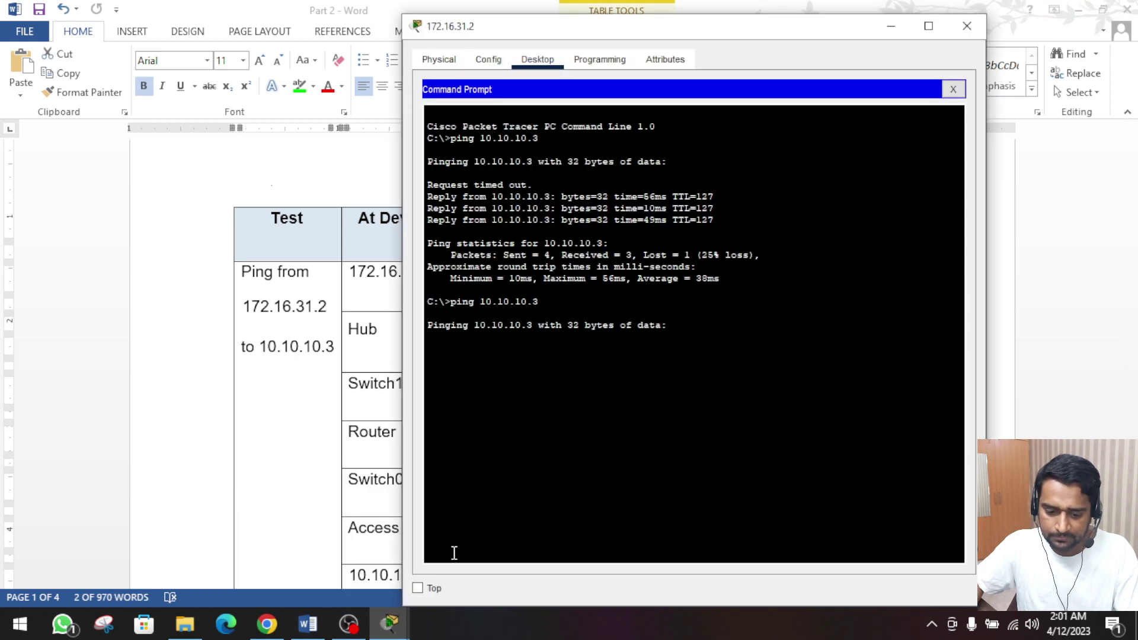
pyautogui.click(967, 26)
pyautogui.hotkey('alt', 'Tab')
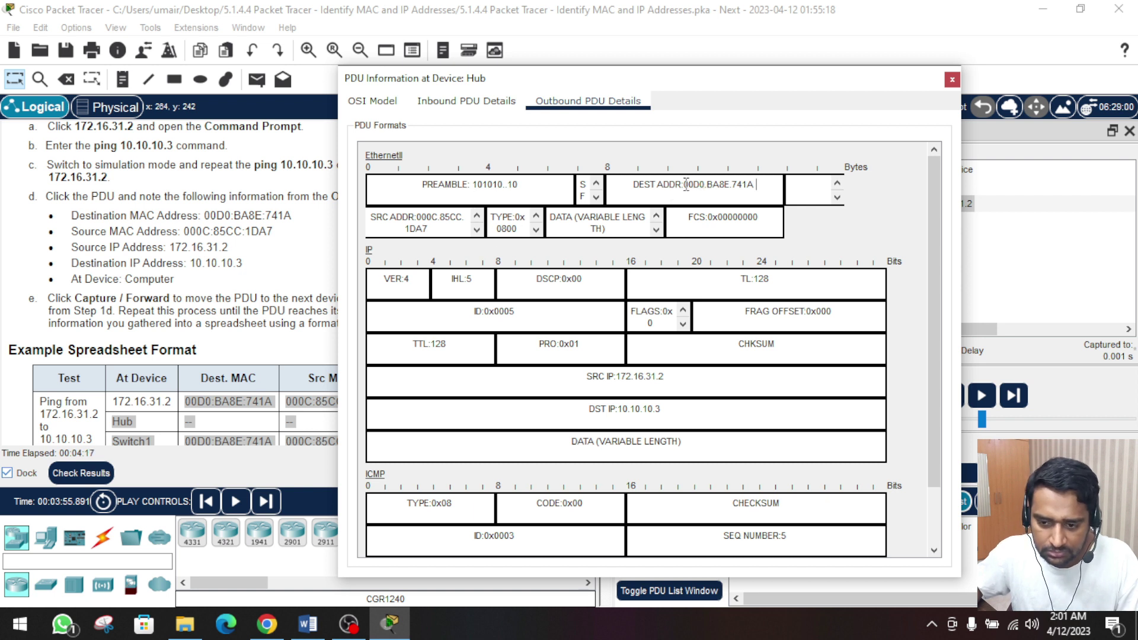
# - Copy destination MAC 00D0.BA8E.741A from the Hub's PDU into the Hub row's Dest. MAC cell in Word, replacing the dashes
pyautogui.rightClick(725, 184)
pyautogui.click(748, 189)
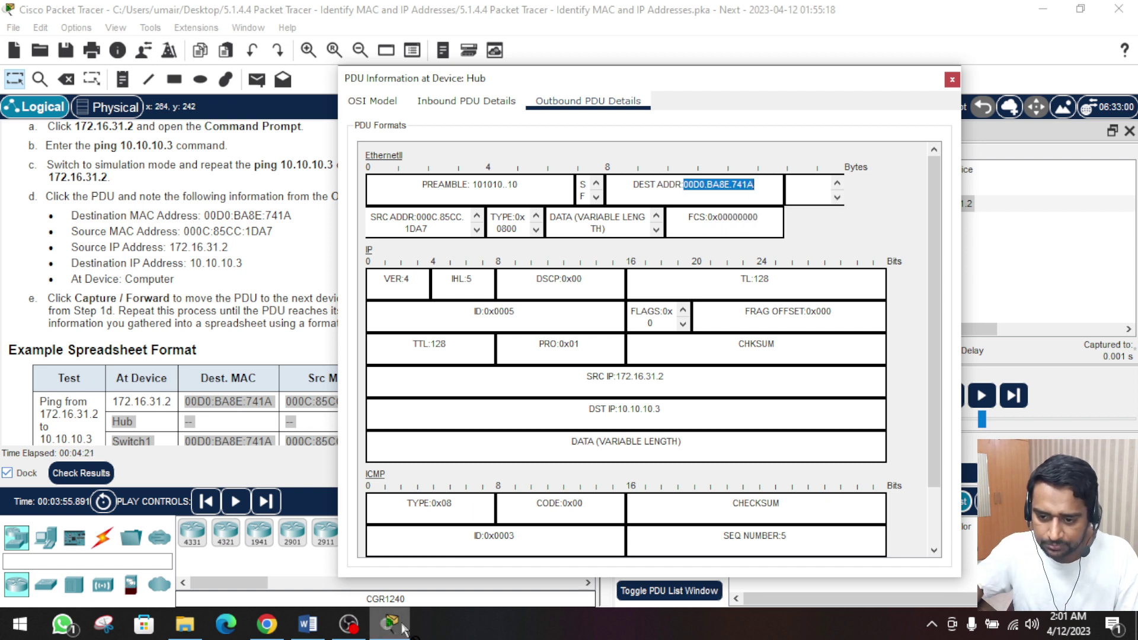
pyautogui.click(307, 623)
pyautogui.click(503, 334)
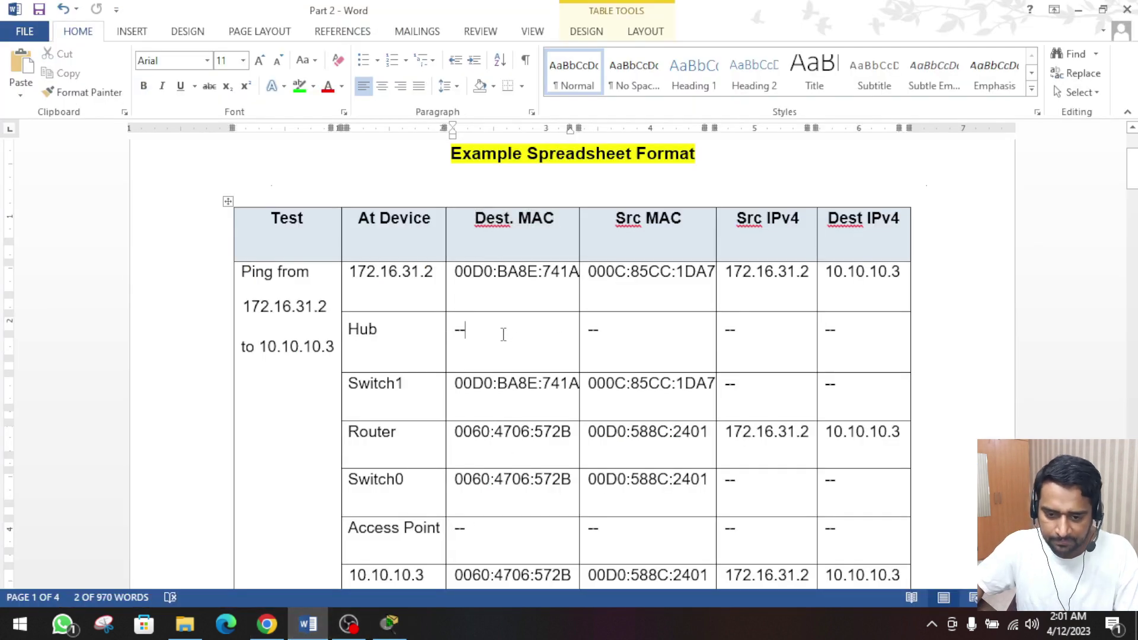
pyautogui.press('BackSpace')
pyautogui.press('BackSpace')
pyautogui.hotkey('ctrl', 'v')
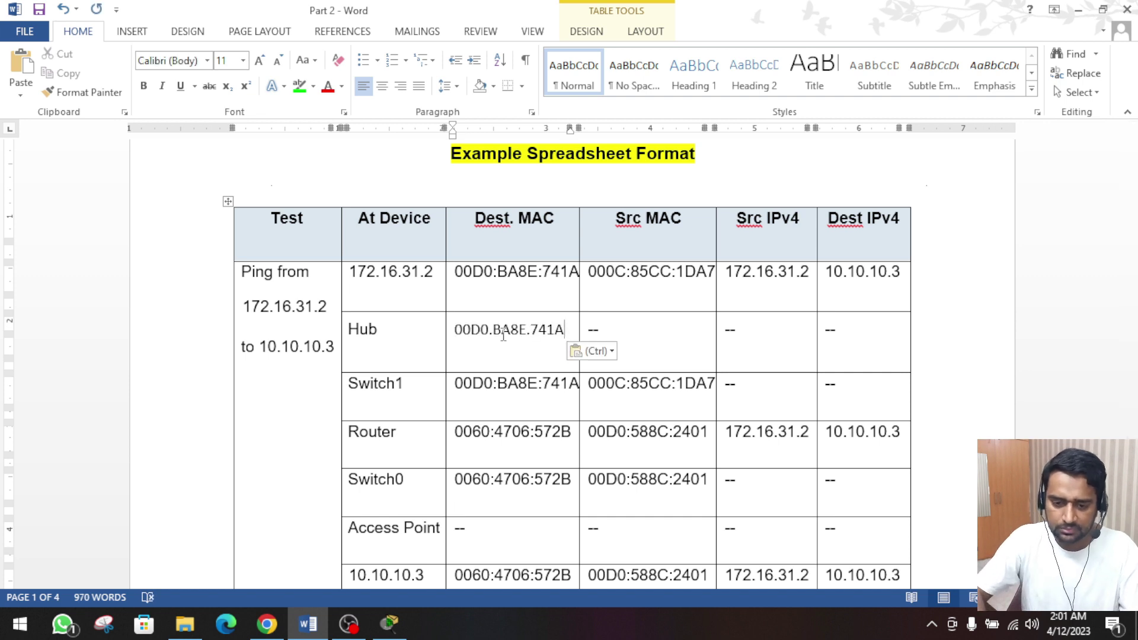
# - Copy source MAC 000C.85CC.1DA7 from the Hub's PDU into the Hub row's Src MAC cell in Word, replacing the dashes
pyautogui.click(601, 330)
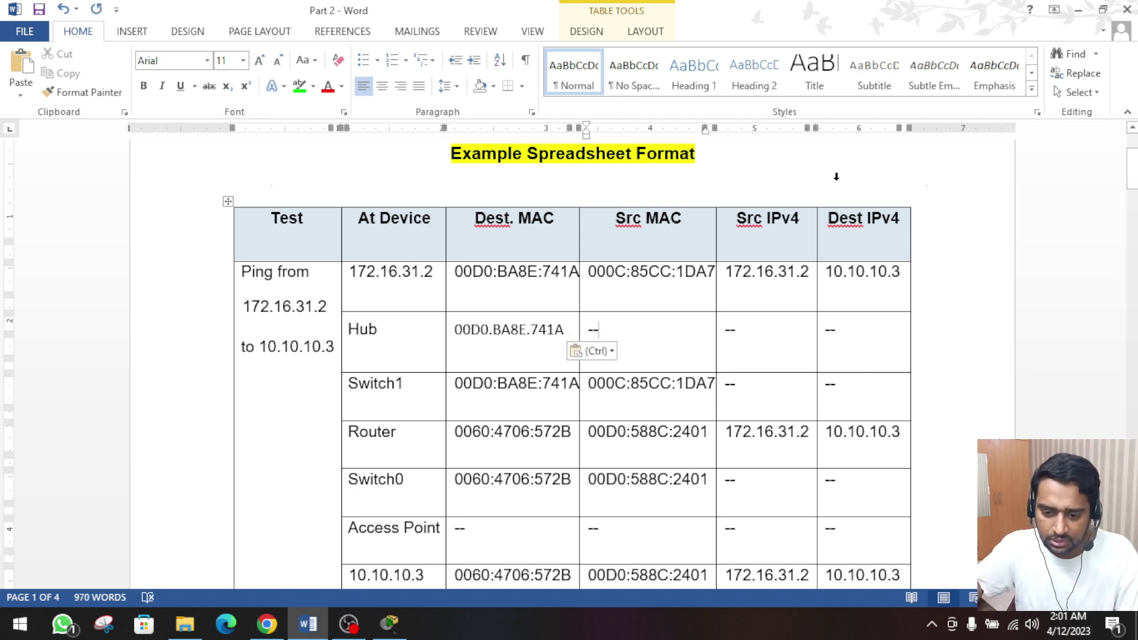
pyautogui.click(391, 629)
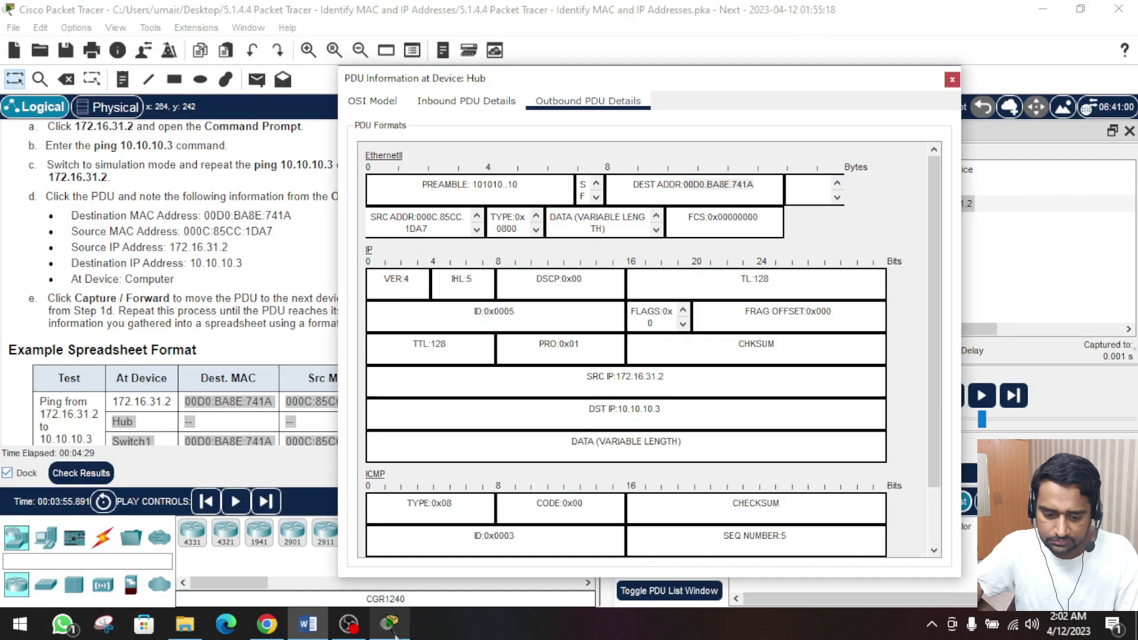
pyautogui.doubleClick(718, 185)
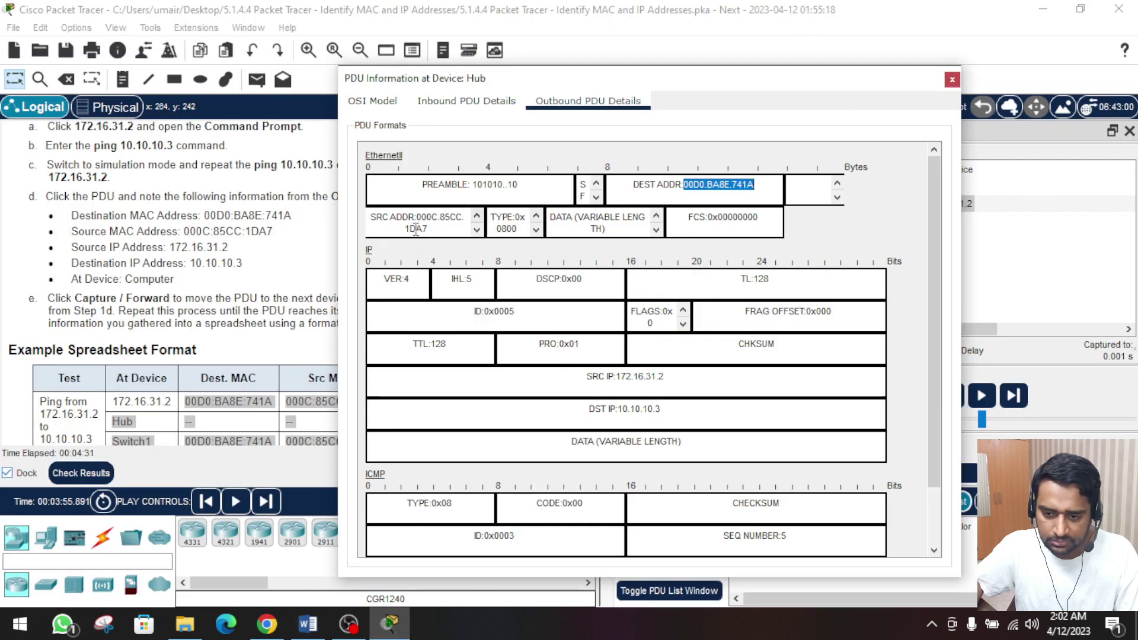
pyautogui.moveTo(417, 218); pyautogui.dragTo(428, 230)
pyautogui.click(435, 229)
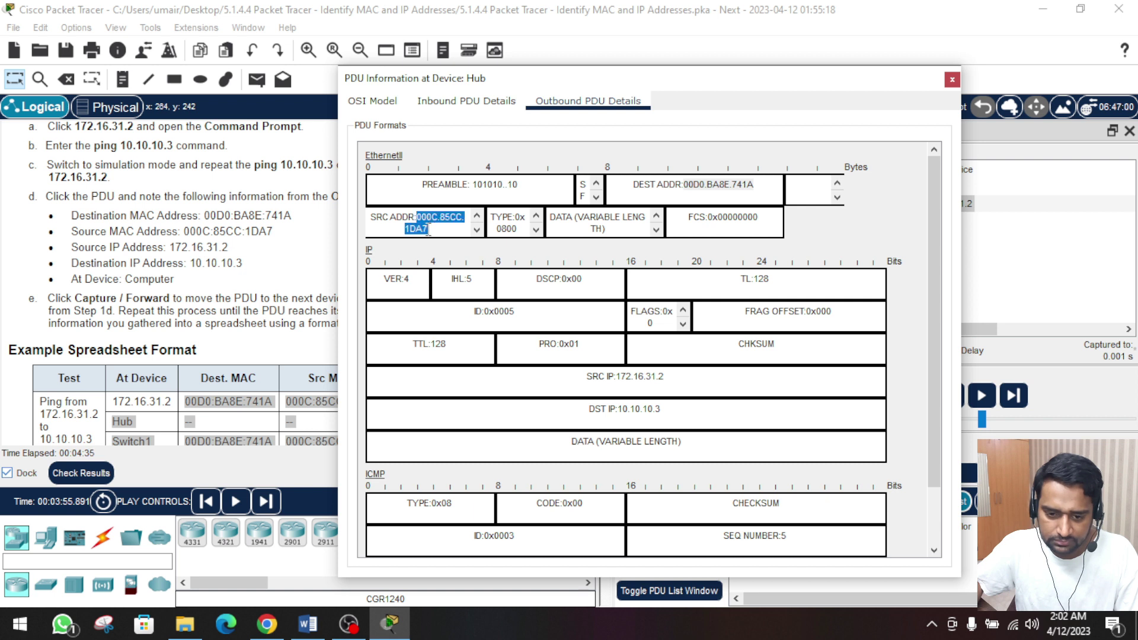
pyautogui.rightClick(440, 212)
pyautogui.click(461, 219)
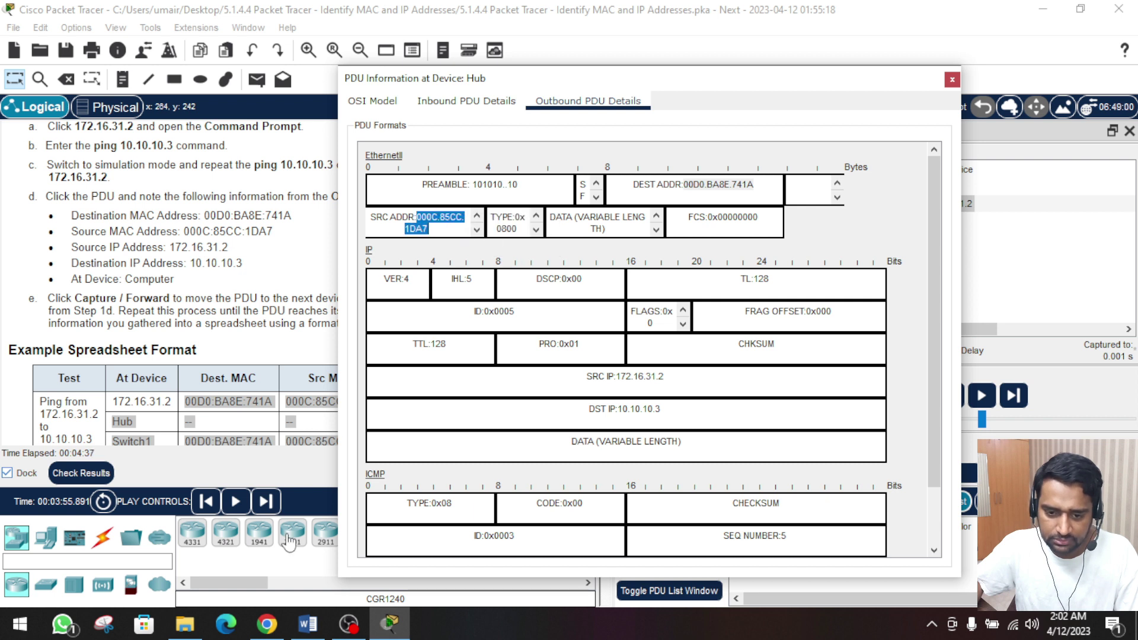
pyautogui.click(305, 623)
pyautogui.press('BackSpace')
pyautogui.press('BackSpace')
pyautogui.hotkey('ctrl', 'v')
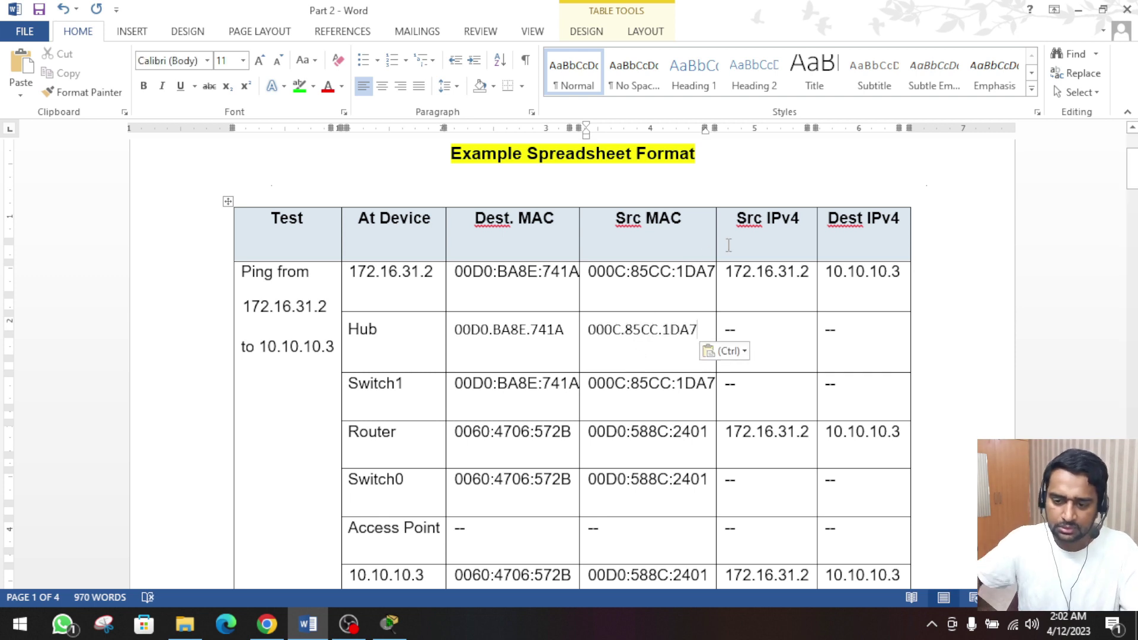
# - Copy source IP 172.16.31.2 from the Hub's PDU into the Hub row's Src IPv4 cell in Word, replacing the dashes
pyautogui.click(766, 324)
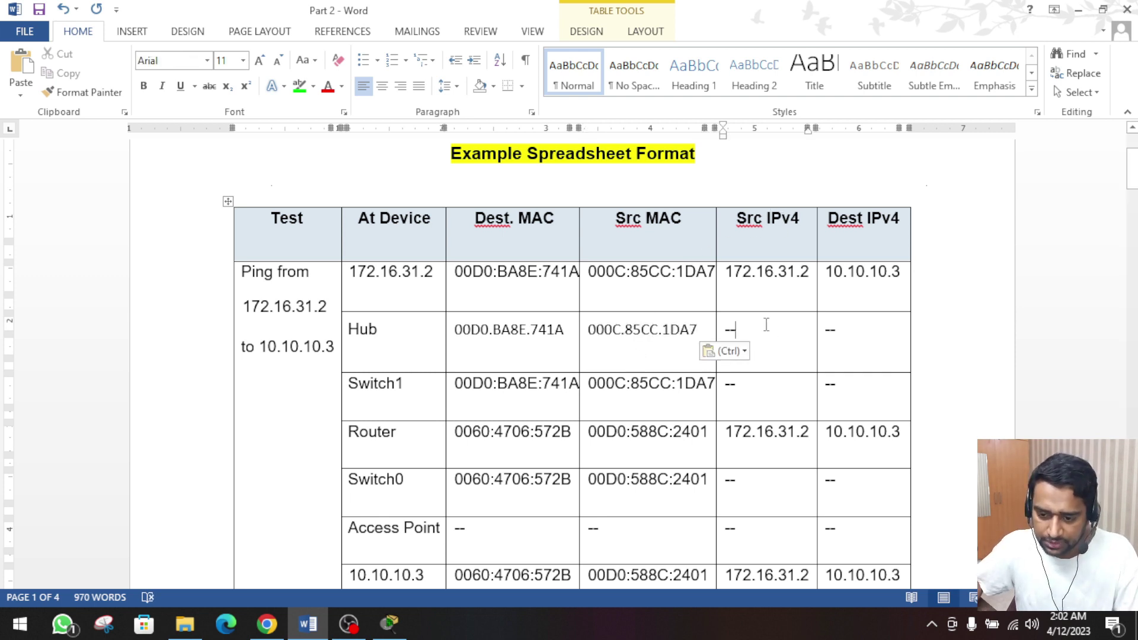
pyautogui.press('BackSpace')
pyautogui.press('BackSpace')
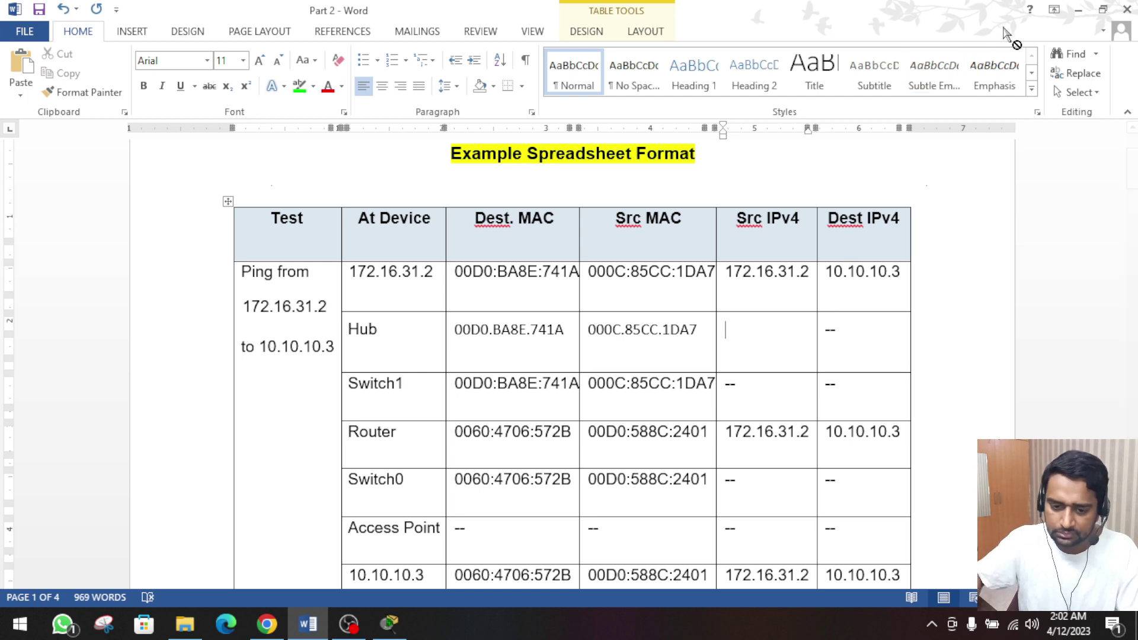
pyautogui.hotkey('alt', 'Tab')
pyautogui.click(557, 305)
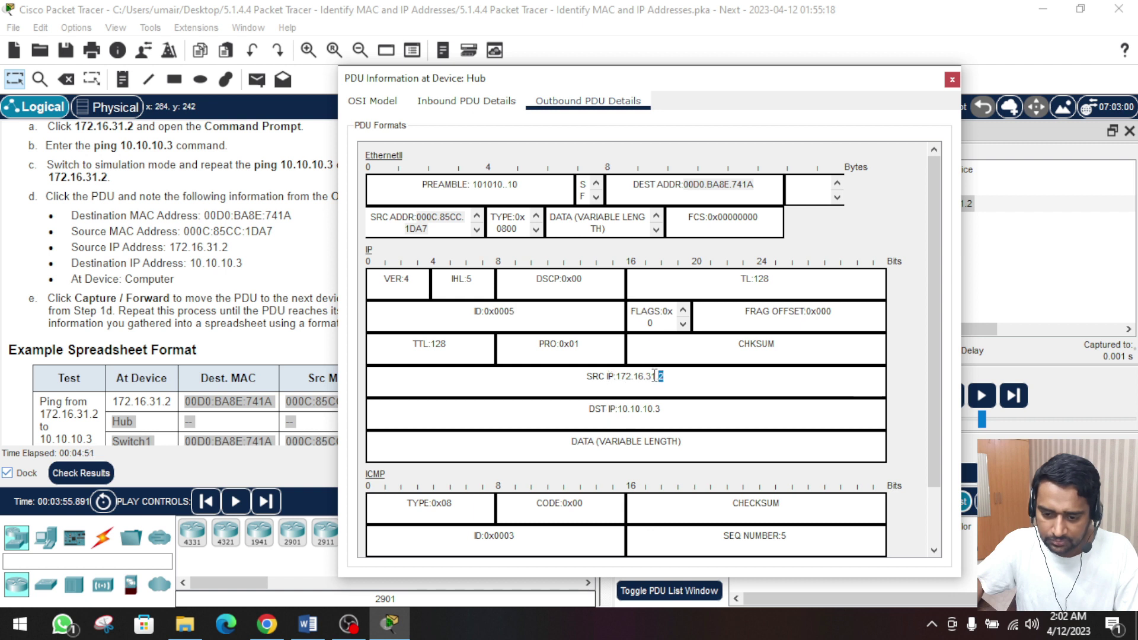
pyautogui.rightClick(617, 376)
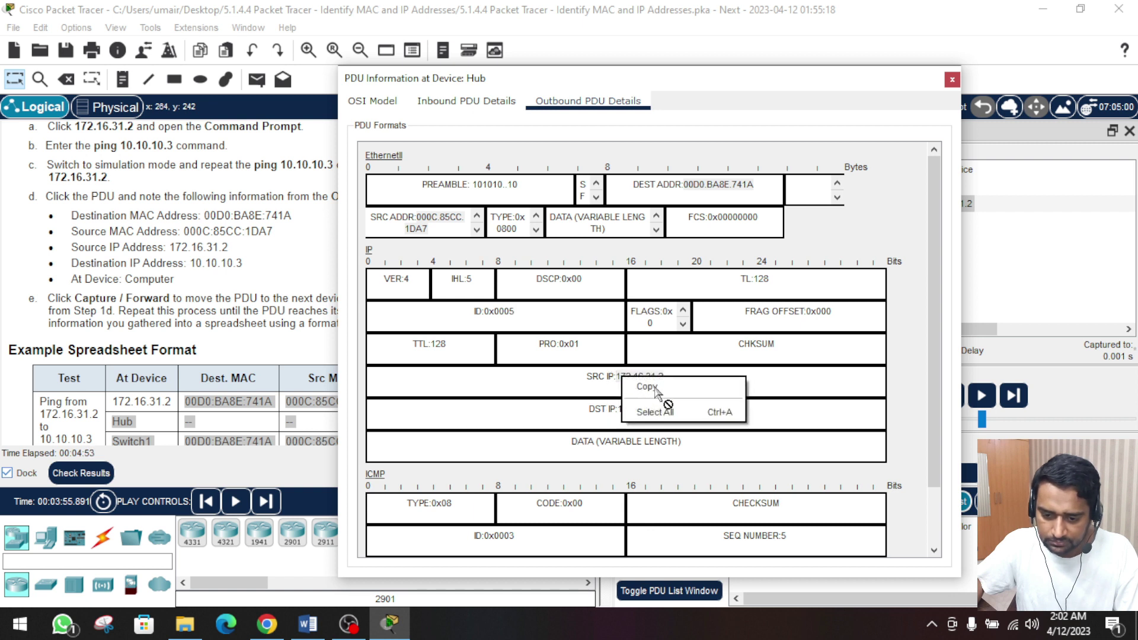
pyautogui.click(649, 388)
pyautogui.click(316, 636)
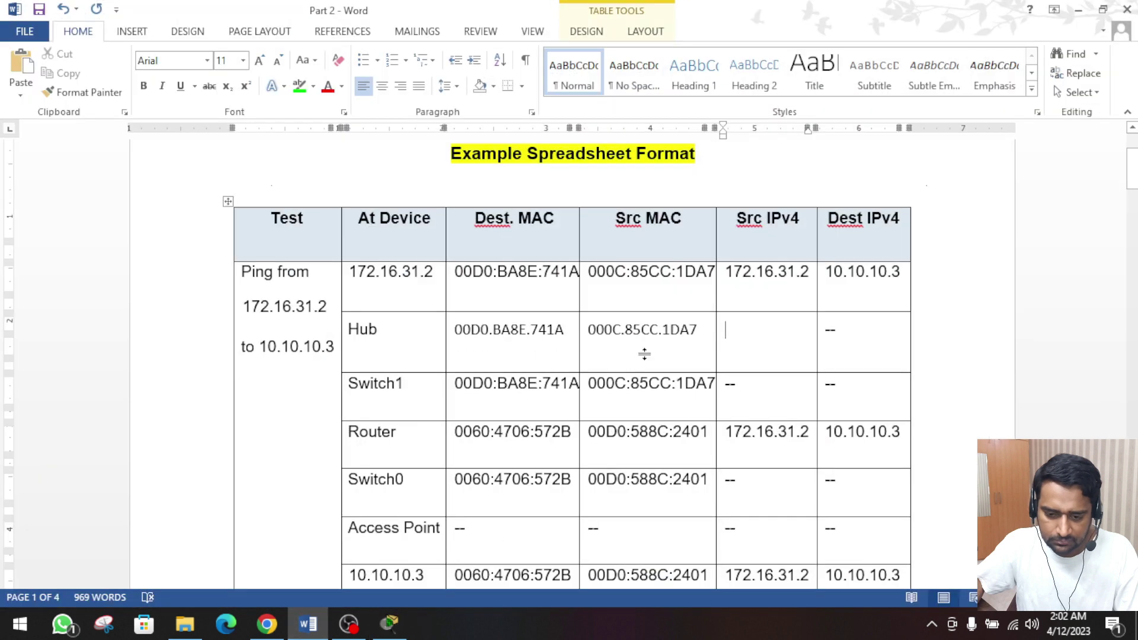
pyautogui.hotkey('ctrl', 'v')
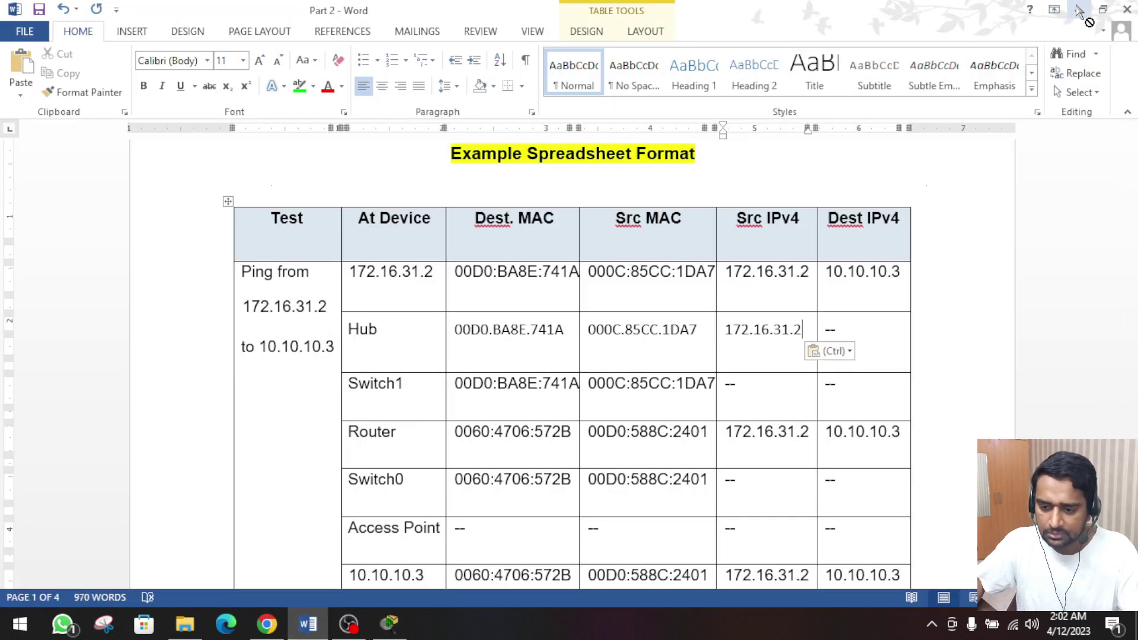
# - Copy destination IP 10.10.10.3 from the Hub's PDU into the Hub row's Dest IPv4 cell in Word, replacing the dashes
pyautogui.click(1079, 9)
pyautogui.moveTo(664, 409); pyautogui.dragTo(623, 409)
pyautogui.rightClick(621, 409)
pyautogui.click(645, 416)
pyautogui.click(323, 631)
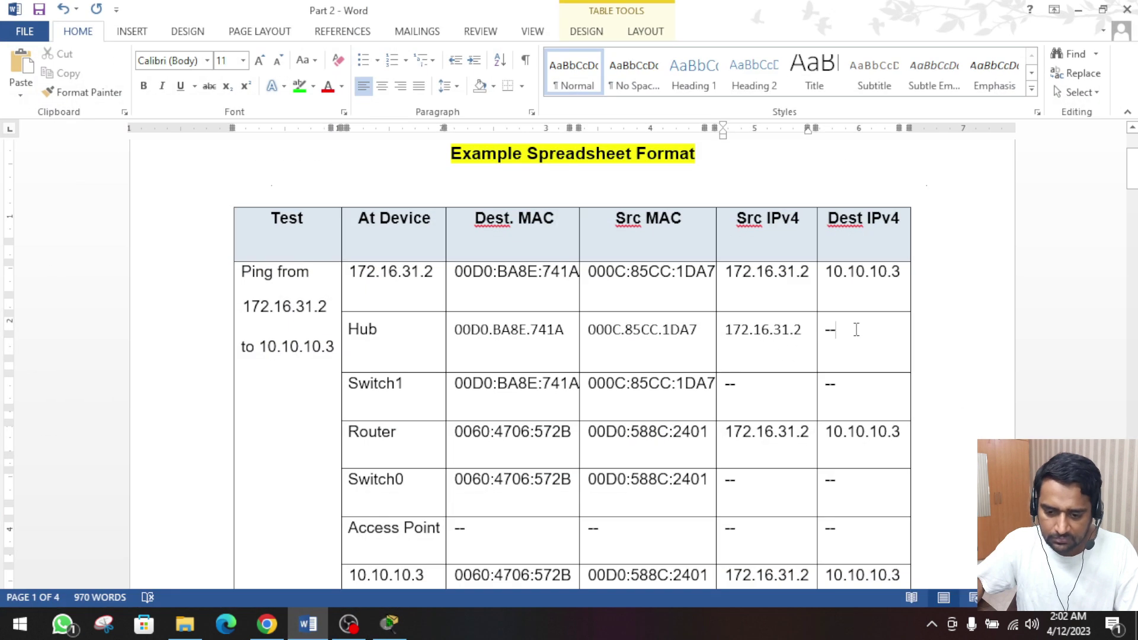
pyautogui.doubleClick(830, 328)
pyautogui.hotkey('ctrl', 'v')
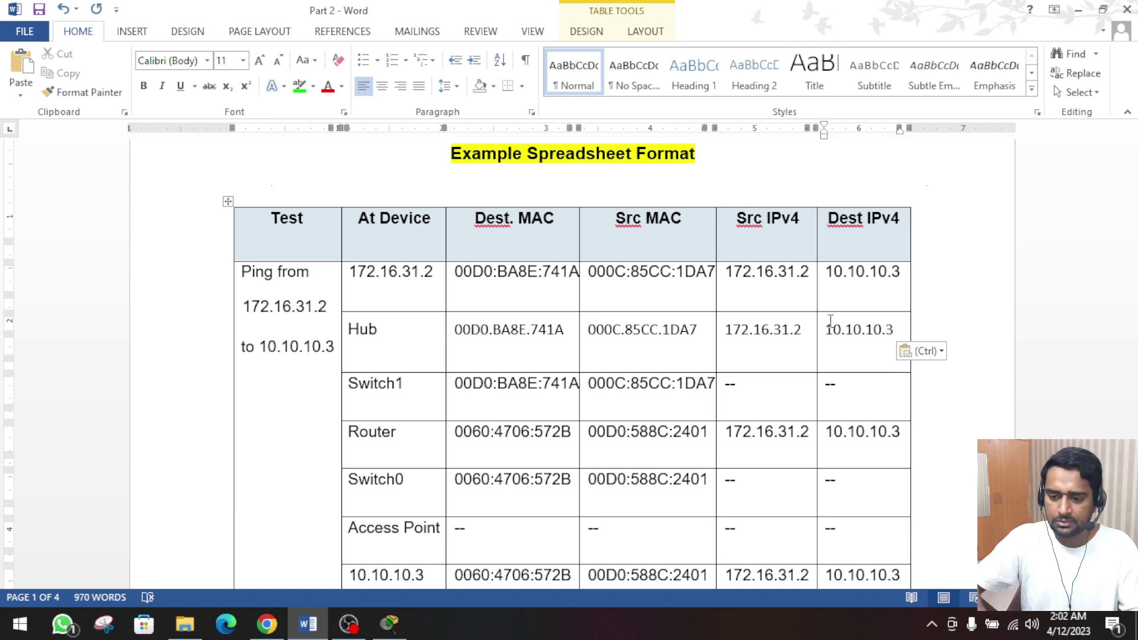
# - Return to Packet Tracer, close the Hub's PDU window and advance the simulation by one event to Switch1
pyautogui.moveTo(377, 347); pyautogui.dragTo(359, 330)
pyautogui.moveTo(403, 384); pyautogui.dragTo(949, 83)
pyautogui.hotkey('alt', 'Tab')
pyautogui.click(952, 79)
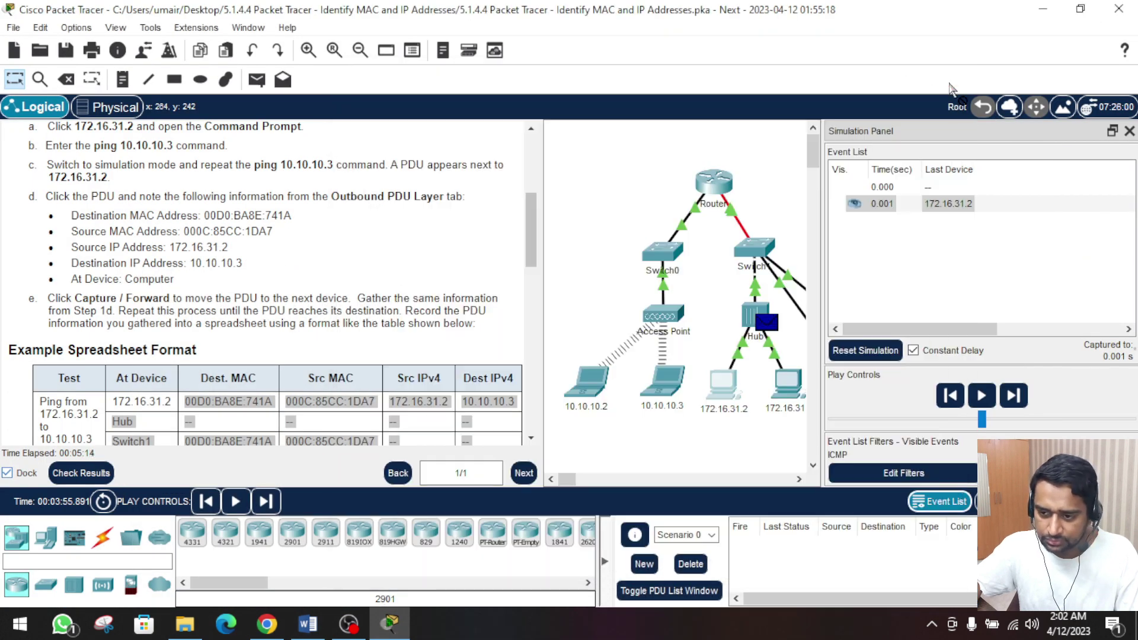
pyautogui.click(1013, 403)
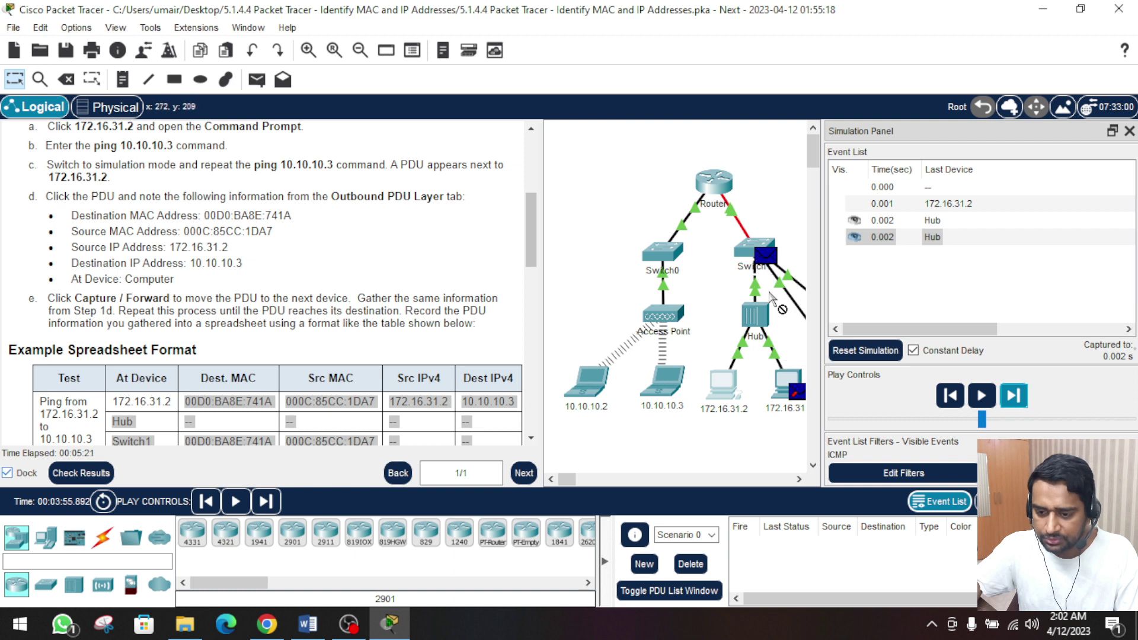
# - Open the PDU at Switch1, show its Outbound PDU Details and enlarge the window
pyautogui.click(765, 256)
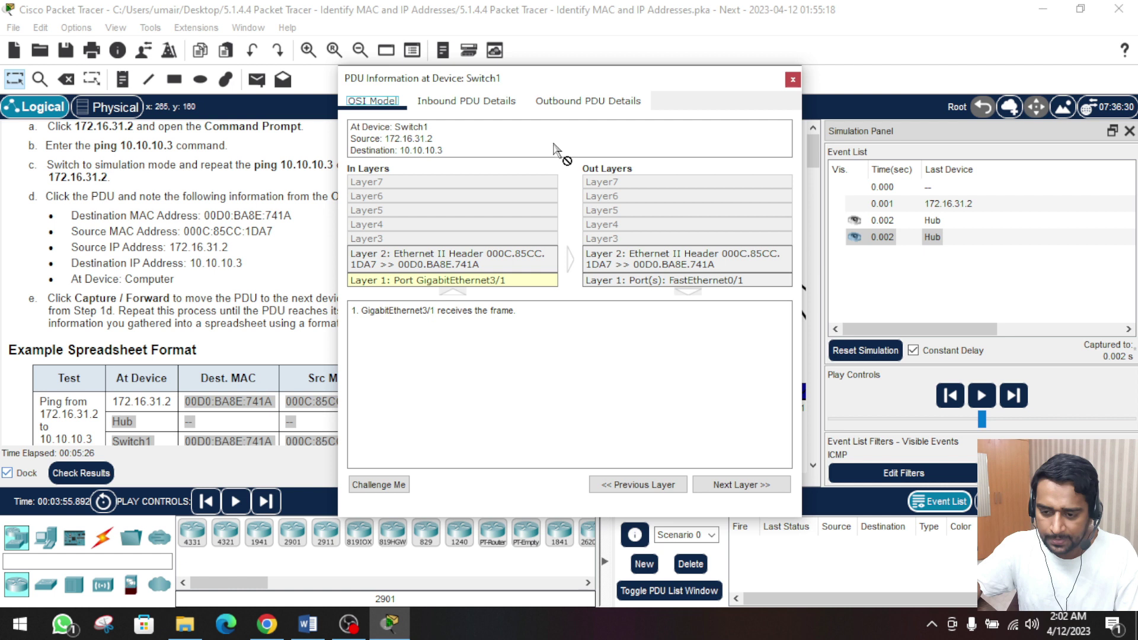
pyautogui.click(577, 104)
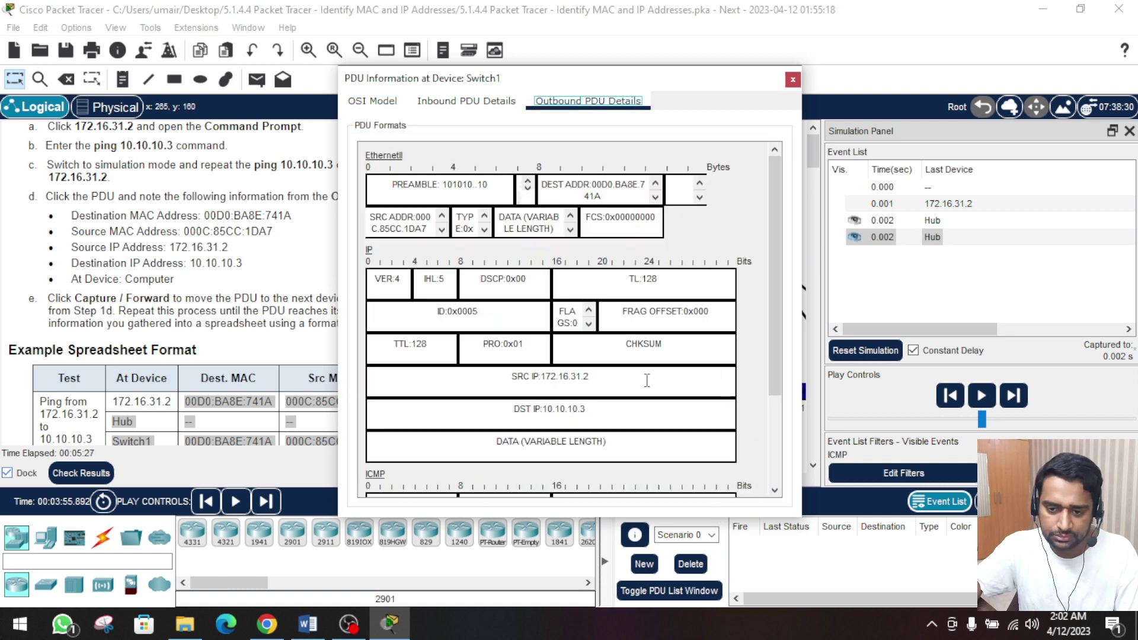
pyautogui.moveTo(797, 520); pyautogui.dragTo(916, 559)
# - Copy source IP 172.16.31.2 from Switch1's PDU into the Switch1 row's Src IPv4 cell in Word, replacing the dashes
pyautogui.click(308, 625)
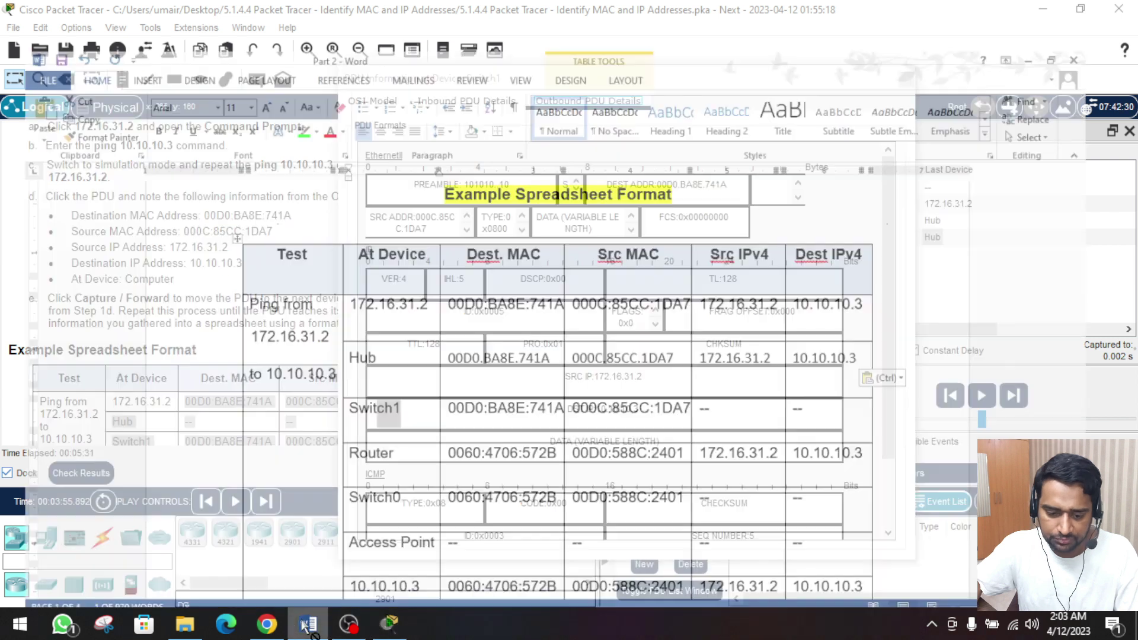
pyautogui.click(510, 385)
pyautogui.click(794, 226)
pyautogui.click(891, 221)
pyautogui.press('BackSpace')
pyautogui.press('BackSpace')
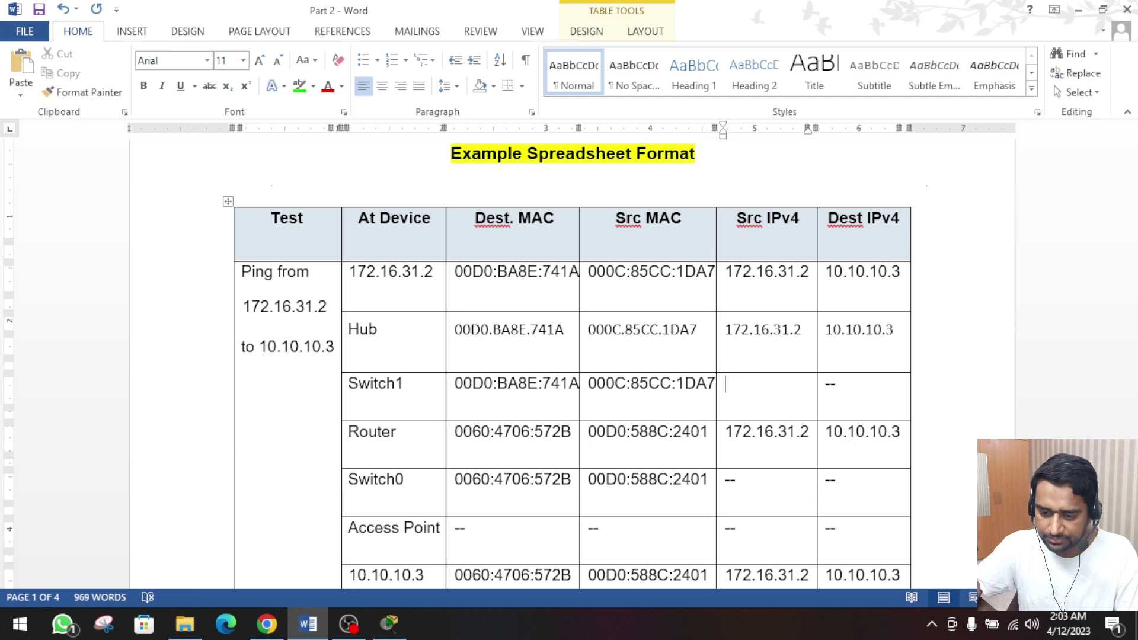
pyautogui.click(1079, 9)
pyautogui.moveTo(645, 377); pyautogui.dragTo(599, 378)
pyautogui.rightClick(599, 378)
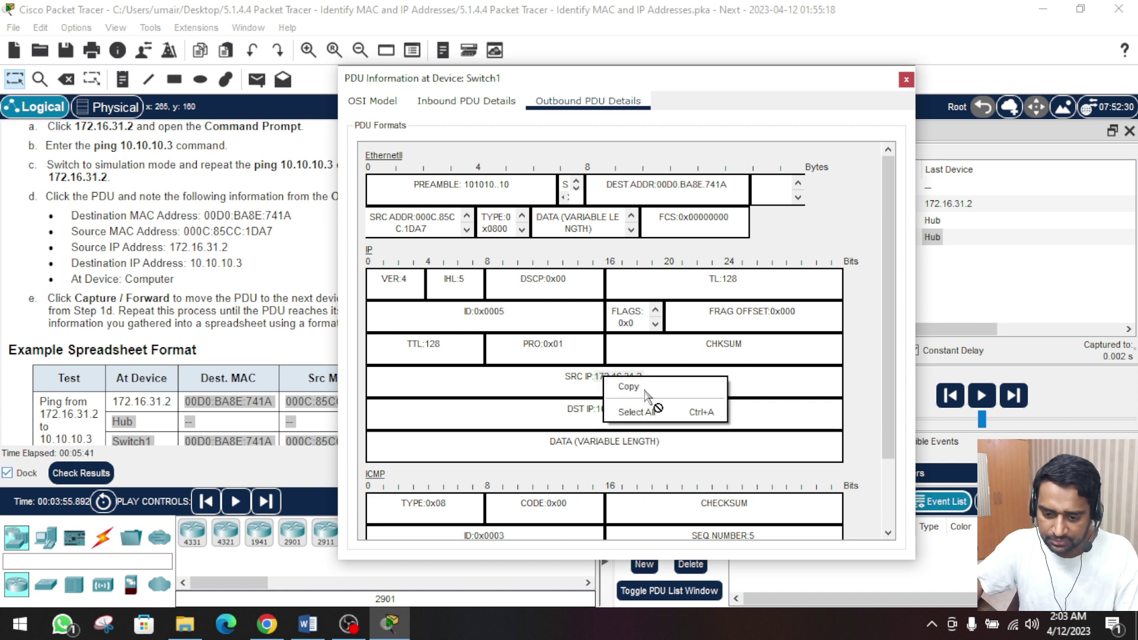
pyautogui.click(645, 392)
pyautogui.click(307, 623)
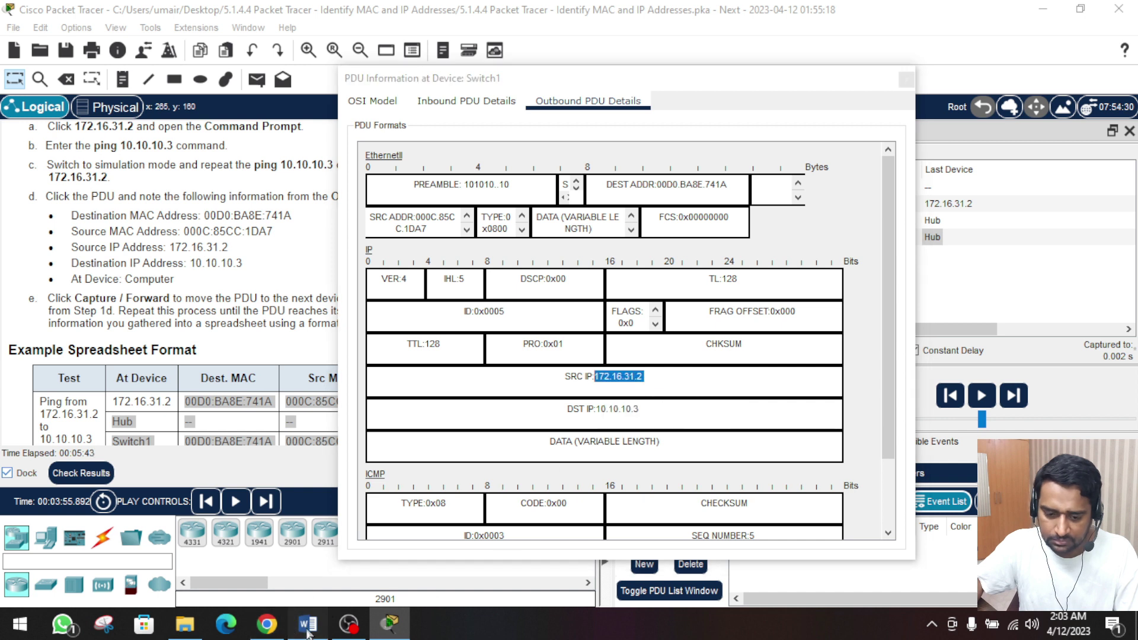
pyautogui.hotkey('ctrl', 'v')
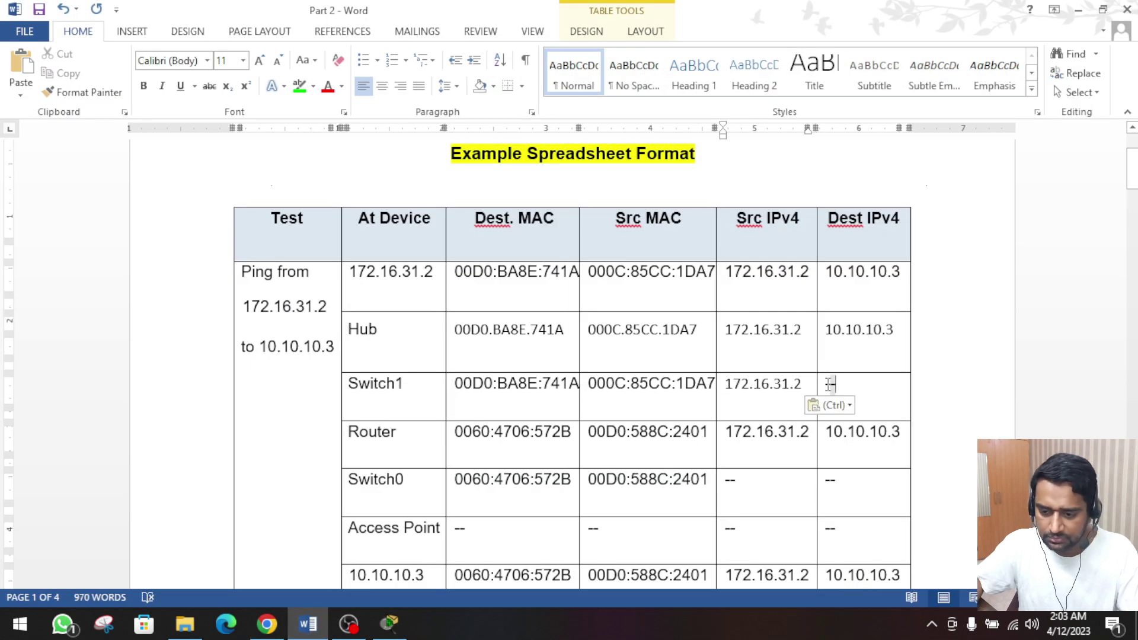
# - Enter 10.10.10.3 in the Switch1 row's Dest IPv4 cell and check the Router and Switch0 rows below
pyautogui.doubleClick(830, 384)
pyautogui.write('10.10.10.3')
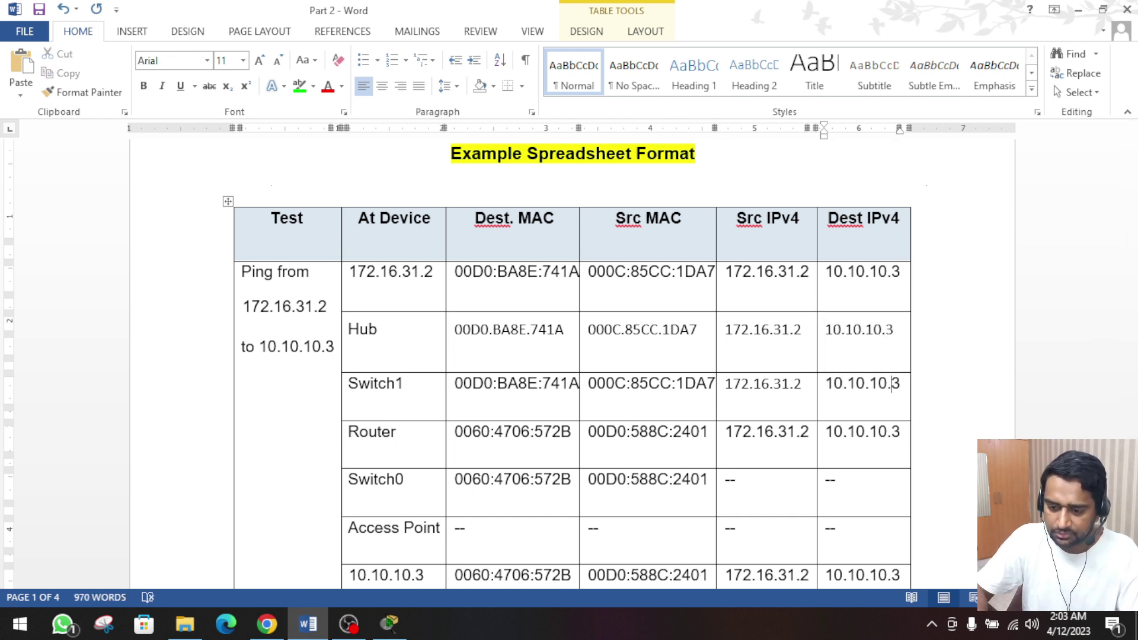
pyautogui.scroll(-1, 425, 410)
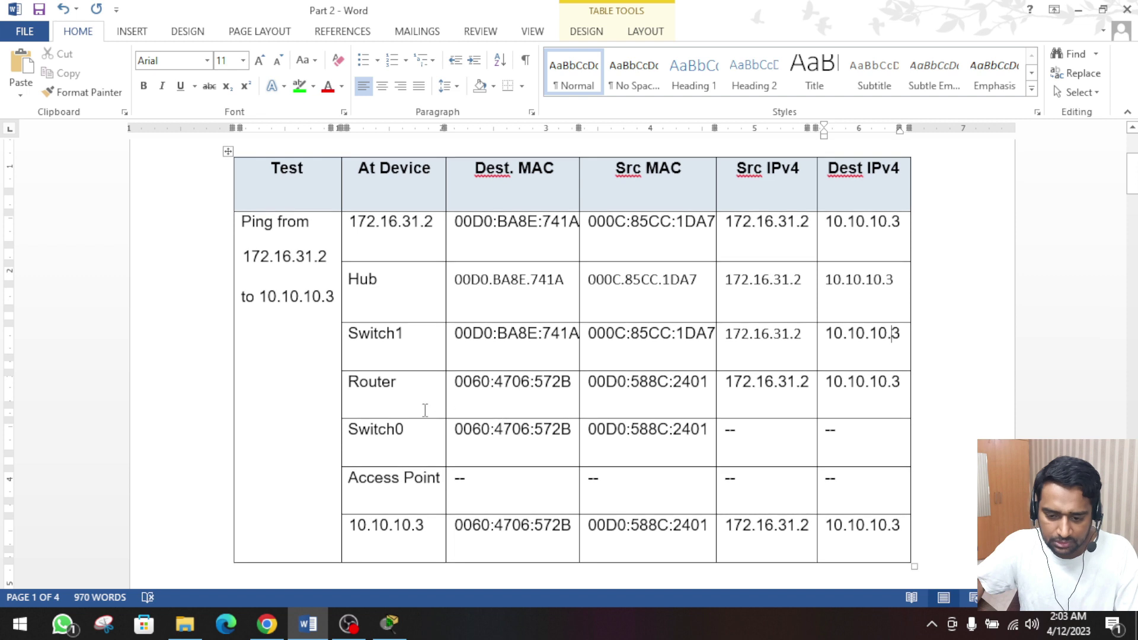
pyautogui.click(400, 386)
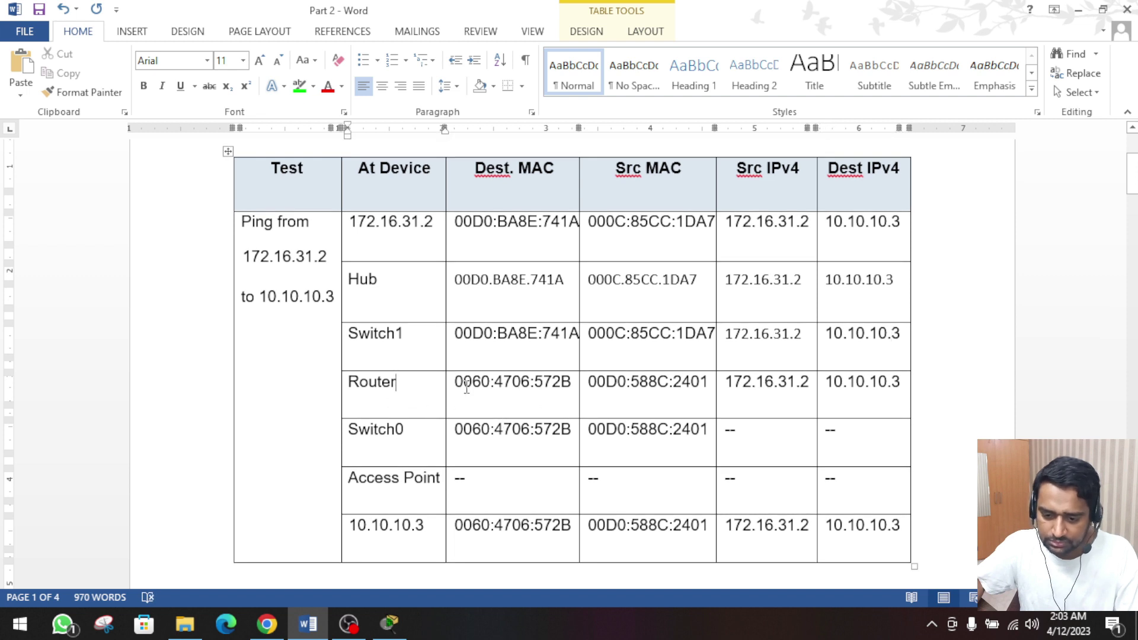
pyautogui.moveTo(497, 389); pyautogui.dragTo(853, 394)
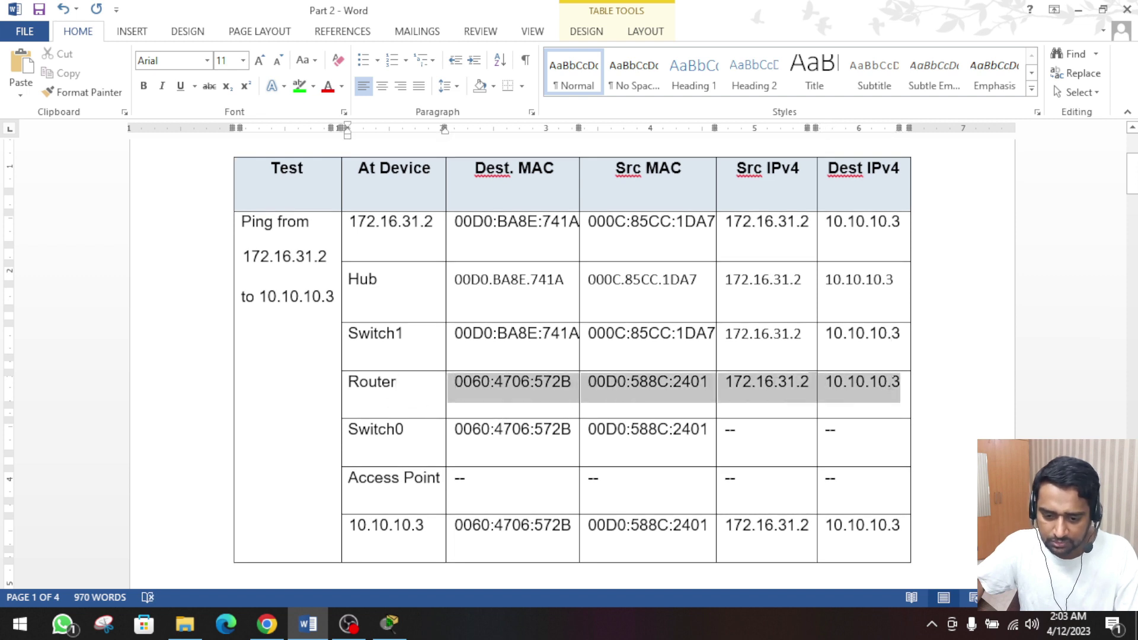
pyautogui.click(392, 439)
pyautogui.click(751, 438)
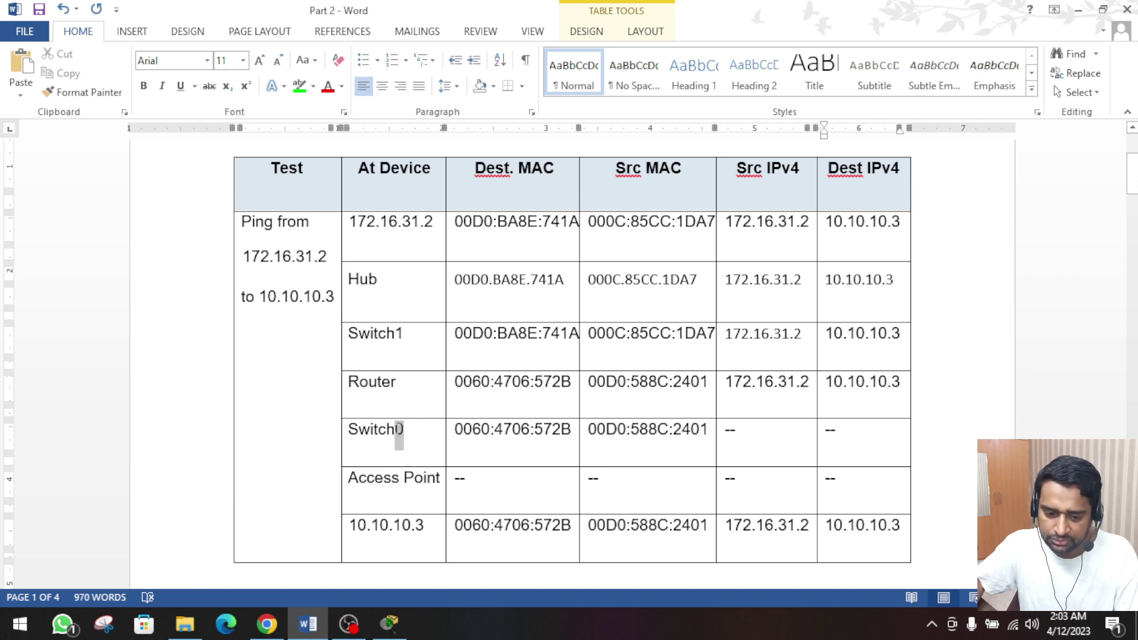
# - Return to Packet Tracer, close Switch1's PDU window and advance the simulation by two events, past the Router to Switch0
pyautogui.click(1079, 10)
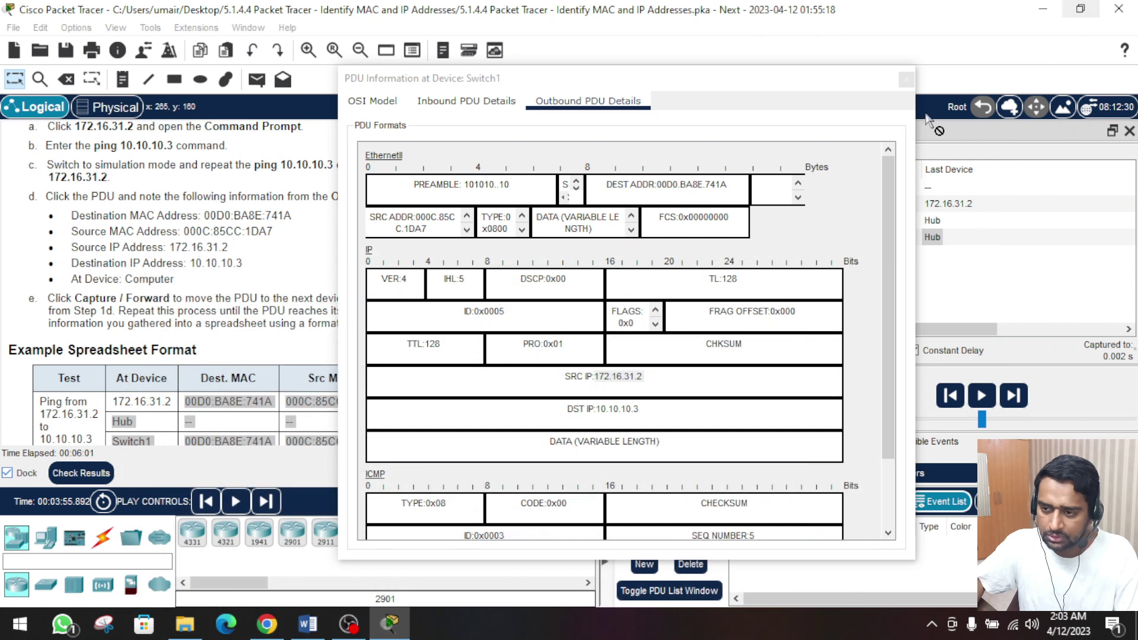
pyautogui.click(906, 79)
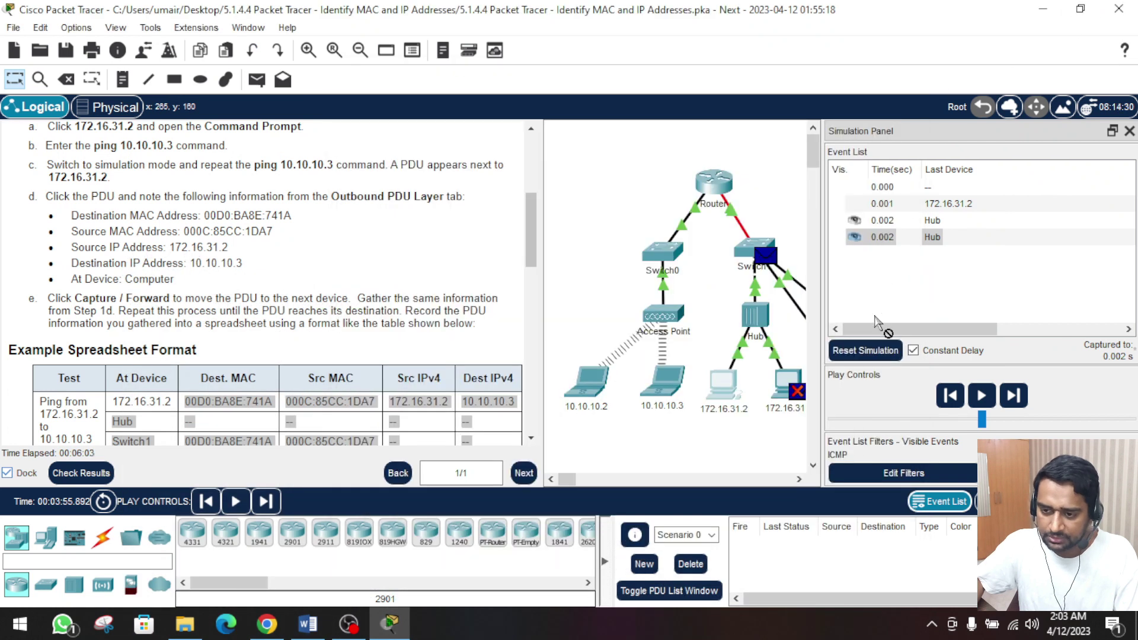
pyautogui.click(1013, 396)
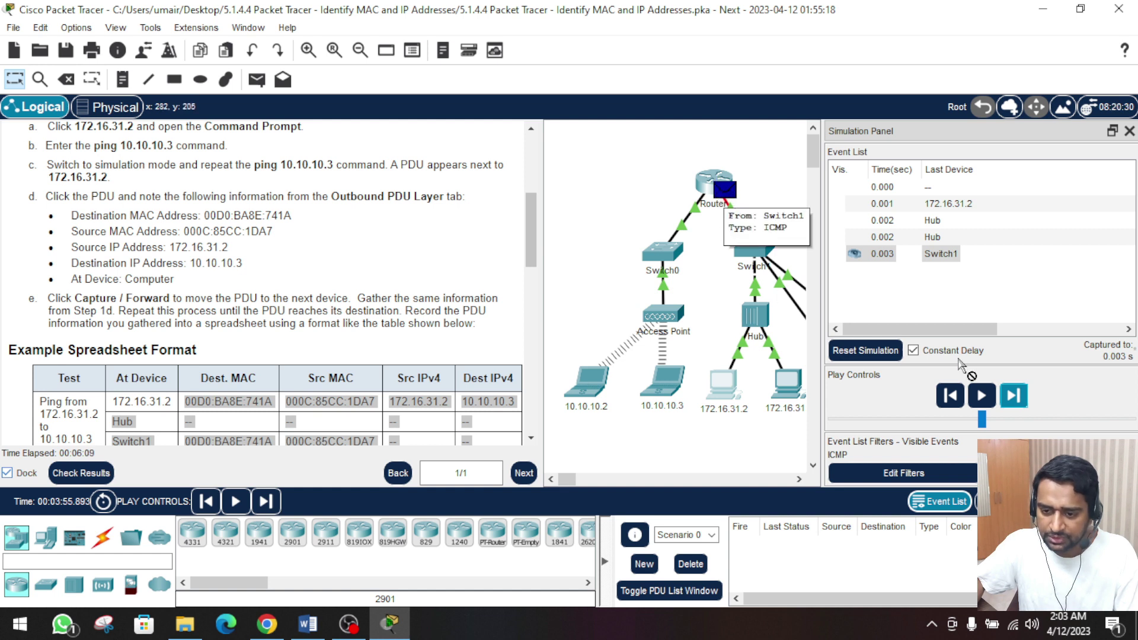
pyautogui.click(1014, 402)
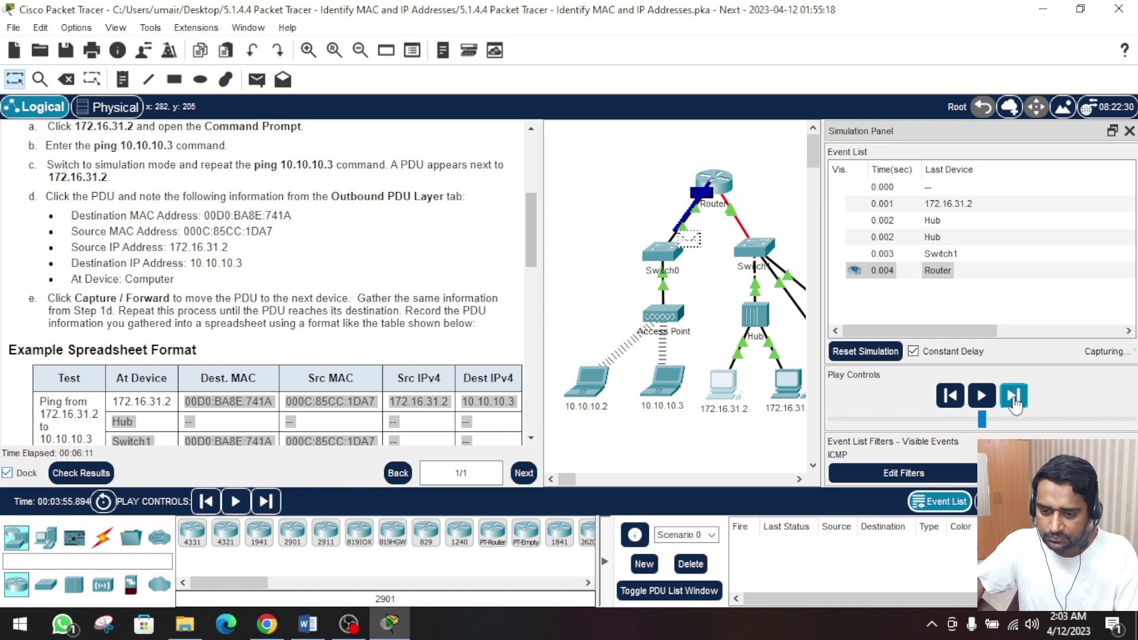
# - Open the PDU at Switch0, show its Outbound PDU Details and return to the Switch0 row in the Word table
pyautogui.click(674, 264)
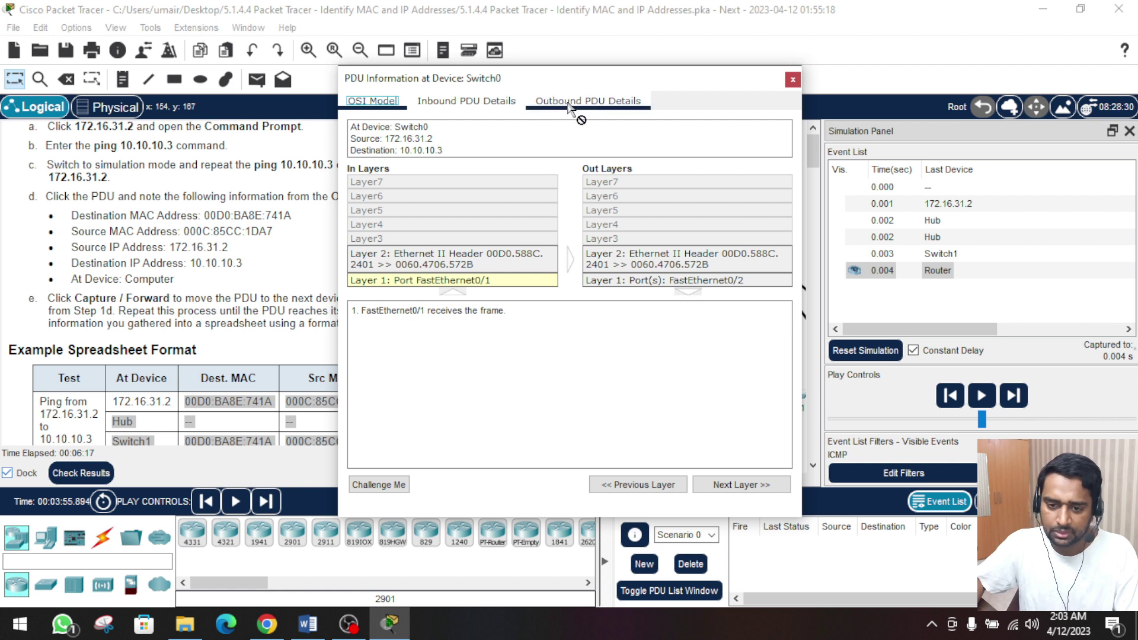
pyautogui.click(587, 102)
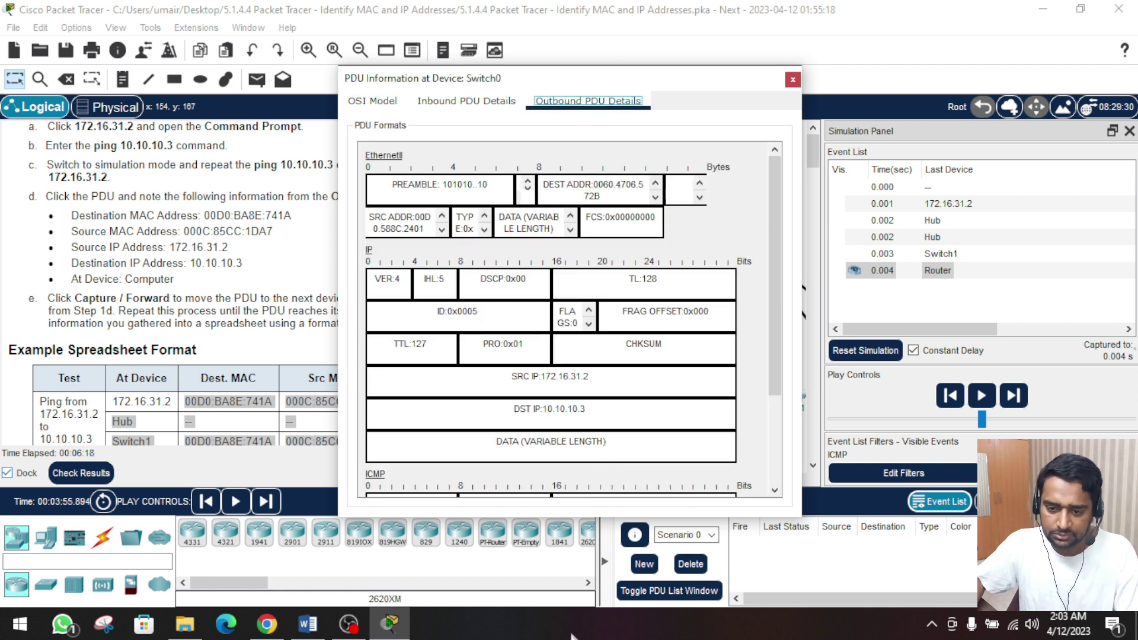
pyautogui.click(308, 624)
pyautogui.click(616, 430)
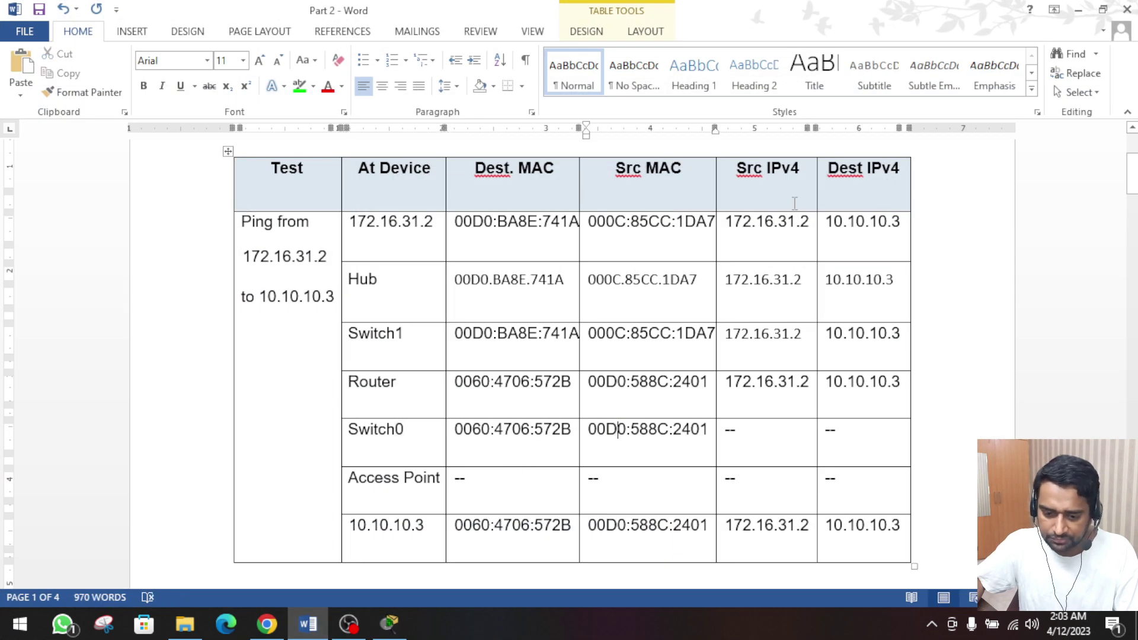
# - Copy source IP 172.16.31.2 from Switch0's outbound PDU into the Switch0 row's Src IPv4 cell in Word, replacing the dashes
pyautogui.click(750, 432)
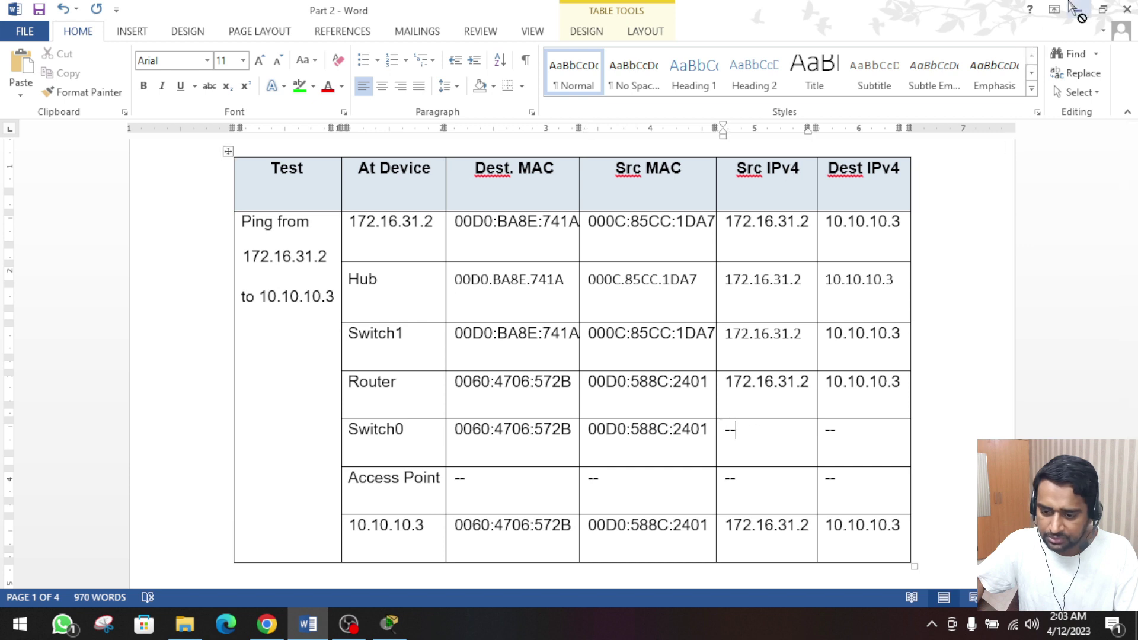
pyautogui.click(1078, 10)
pyautogui.moveTo(591, 377); pyautogui.dragTo(541, 373)
pyautogui.rightClick(542, 374)
pyautogui.click(578, 386)
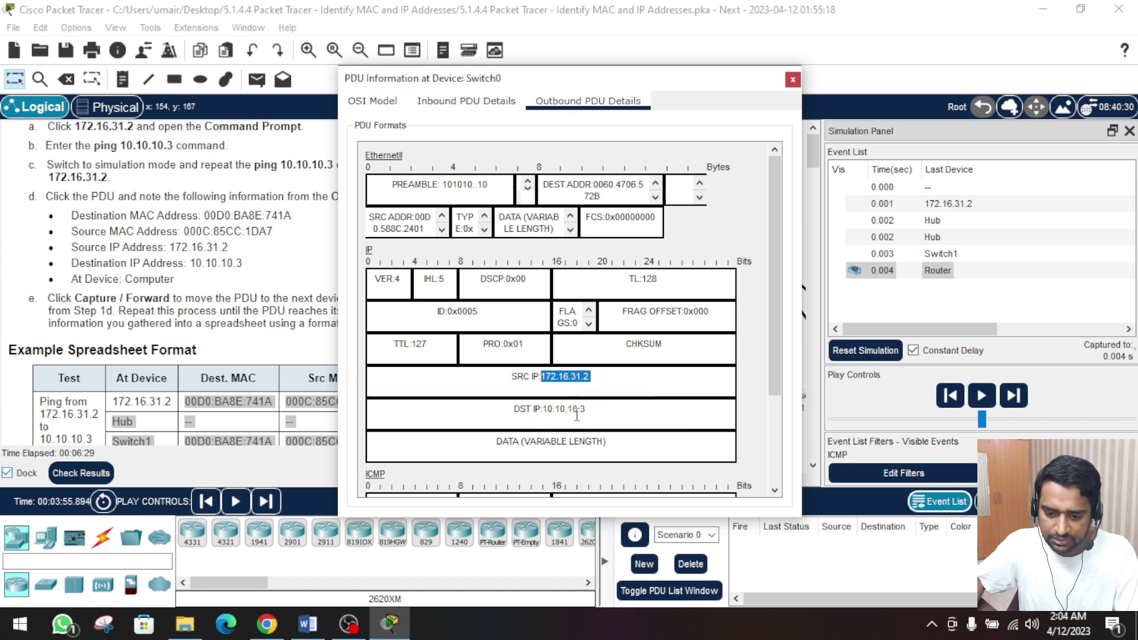
pyautogui.click(308, 623)
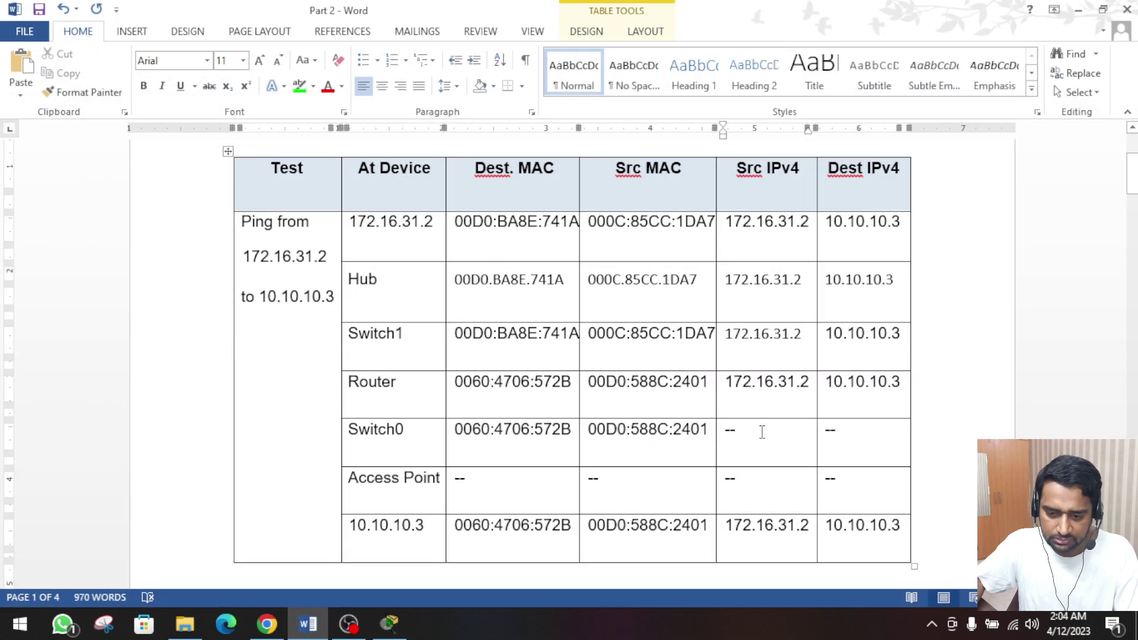
pyautogui.press('BackSpace')
pyautogui.press('BackSpace')
pyautogui.hotkey('ctrl', 'v')
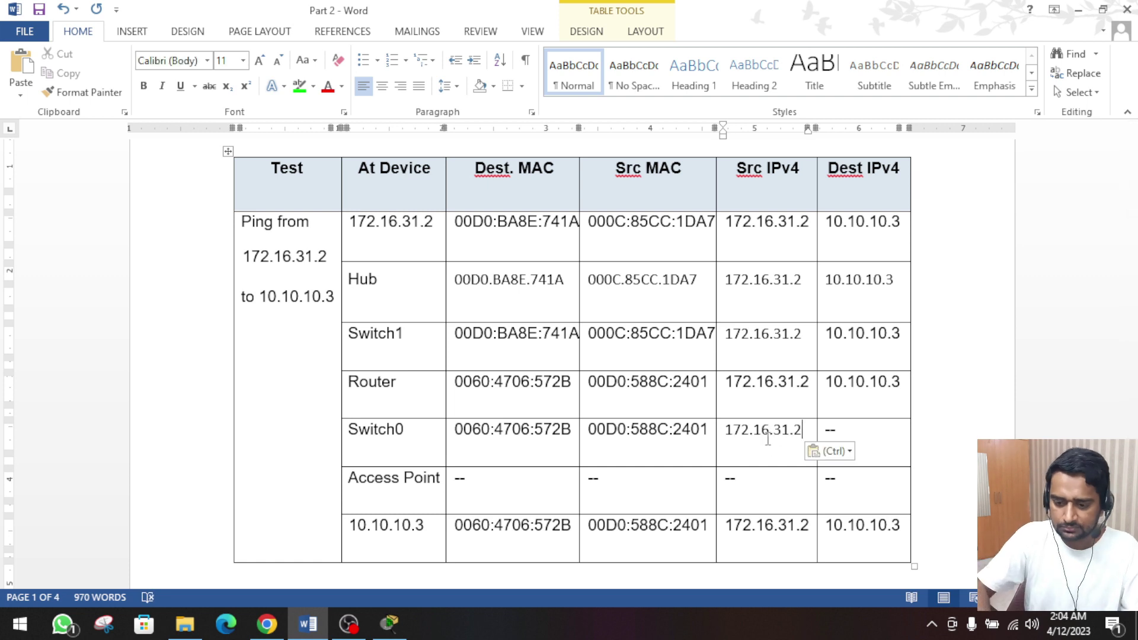
# - Replace the dashes in the Switch0 row's Dest IPv4 cell with 10.10.10.3
pyautogui.click(879, 438)
pyautogui.press('BackSpace')
pyautogui.press('BackSpace')
pyautogui.write('10.10.10.3')
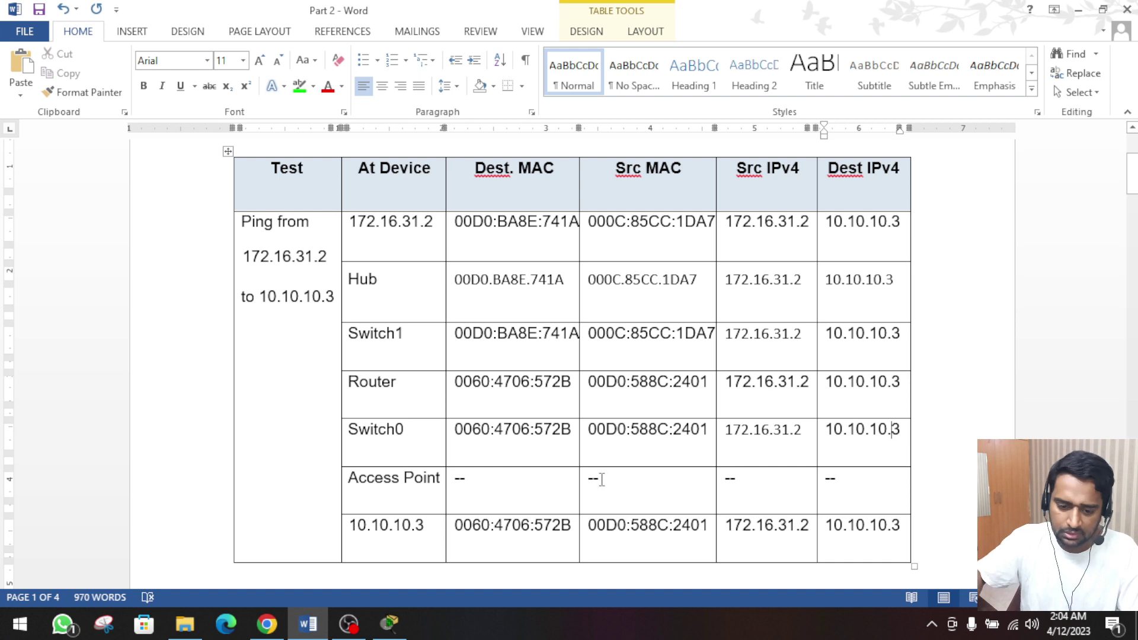
# - Return to Packet Tracer, advance the simulation to the Access Point and show its PDU's Outbound PDU Details
pyautogui.click(495, 483)
pyautogui.scroll(-1, 492, 487)
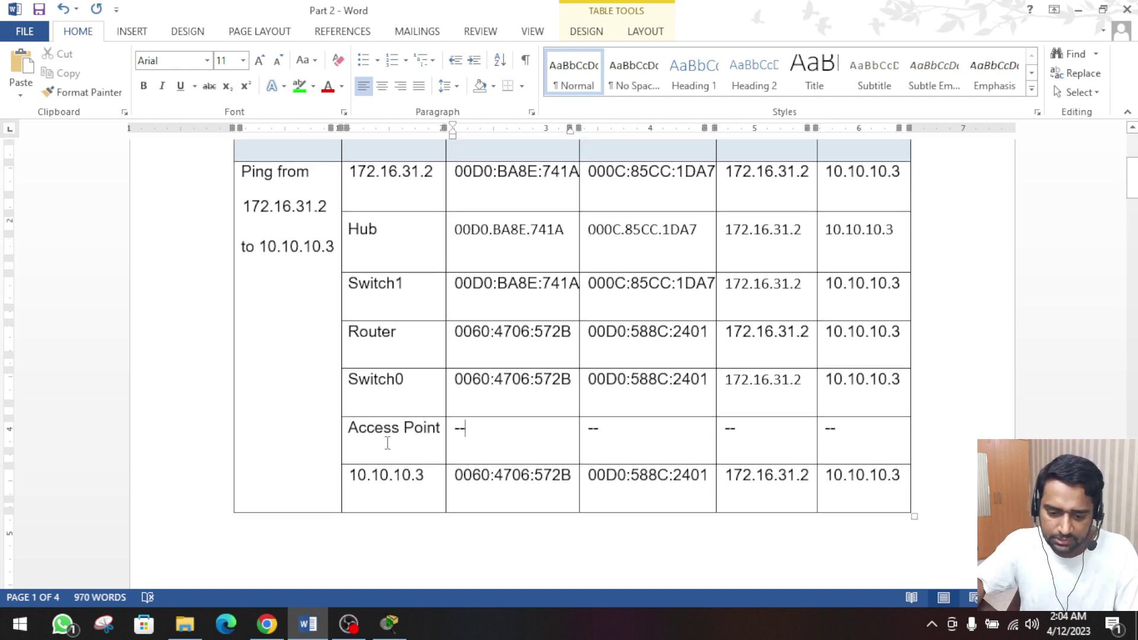
pyautogui.moveTo(441, 429); pyautogui.dragTo(348, 428)
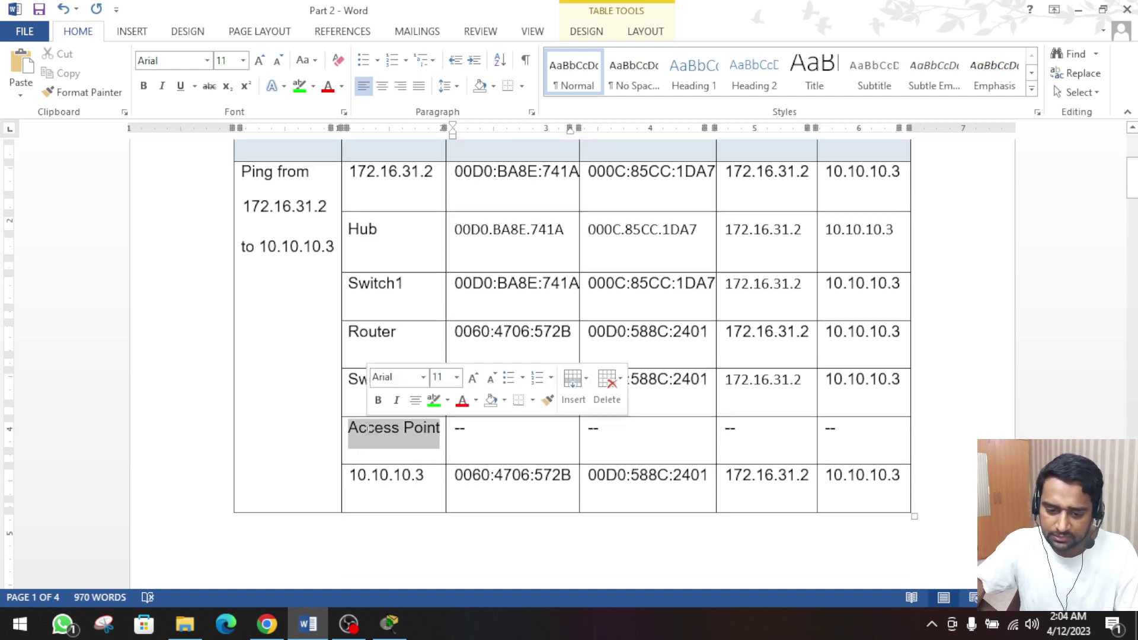
pyautogui.click(475, 428)
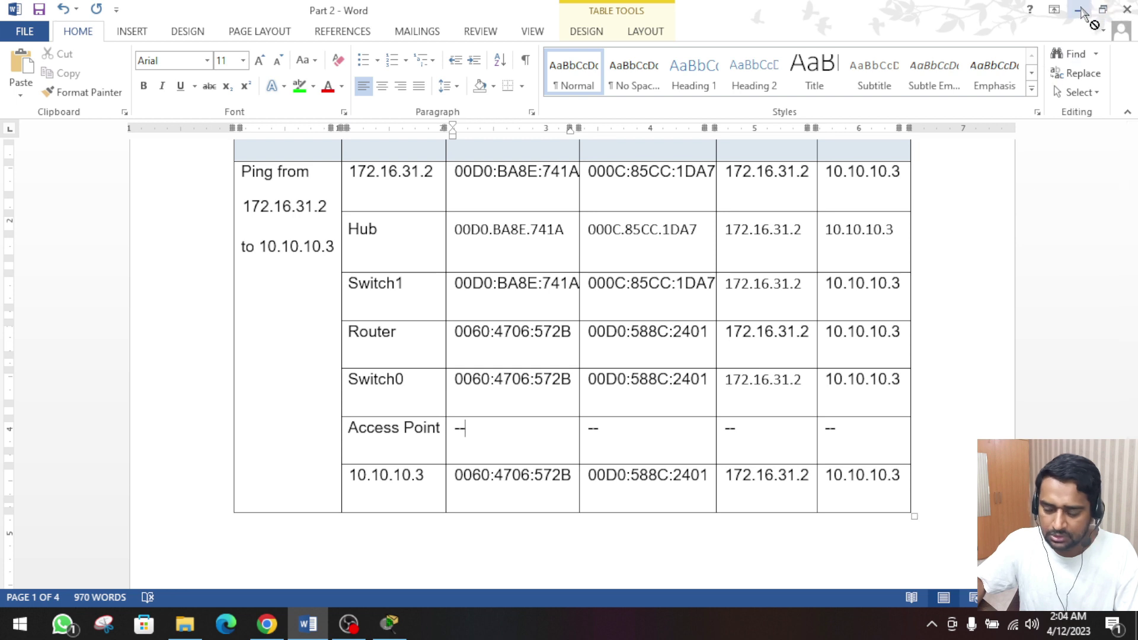
pyautogui.click(1078, 10)
pyautogui.click(1015, 402)
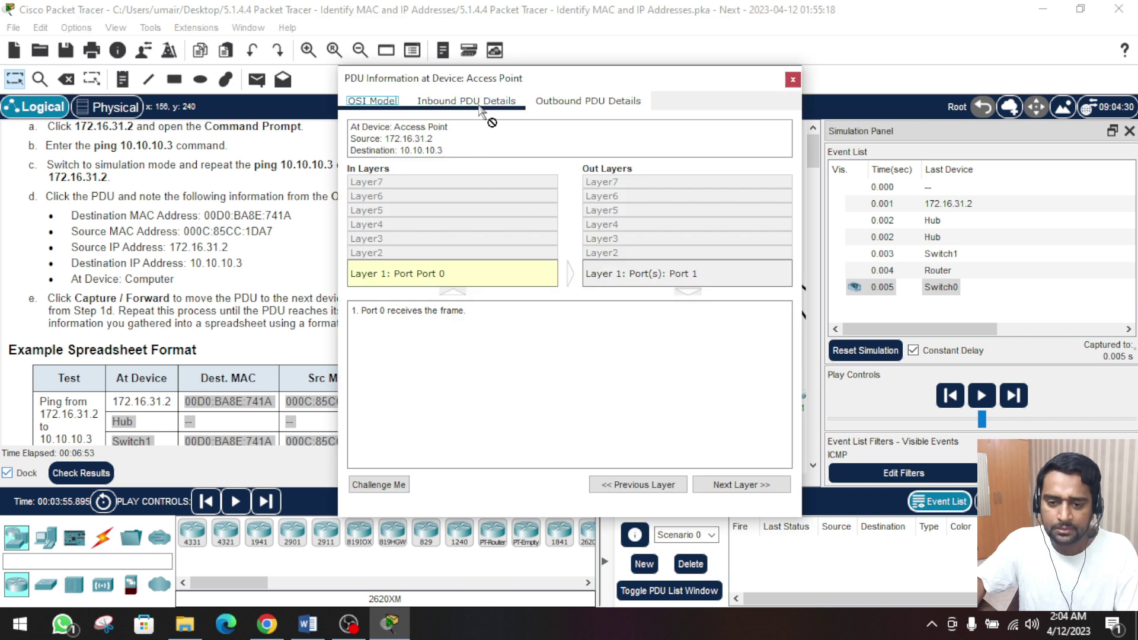
pyautogui.click(589, 101)
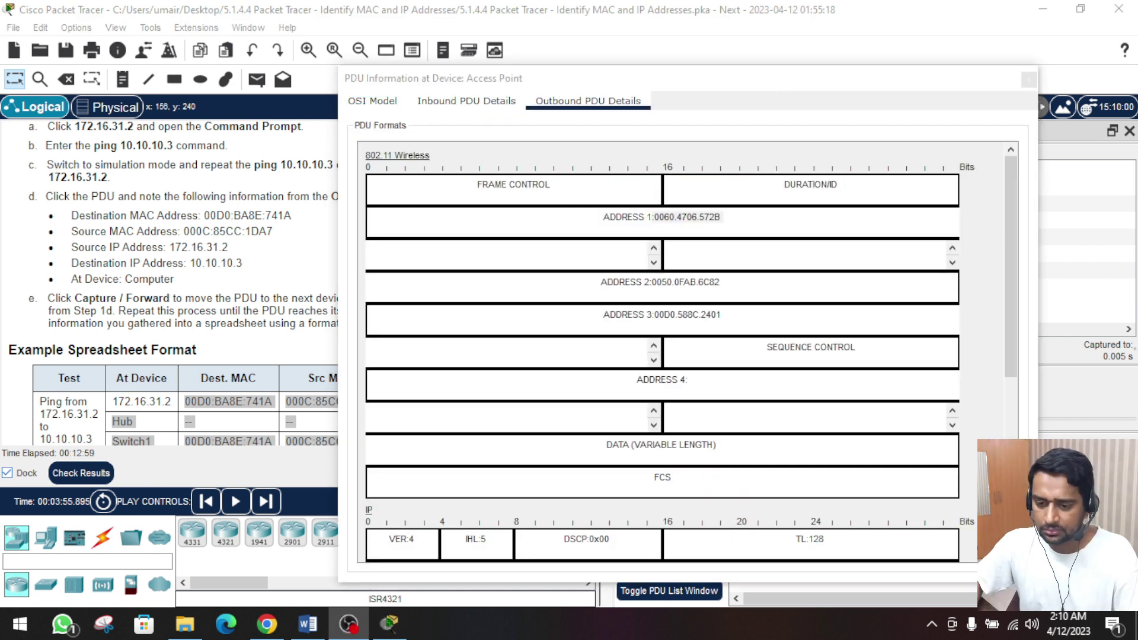
# - Examine the 802.11 wireless addresses and the source and destination IP fields in the Access Point's outbound PDU
pyautogui.click(657, 78)
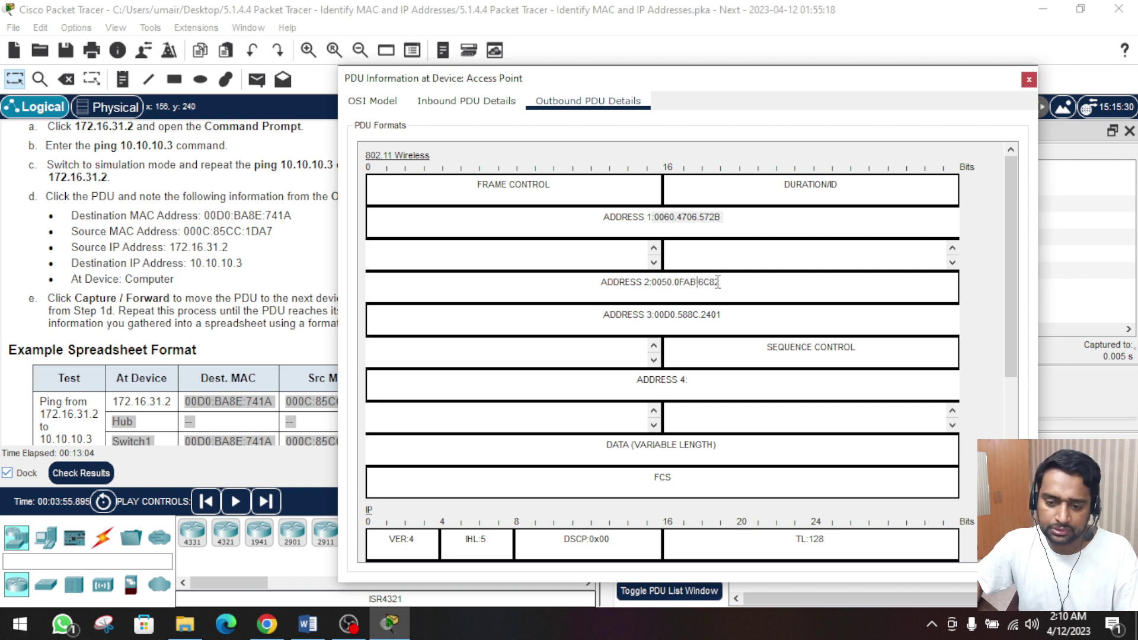
pyautogui.click(686, 214)
pyautogui.moveTo(731, 219); pyautogui.dragTo(656, 217)
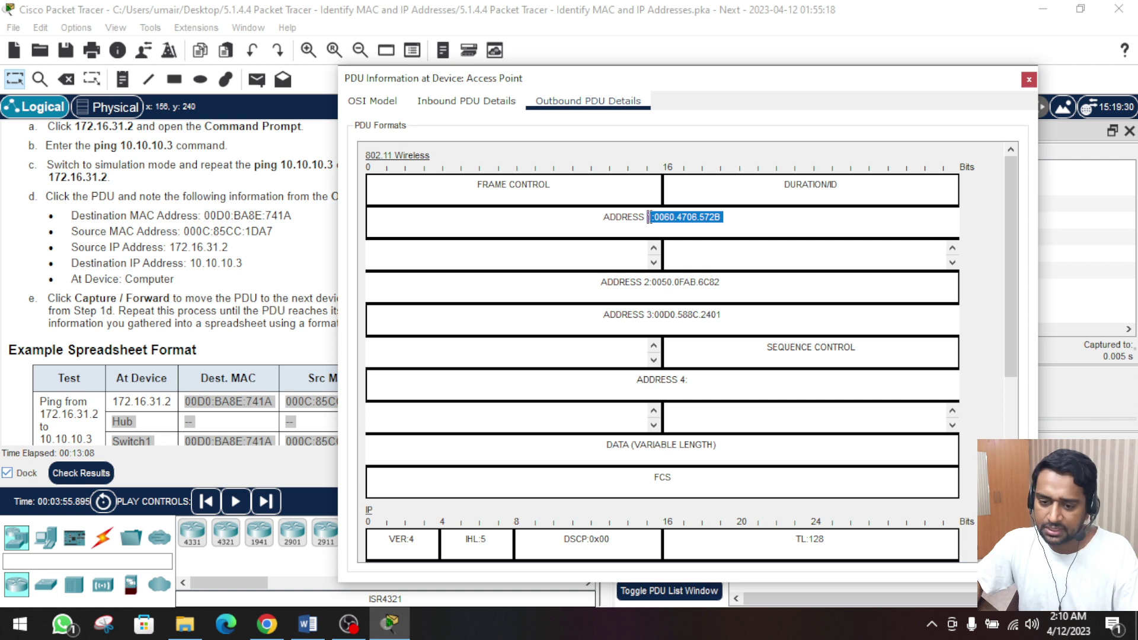
pyautogui.moveTo(727, 317); pyautogui.dragTo(688, 313)
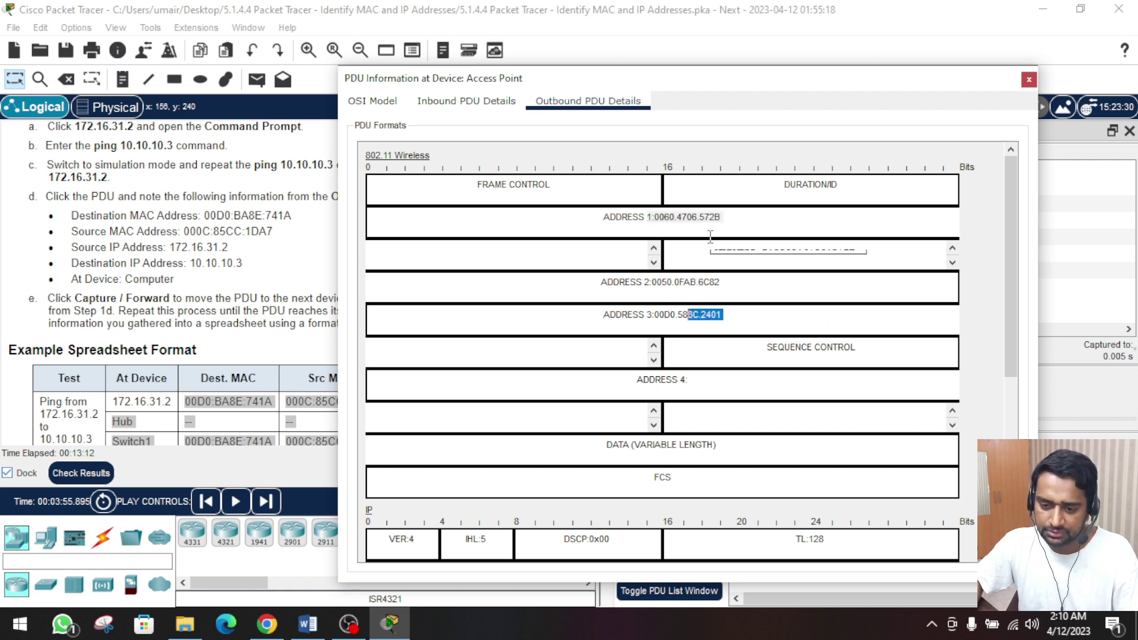
pyautogui.scroll(-3, 664, 354)
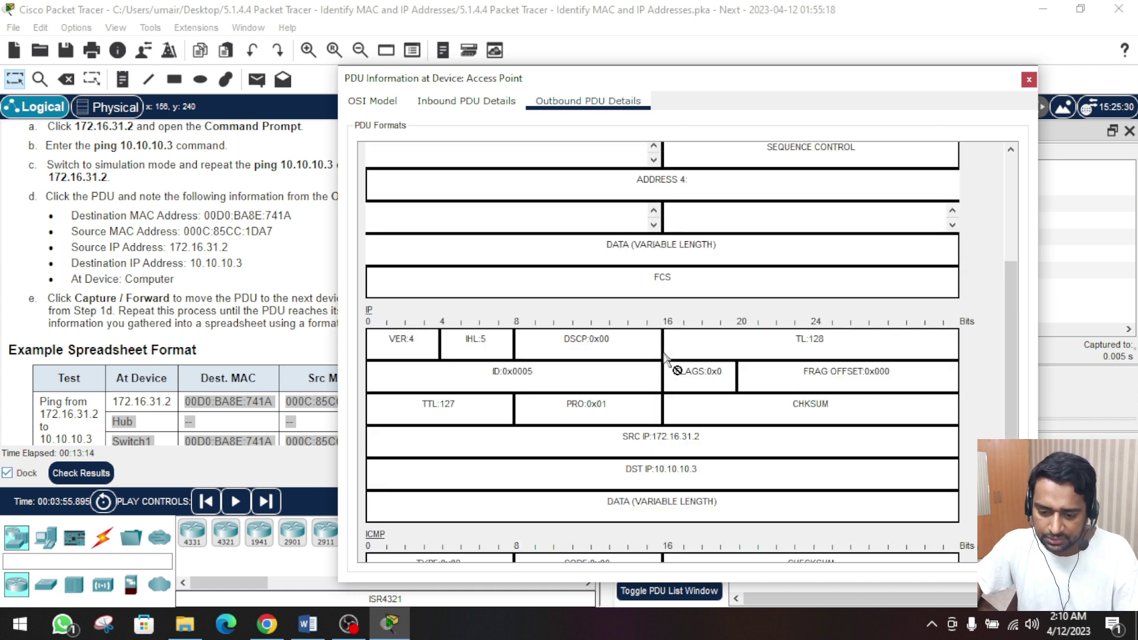
pyautogui.scroll(-1, 665, 356)
pyautogui.moveTo(715, 393); pyautogui.dragTo(659, 387)
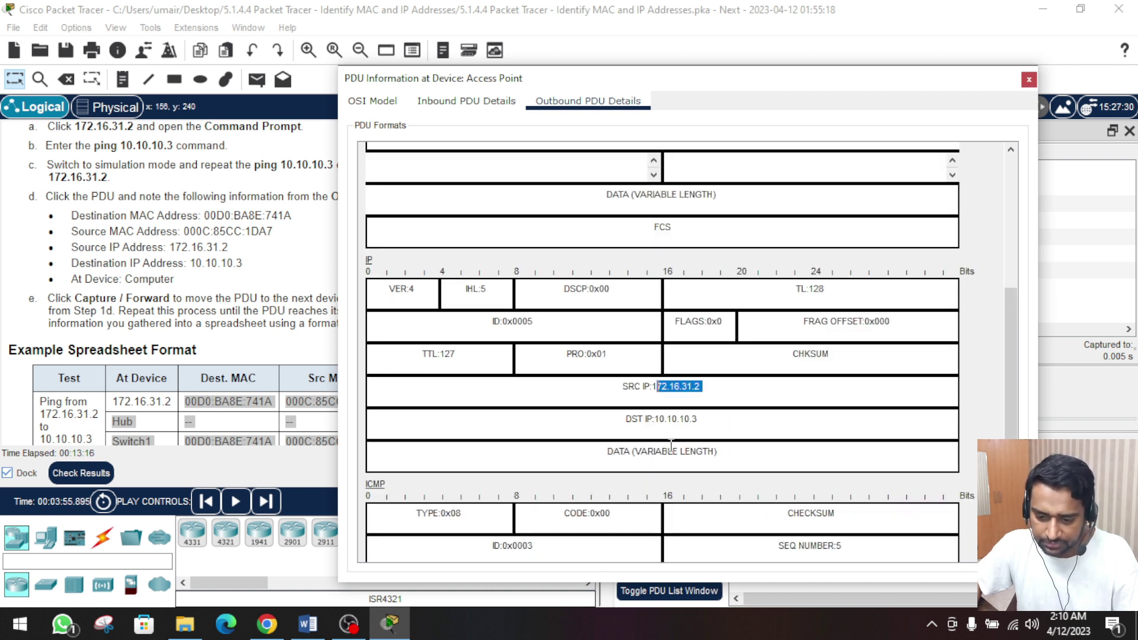
pyautogui.moveTo(697, 421); pyautogui.dragTo(656, 418)
pyautogui.moveTo(704, 387); pyautogui.dragTo(649, 396)
pyautogui.moveTo(719, 422); pyautogui.dragTo(655, 418)
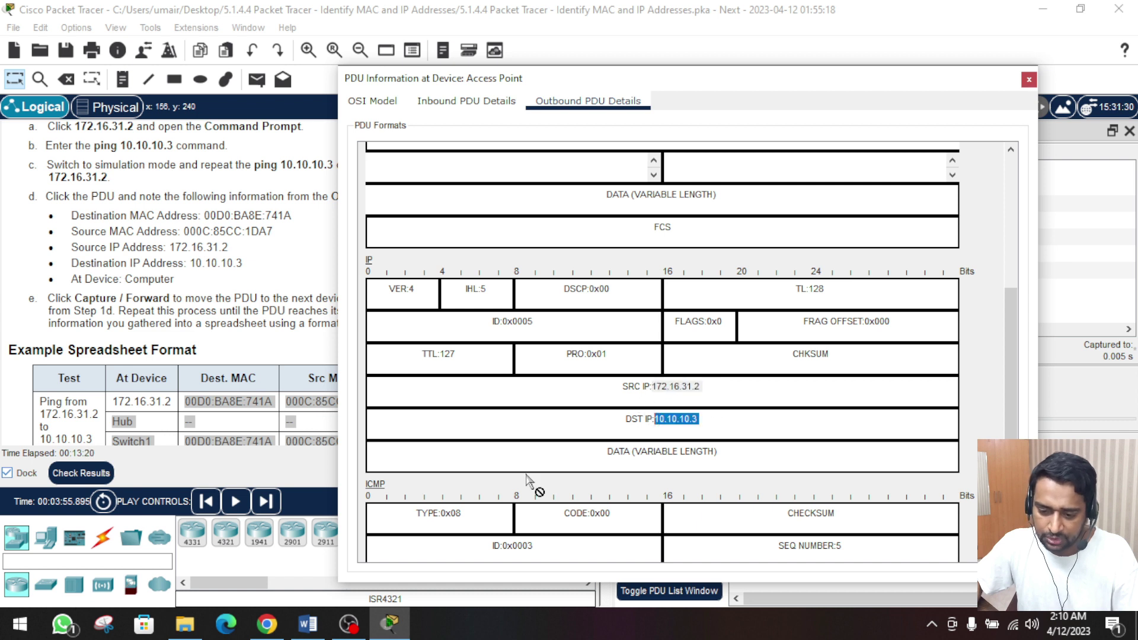
# - In the Word table, copy the Switch0 row's MAC and IPv4 values into the Access Point row's cells
pyautogui.click(308, 623)
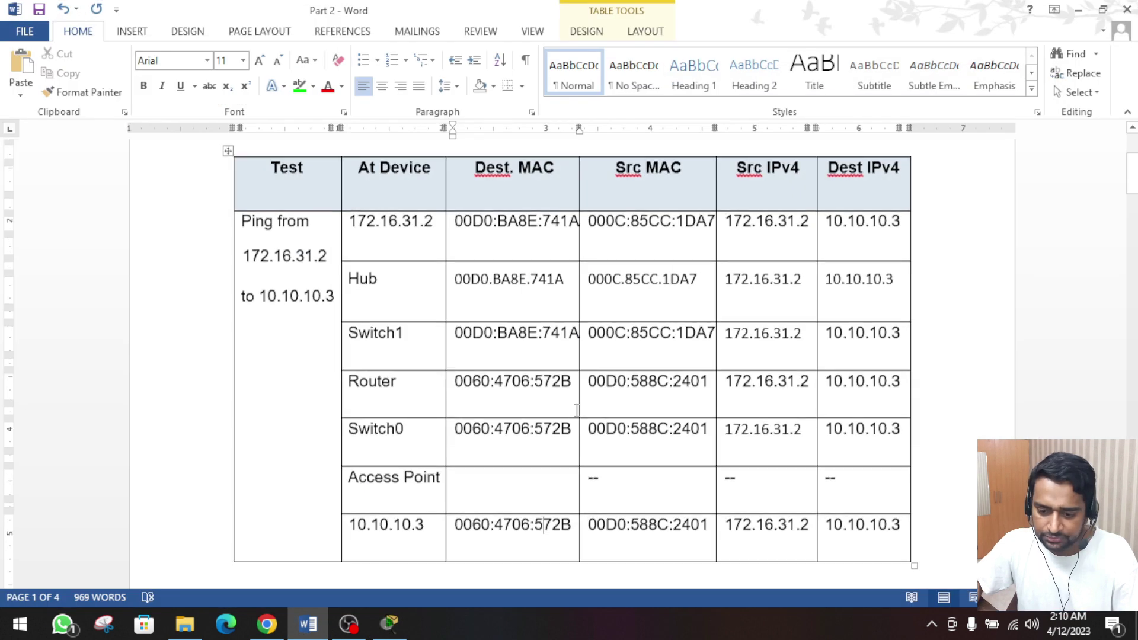
pyautogui.scroll(-1, 493, 401)
pyautogui.moveTo(519, 384); pyautogui.dragTo(893, 388)
pyautogui.hotkey('ctrl', 'c')
pyautogui.moveTo(492, 430); pyautogui.dragTo(864, 445)
pyautogui.hotkey('ctrl', 'v')
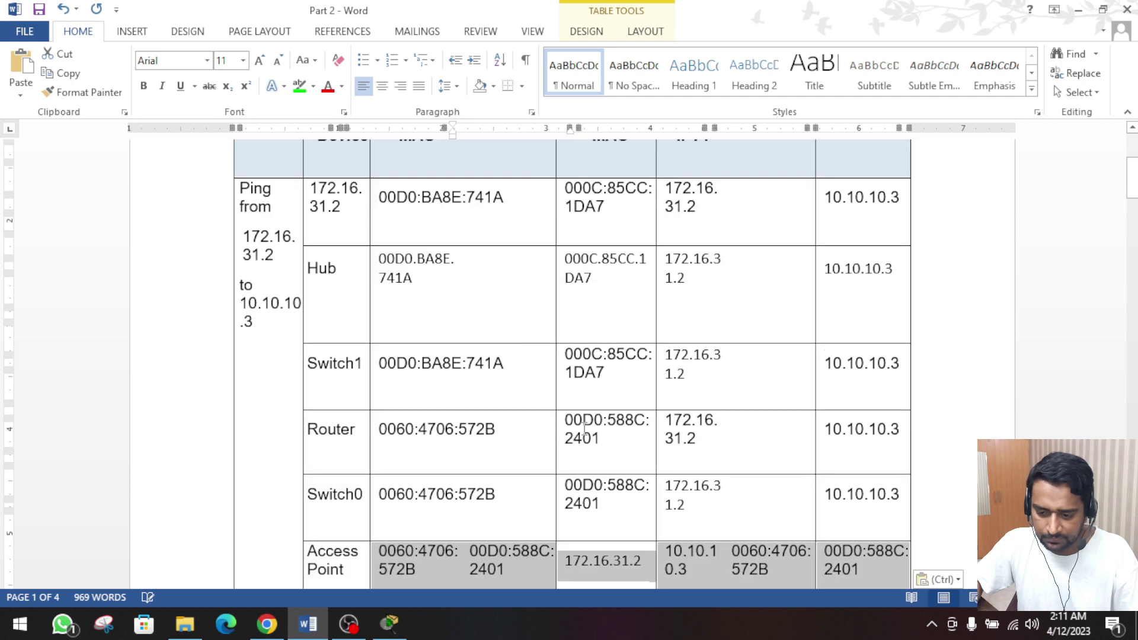
# - Check the pasted Access Point row and the 10.10.10.3 row below it against the rest of the first table
pyautogui.scroll(-3, 584, 428)
pyautogui.click(582, 433)
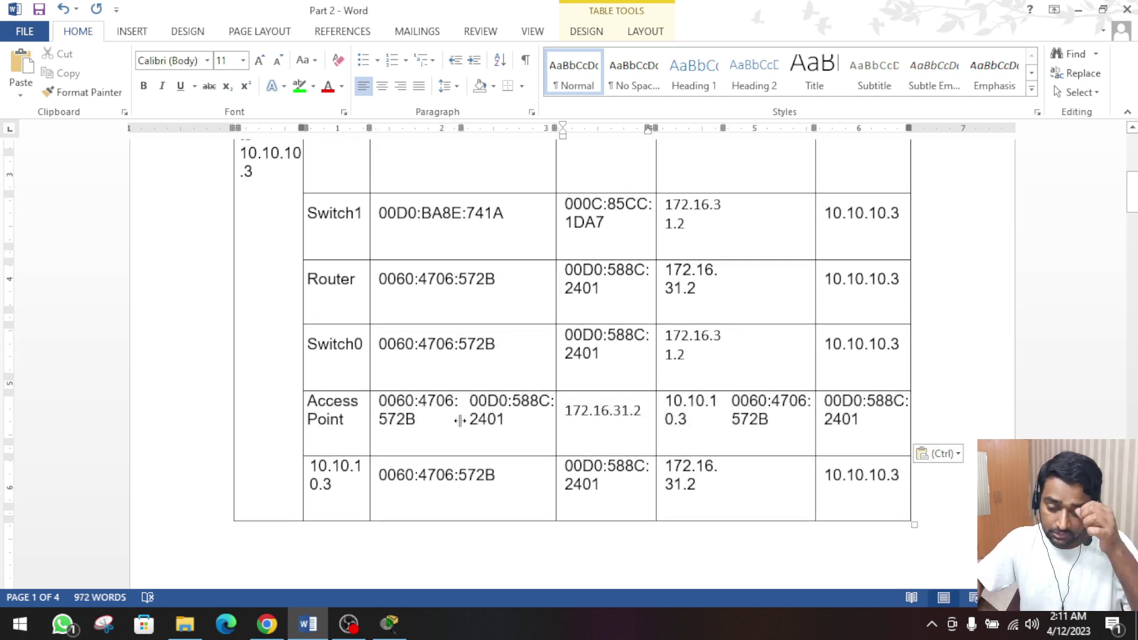
pyautogui.scroll(-2, 460, 418)
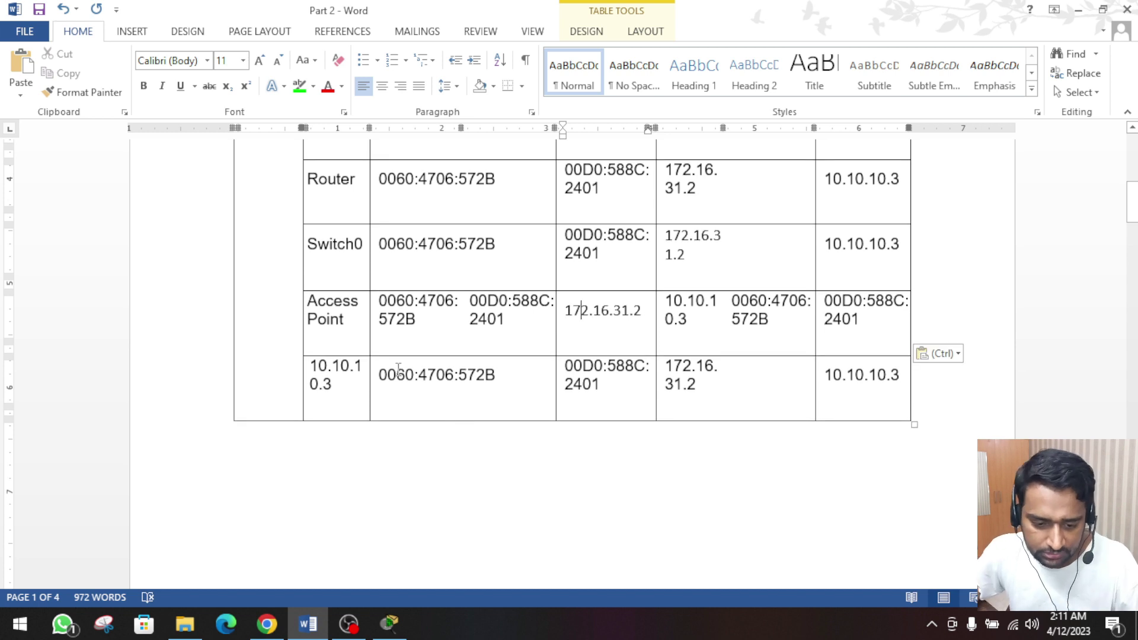
pyautogui.moveTo(391, 383); pyautogui.dragTo(916, 380)
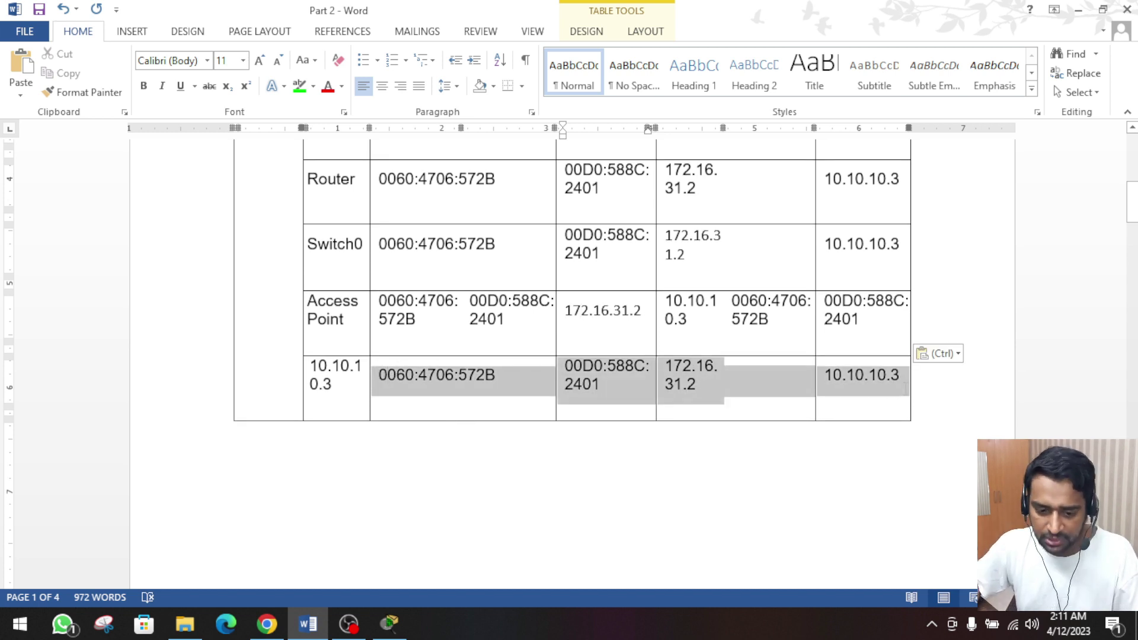
pyautogui.scroll(-3, 676, 383)
pyautogui.scroll(9, 676, 383)
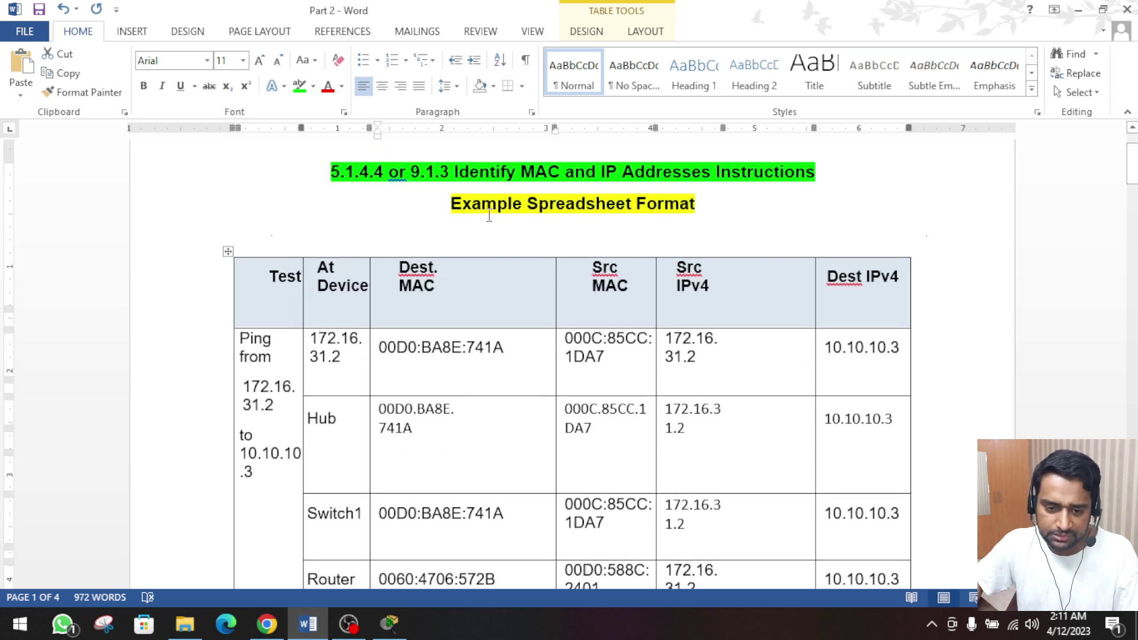
# - Go to the second table and review its ping test from 10.10.10.2 to 172.16.31.3 and its device rows
pyautogui.click(474, 204)
pyautogui.scroll(-15, 512, 400)
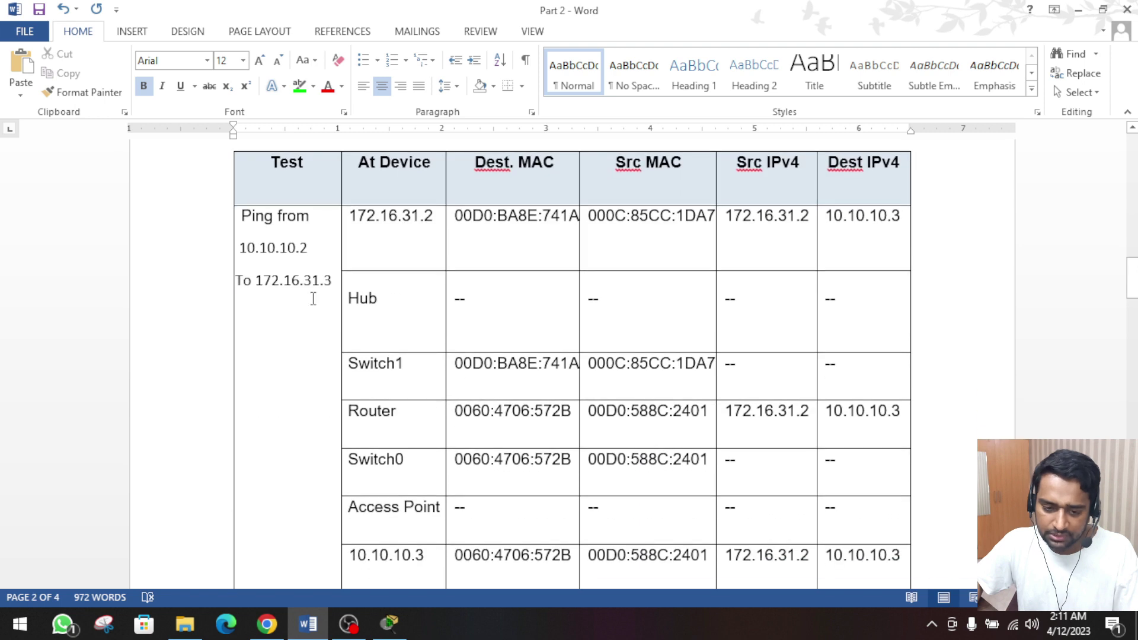
pyautogui.click(257, 282)
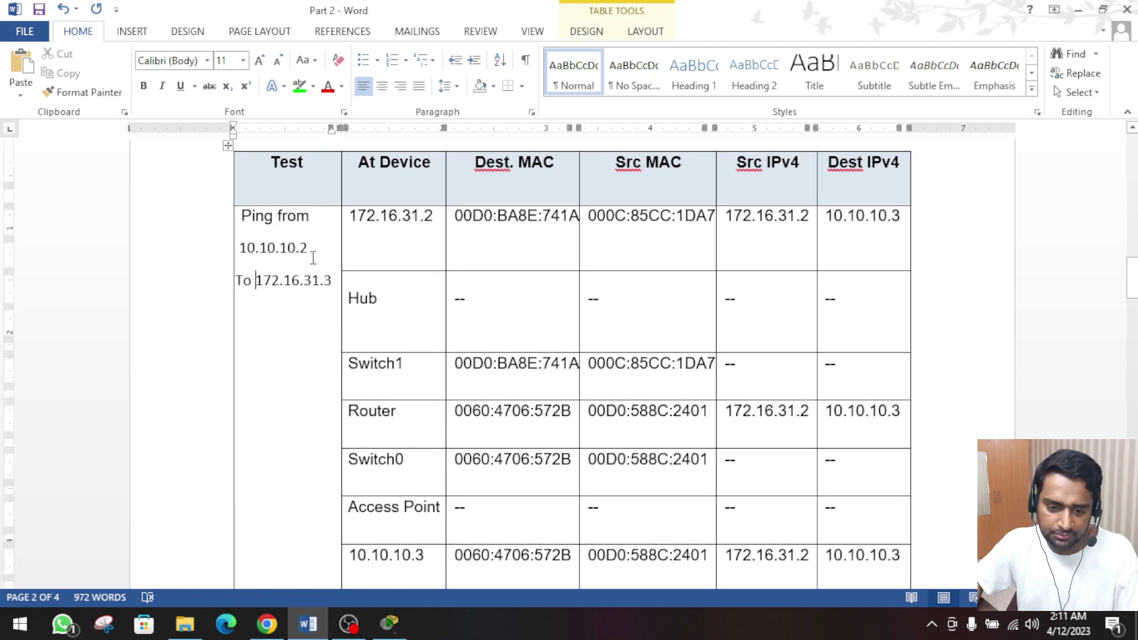
pyautogui.moveTo(307, 247); pyautogui.dragTo(280, 247)
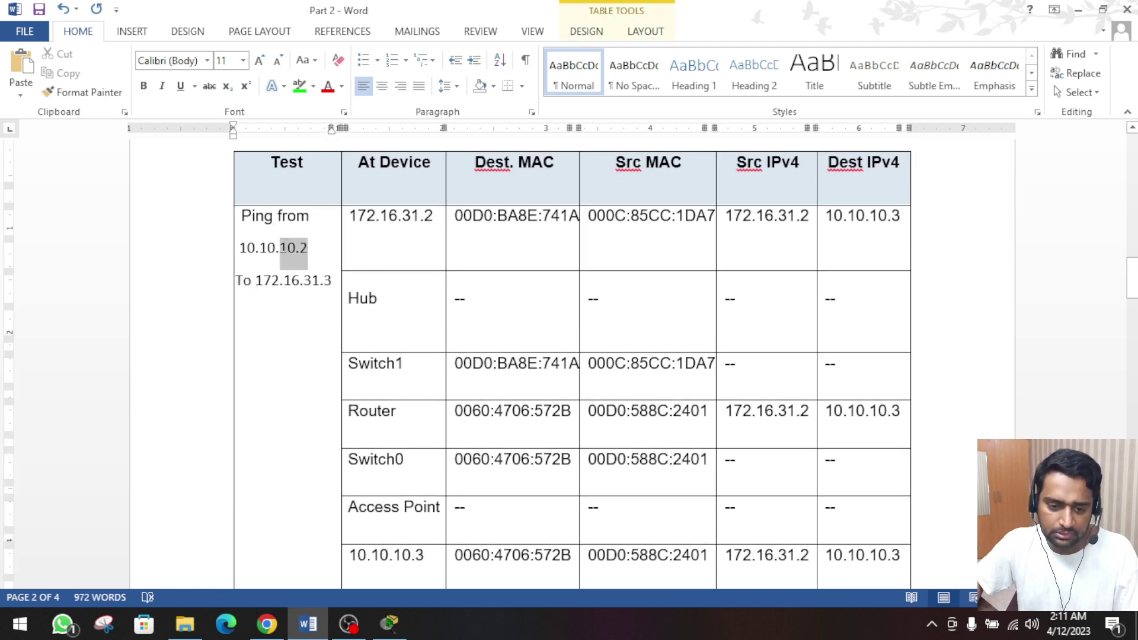
pyautogui.click(279, 281)
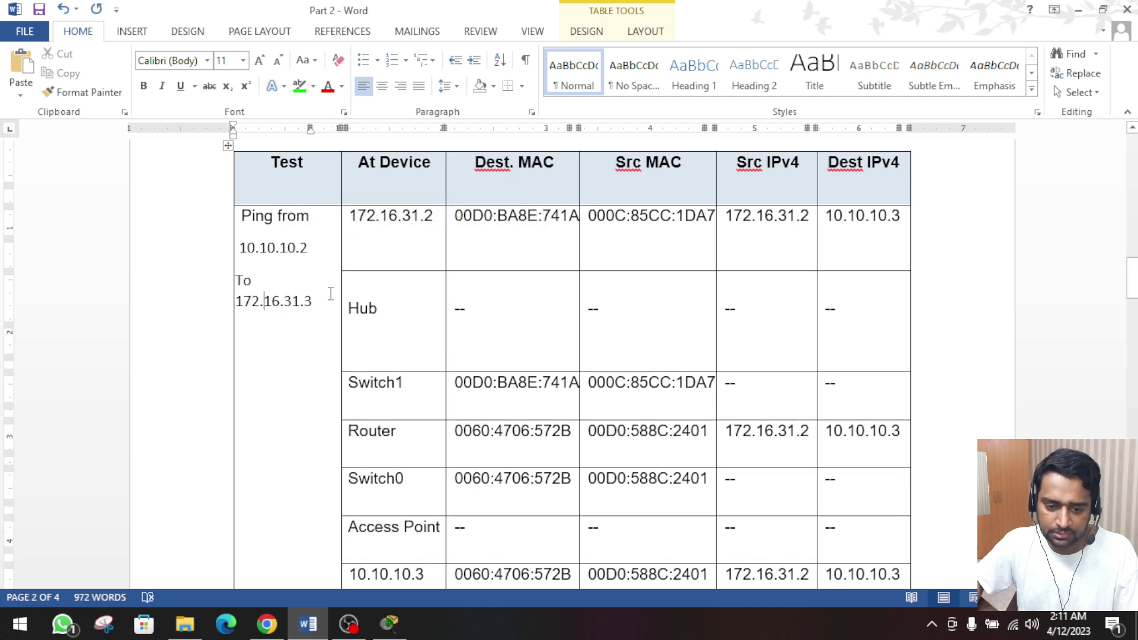
pyautogui.click(487, 289)
pyautogui.scroll(-5, 488, 288)
pyautogui.scroll(5, 364, 237)
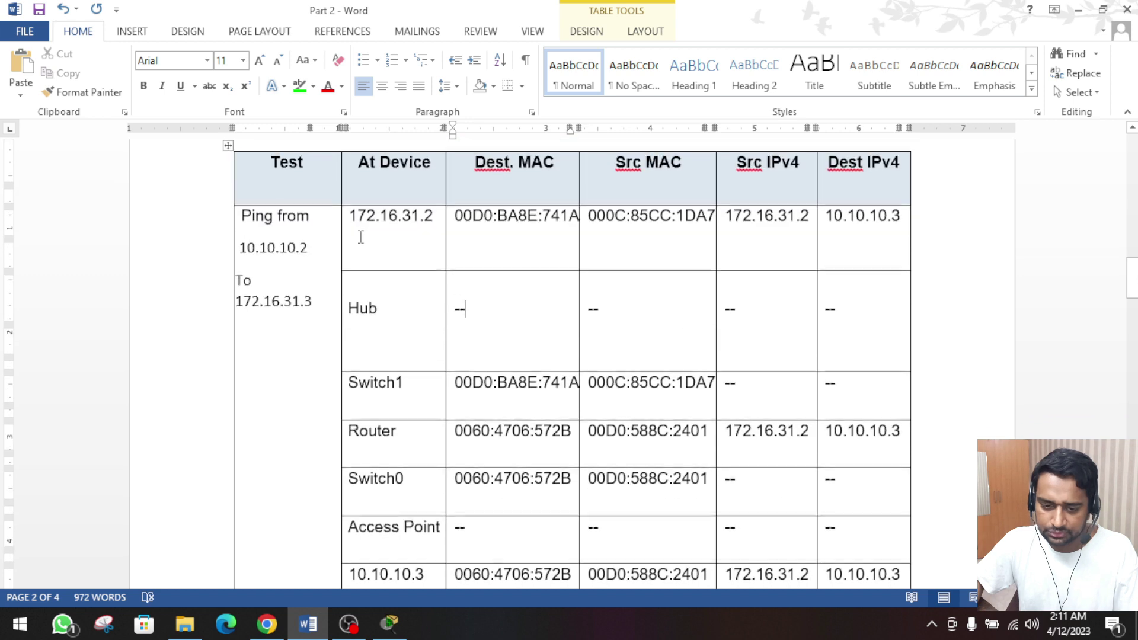
# - Clear all device, MAC and IPv4 entries from the second table, including its last row, keeping the header and Test column
pyautogui.moveTo(355, 214); pyautogui.dragTo(841, 551)
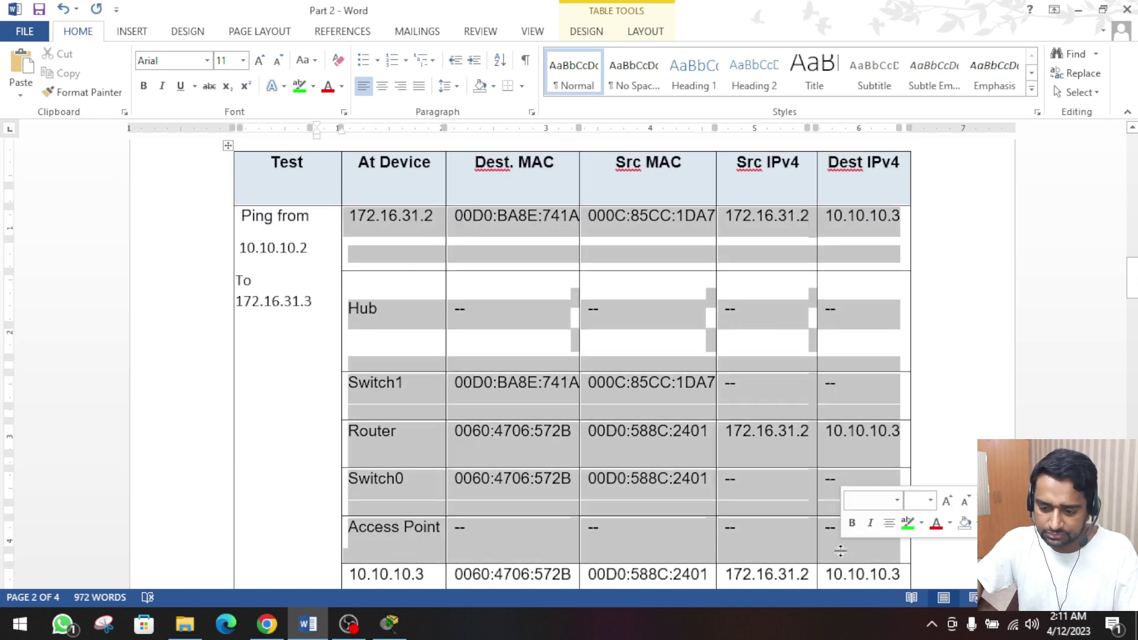
pyautogui.press('Delete')
pyautogui.scroll(-3, 803, 475)
pyautogui.click(345, 422)
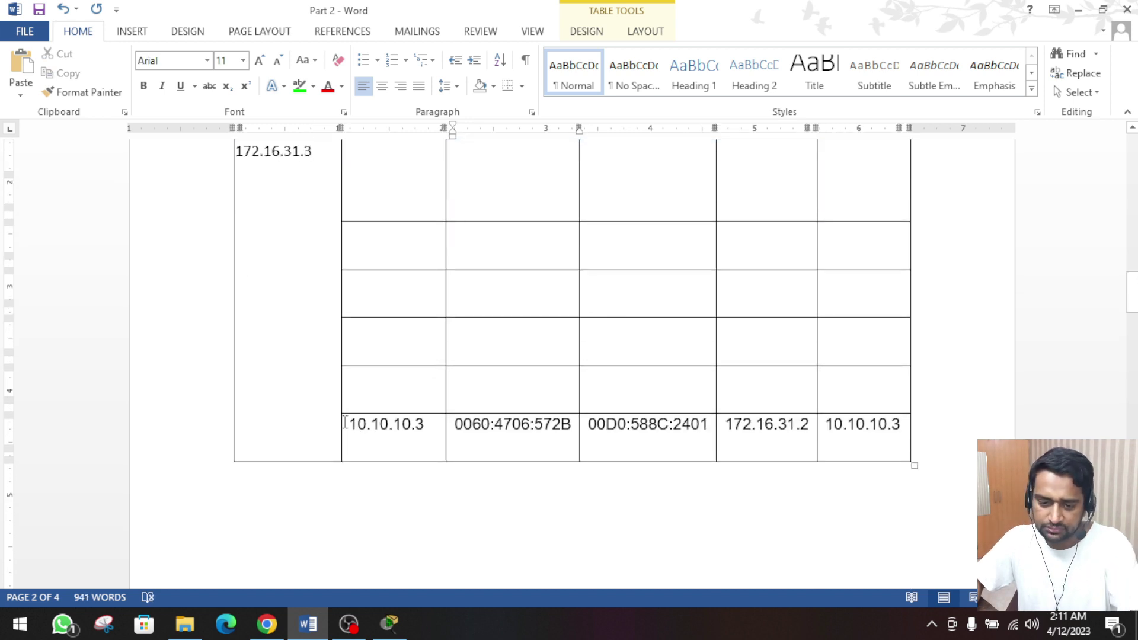
pyautogui.moveTo(360, 425); pyautogui.dragTo(908, 425)
pyautogui.press('Delete')
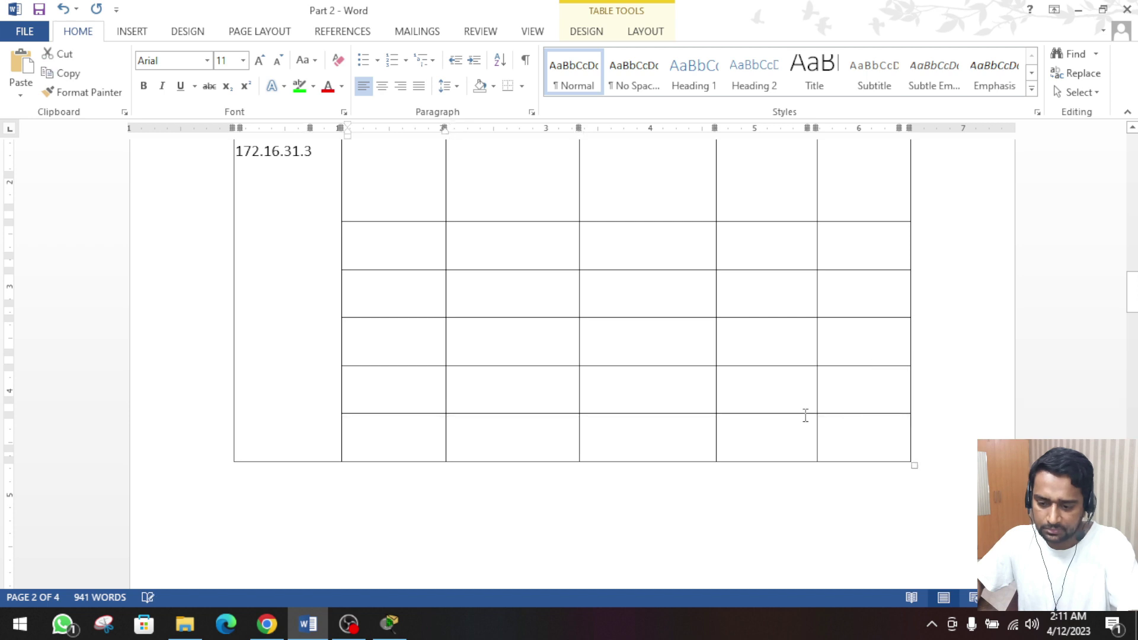
pyautogui.scroll(3, 521, 377)
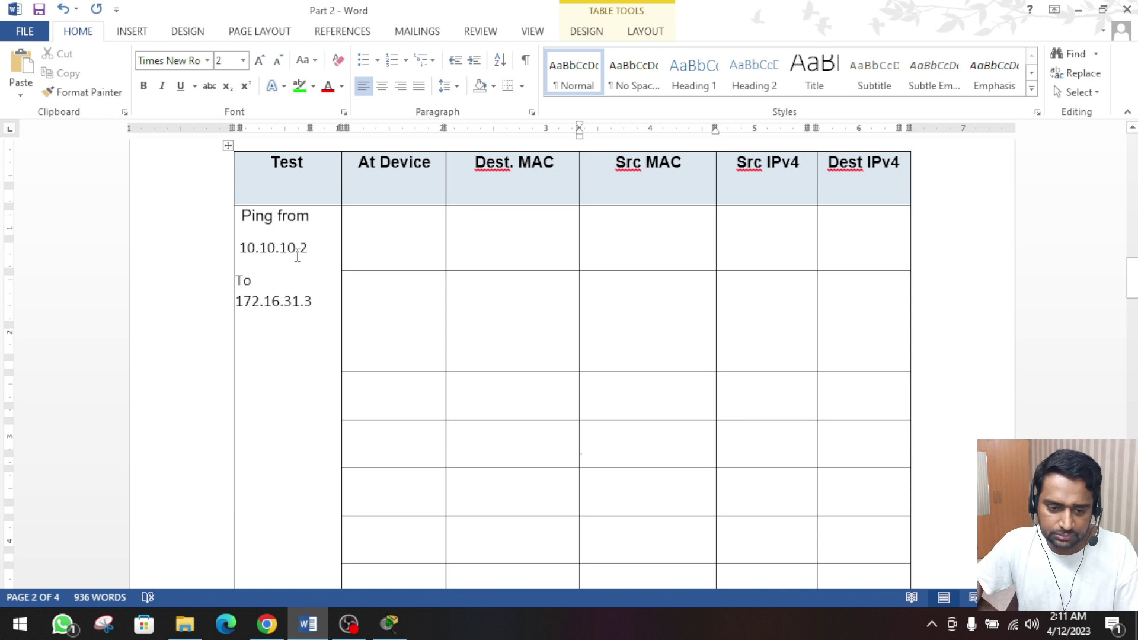
# - Switch to Packet Tracer, close the Access Point's PDU window, change to Realtime mode and open laptop 10.10.10.2
pyautogui.moveTo(309, 247); pyautogui.dragTo(259, 248)
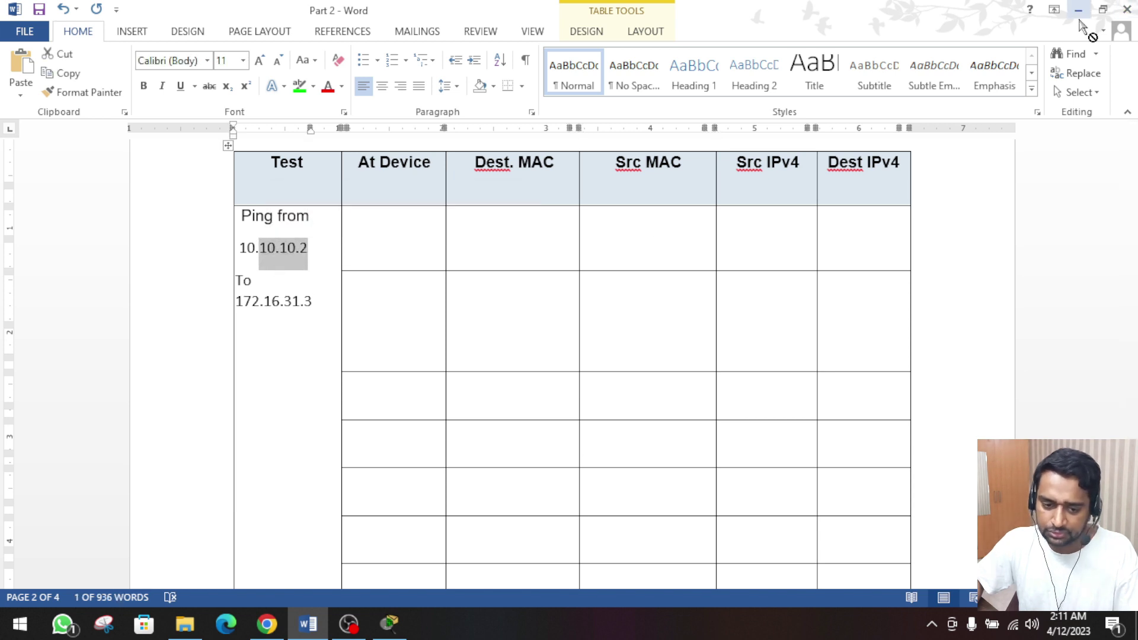
pyautogui.click(1079, 10)
pyautogui.click(1029, 79)
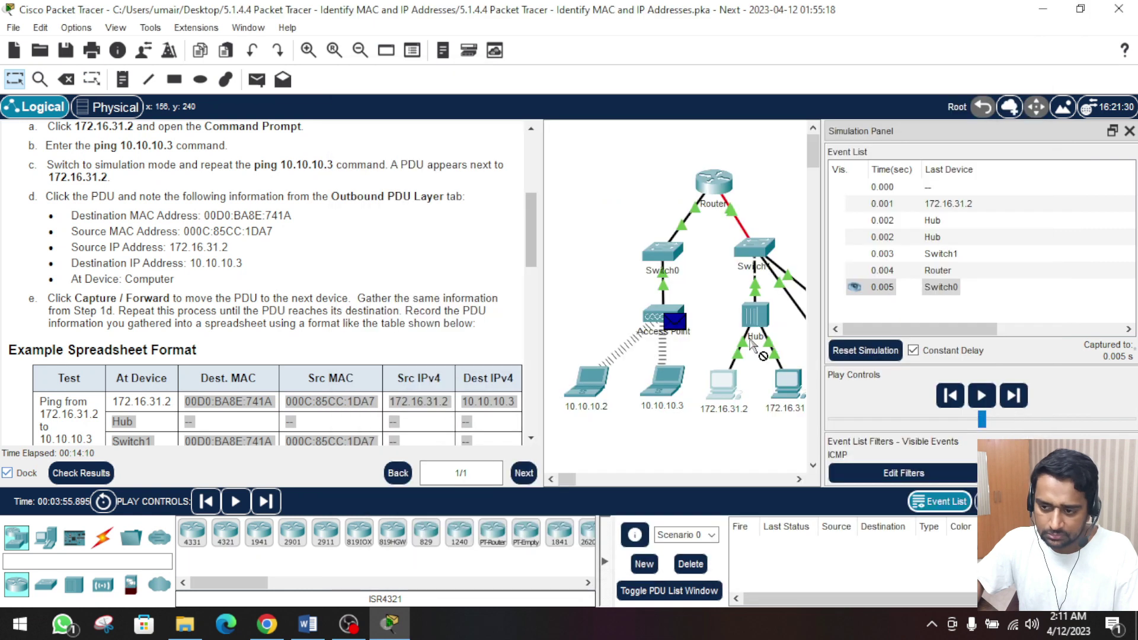
pyautogui.hotkey('shift', 'r')
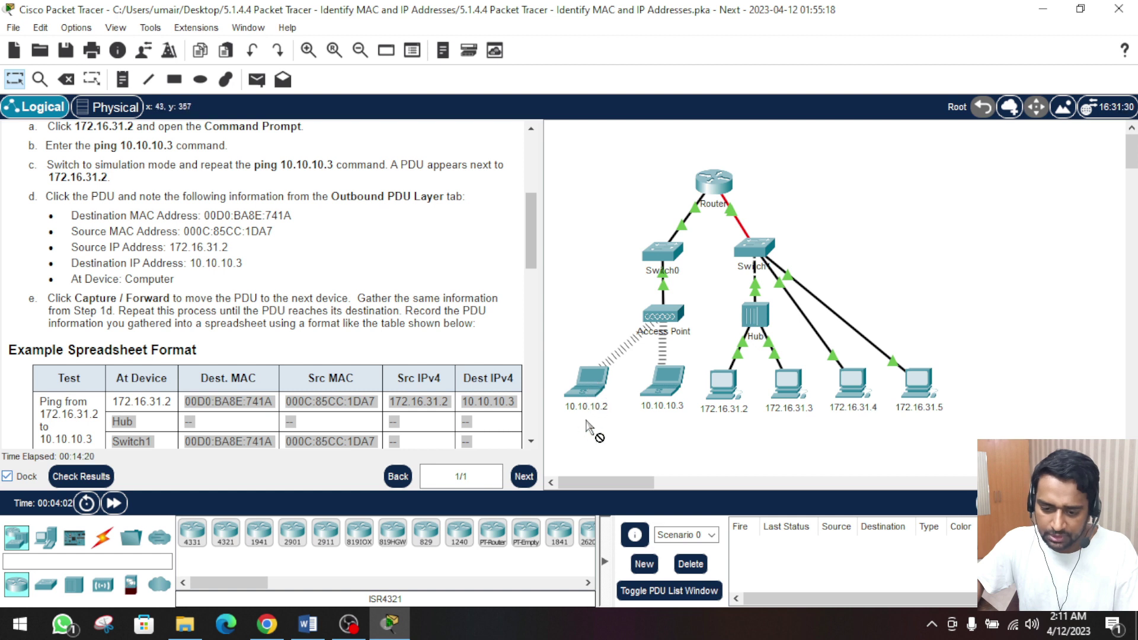
pyautogui.moveTo(588, 394); pyautogui.dragTo(750, 418)
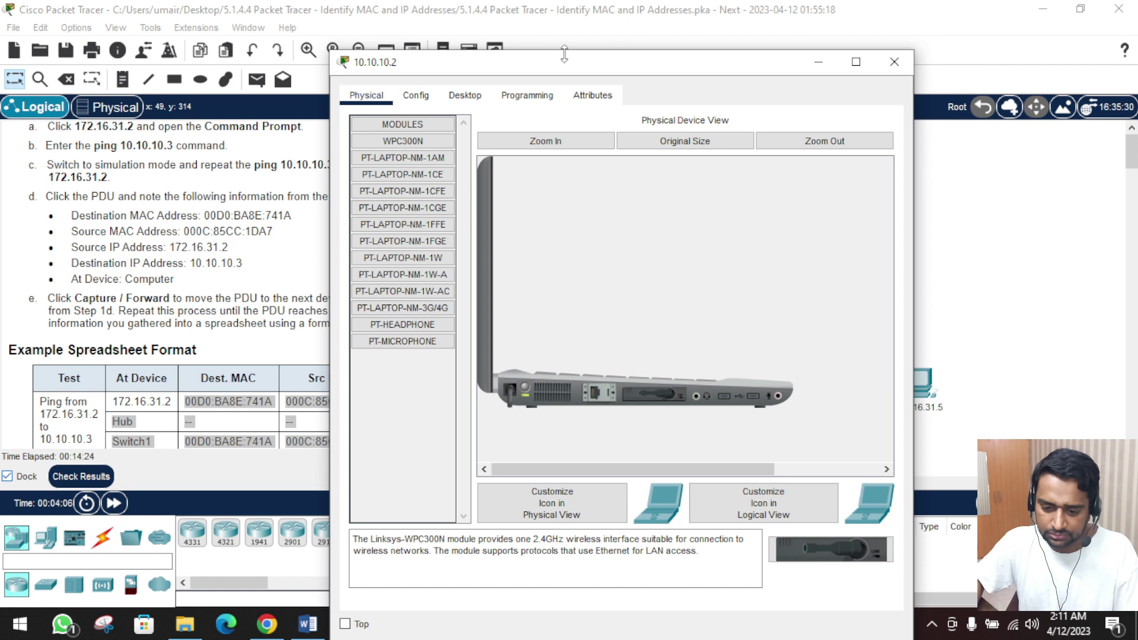
# - Check the source and destination addresses of the ping test in the second Word table, then return to Packet Tracer
pyautogui.click(307, 624)
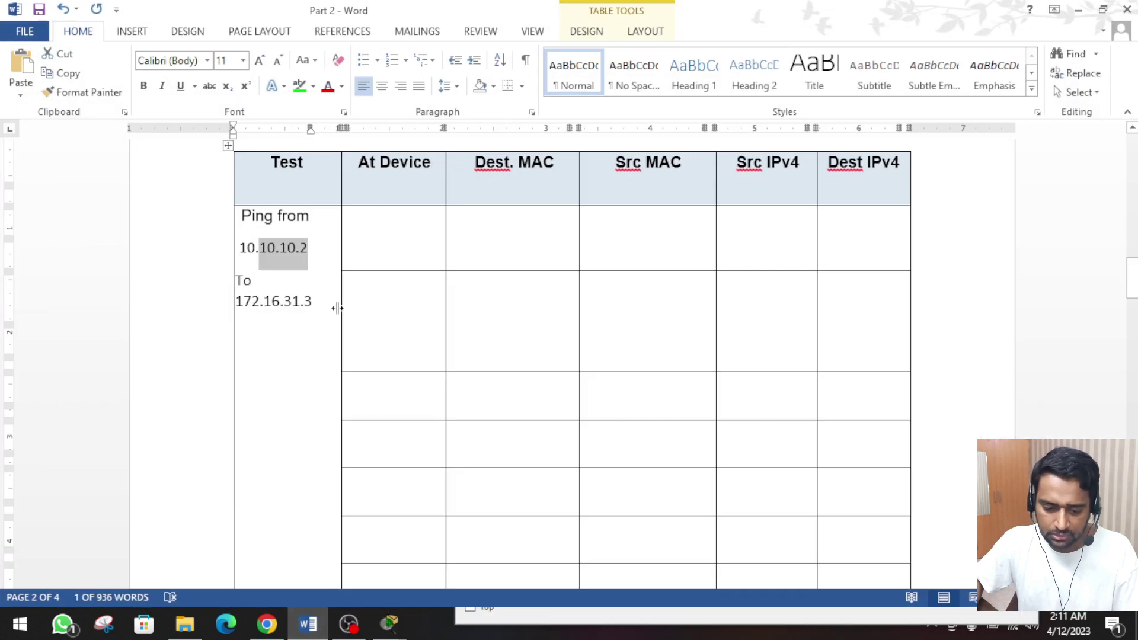
pyautogui.click(306, 303)
pyautogui.moveTo(317, 303); pyautogui.dragTo(238, 248)
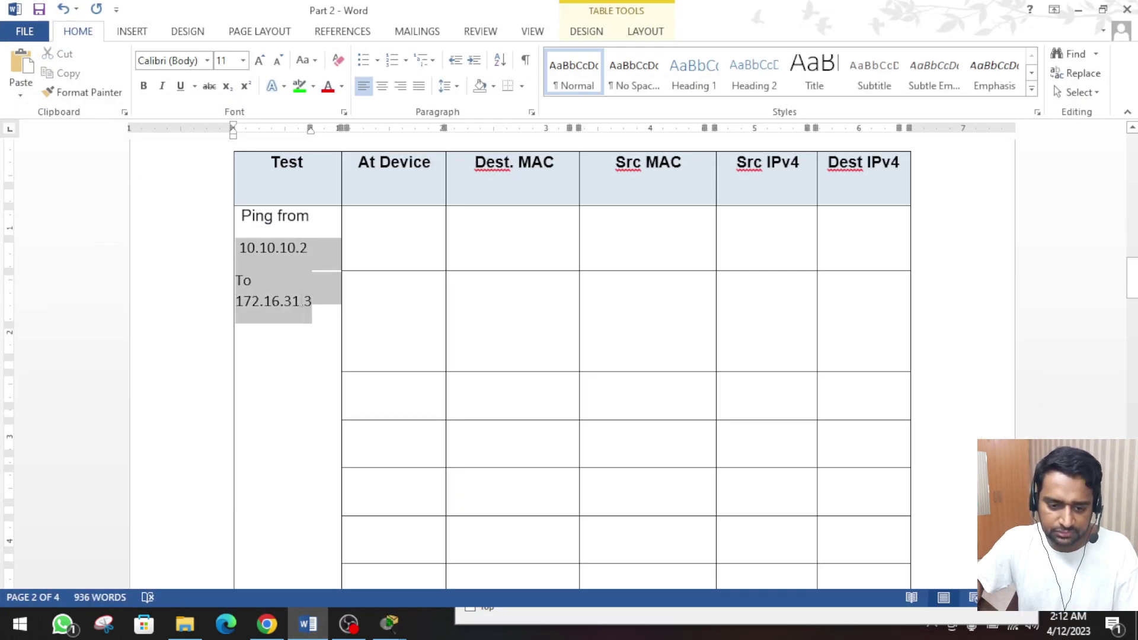
pyautogui.click(1079, 10)
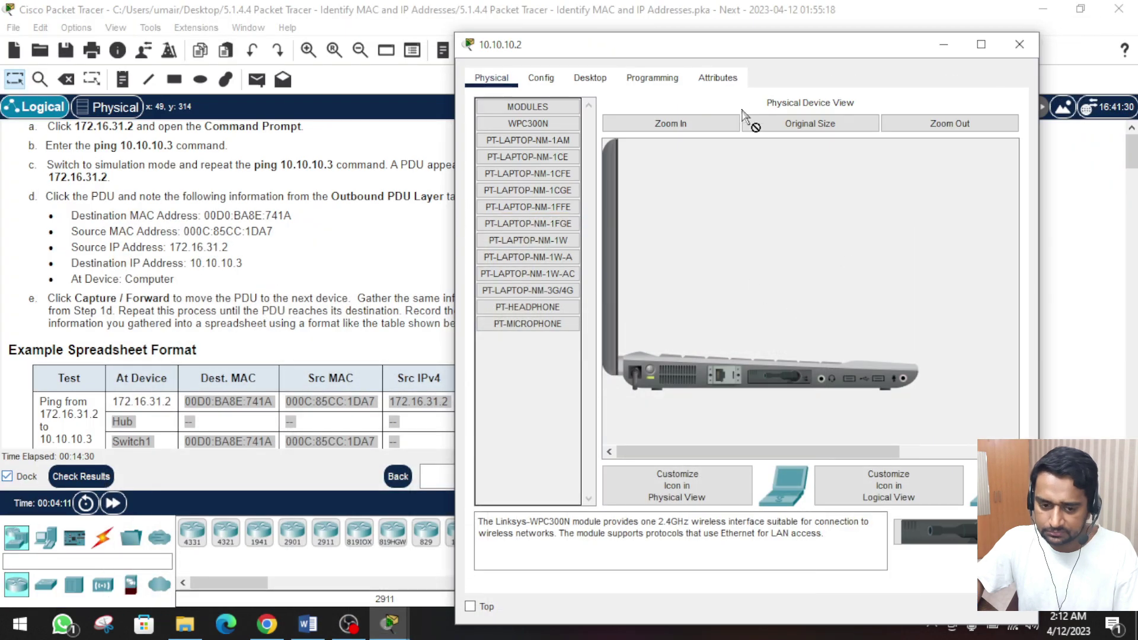
# - Open the Command Prompt on laptop 10.10.10.2 and ping 172.16.31.3
pyautogui.moveTo(774, 45); pyautogui.dragTo(341, 16)
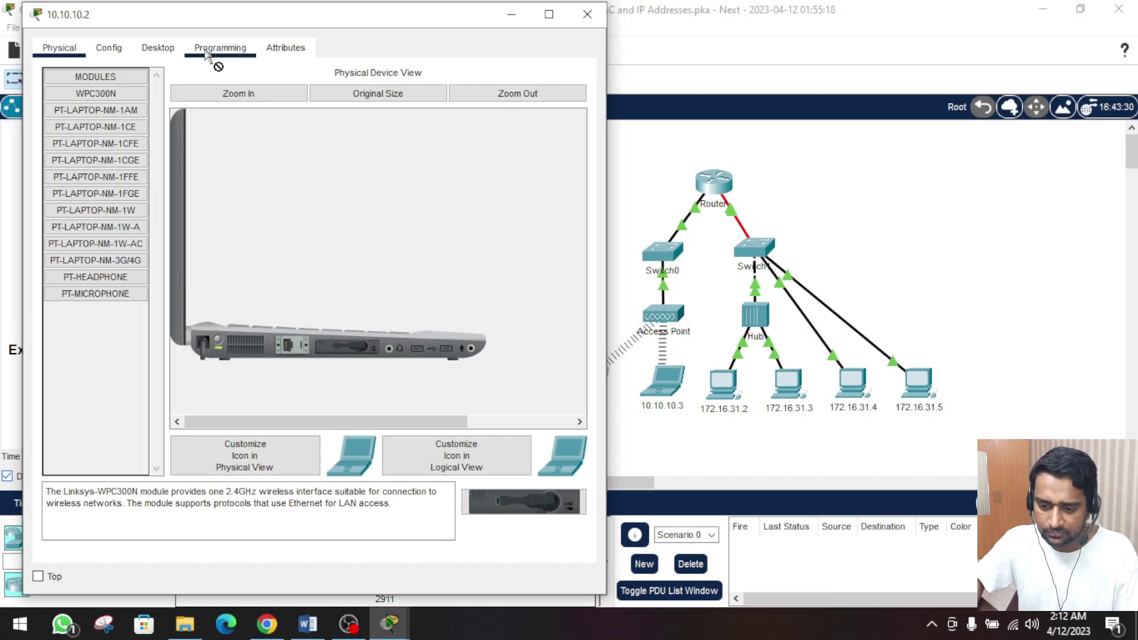
pyautogui.click(156, 50)
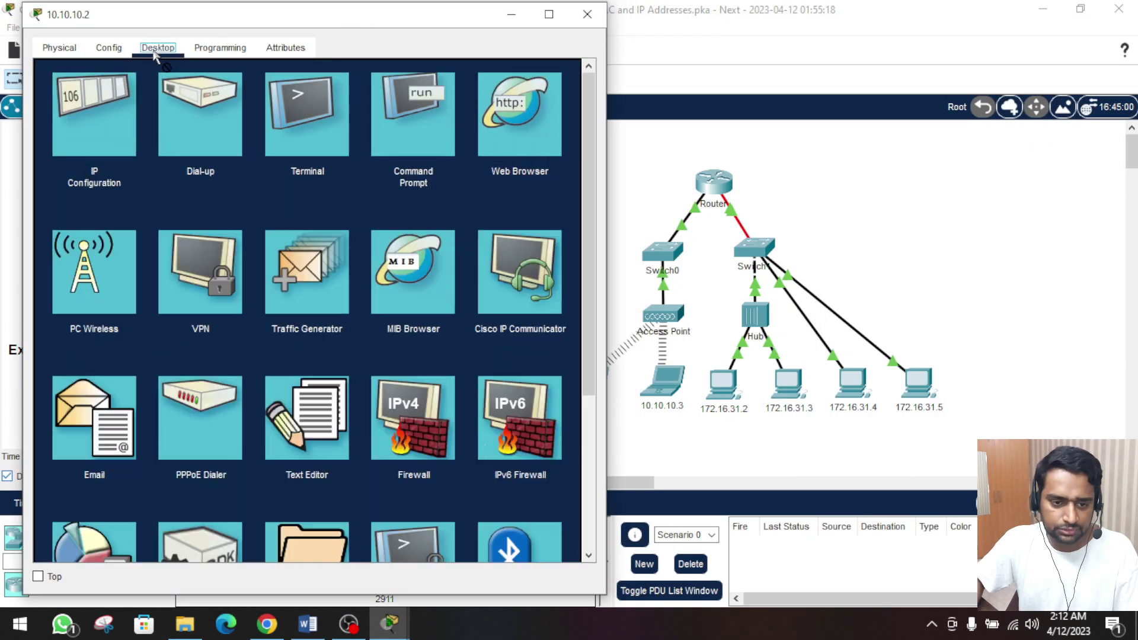
pyautogui.click(425, 153)
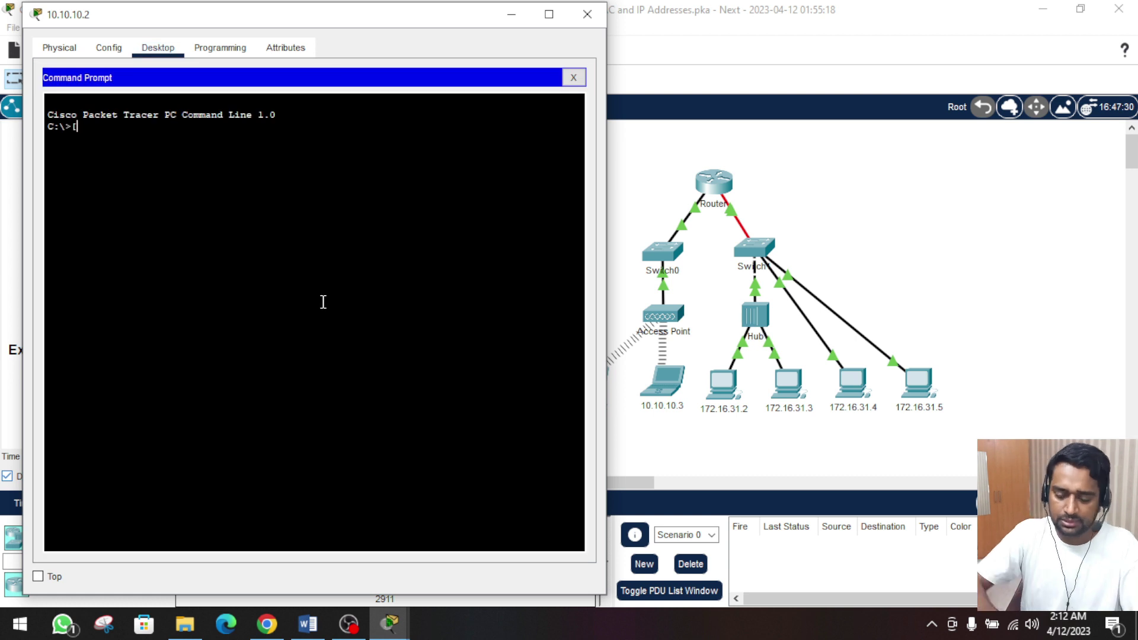
pyautogui.write('ping 172.16.31.3')
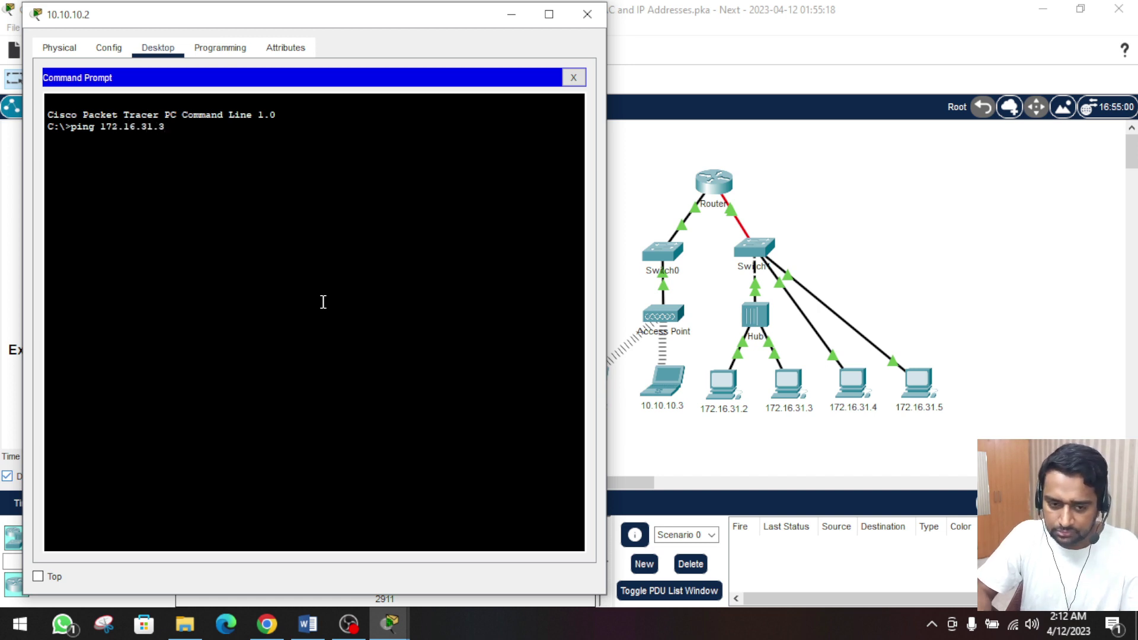
pyautogui.press('Return')
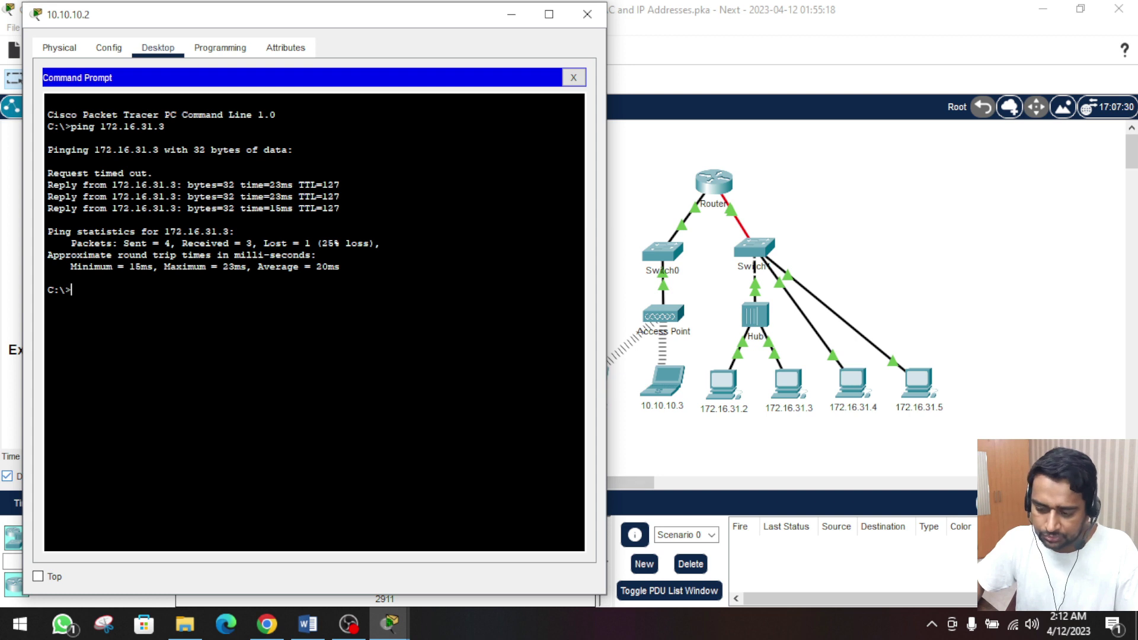
# - Switch to Simulation mode and repeat the ping to 172.16.31.3 from laptop 10.10.10.2
pyautogui.click(1121, 501)
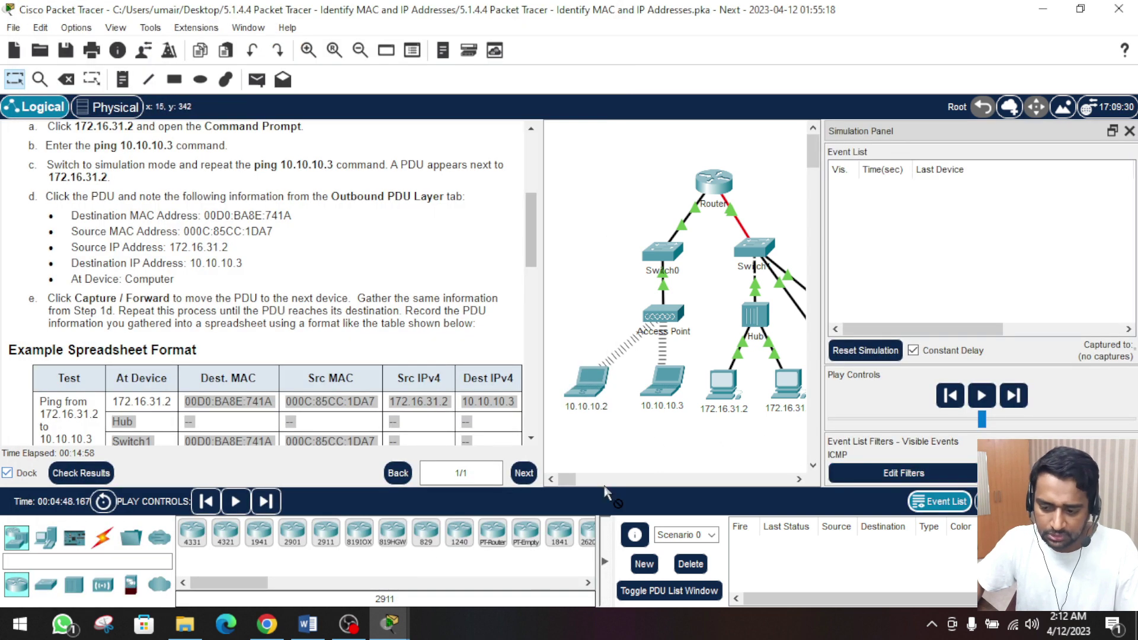
pyautogui.click(587, 382)
pyautogui.press('Up')
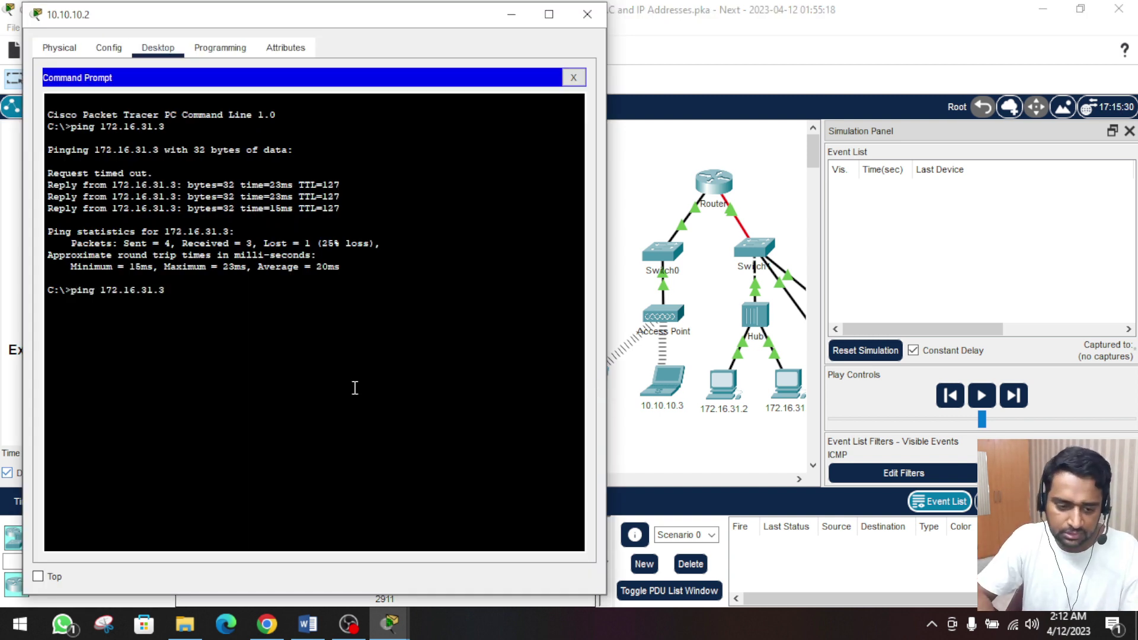
pyautogui.press('Return')
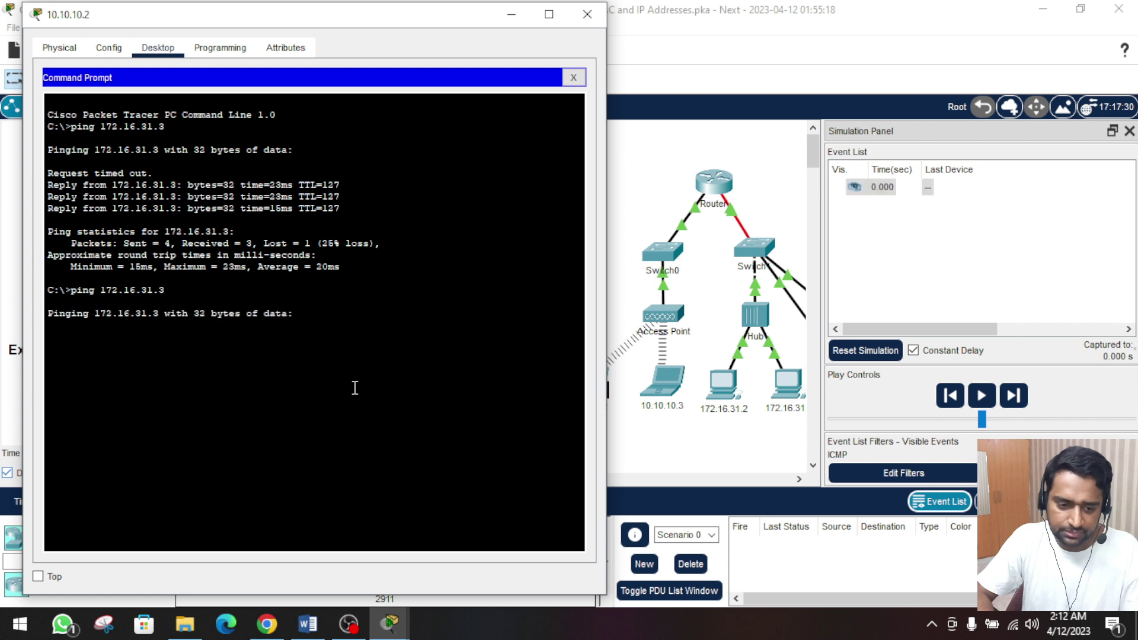
# - Minimize the laptop's window and open the Outbound PDU Details of the PDU at 10.10.10.2
pyautogui.moveTo(458, 26); pyautogui.dragTo(719, 76)
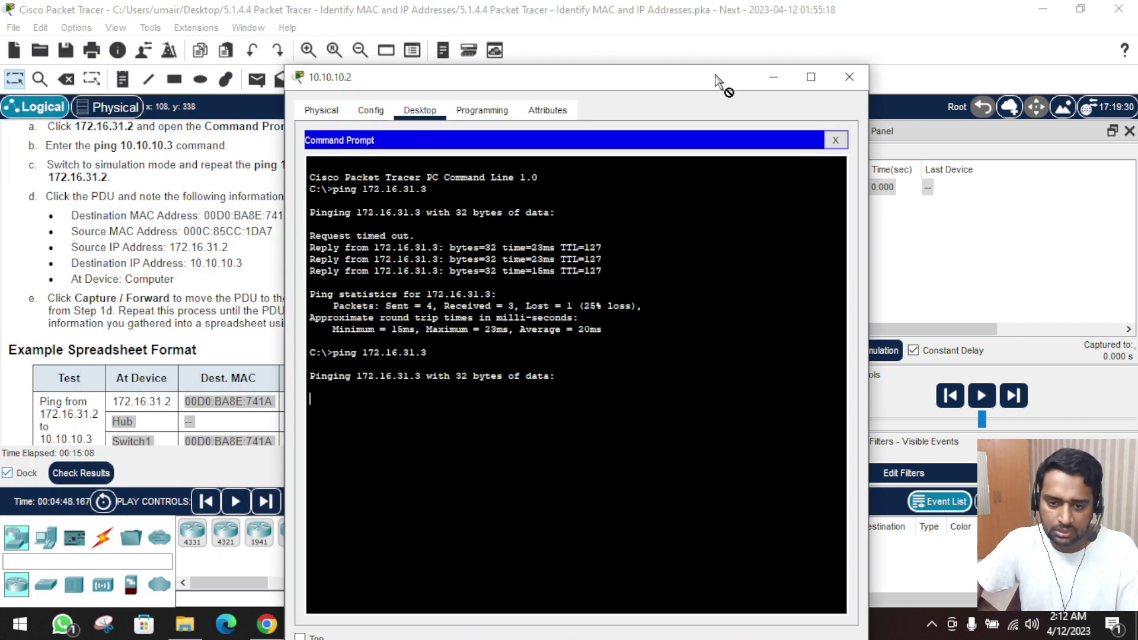
pyautogui.click(776, 76)
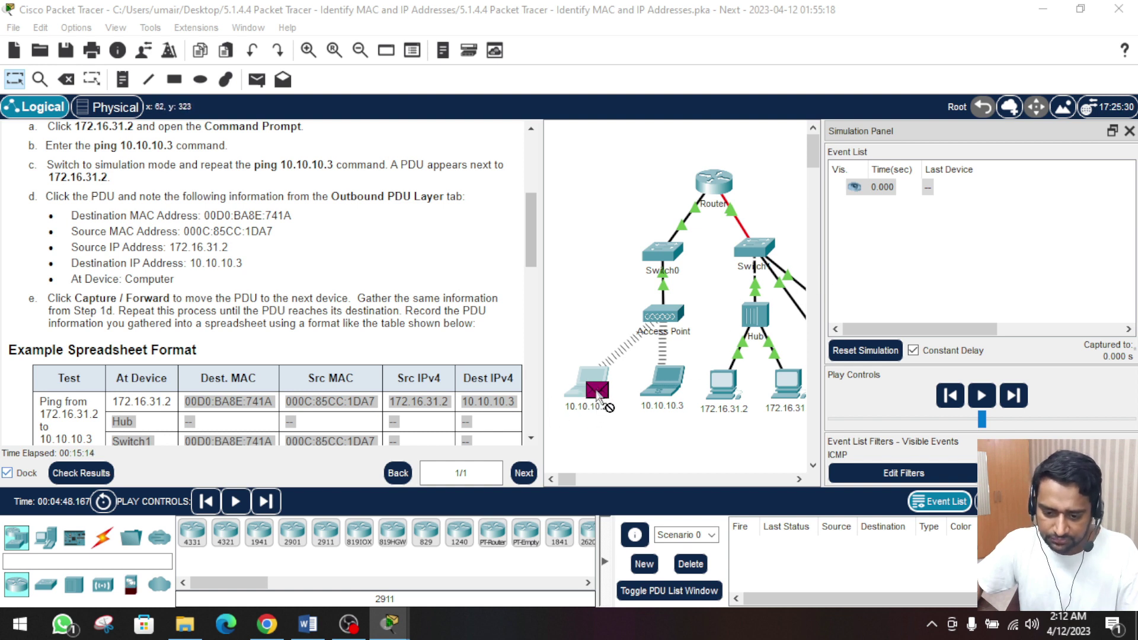
pyautogui.click(597, 393)
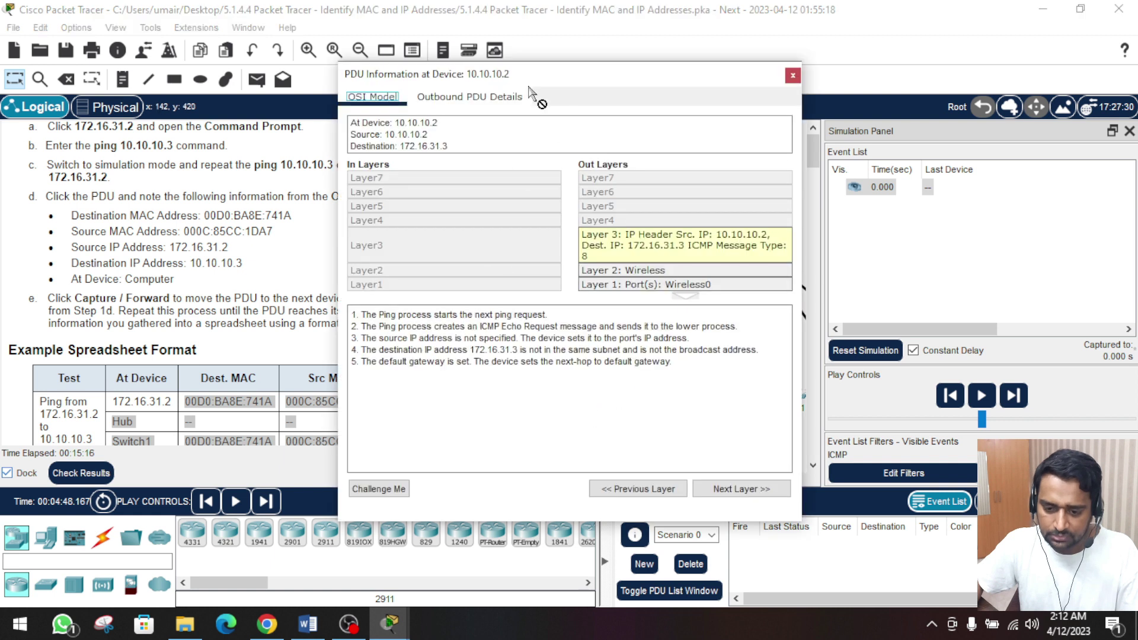
pyautogui.click(453, 98)
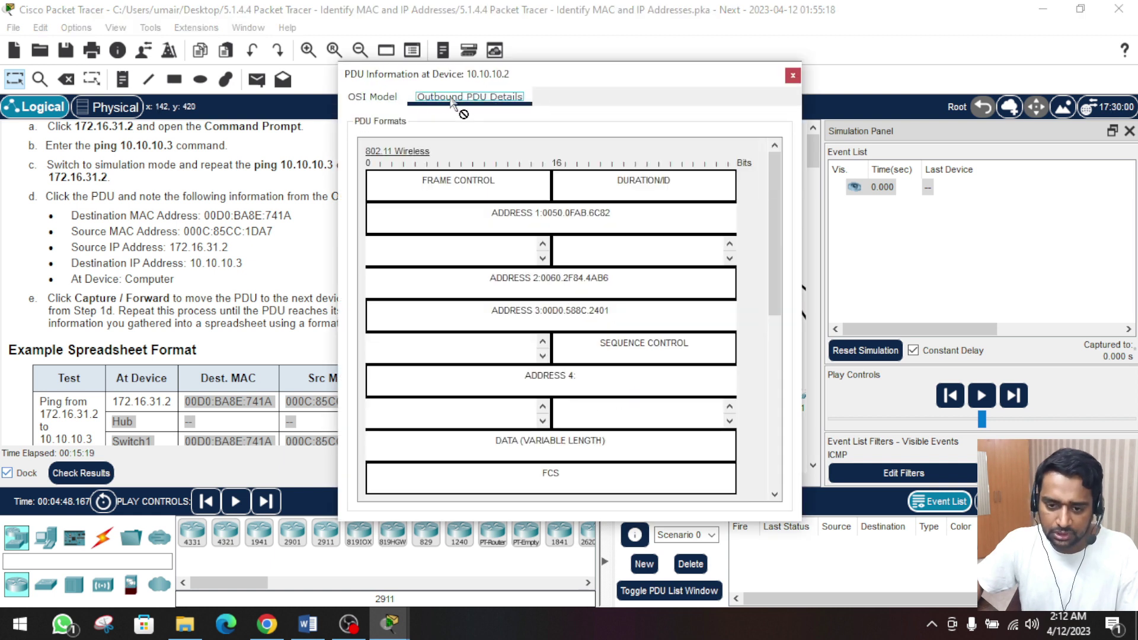
# - Switch to Word and enter 10.10.10.2 as the At Device in the second table's first row
pyautogui.click(307, 625)
pyautogui.click(459, 306)
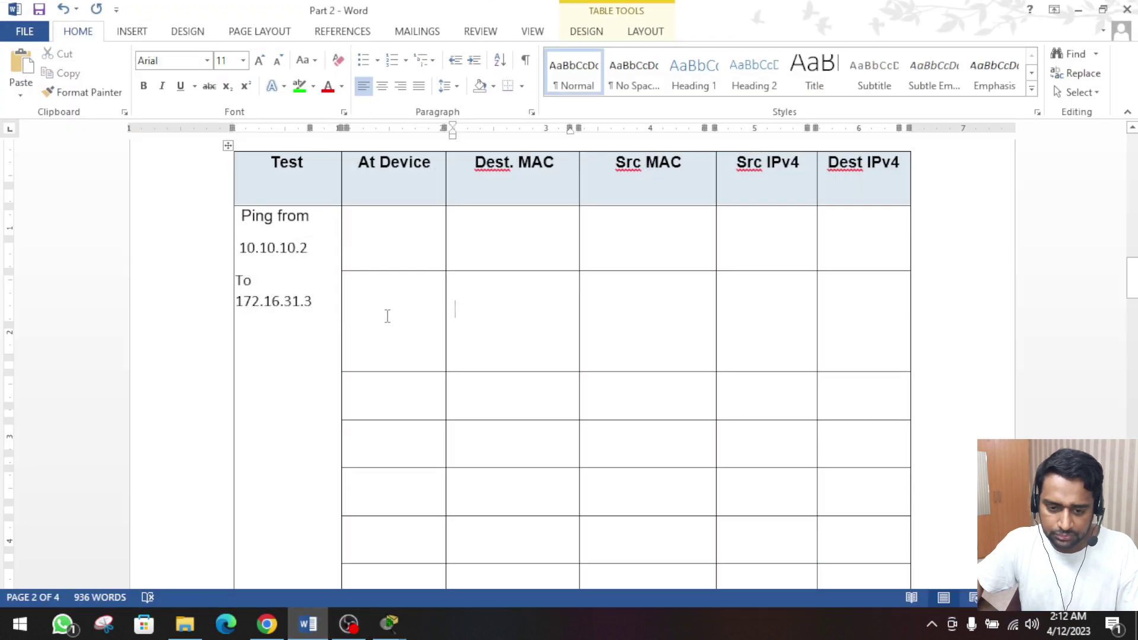
pyautogui.click(268, 247)
pyautogui.moveTo(304, 242); pyautogui.dragTo(279, 247)
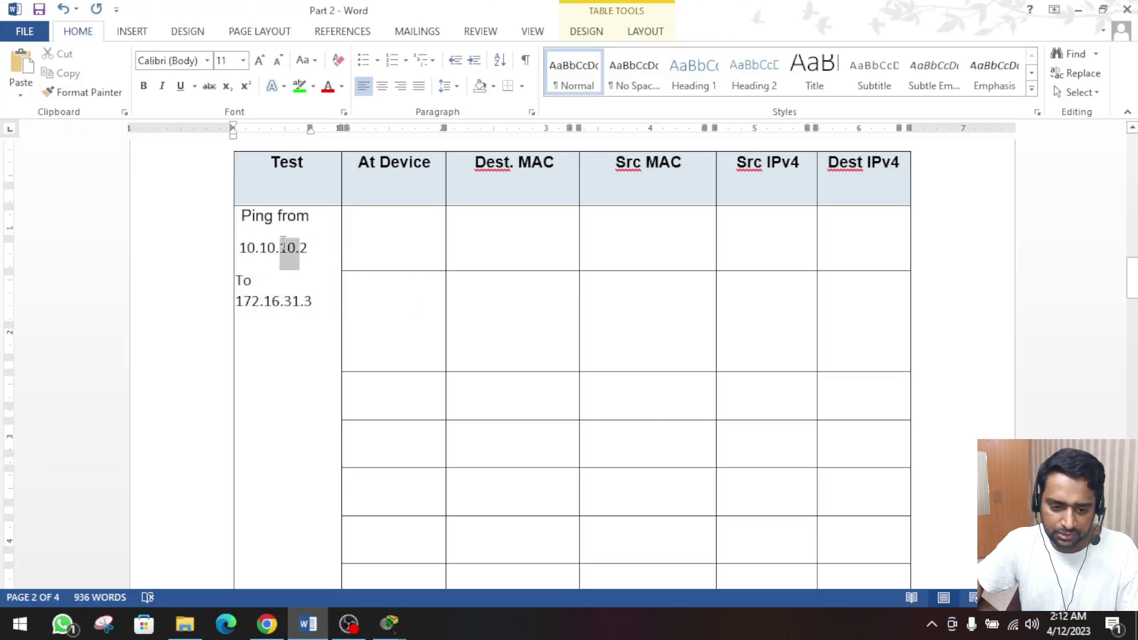
pyautogui.click(274, 278)
pyautogui.click(378, 245)
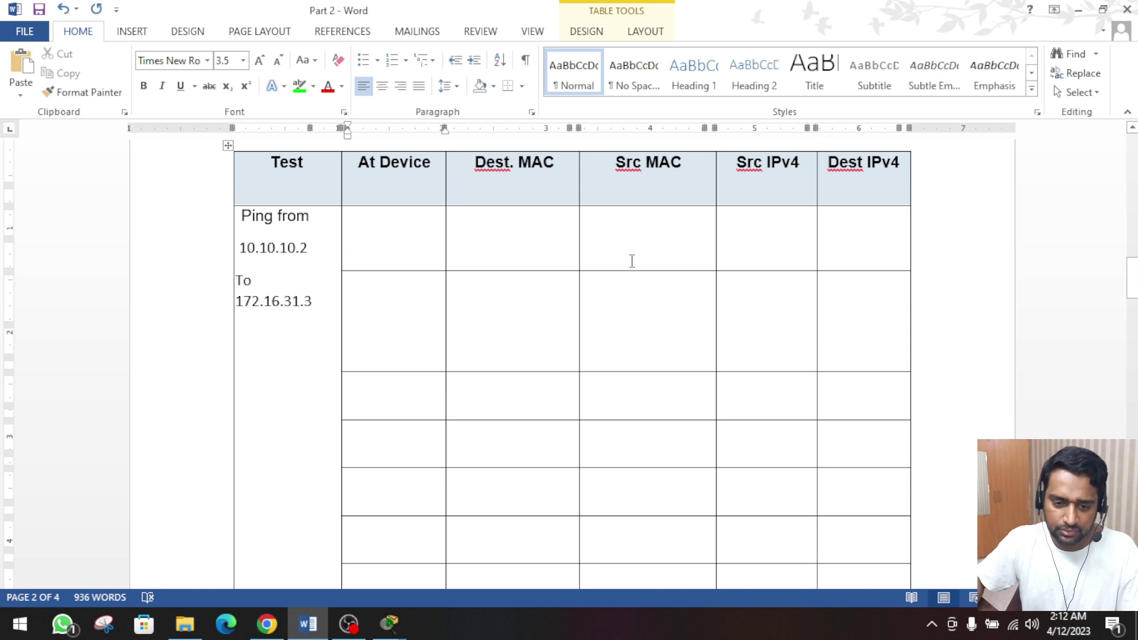
pyautogui.write('PC')
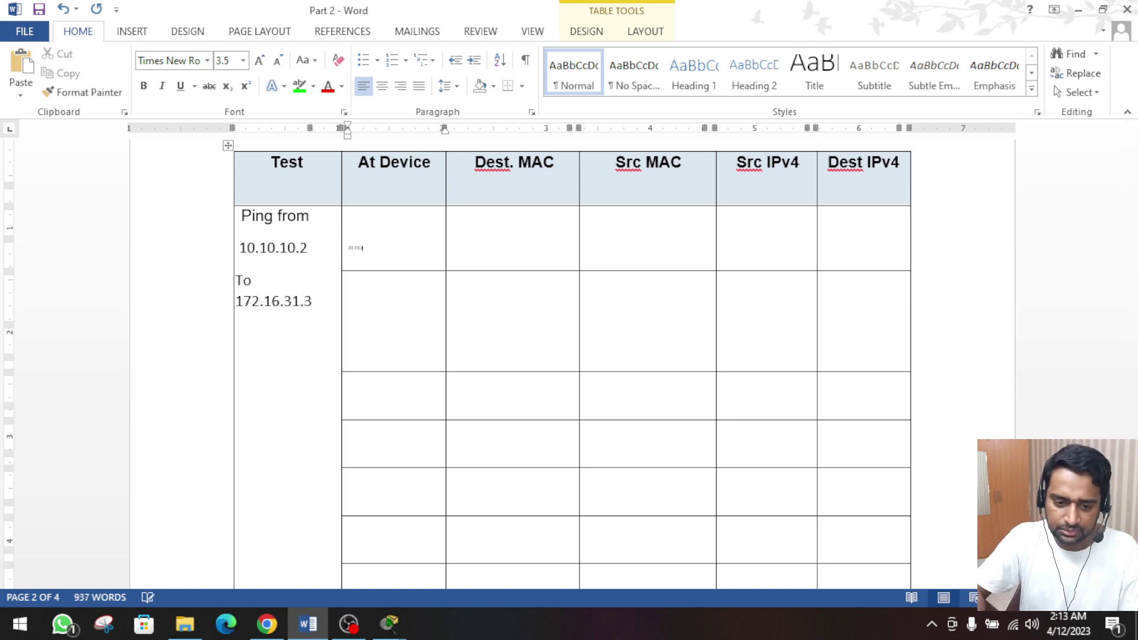
# - Copy the formatting of the Test column's 10.10.10.2 text onto the second table's device, MAC and IPv4 cells
pyautogui.click(256, 248)
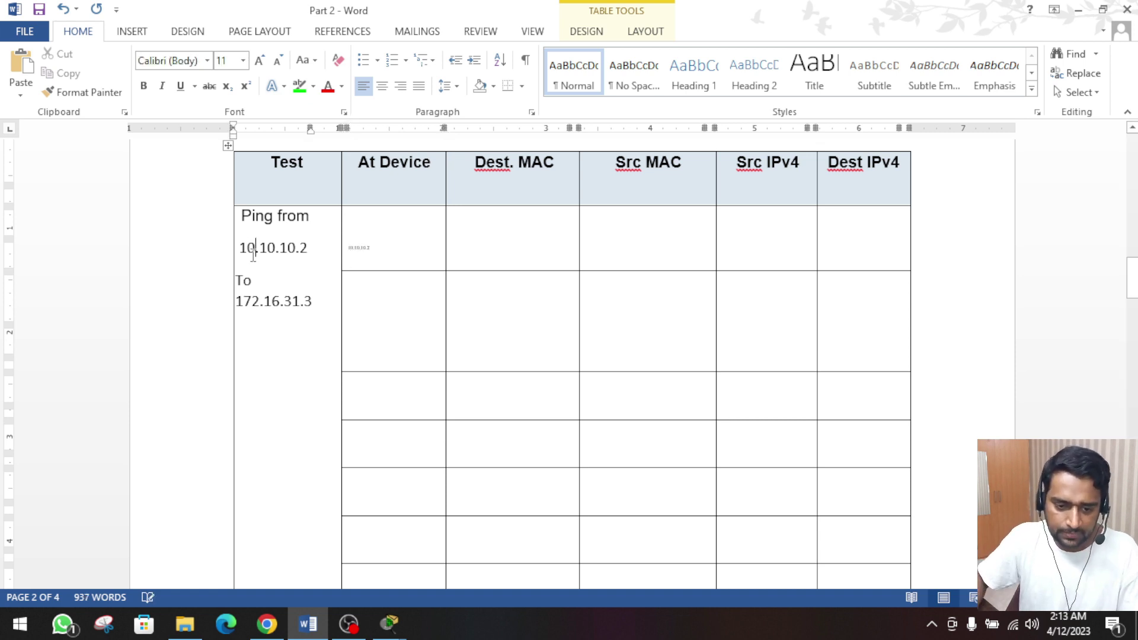
pyautogui.click(89, 92)
pyautogui.moveTo(362, 237)
pyautogui.mouseDown()
pyautogui.moveTo(724, 526)
pyautogui.moveTo(848, 511)
pyautogui.mouseUp()
# - Copy ADDRESS 1, 0050.0FAB.6C82, from the PDU details in Packet Tracer into the 10.10.10.2 row's Dest. MAC cell in Word
pyautogui.click(485, 246)
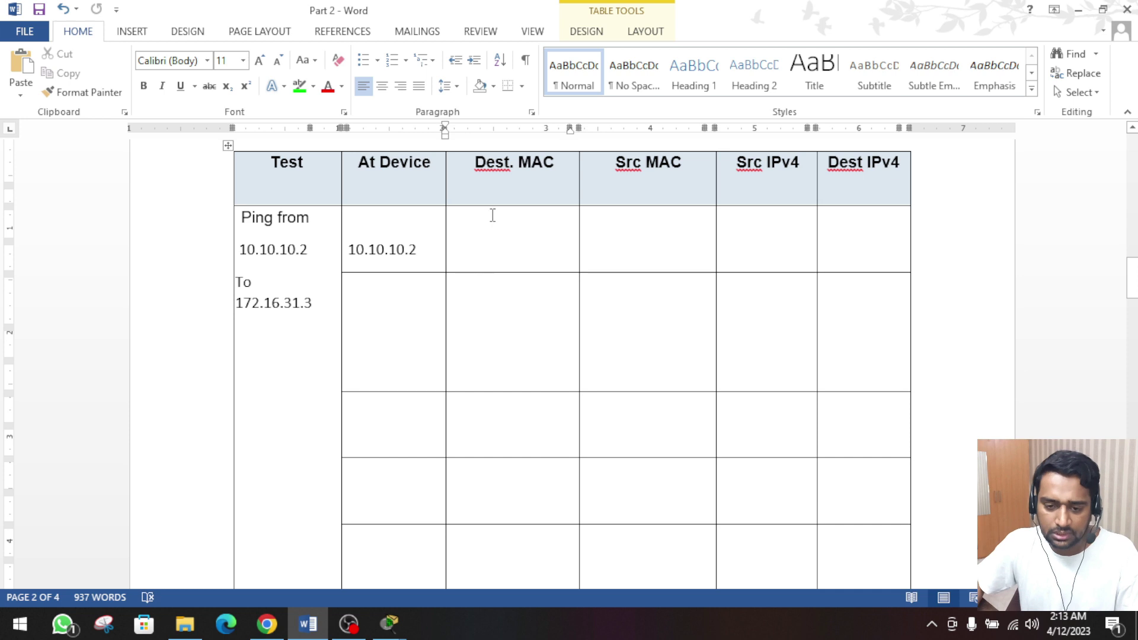
pyautogui.moveTo(390, 623)
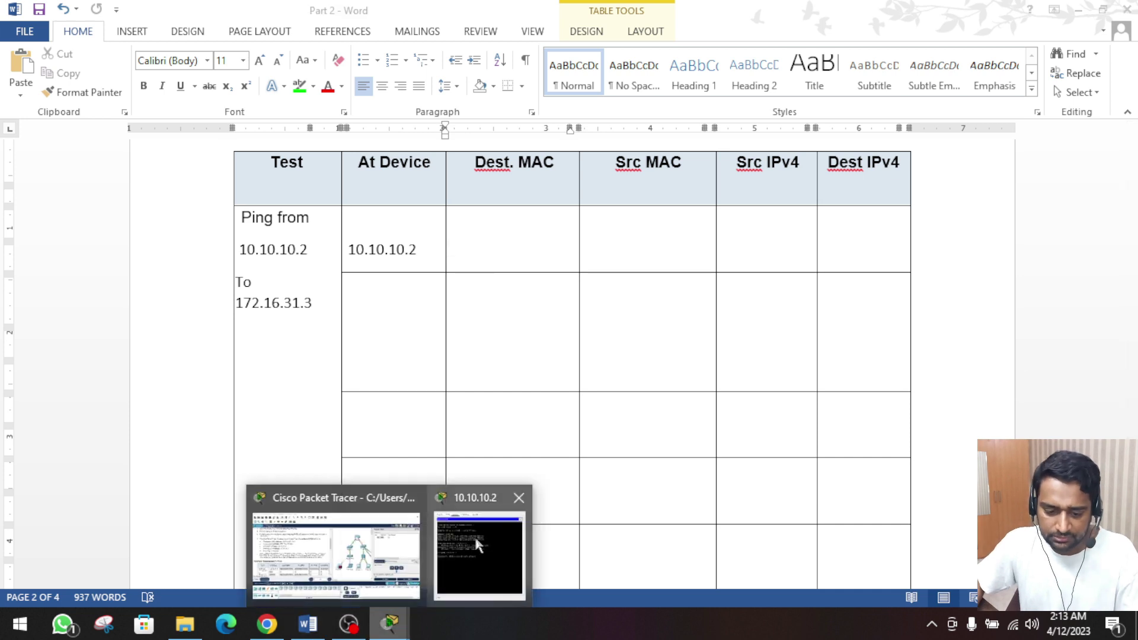
pyautogui.click(435, 544)
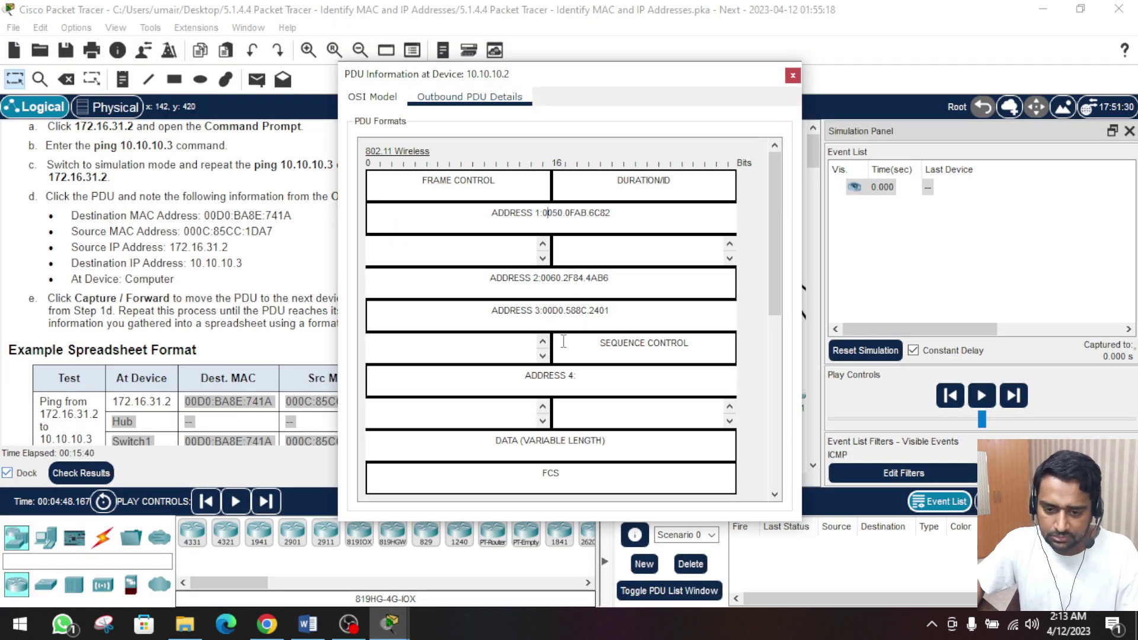
pyautogui.scroll(-5, 563, 342)
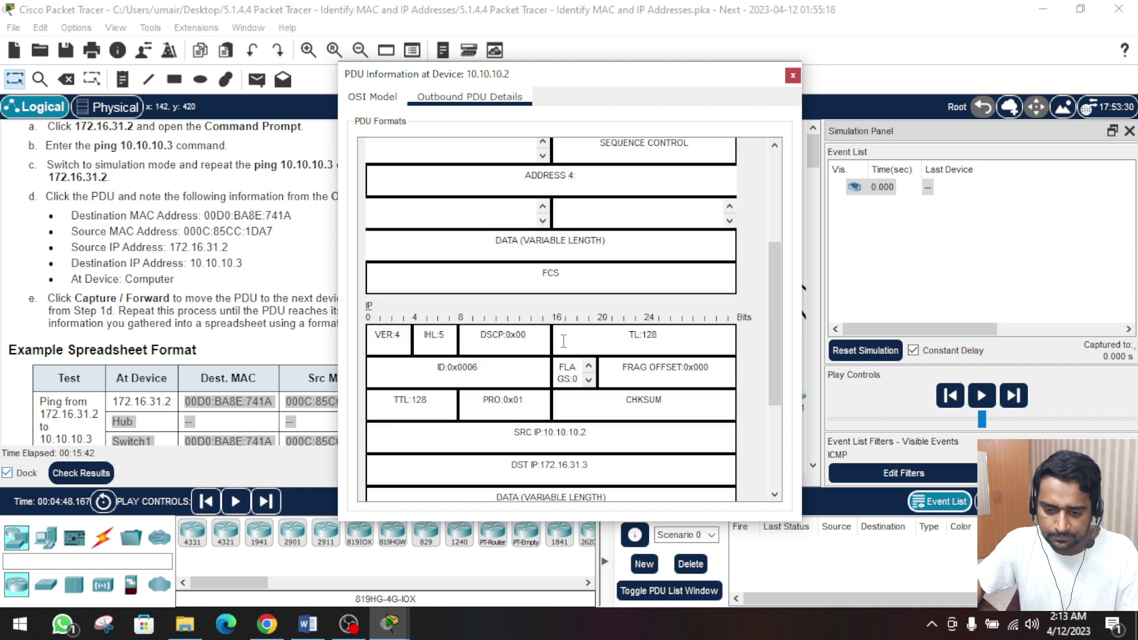
pyautogui.scroll(5, 564, 342)
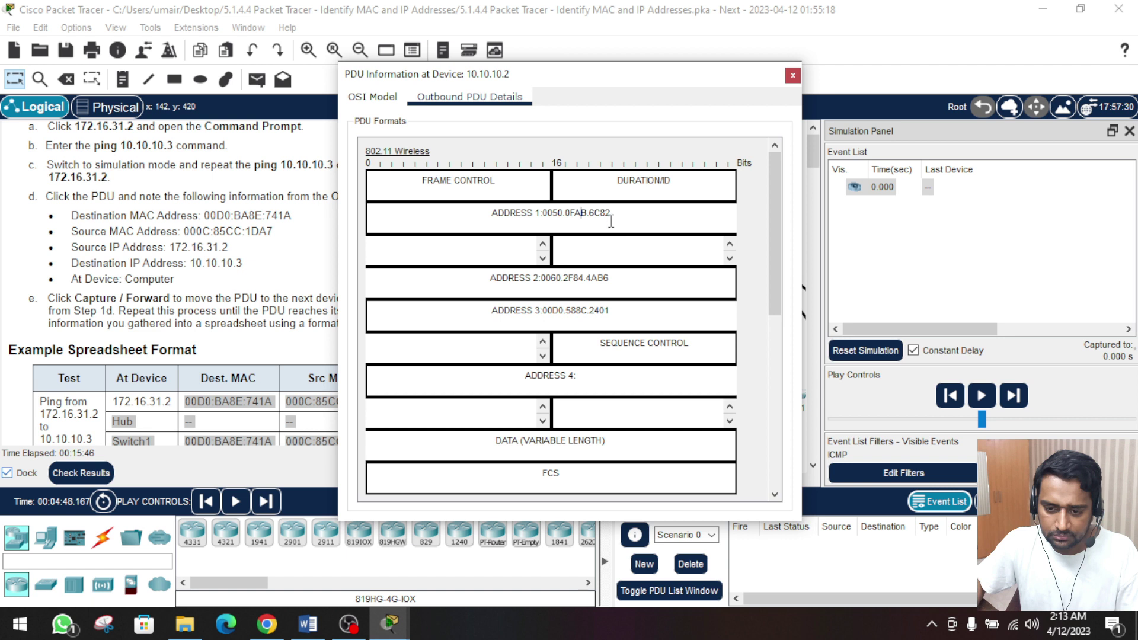
pyautogui.moveTo(606, 214); pyautogui.dragTo(561, 214)
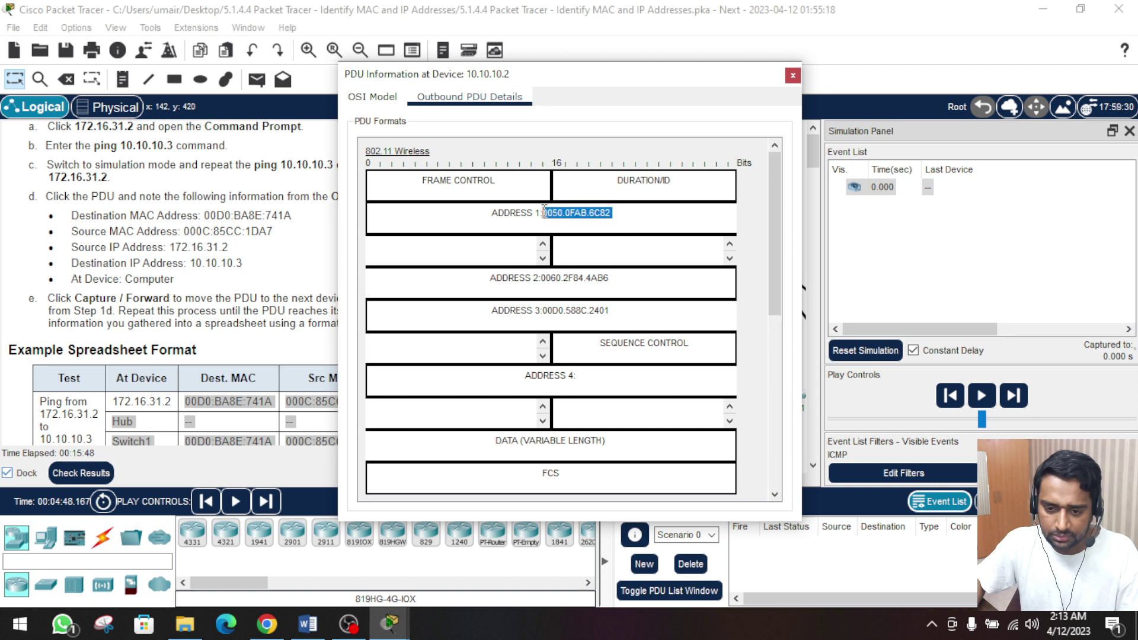
pyautogui.rightClick(565, 214)
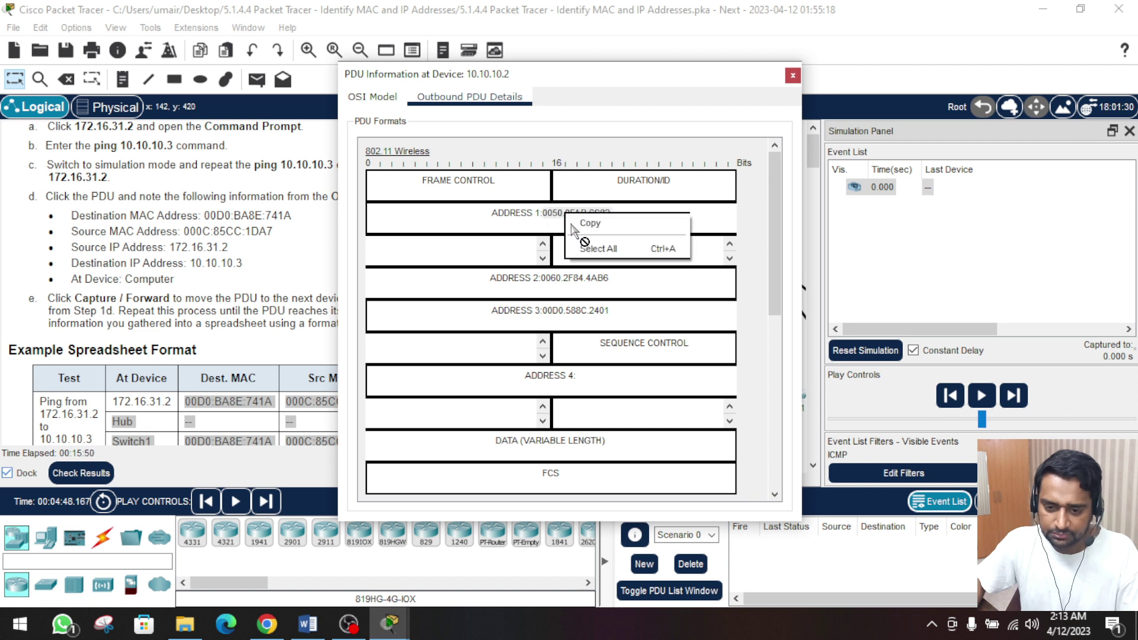
pyautogui.click(589, 222)
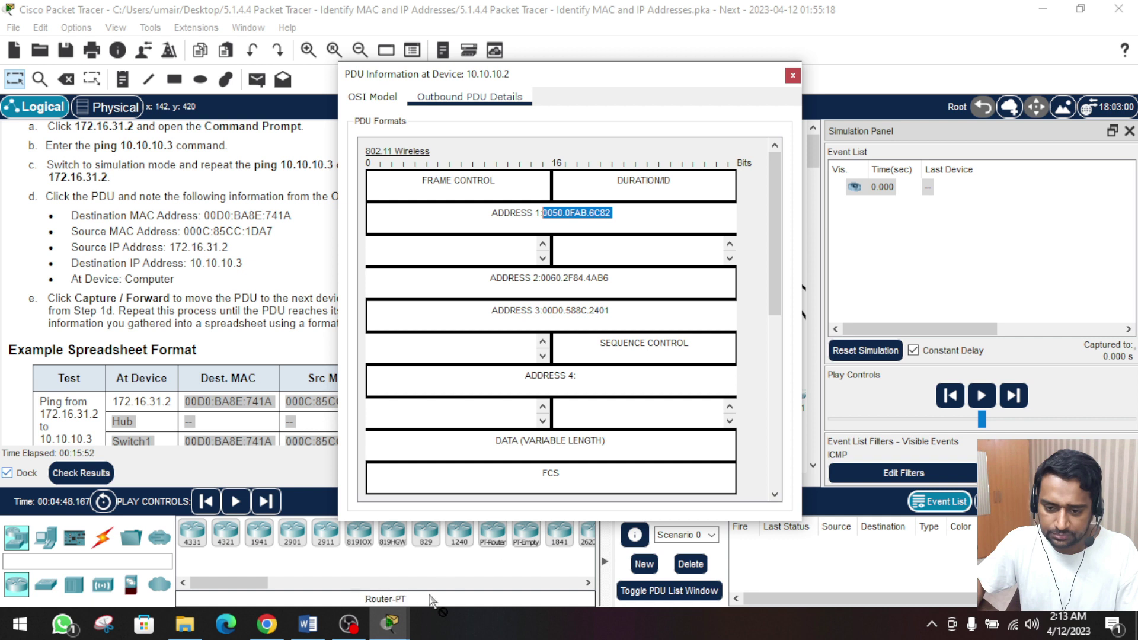
pyautogui.click(308, 624)
pyautogui.click(521, 231)
pyautogui.hotkey('ctrl', 'v')
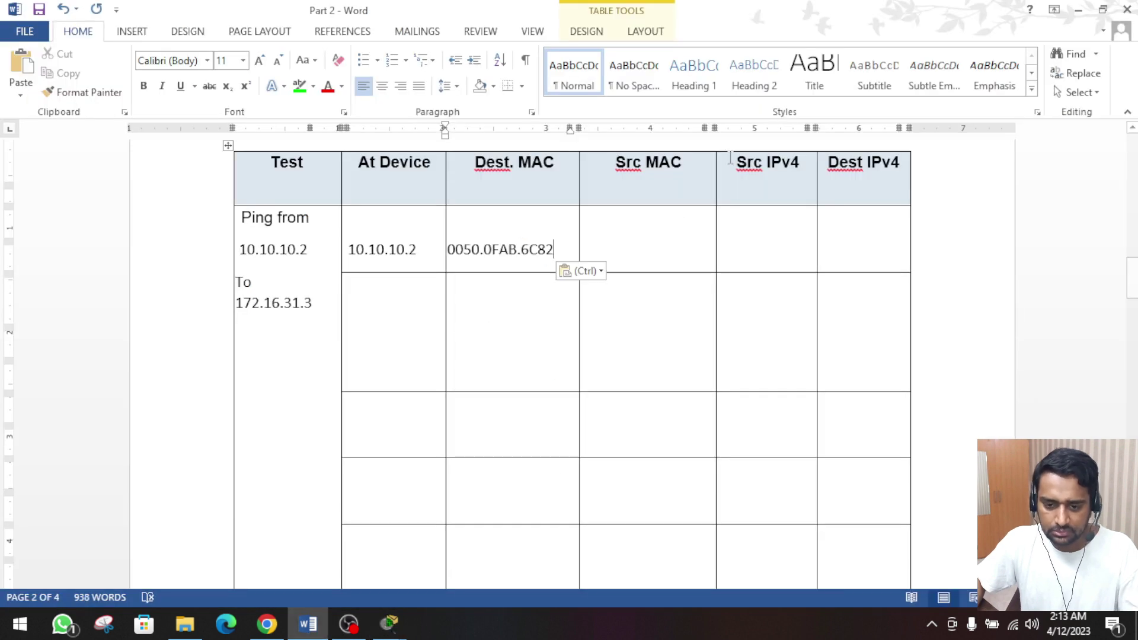
# - Copy ADDRESS 3, 00D0.588C.2401, from the PDU details in Packet Tracer into the 10.10.10.2 row's Src MAC cell in Word
pyautogui.click(1079, 10)
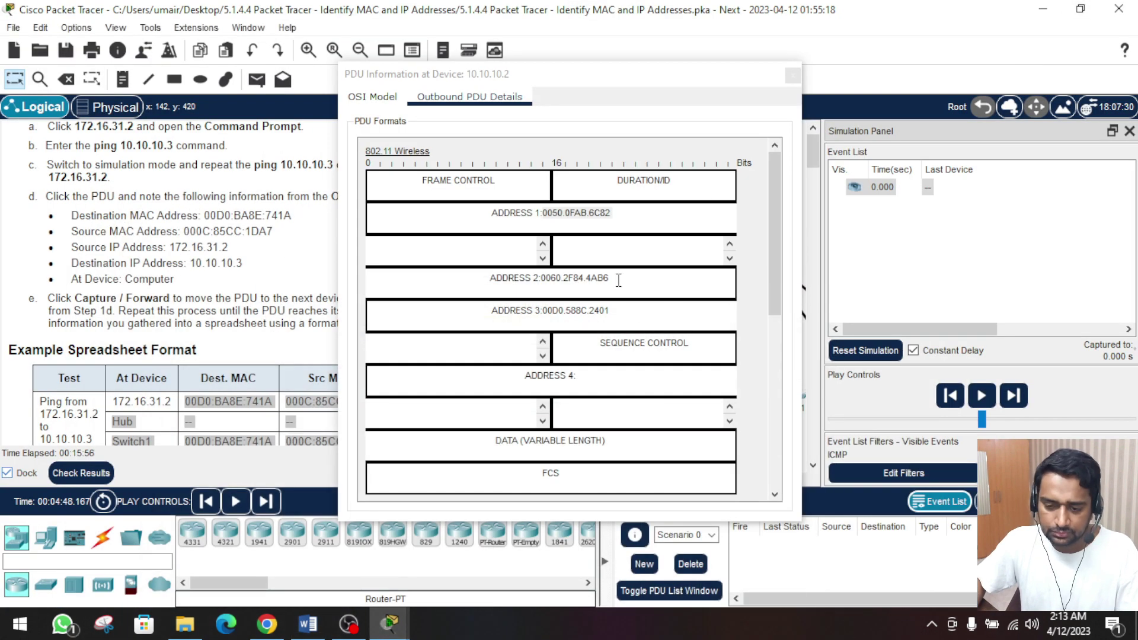
pyautogui.moveTo(610, 312); pyautogui.dragTo(543, 308)
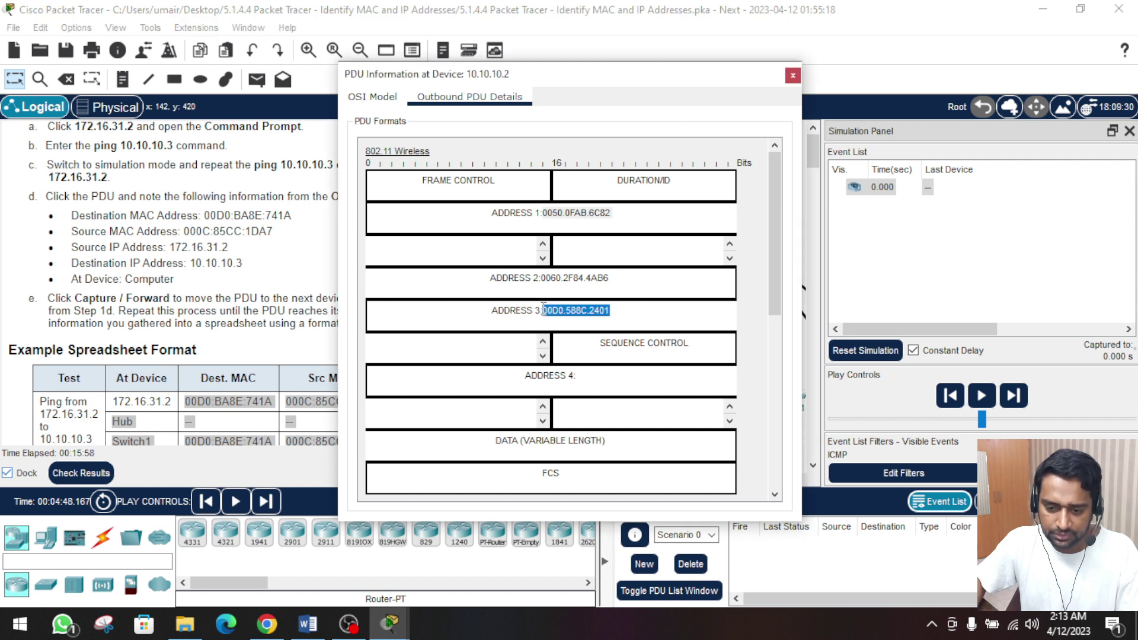
pyautogui.rightClick(547, 314)
pyautogui.click(569, 325)
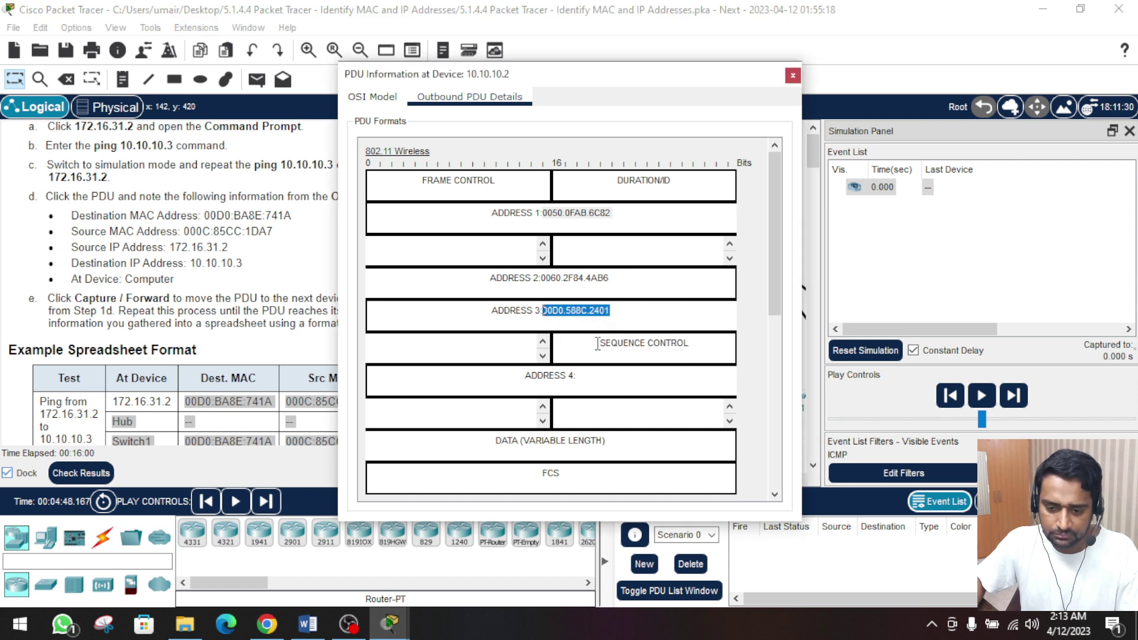
pyautogui.click(1043, 10)
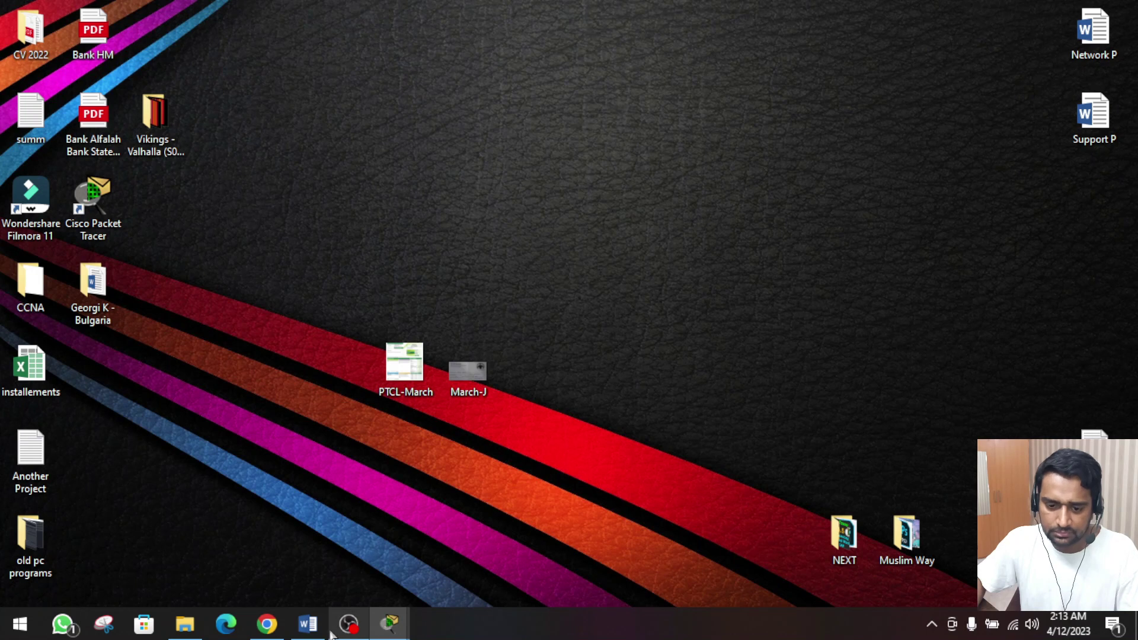
pyautogui.click(308, 623)
pyautogui.click(622, 253)
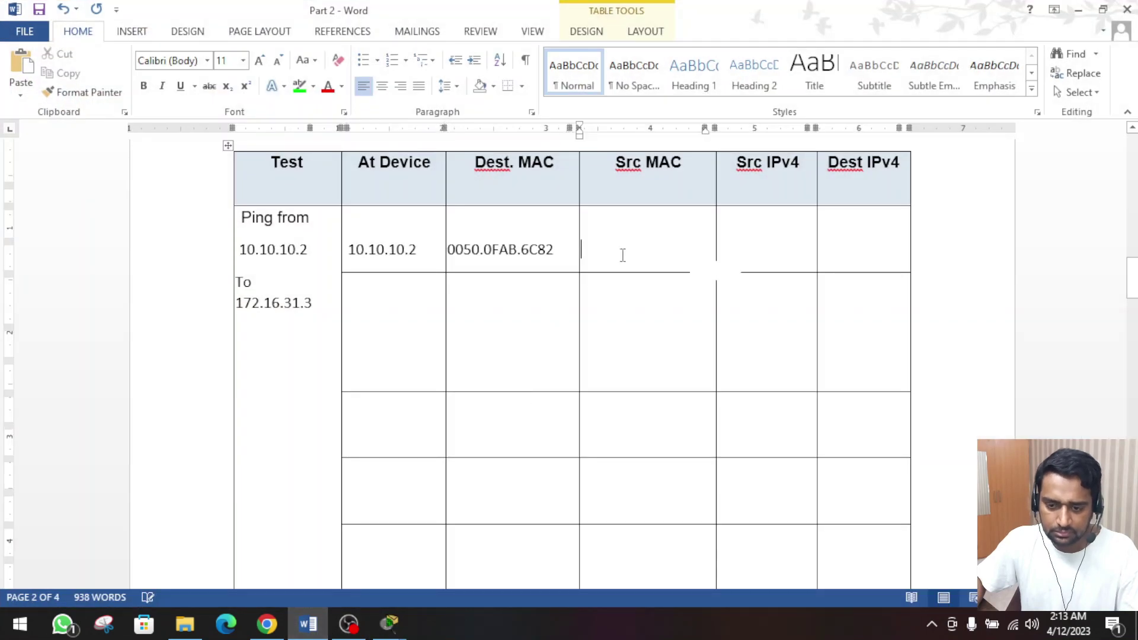
pyautogui.hotkey('ctrl', 'v')
pyautogui.click(785, 219)
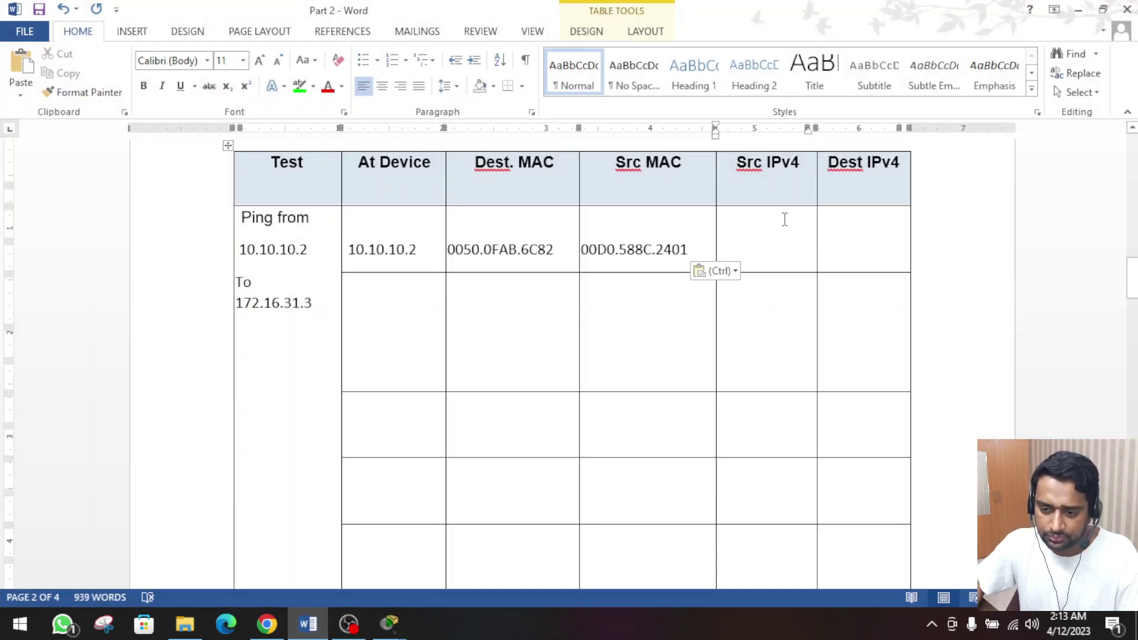
# - Copy SRC IP, 10.10.10.2, from the PDU details in Packet Tracer into the 10.10.10.2 row's Src IPv4 cell in Word
pyautogui.click(390, 623)
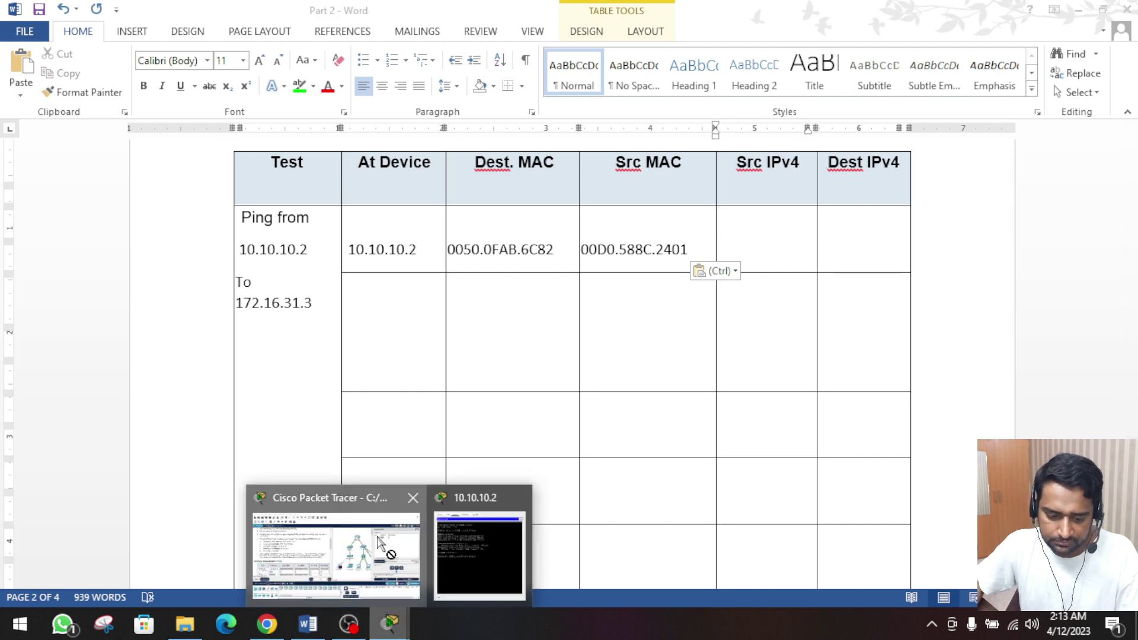
pyautogui.click(380, 541)
pyautogui.scroll(-5, 578, 354)
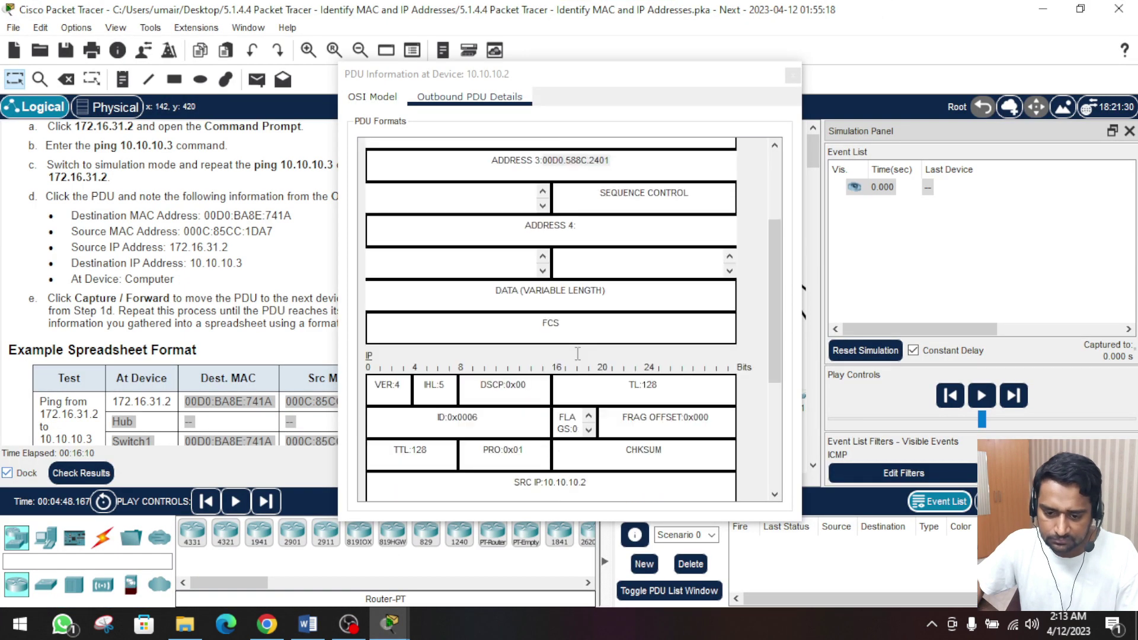
pyautogui.scroll(-3, 578, 354)
pyautogui.click(593, 384)
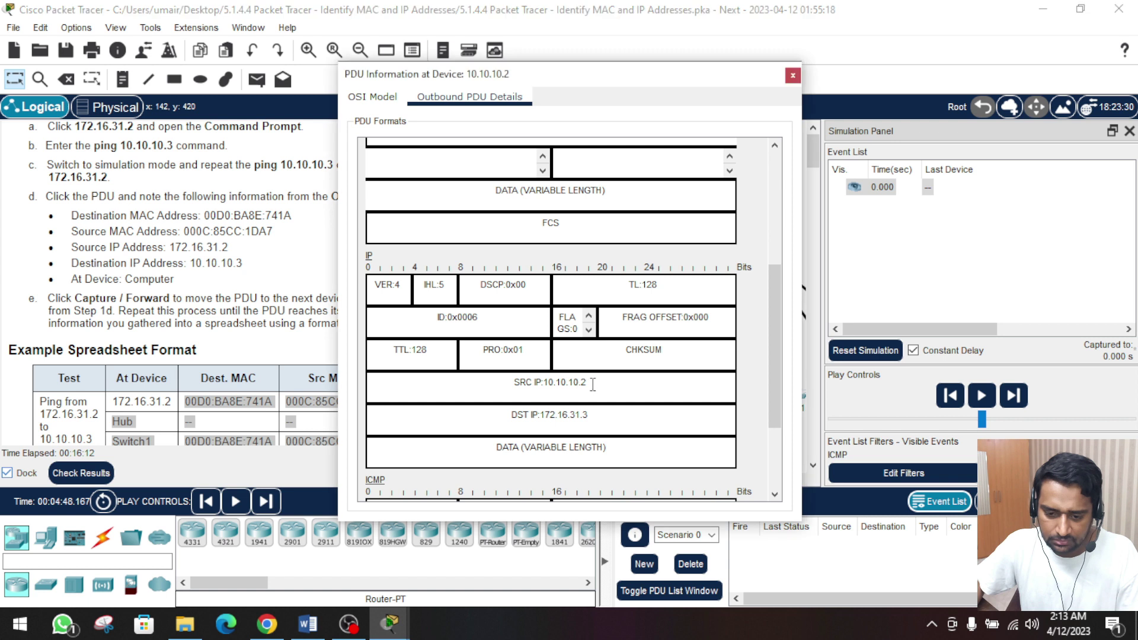
pyautogui.moveTo(593, 384); pyautogui.dragTo(558, 386)
pyautogui.rightClick(550, 386)
pyautogui.click(602, 408)
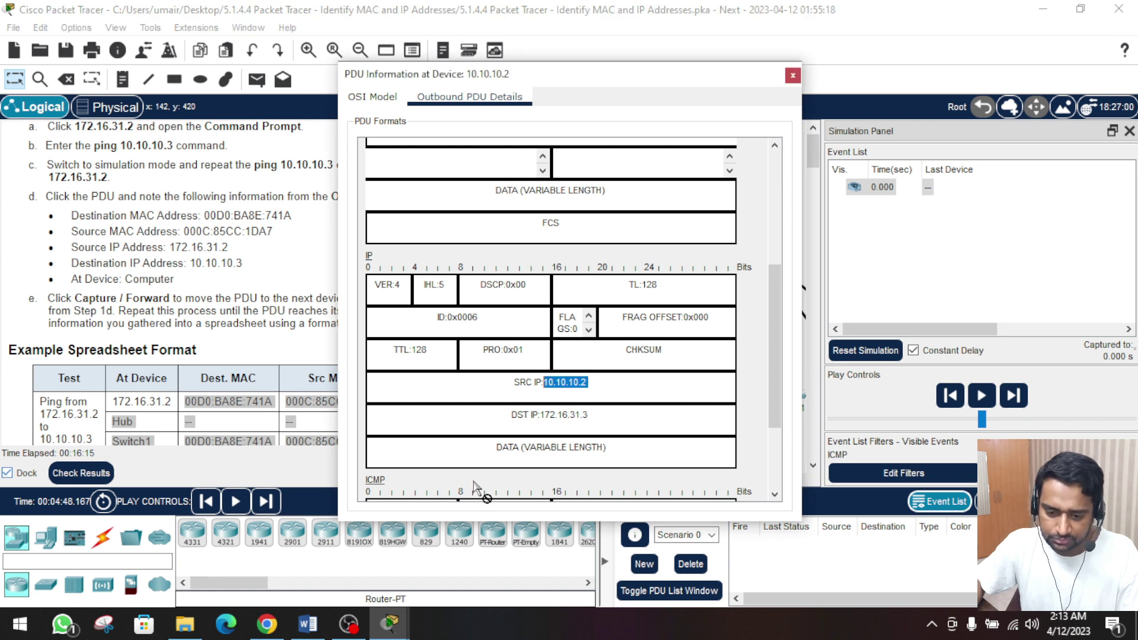
pyautogui.click(301, 633)
pyautogui.click(753, 246)
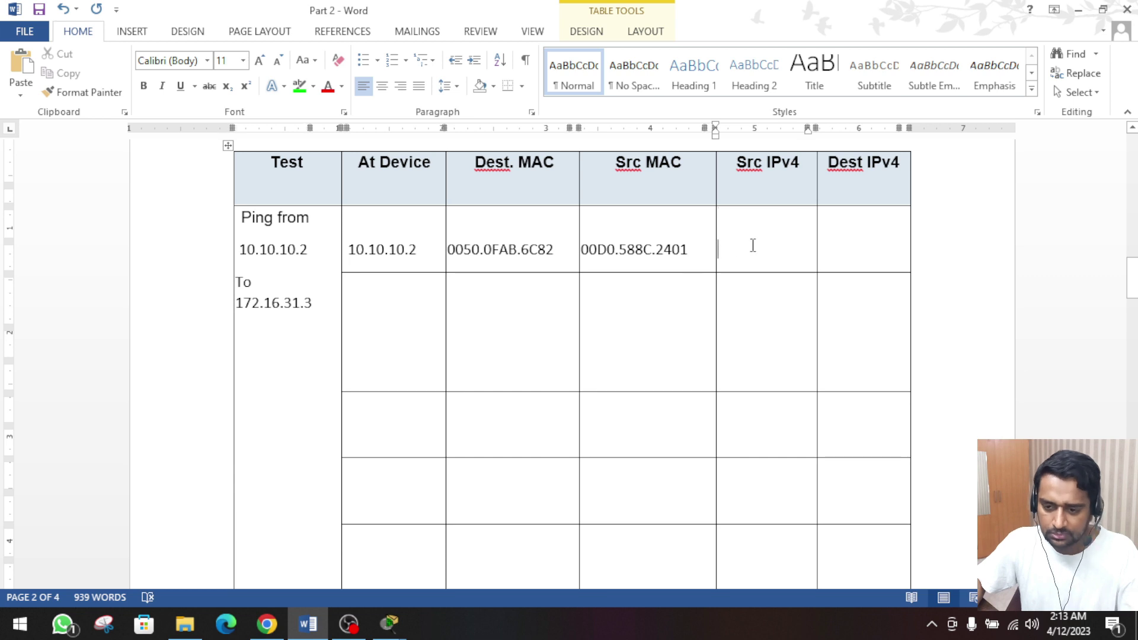
pyautogui.hotkey('ctrl', 'v')
# - Copy DST IP, 172.16.31.3, from the PDU details in Packet Tracer into the 10.10.10.2 row's Dest IPv4 cell in Word
pyautogui.click(390, 625)
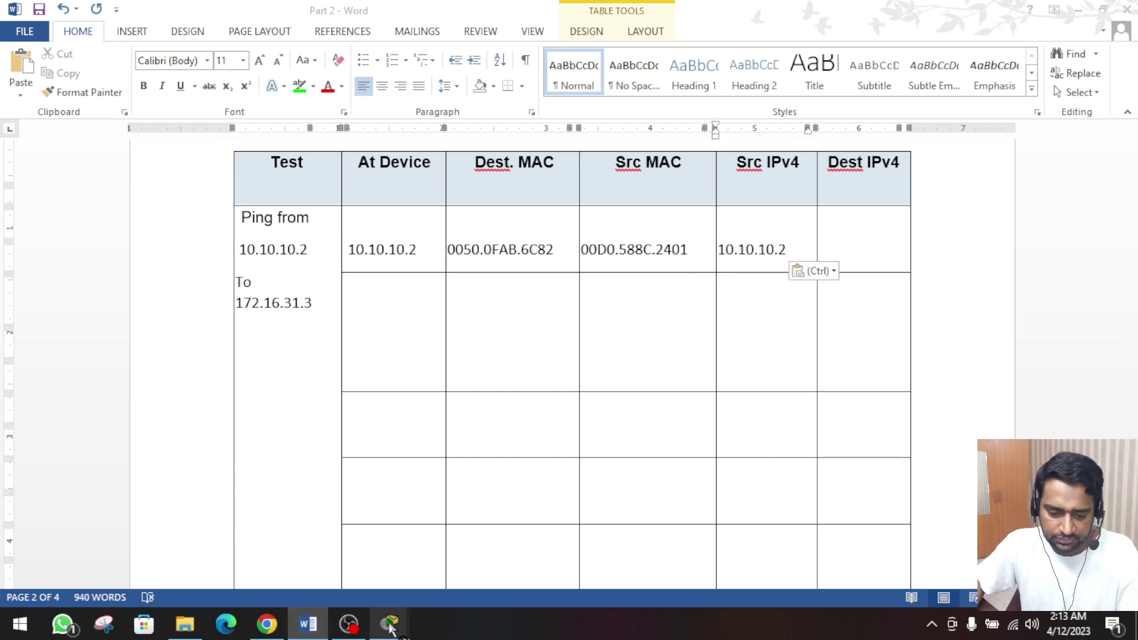
pyautogui.click(595, 413)
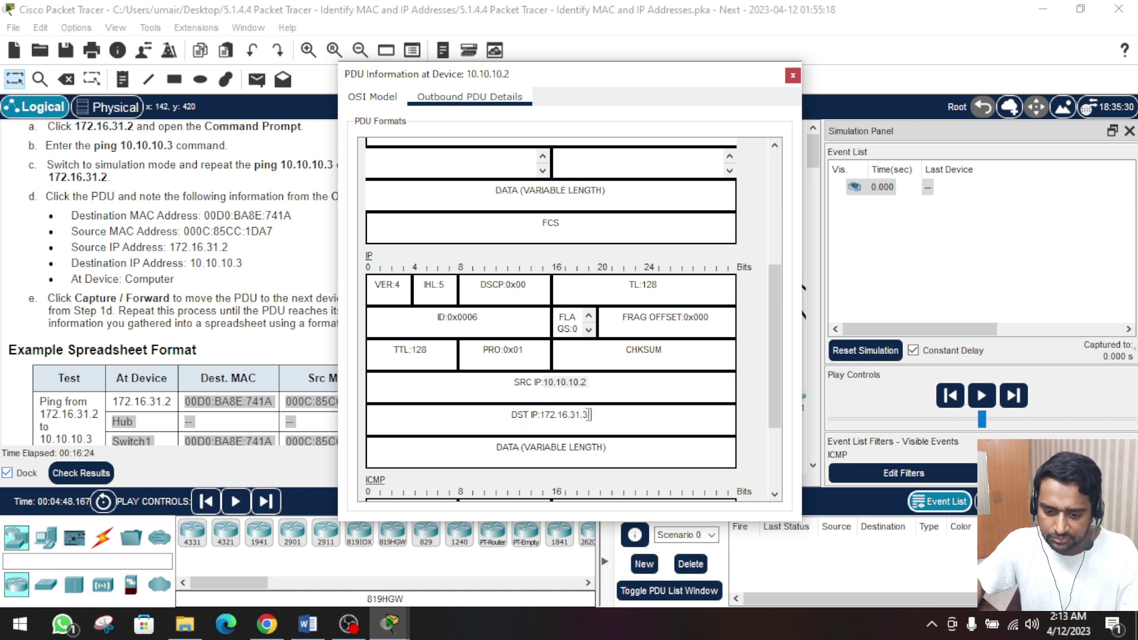
pyautogui.moveTo(582, 415); pyautogui.dragTo(551, 414)
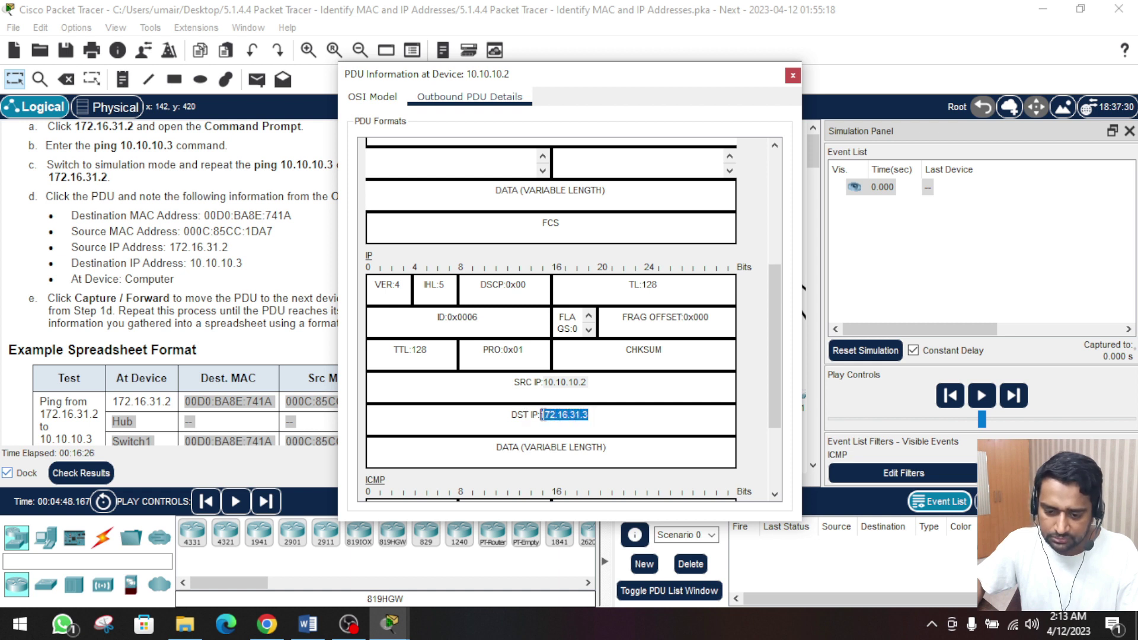
pyautogui.rightClick(559, 418)
pyautogui.click(588, 425)
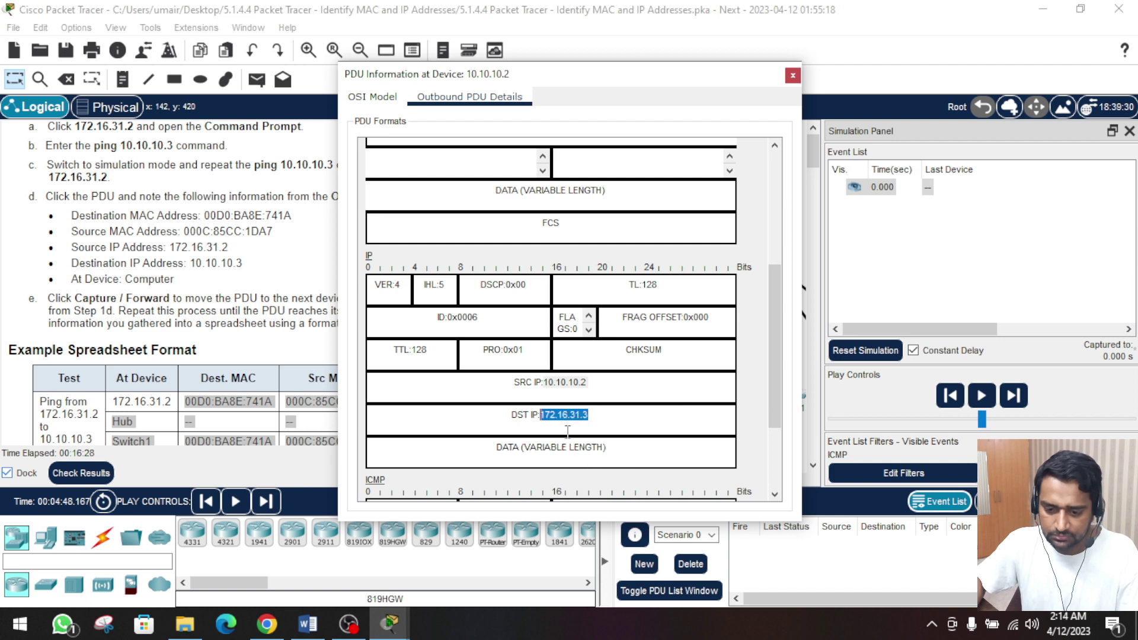
pyautogui.click(308, 625)
pyautogui.click(862, 238)
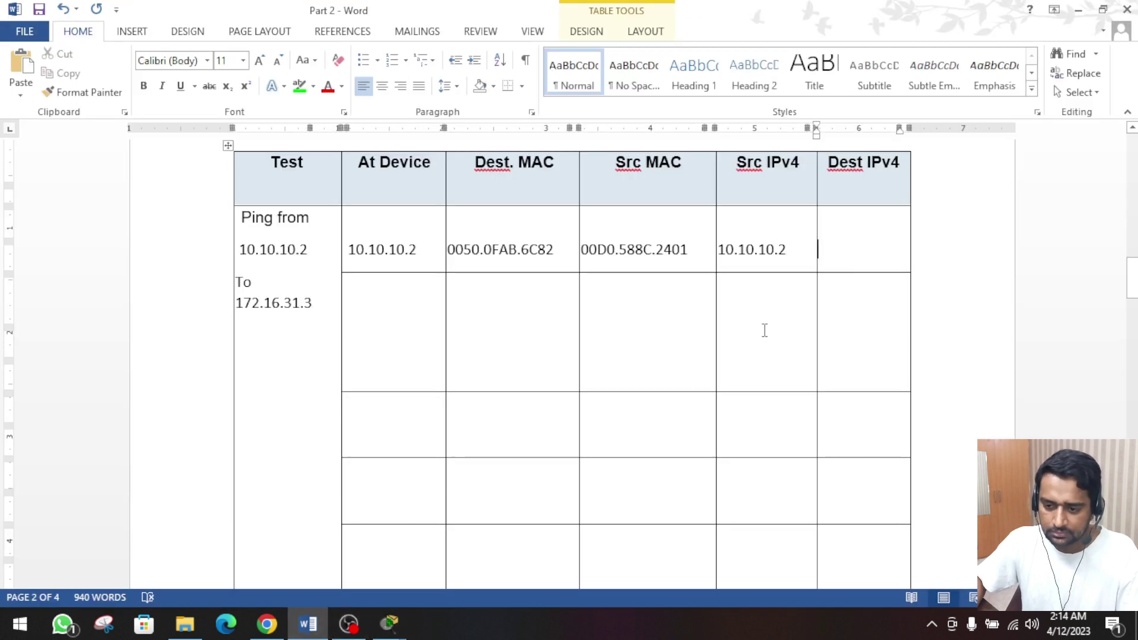
pyautogui.hotkey('ctrl', 'v')
# - Switch to Packet Tracer, advance the PDU to the Access Point, and show its outbound PDU details in an enlarged window
pyautogui.click(433, 321)
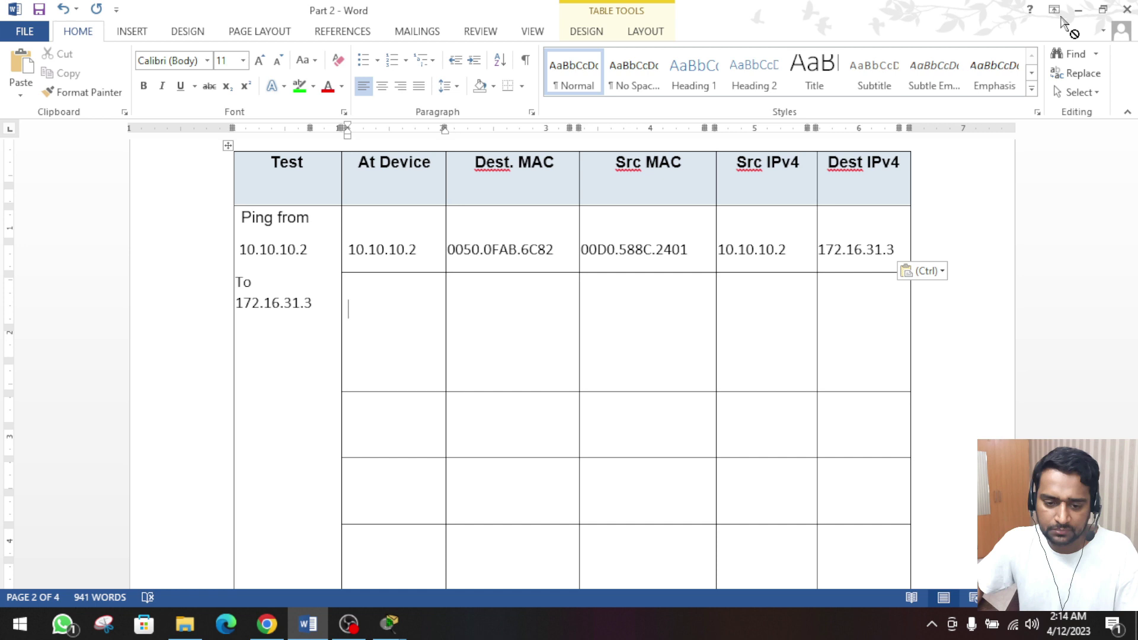
pyautogui.click(1078, 9)
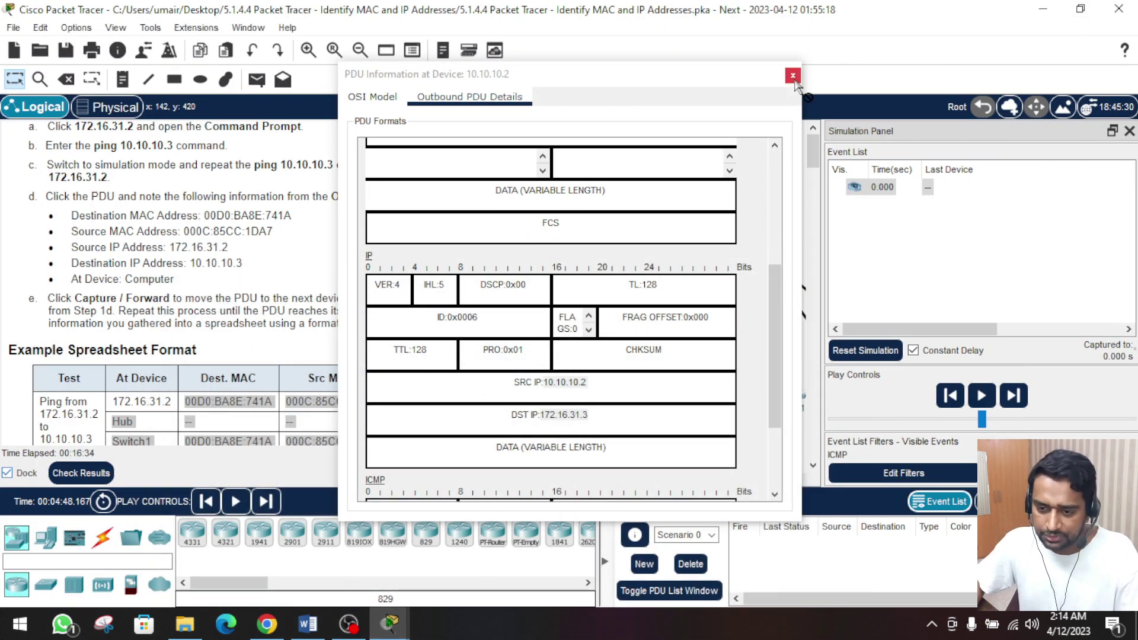
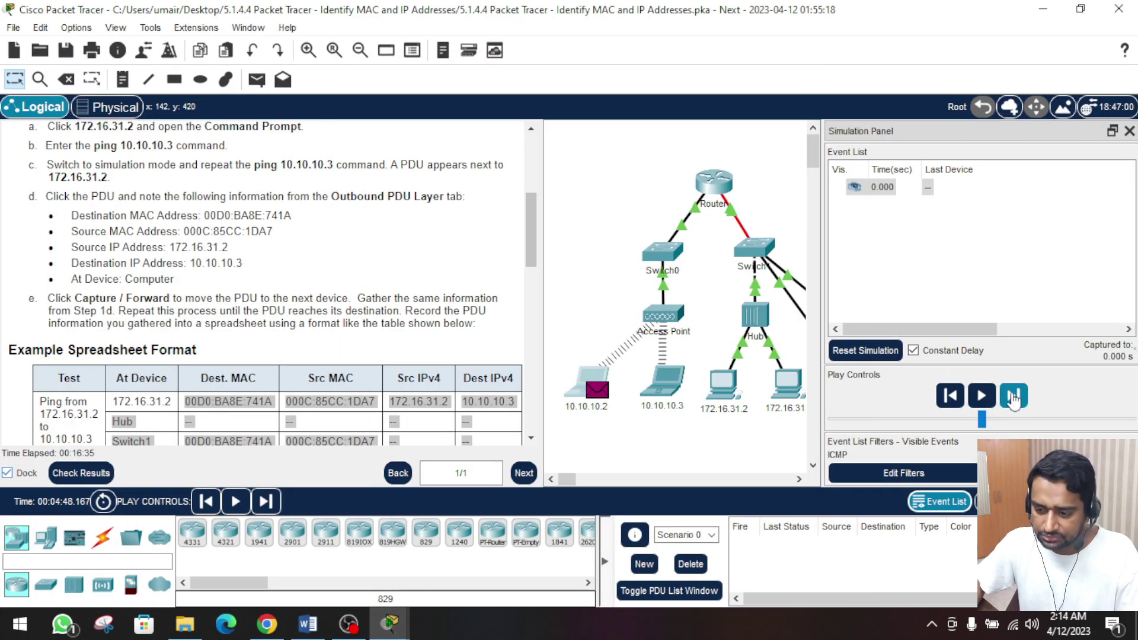
pyautogui.click(1014, 397)
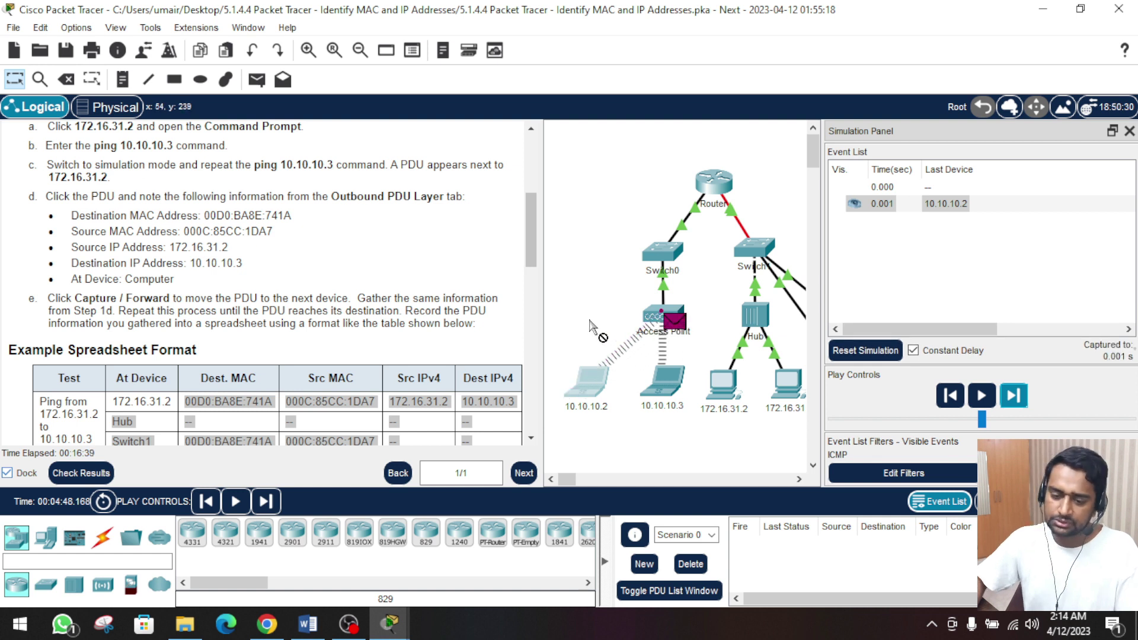
pyautogui.click(678, 330)
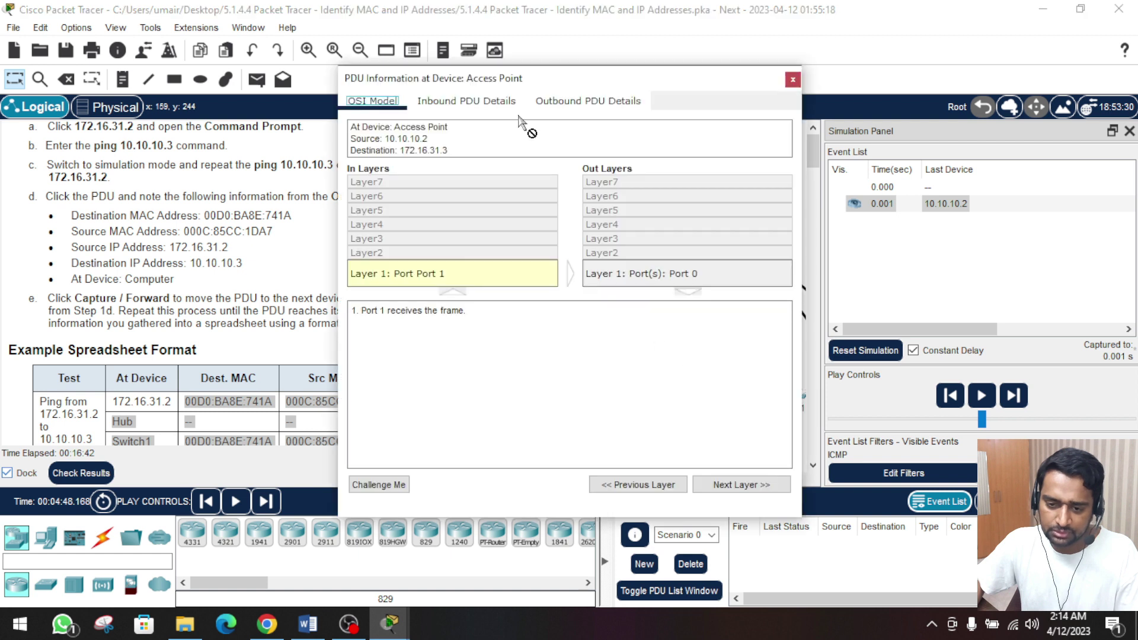
pyautogui.click(595, 104)
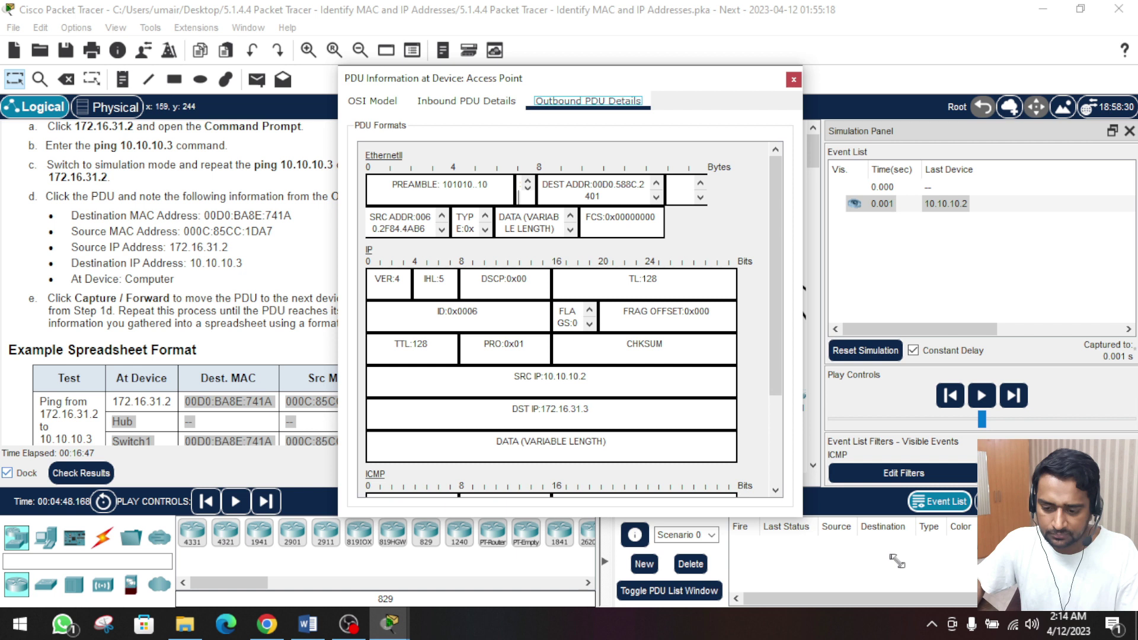
pyautogui.moveTo(792, 519); pyautogui.dragTo(963, 581)
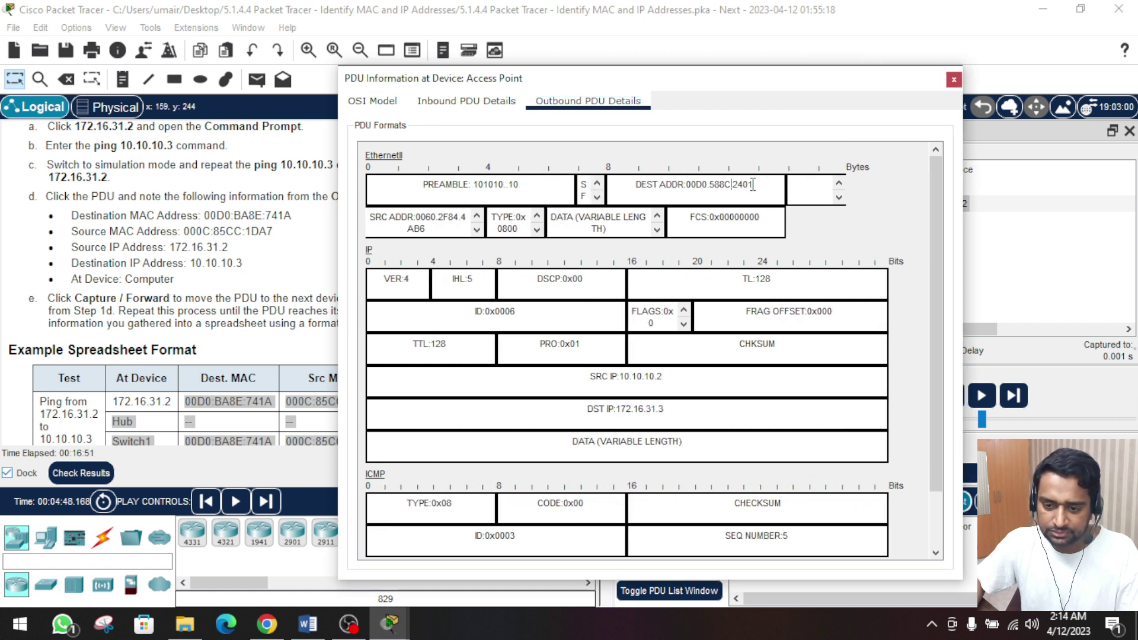
# - Copy DEST ADDR, 00D0.588C.2401, from the Access Point's PDU details into the Dest. MAC cell of the Word table's second device row
pyautogui.moveTo(753, 185); pyautogui.dragTo(704, 185)
pyautogui.rightClick(688, 185)
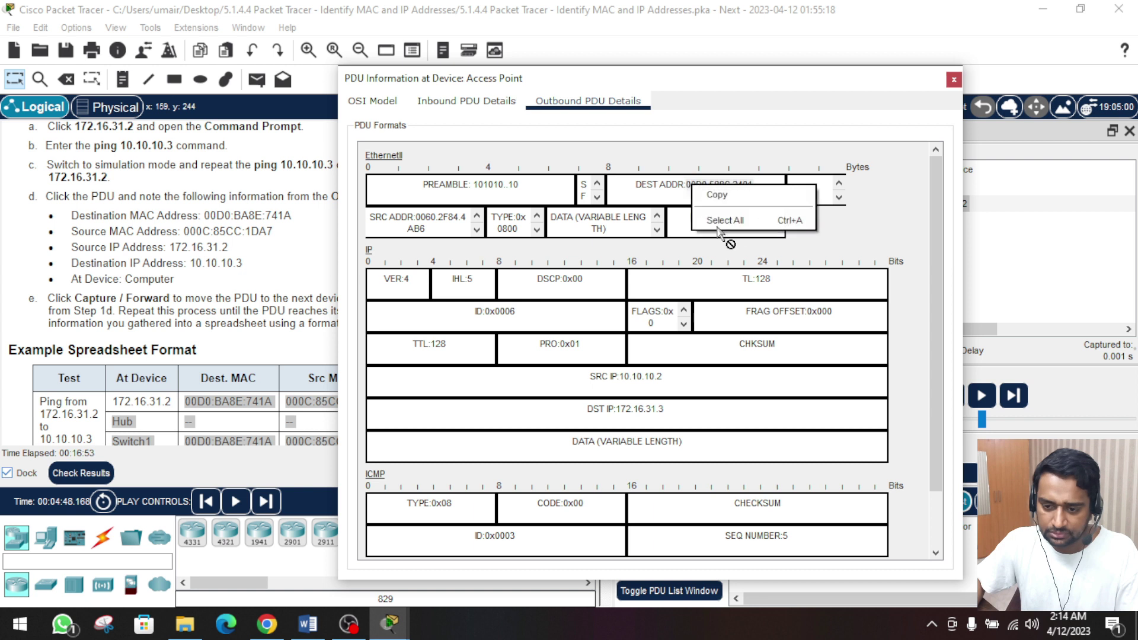
pyautogui.click(740, 195)
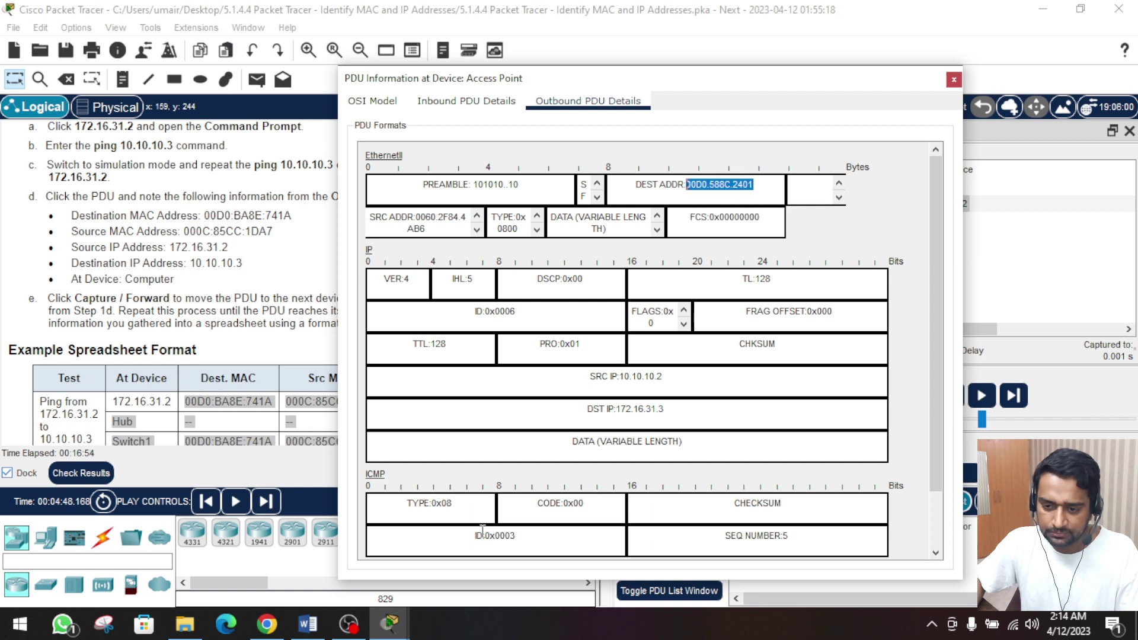
pyautogui.click(307, 624)
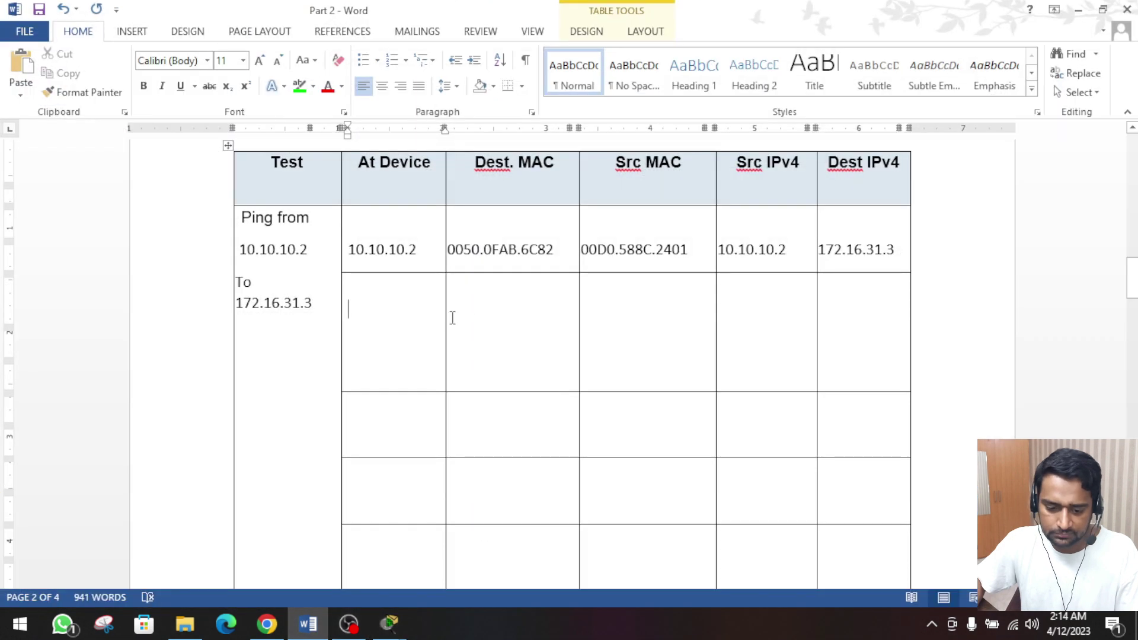
pyautogui.click(497, 320)
pyautogui.hotkey('ctrl', 'v')
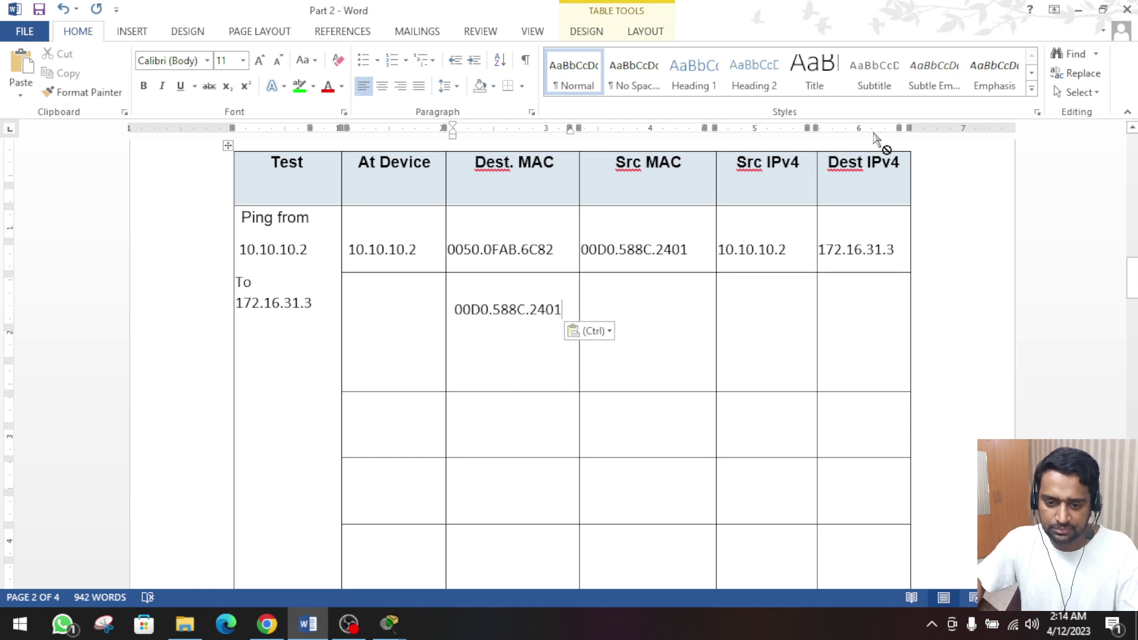
# - Copy SRC ADDR, 0060.2F84.4AB6, from the Access Point's PDU details in Packet Tracer into the second device row's Src MAC cell in Word
pyautogui.click(1078, 10)
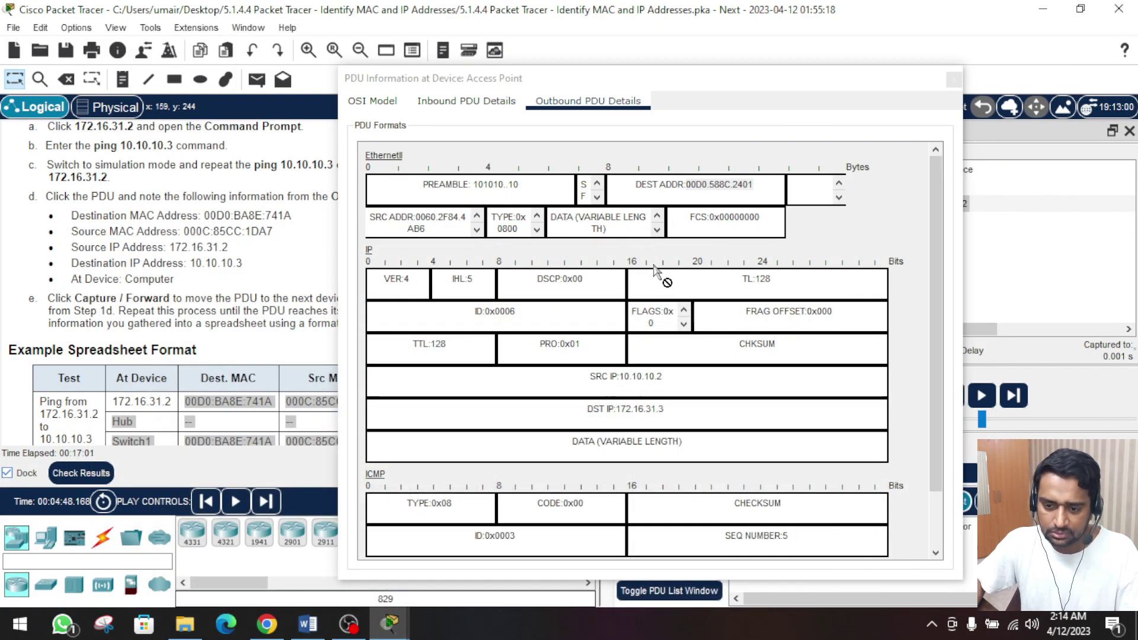
pyautogui.click(419, 217)
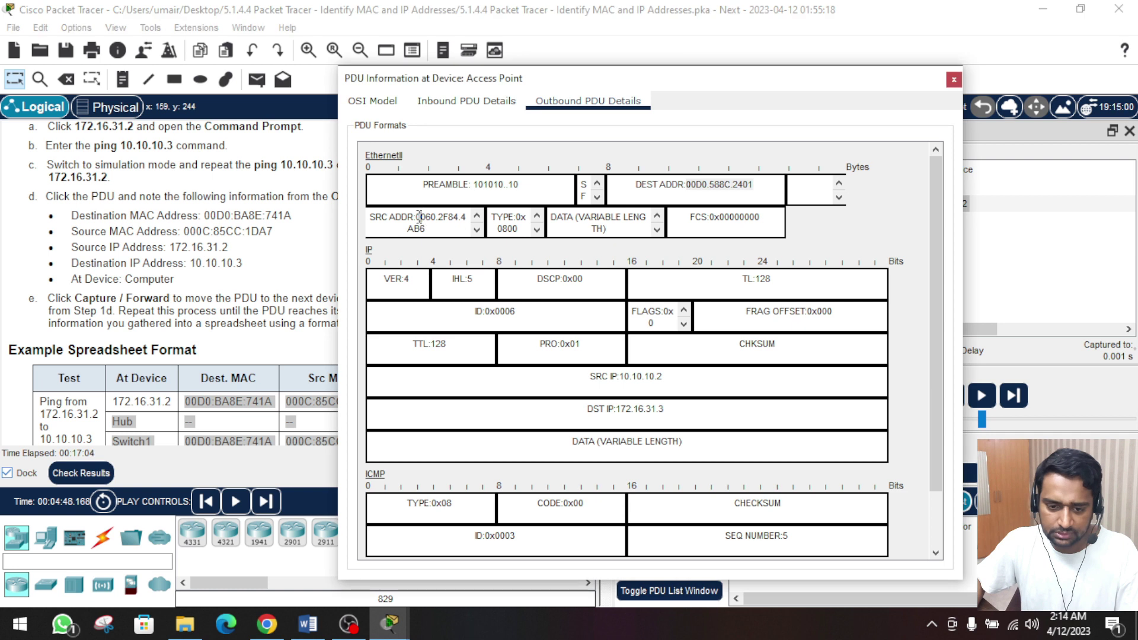
pyautogui.moveTo(417, 217); pyautogui.dragTo(438, 229)
pyautogui.rightClick(447, 217)
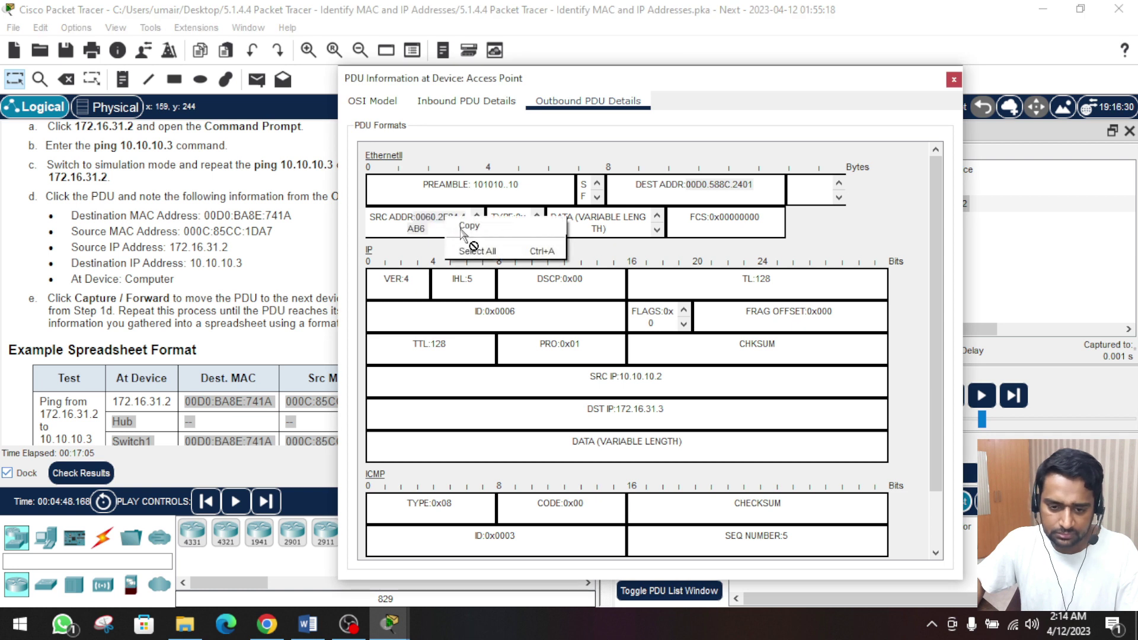
pyautogui.click(471, 232)
pyautogui.click(308, 623)
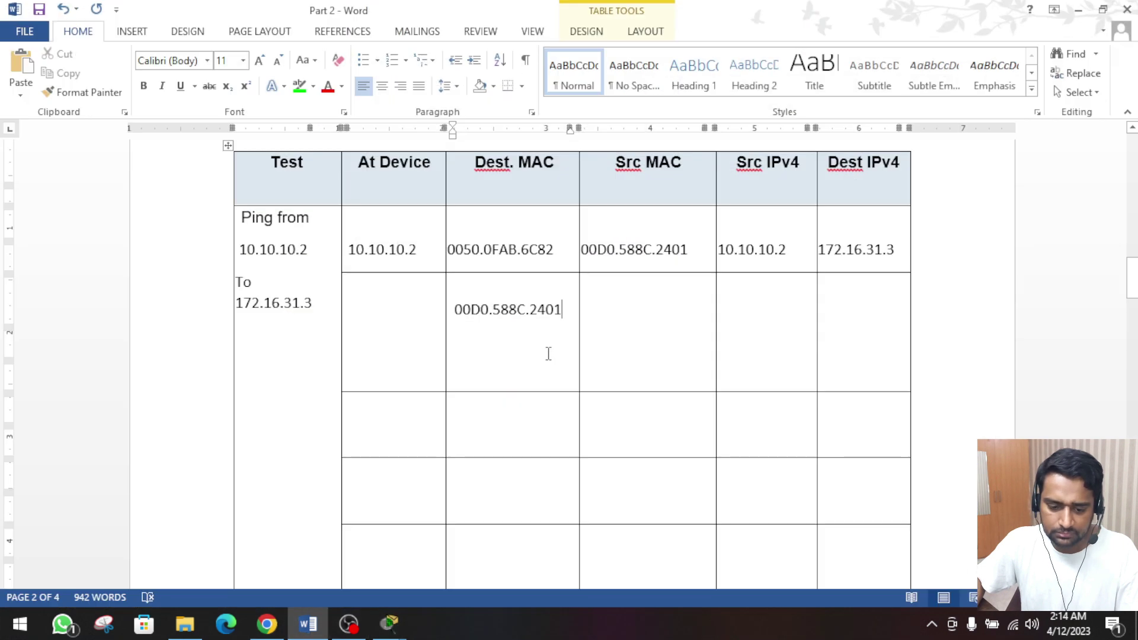
pyautogui.click(625, 332)
pyautogui.hotkey('ctrl', 'v')
# - Enter Access Point as the At Device in the table's second device row
pyautogui.click(361, 329)
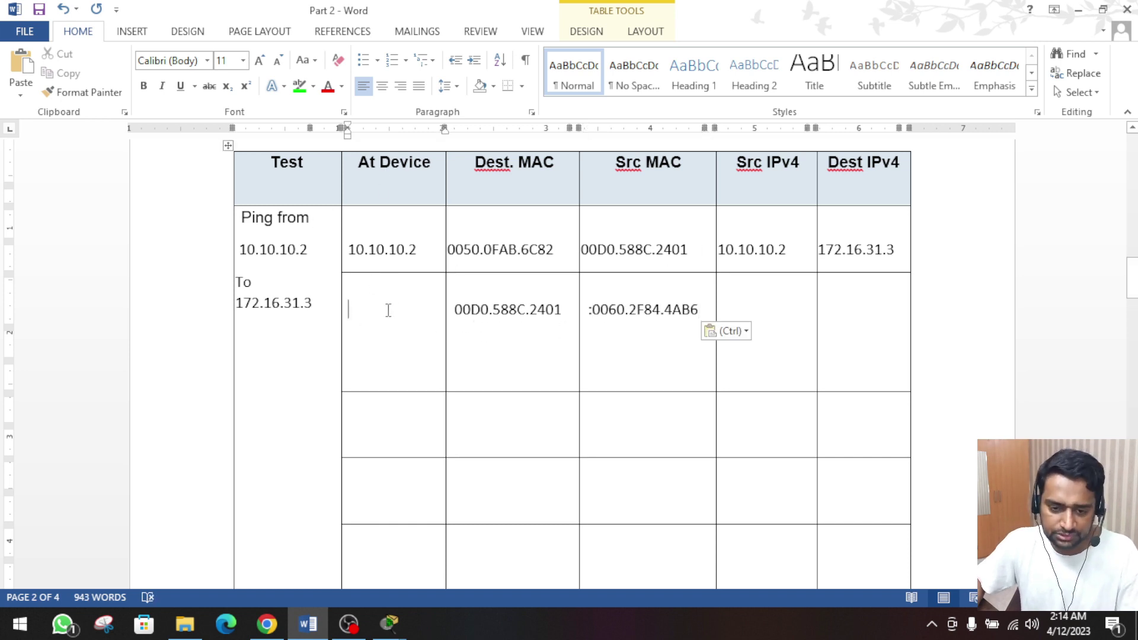
pyautogui.write('A')
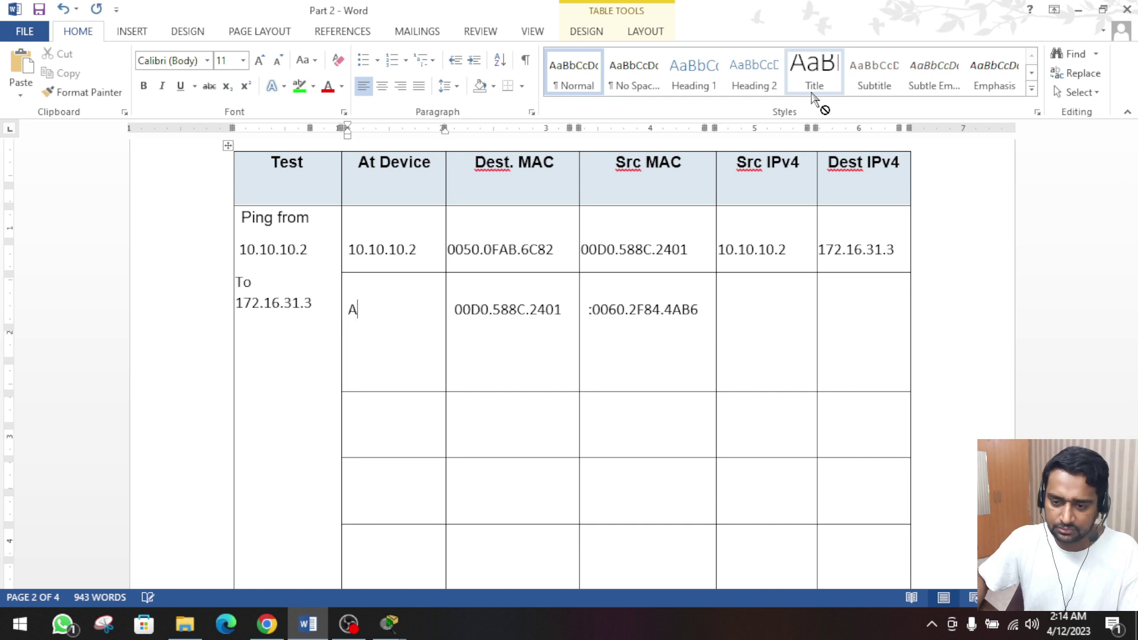
pyautogui.write('ccess Point')
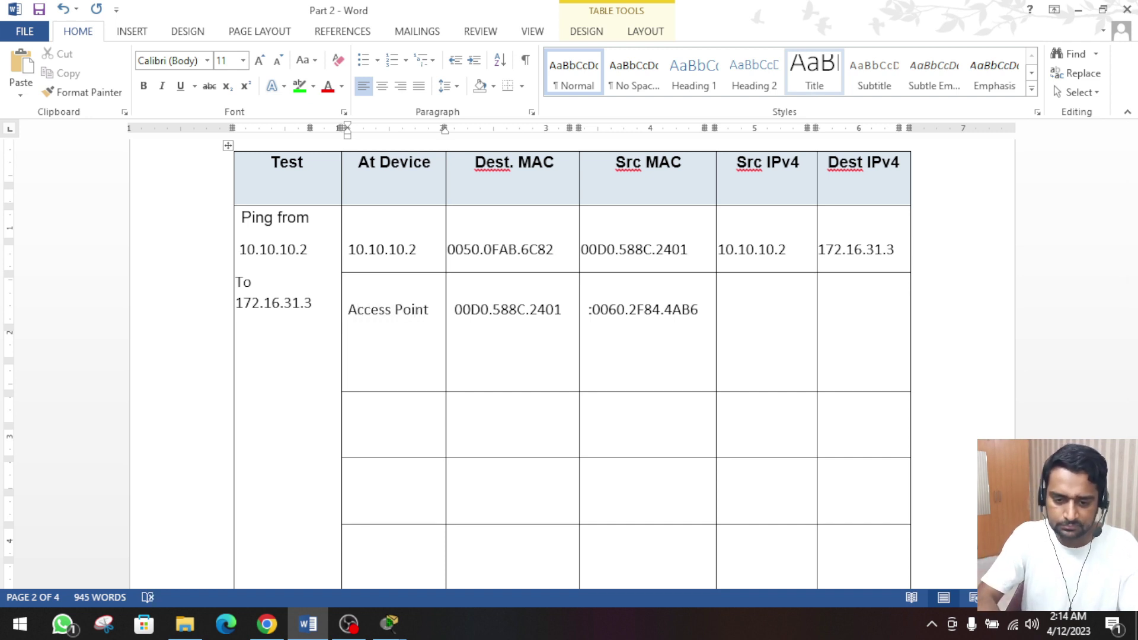
# - Check the Access Point's source and destination IPs in Packet Tracer, and copy 10.10.10.2 and 172.16.31.3 from the first row into its IPv4 cells in Word
pyautogui.click(755, 329)
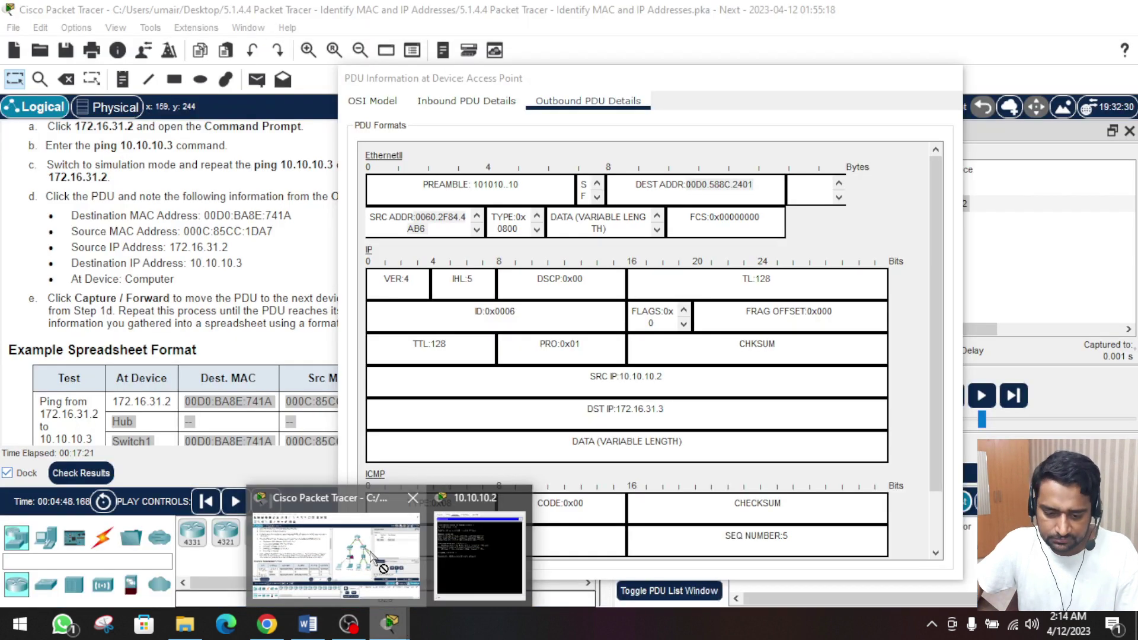
pyautogui.click(386, 560)
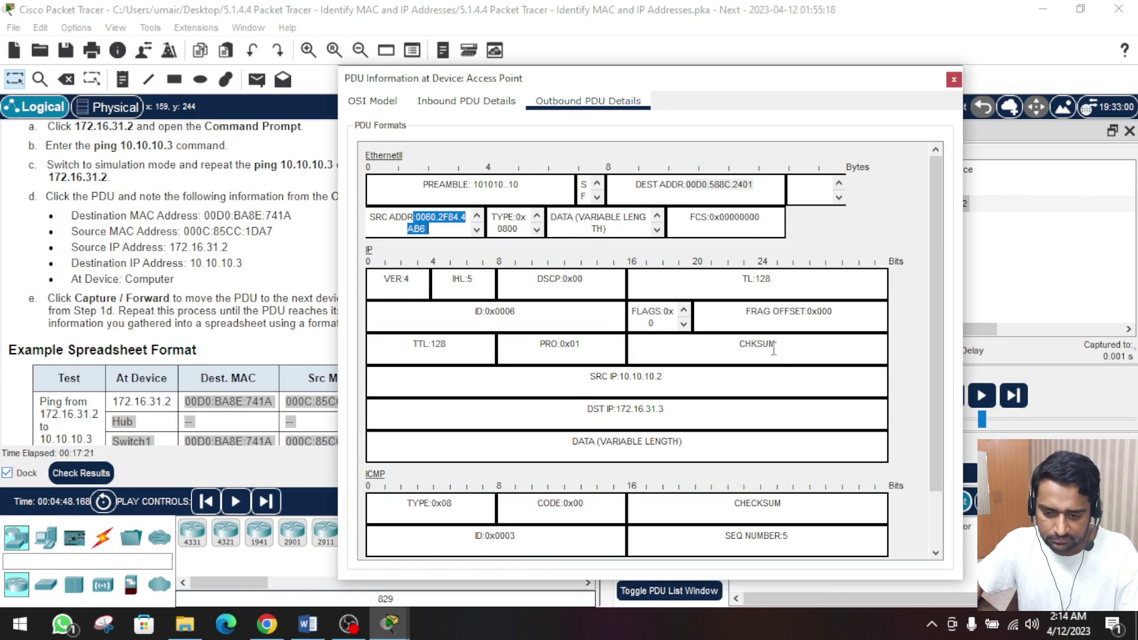
pyautogui.scroll(-2, 759, 353)
pyautogui.moveTo(661, 310); pyautogui.dragTo(636, 311)
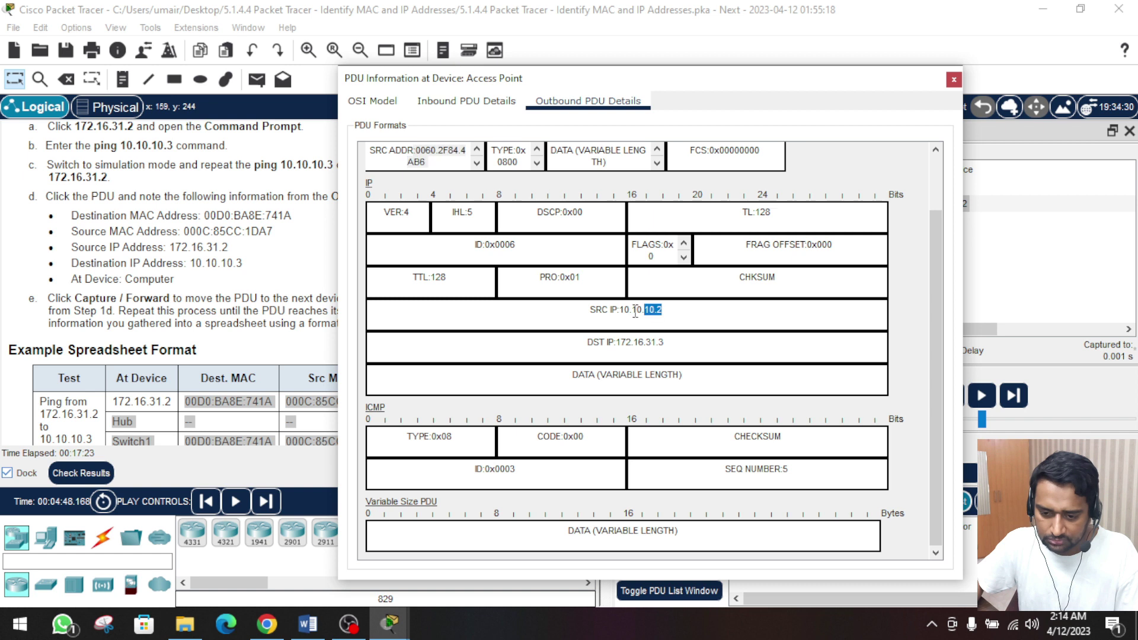
pyautogui.moveTo(685, 347); pyautogui.dragTo(622, 338)
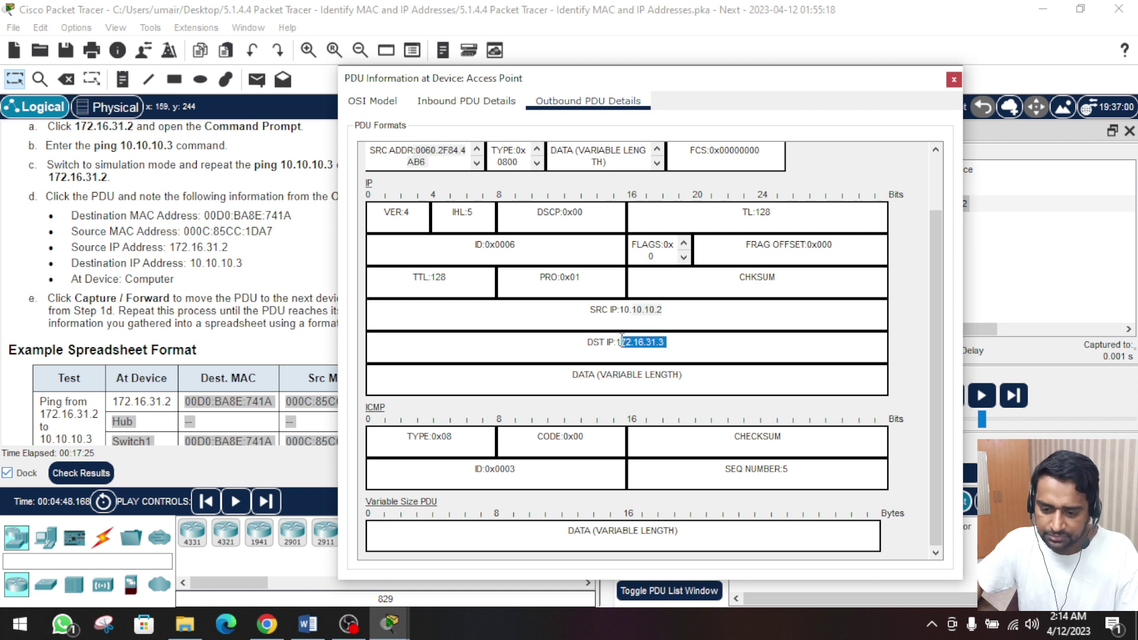
pyautogui.click(309, 621)
pyautogui.moveTo(723, 254); pyautogui.dragTo(898, 252)
pyautogui.click(735, 319)
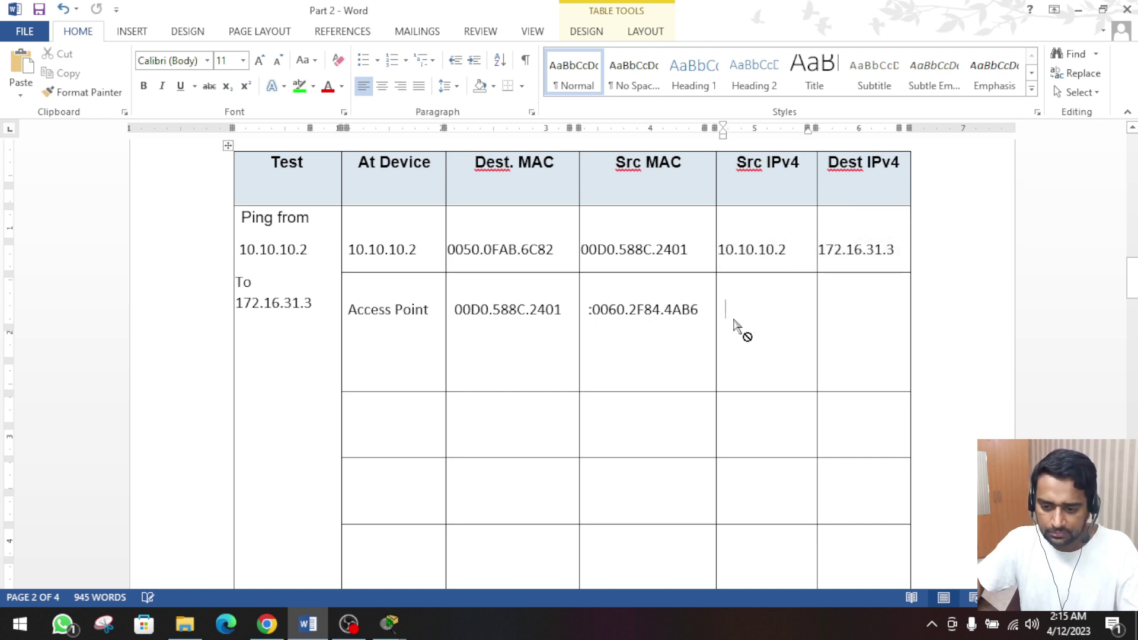
pyautogui.hotkey('ctrl', 'v')
# - Advance the simulation in Packet Tracer to move the PDU to Switch0, and open its outbound PDU details
pyautogui.click(370, 412)
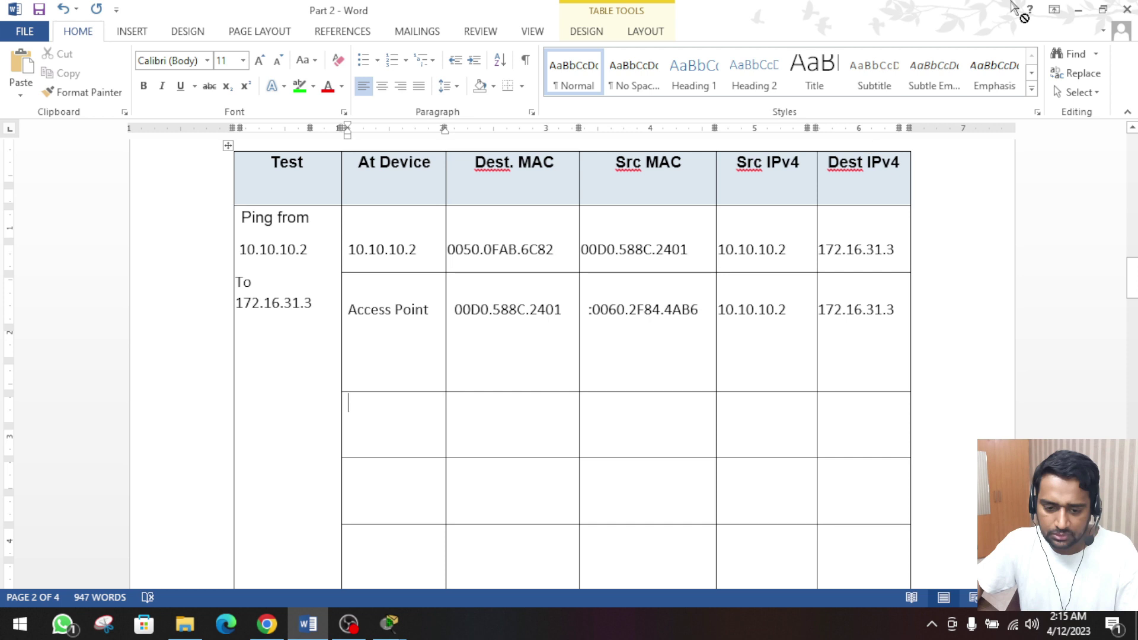
pyautogui.click(1079, 13)
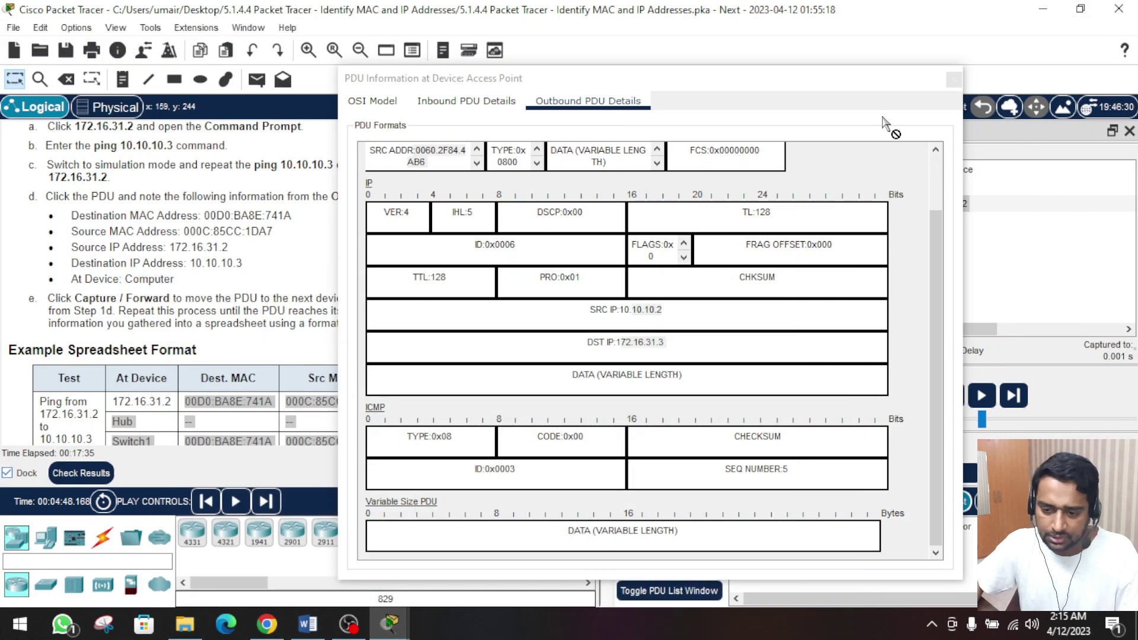
pyautogui.click(956, 76)
pyautogui.click(1014, 395)
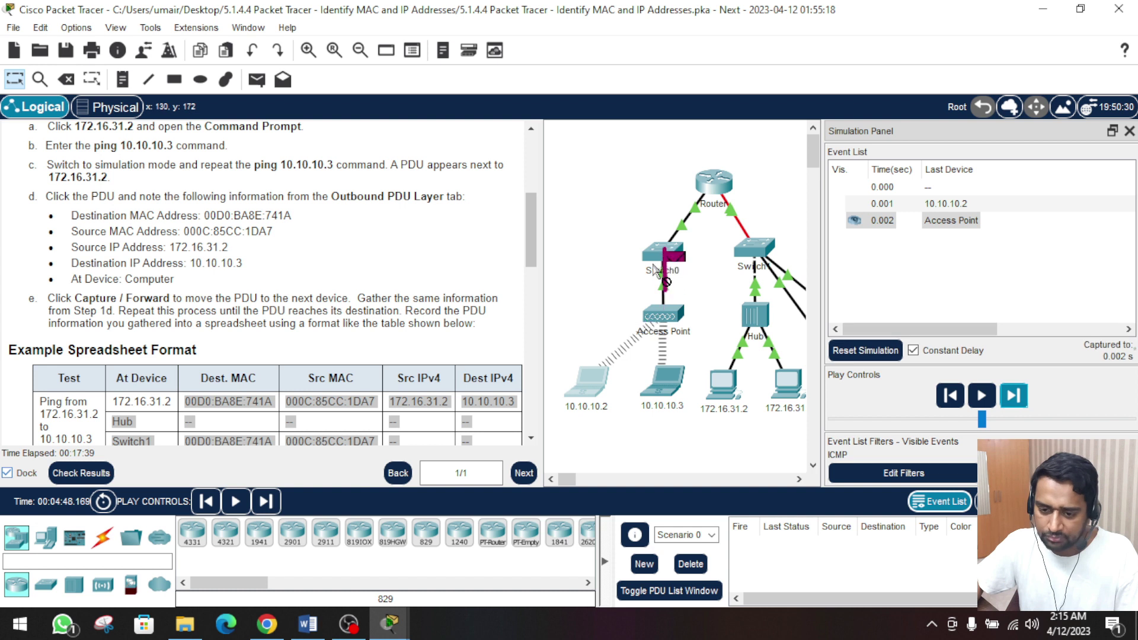
pyautogui.moveTo(667, 261)
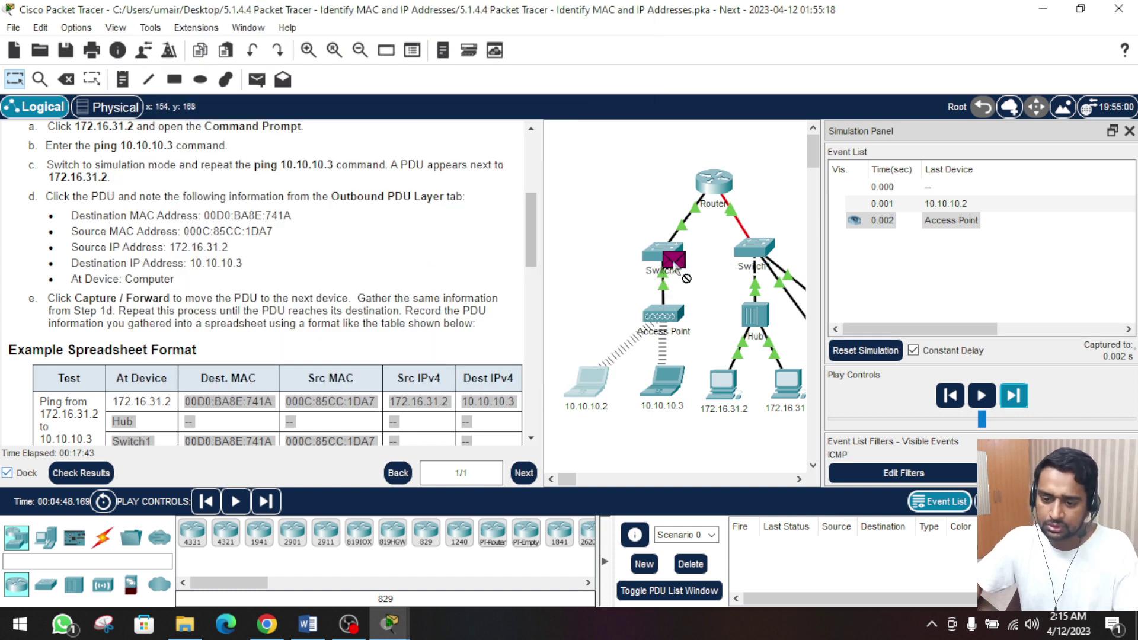
pyautogui.click(674, 259)
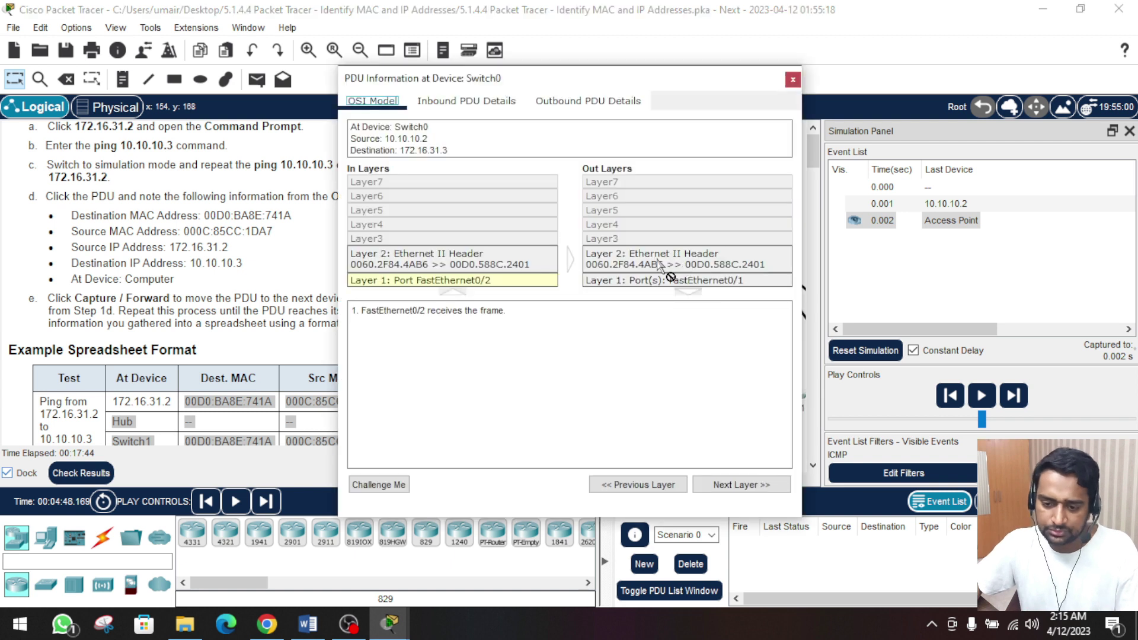
pyautogui.click(575, 102)
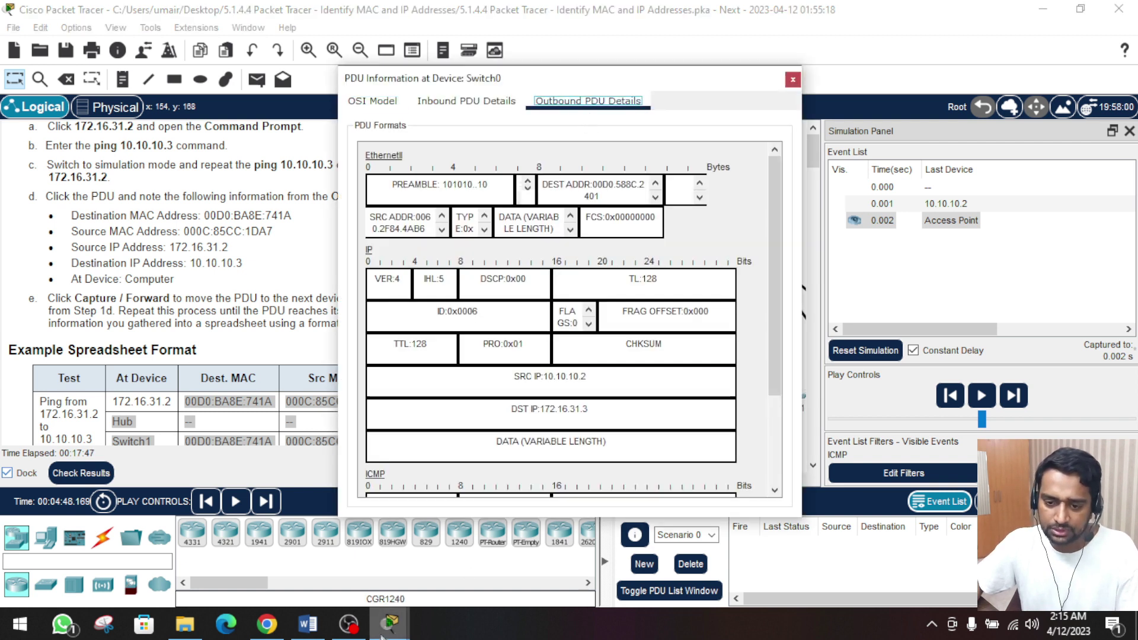
# - Enter Switch0 as the At Device in the third device row of the Word table
pyautogui.click(308, 624)
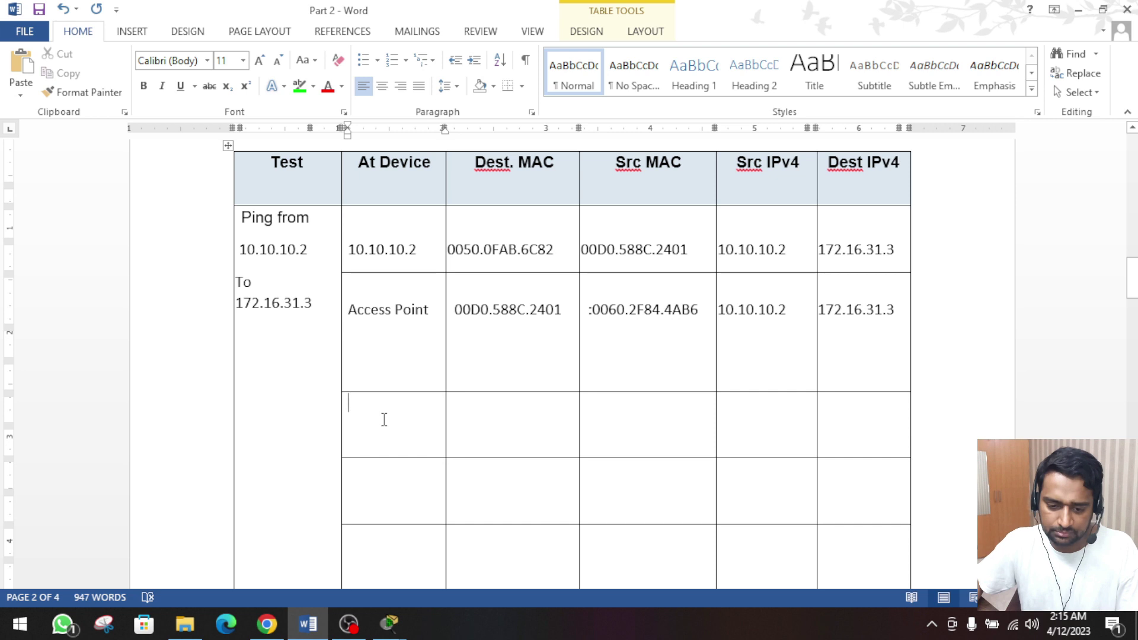
pyautogui.write('Switch')
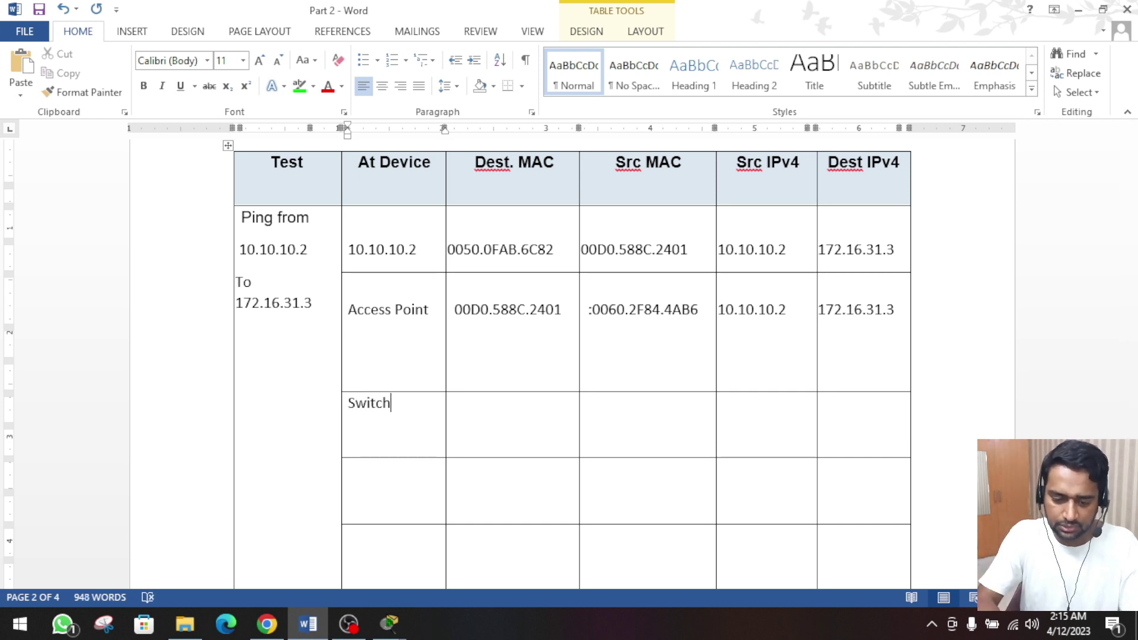
pyautogui.write('0')
pyautogui.press('Tab')
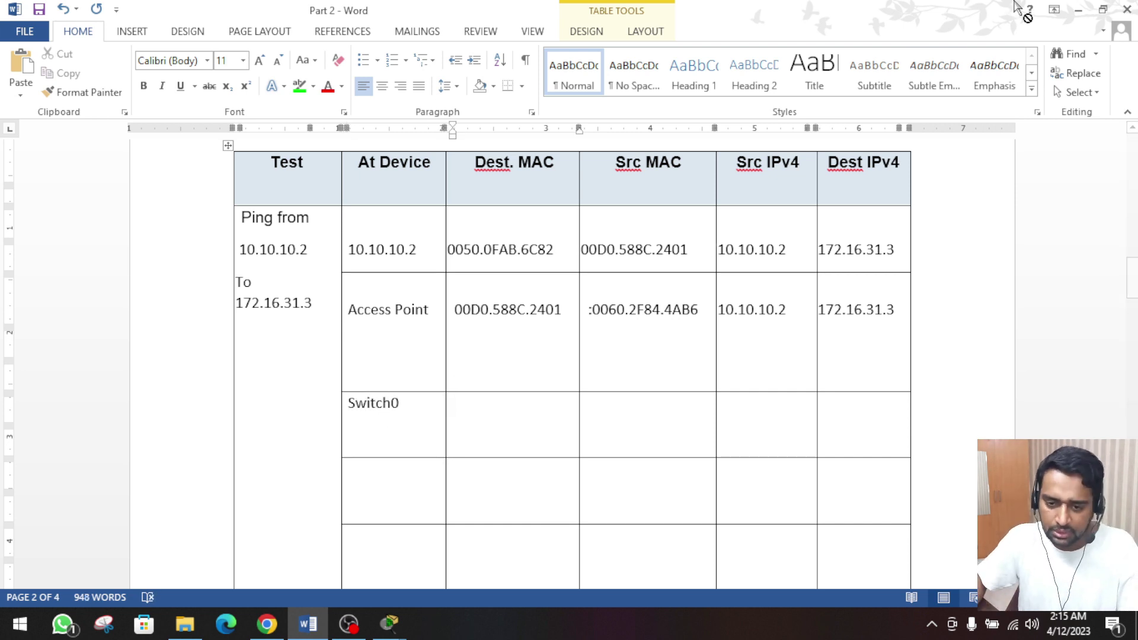
# - Copy DEST ADDR, 00D0.588C.2401, from Switch0's outbound PDU details in Packet Tracer into the third device row's Dest. MAC cell in Word
pyautogui.hotkey('alt', 'Tab')
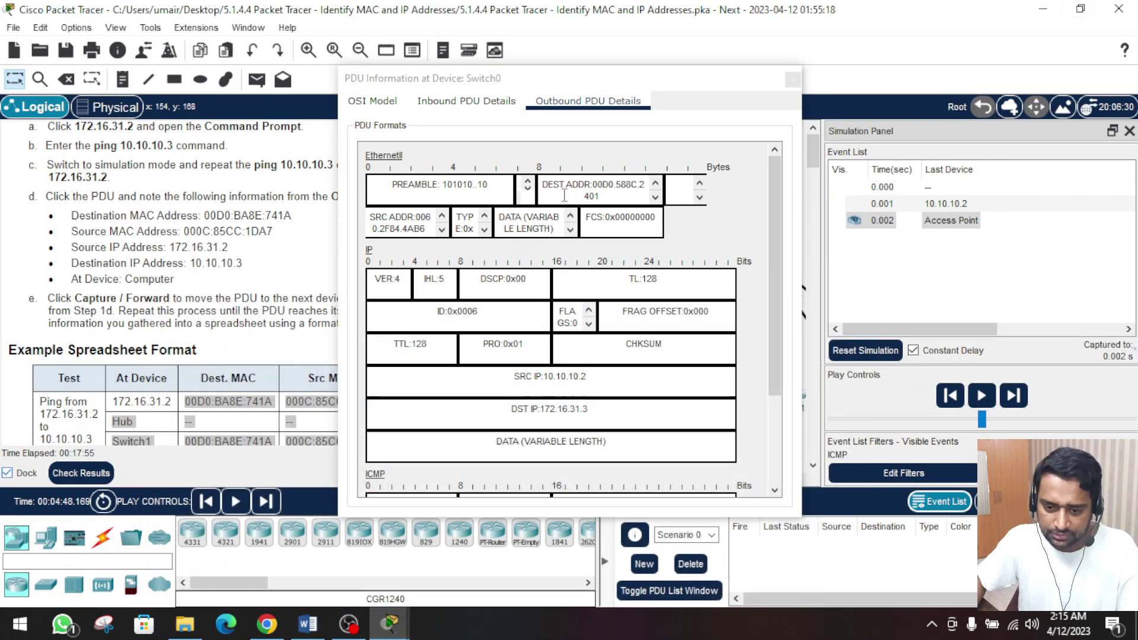
pyautogui.click(595, 184)
pyautogui.moveTo(592, 184); pyautogui.dragTo(602, 197)
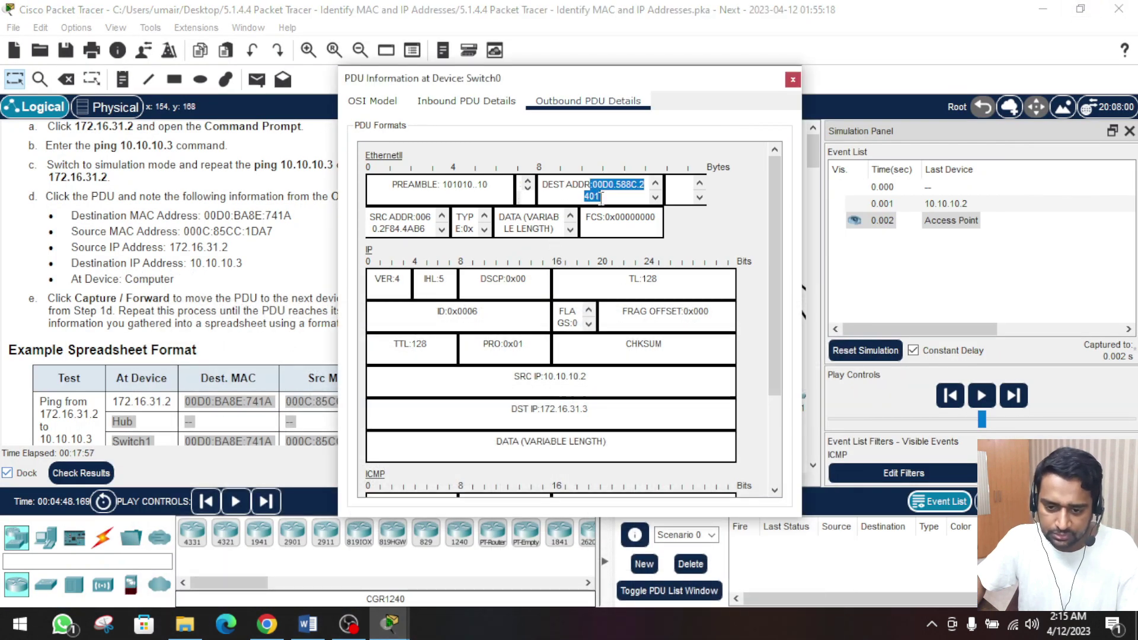
pyautogui.rightClick(616, 186)
pyautogui.click(637, 197)
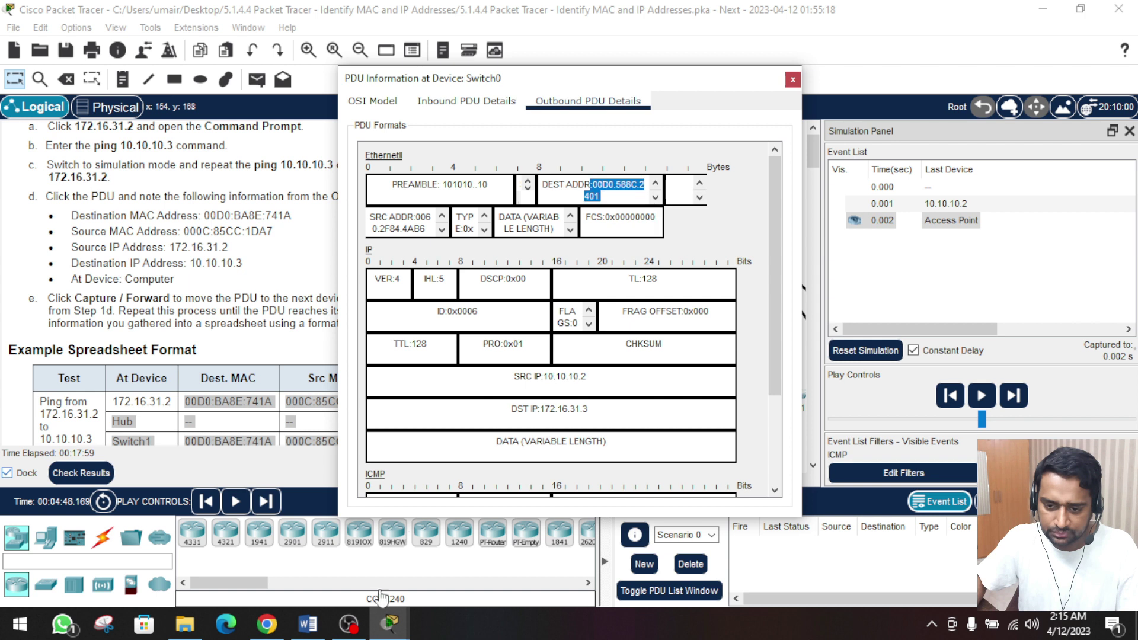
pyautogui.click(308, 624)
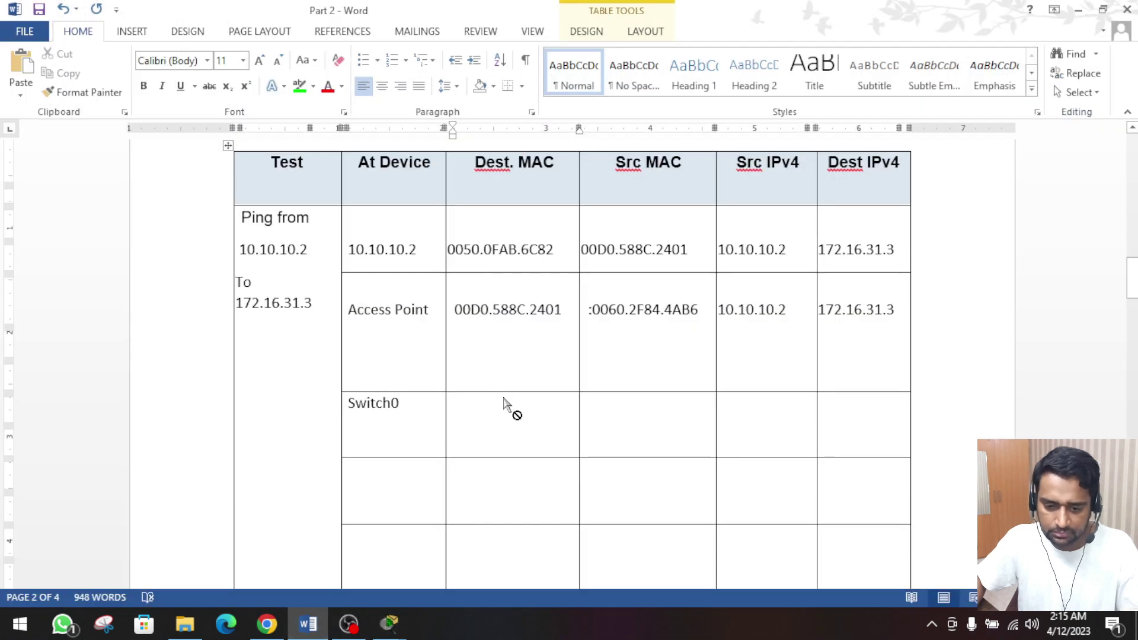
pyautogui.hotkey('ctrl', 'v')
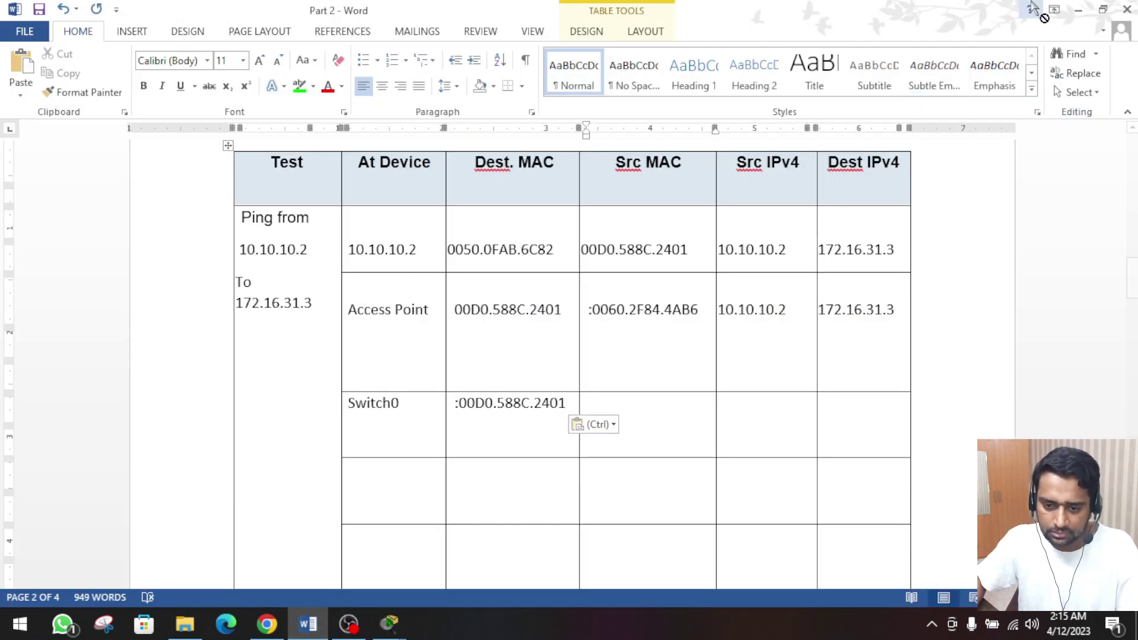
# - Copy SRC ADDR, 0060.2F84.4AB6, from Switch0's PDU details in Packet Tracer into the Src MAC cell of the Switch0 row in Word
pyautogui.click(1079, 10)
pyautogui.scroll(-1, 472, 235)
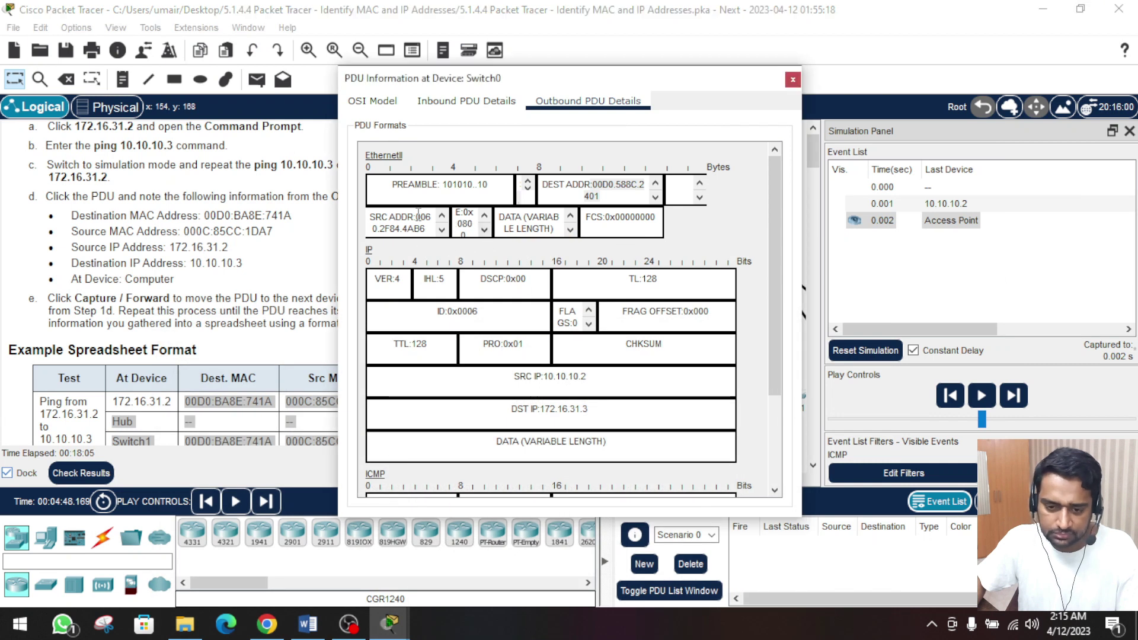
pyautogui.moveTo(418, 216); pyautogui.dragTo(430, 231)
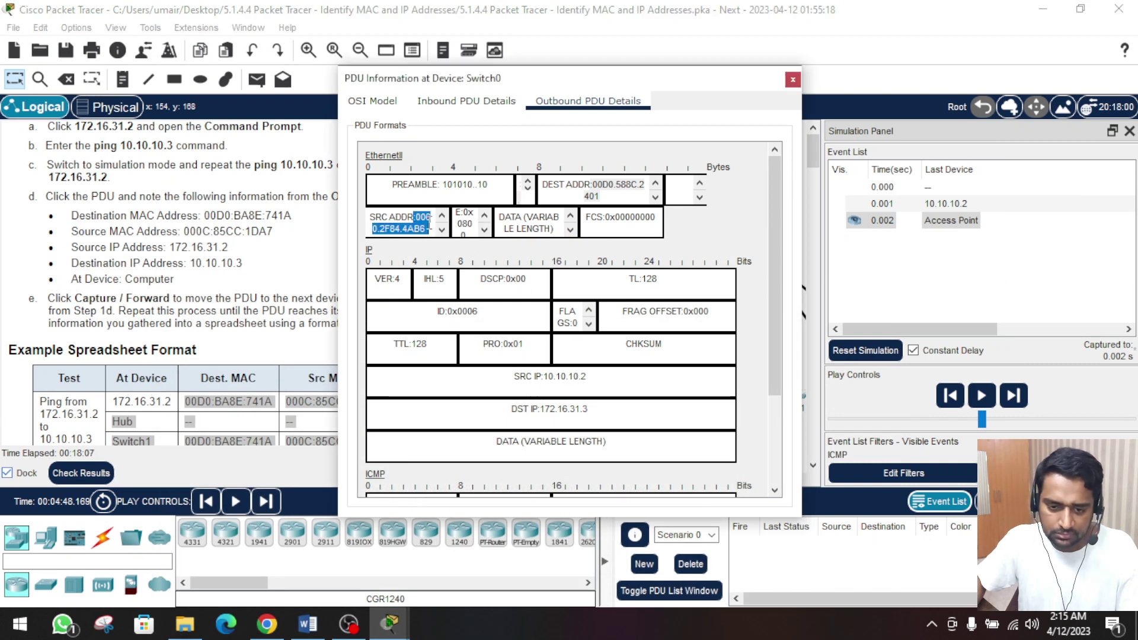
pyautogui.click(316, 628)
pyautogui.click(627, 415)
pyautogui.hotkey('ctrl', 'v')
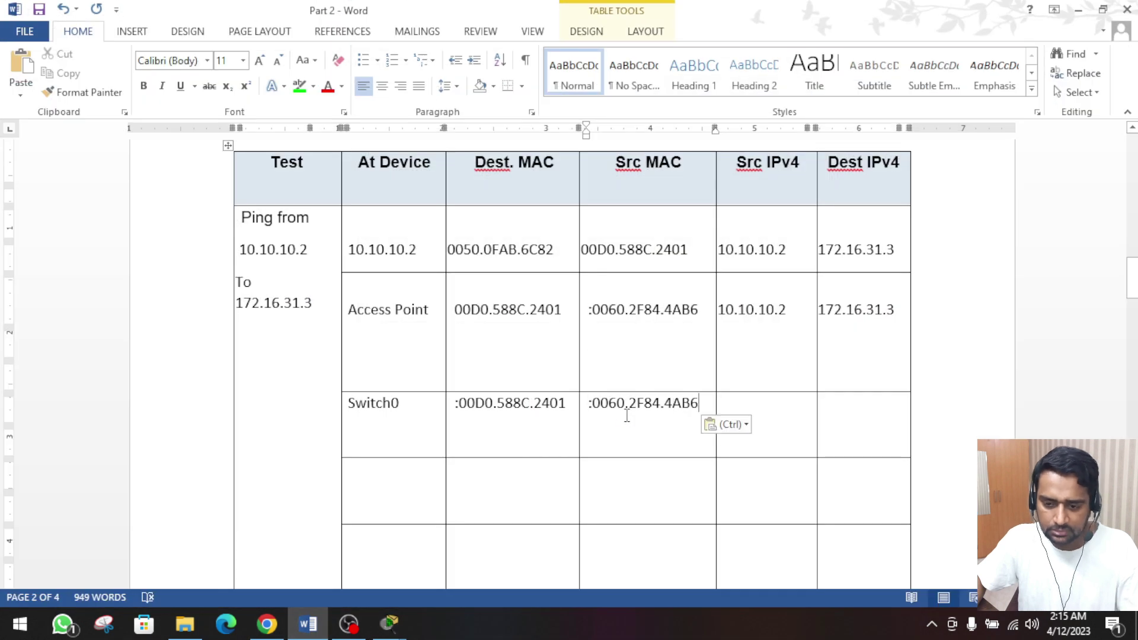
# - Check Switch0's source and destination IPs in Packet Tracer, and copy 10.10.10.2 and 172.16.31.3 from the Access Point row into its IPv4 cells in Word
pyautogui.click(800, 407)
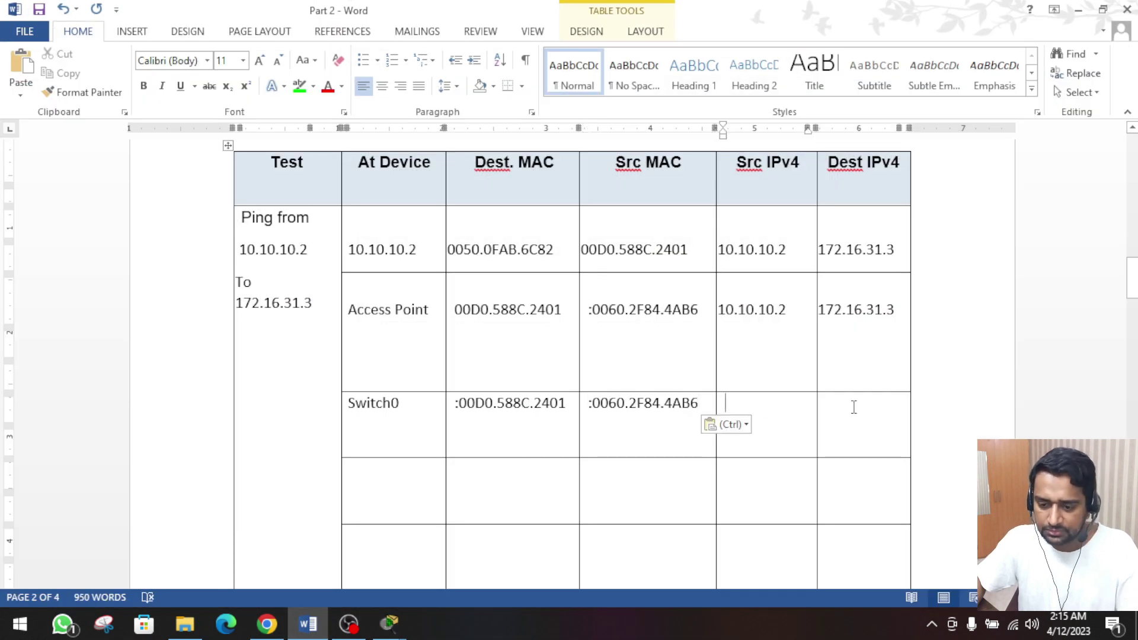
pyautogui.click(762, 191)
pyautogui.click(883, 169)
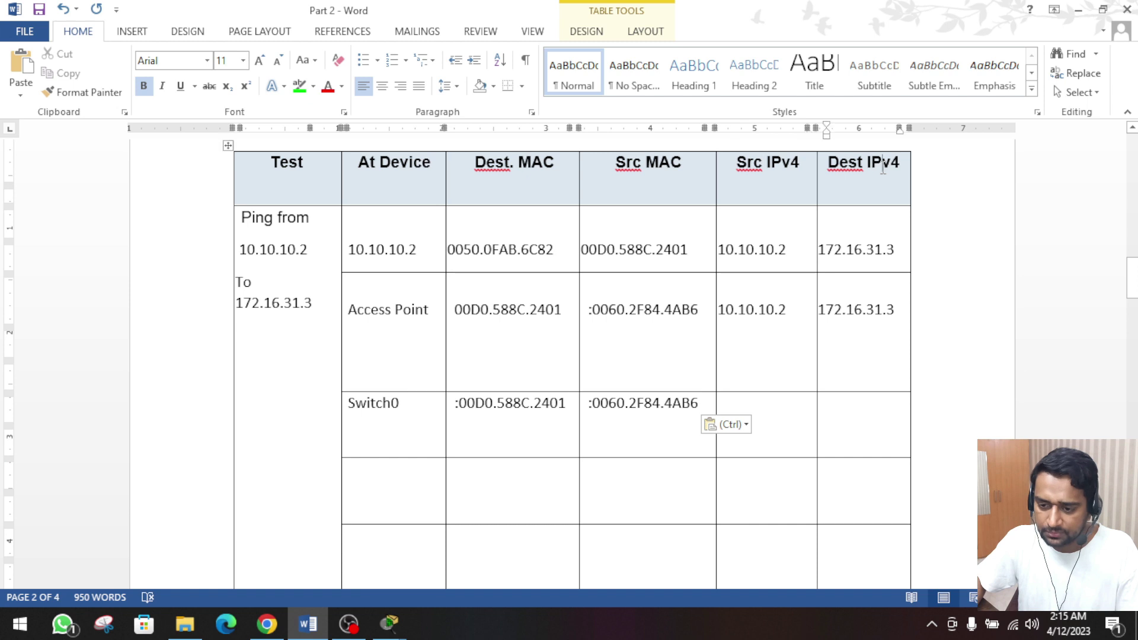
pyautogui.click(770, 405)
pyautogui.click(1079, 10)
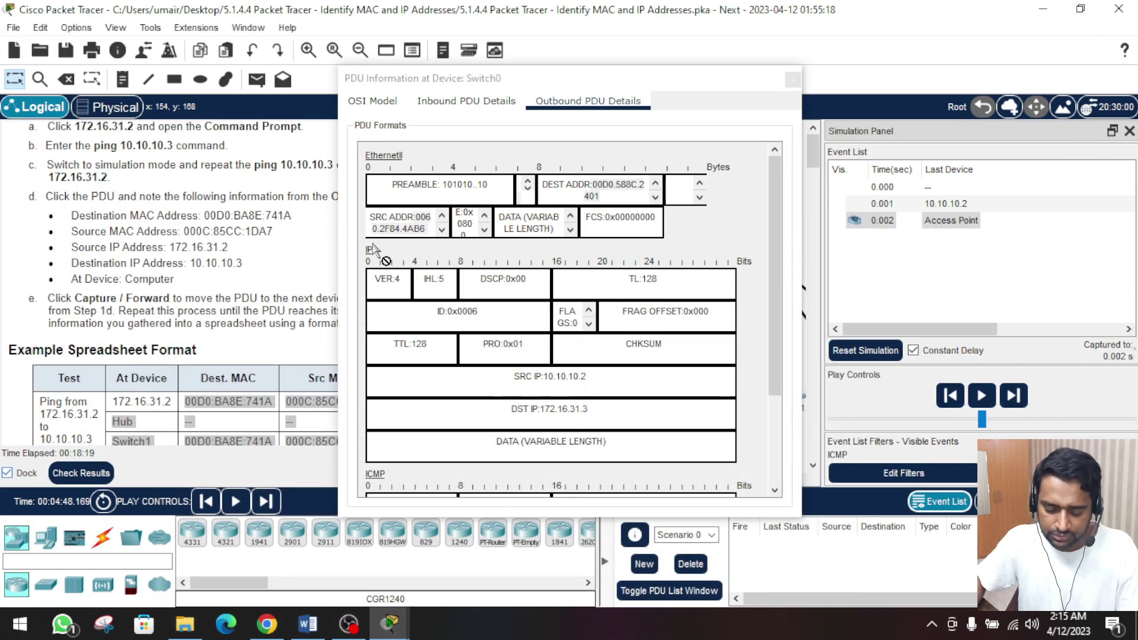
pyautogui.moveTo(513, 382); pyautogui.dragTo(580, 373)
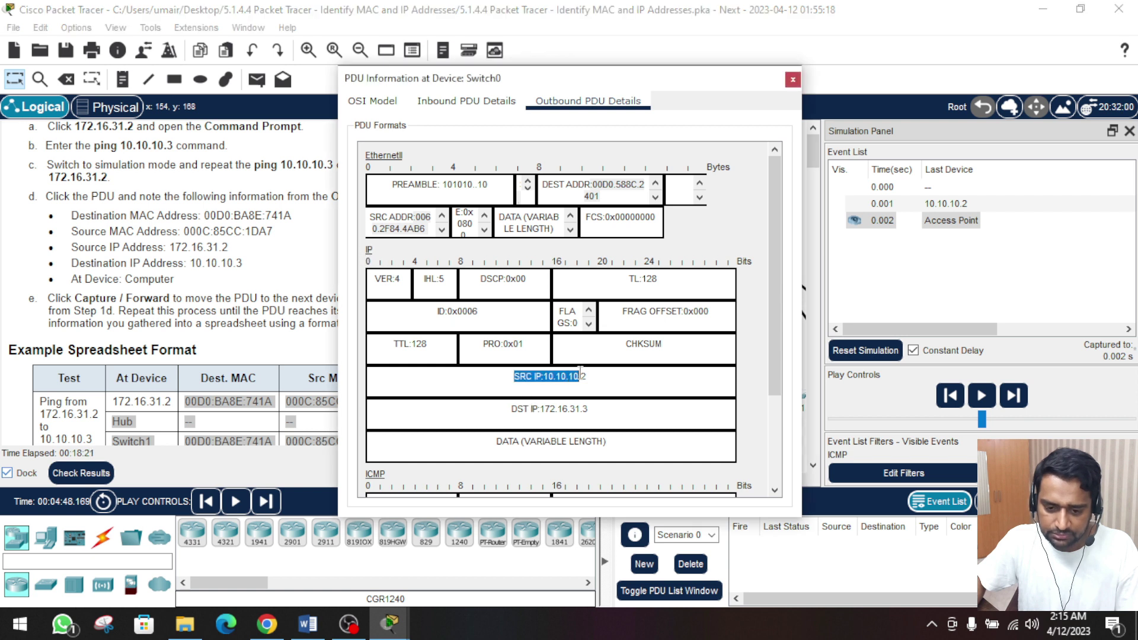
pyautogui.moveTo(517, 409); pyautogui.dragTo(610, 404)
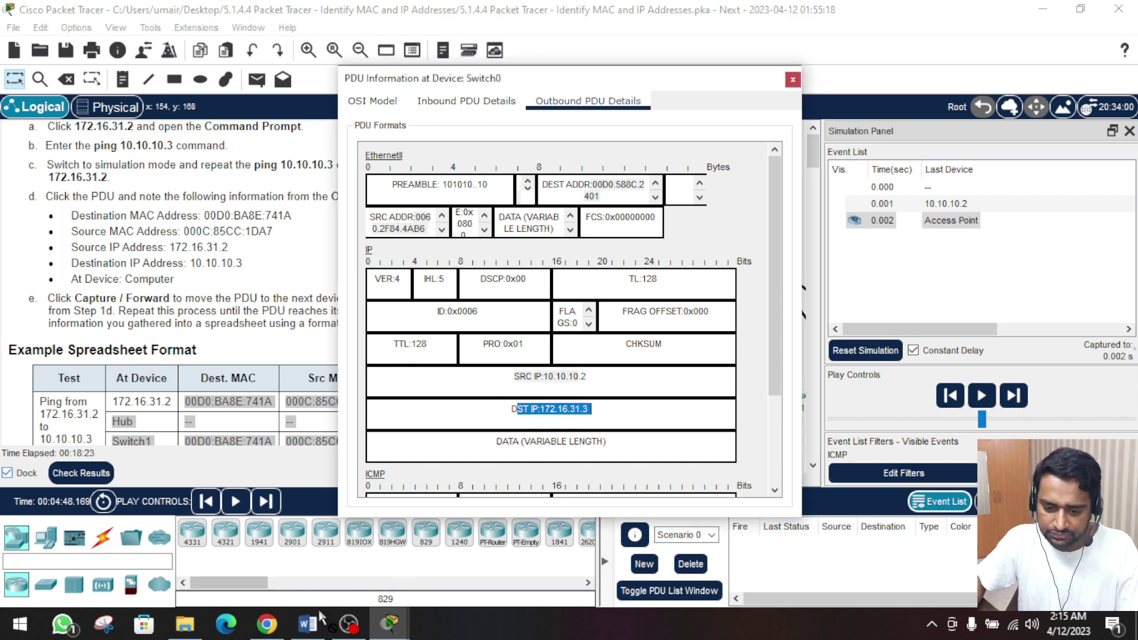
pyautogui.hotkey('alt', 'Tab')
pyautogui.moveTo(719, 312); pyautogui.dragTo(893, 311)
pyautogui.click(752, 407)
pyautogui.hotkey('ctrl', 'v')
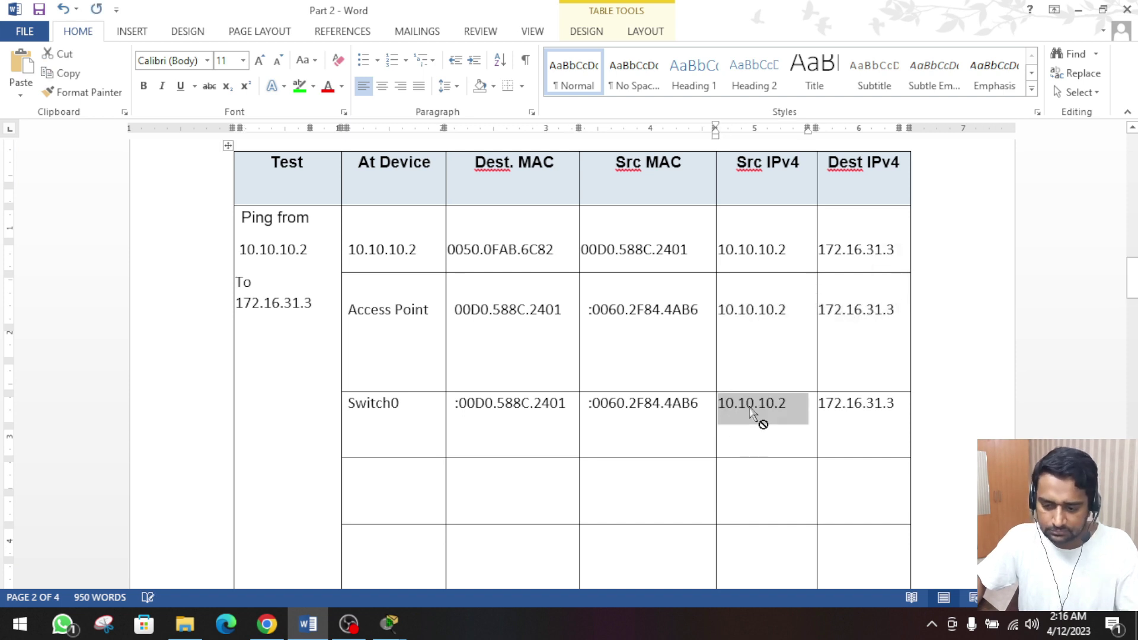
# - Advance the simulation in Packet Tracer to move the PDU to the Router, and open its outbound PDU details
pyautogui.click(404, 444)
pyautogui.scroll(-1, 549, 432)
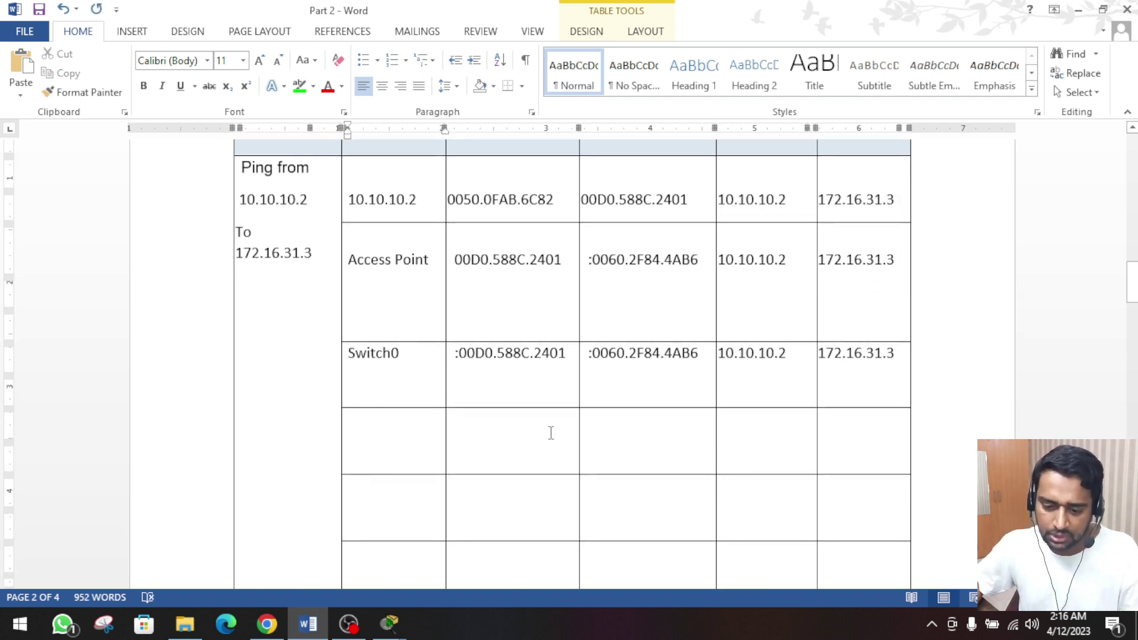
pyautogui.hotkey('alt', 'Tab')
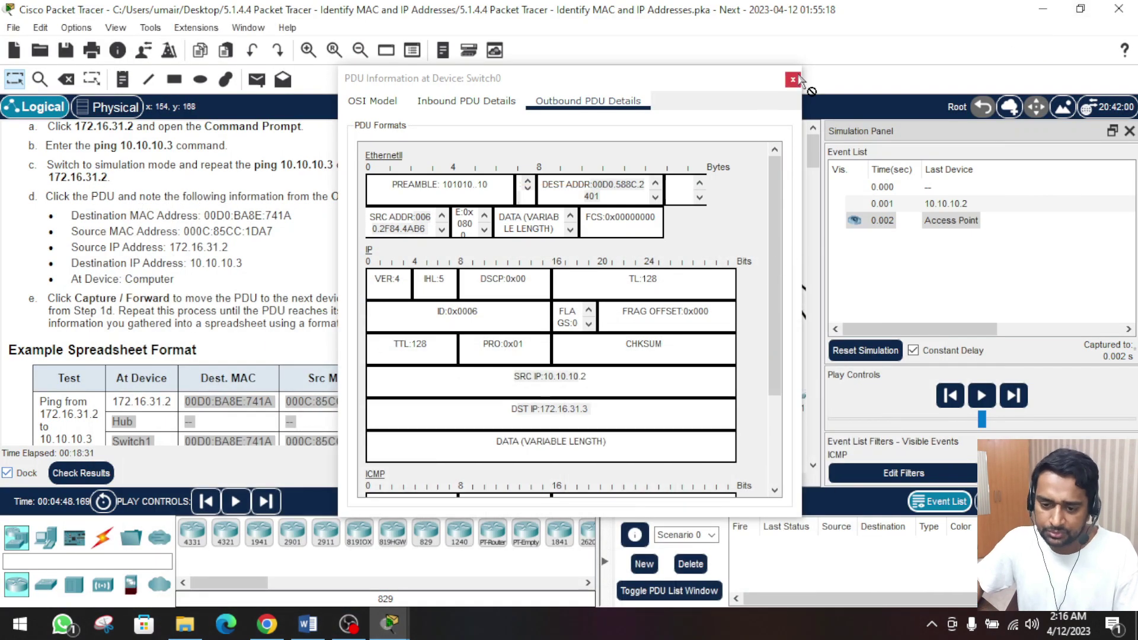
pyautogui.click(1015, 397)
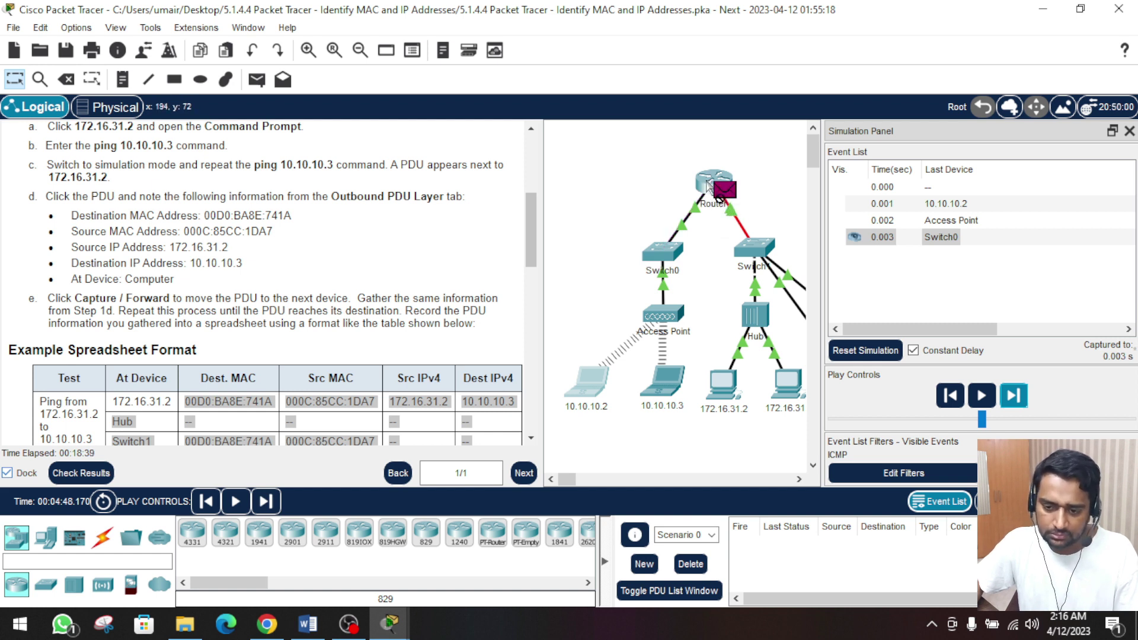
pyautogui.moveTo(710, 186)
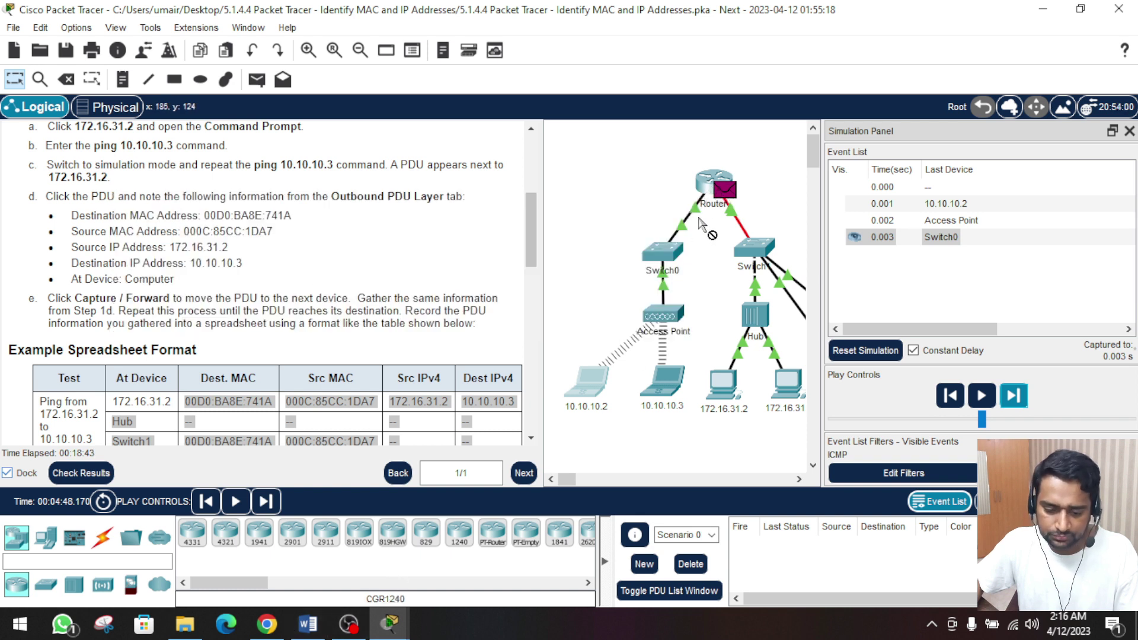
pyautogui.click(722, 189)
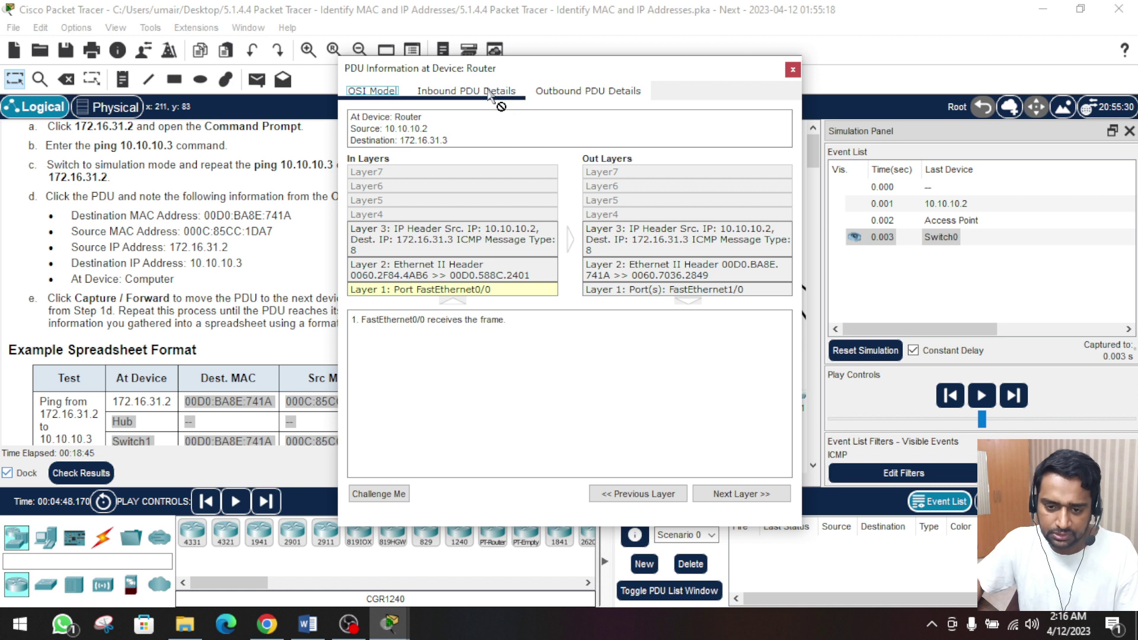
pyautogui.click(590, 91)
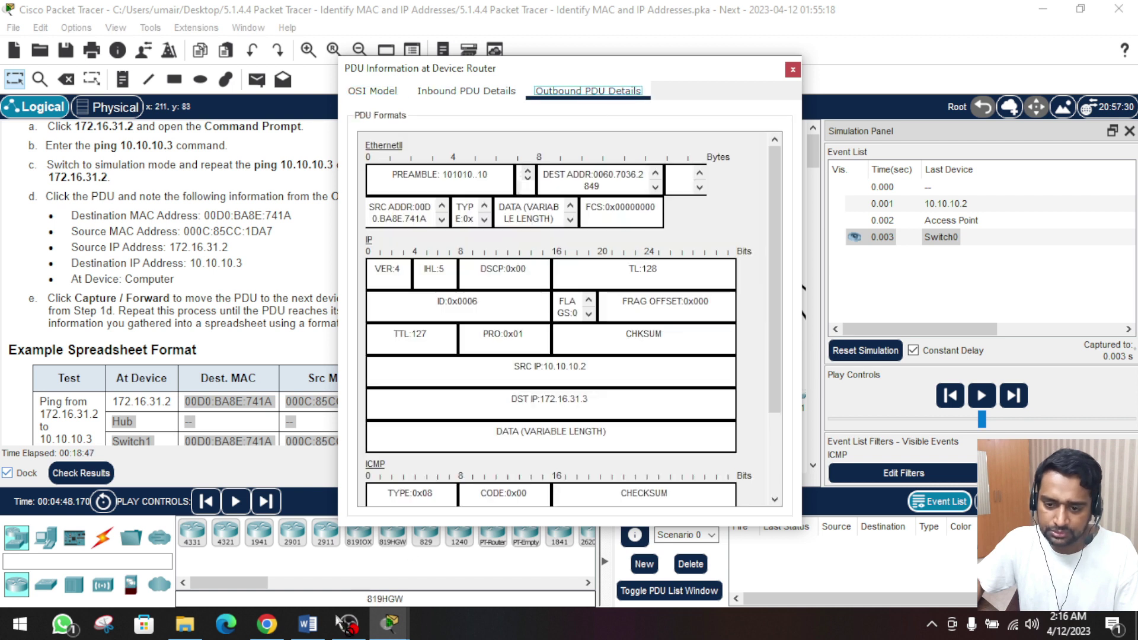
# - Enter Router as the At Device in the fourth device row of the Word table
pyautogui.click(307, 623)
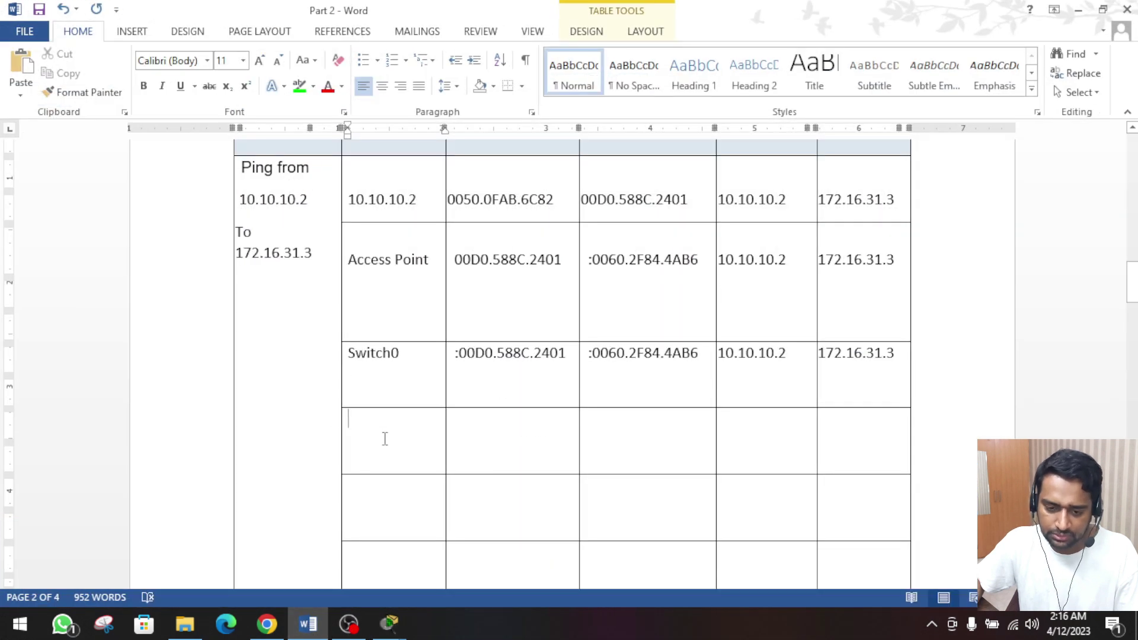
pyautogui.write('Router')
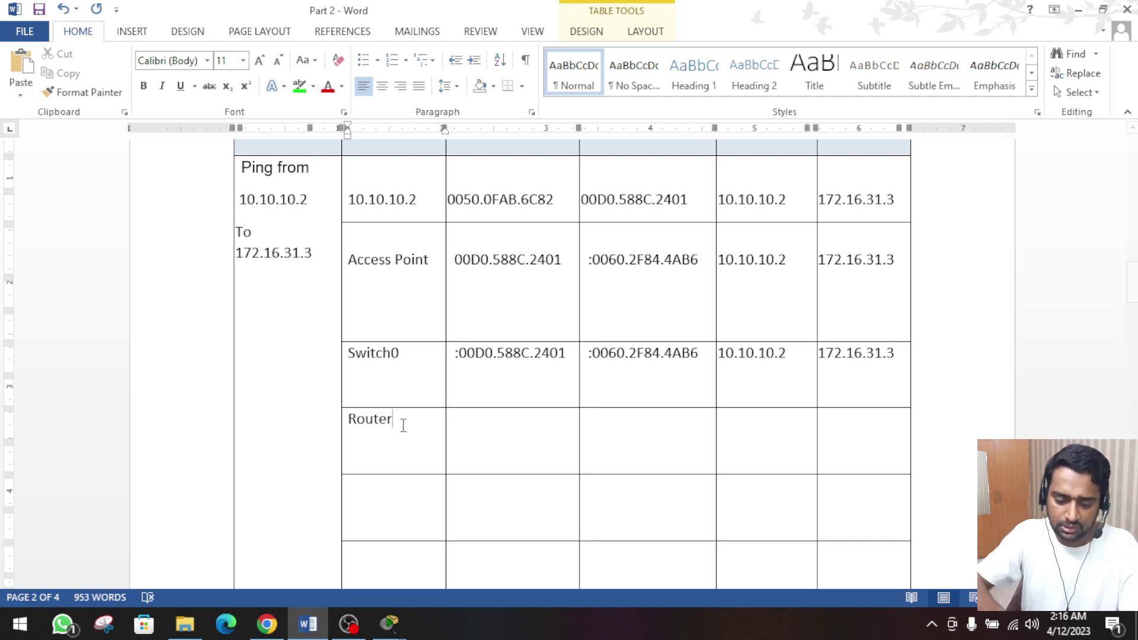
pyautogui.click(473, 442)
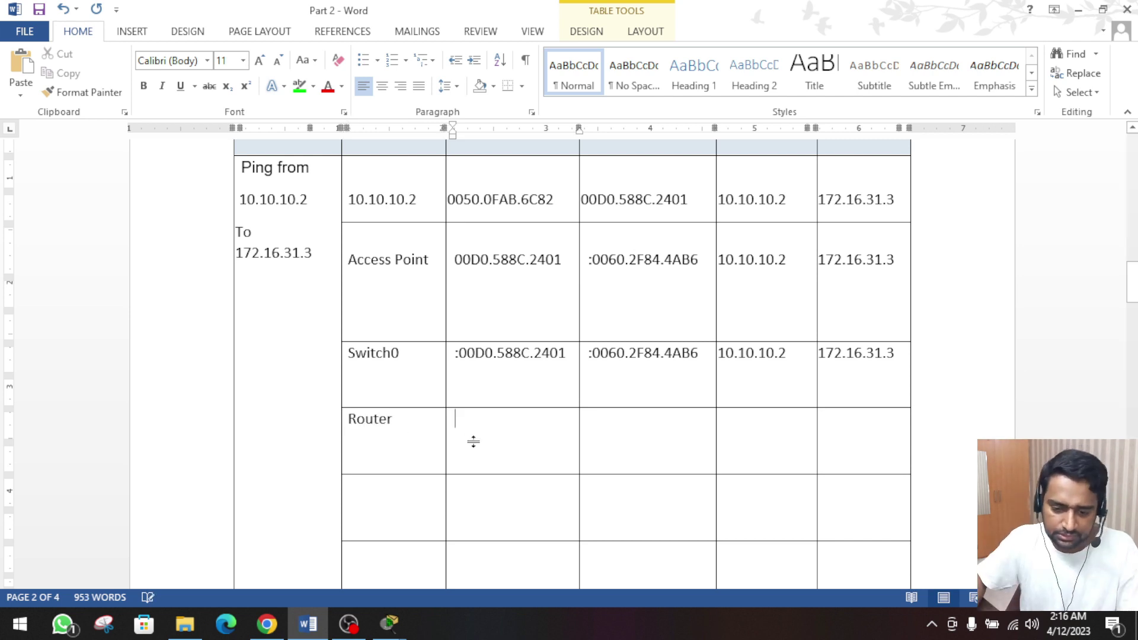
# - Copy DEST ADDR, 0060.7036.2849, from the Router's outbound PDU details in Packet Tracer into the Dest. MAC cell of the Router row in Word
pyautogui.scroll(1, 497, 463)
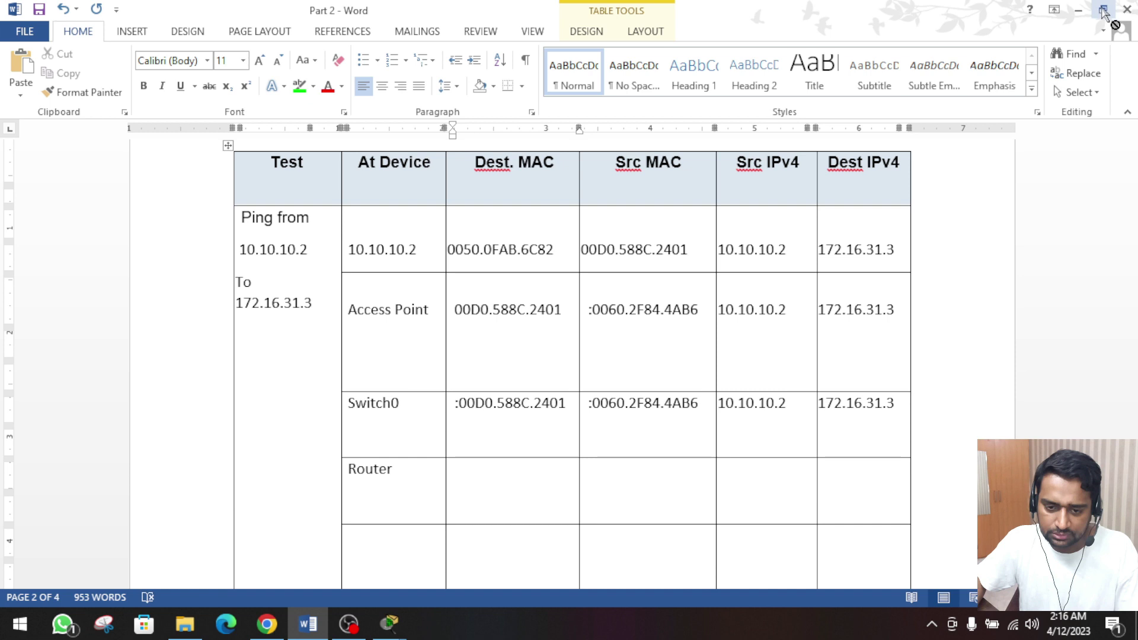
pyautogui.click(1076, 8)
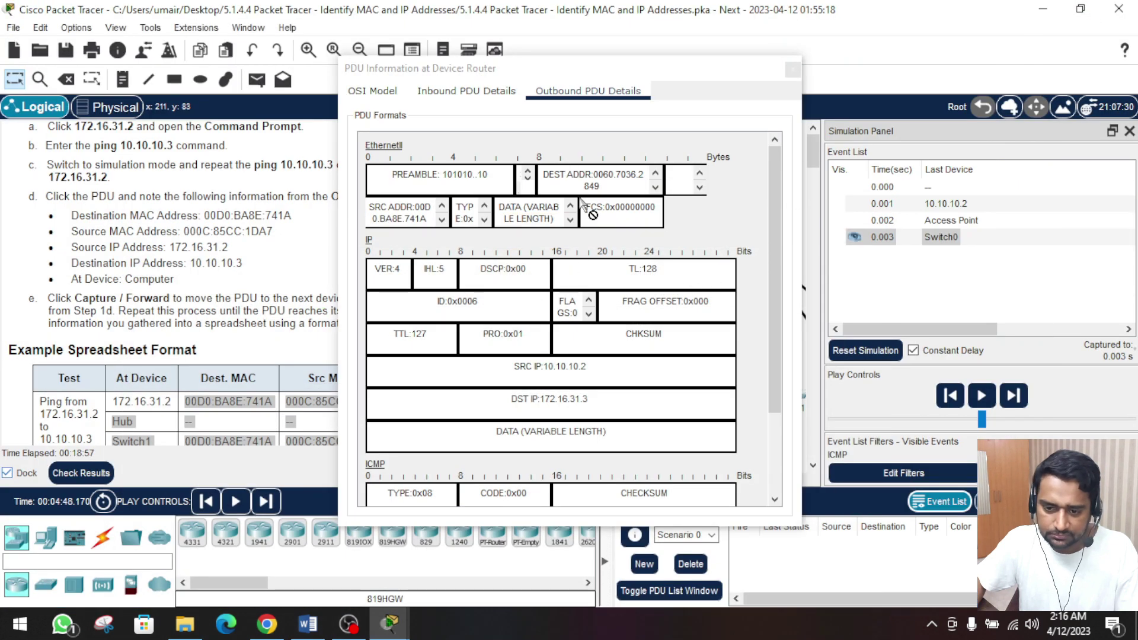
pyautogui.moveTo(594, 172); pyautogui.dragTo(602, 186)
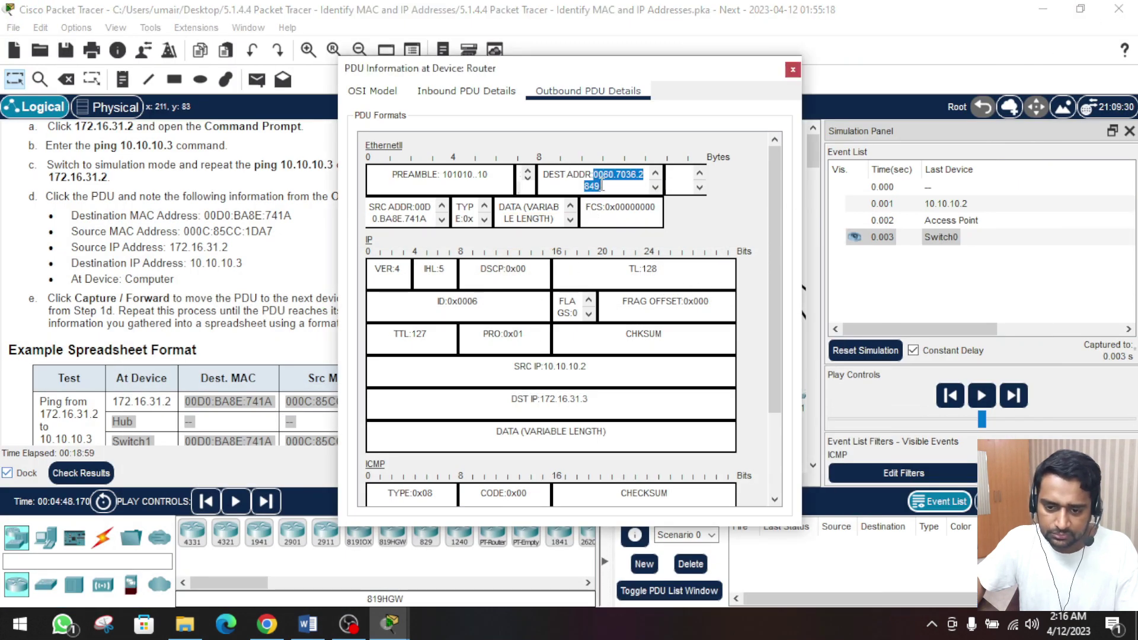
pyautogui.rightClick(609, 172)
pyautogui.click(628, 195)
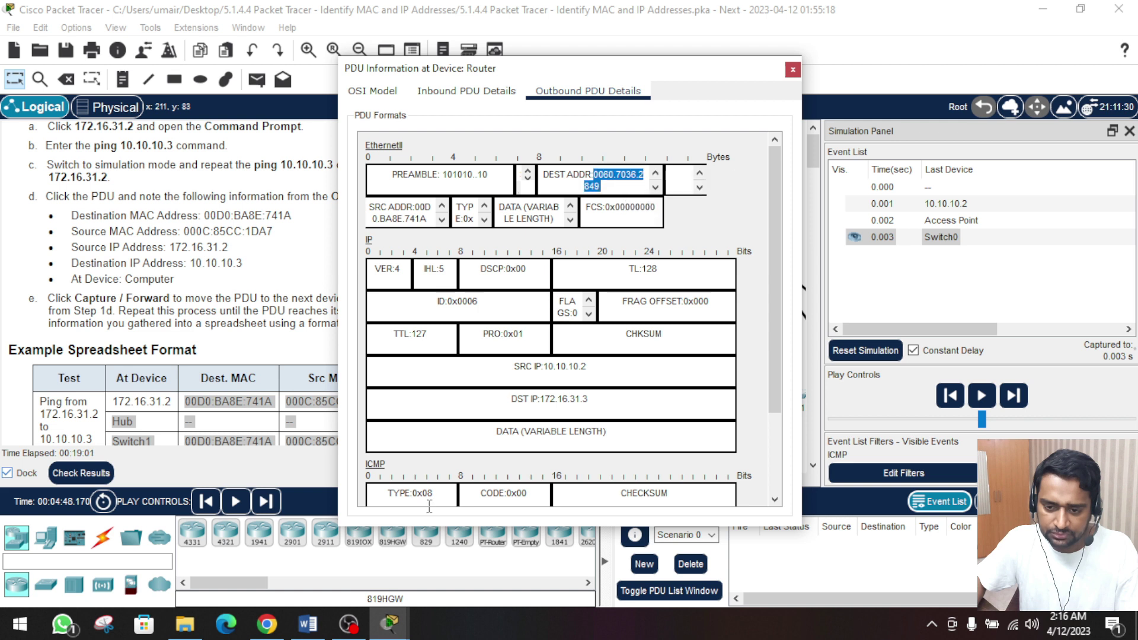
pyautogui.hotkey('alt', 'Tab')
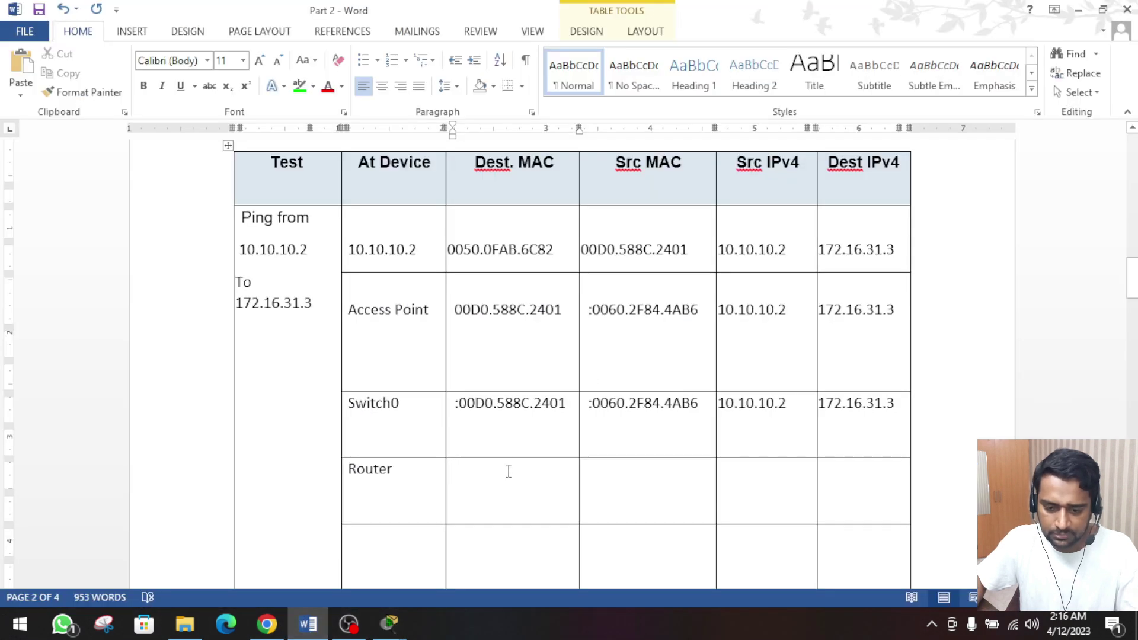
pyautogui.hotkey('ctrl', 'v')
pyautogui.press('Tab')
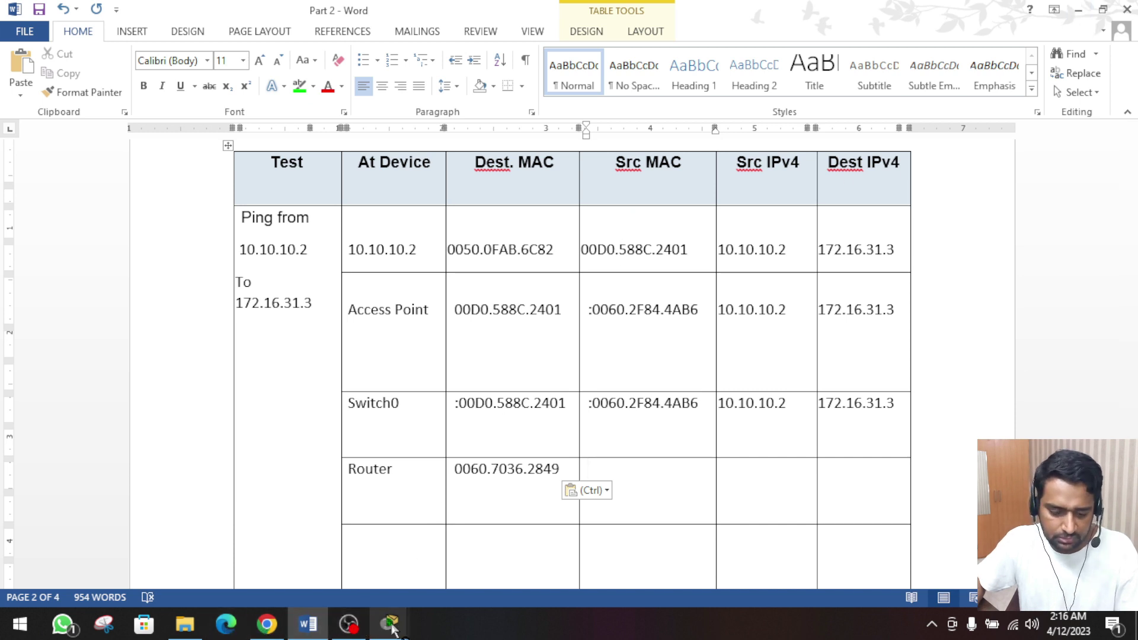
# - Copy SRC ADDR, 00D0.BA8E.741A, from the Router's PDU details in Packet Tracer into the Src MAC cell of the Router row in Word
pyautogui.moveTo(390, 623)
pyautogui.click(332, 551)
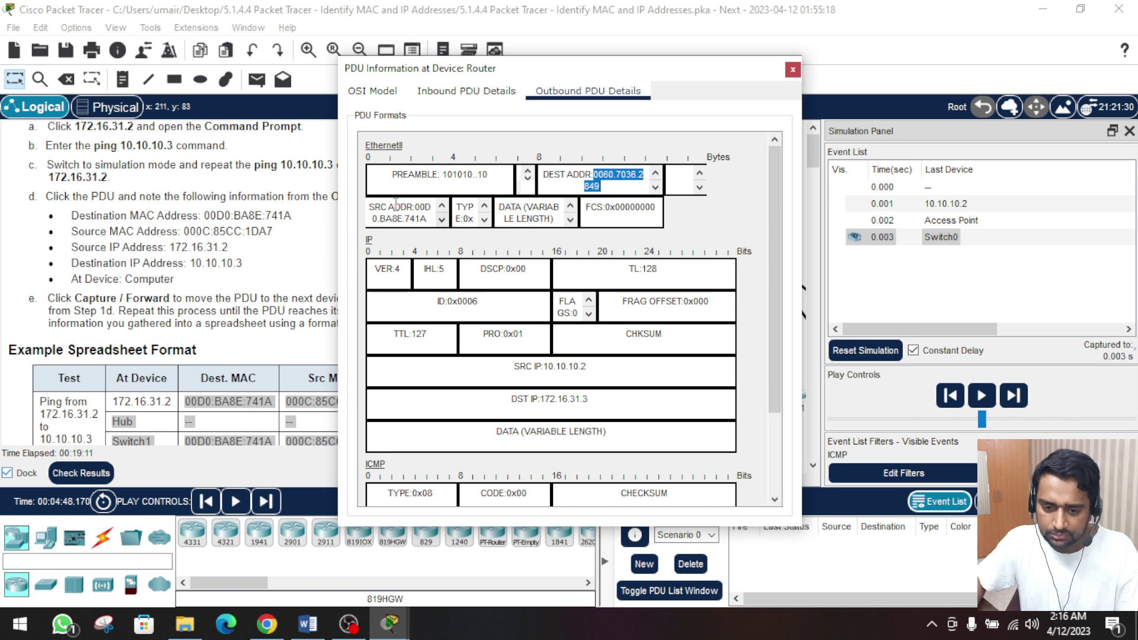
pyautogui.moveTo(418, 211); pyautogui.dragTo(428, 228)
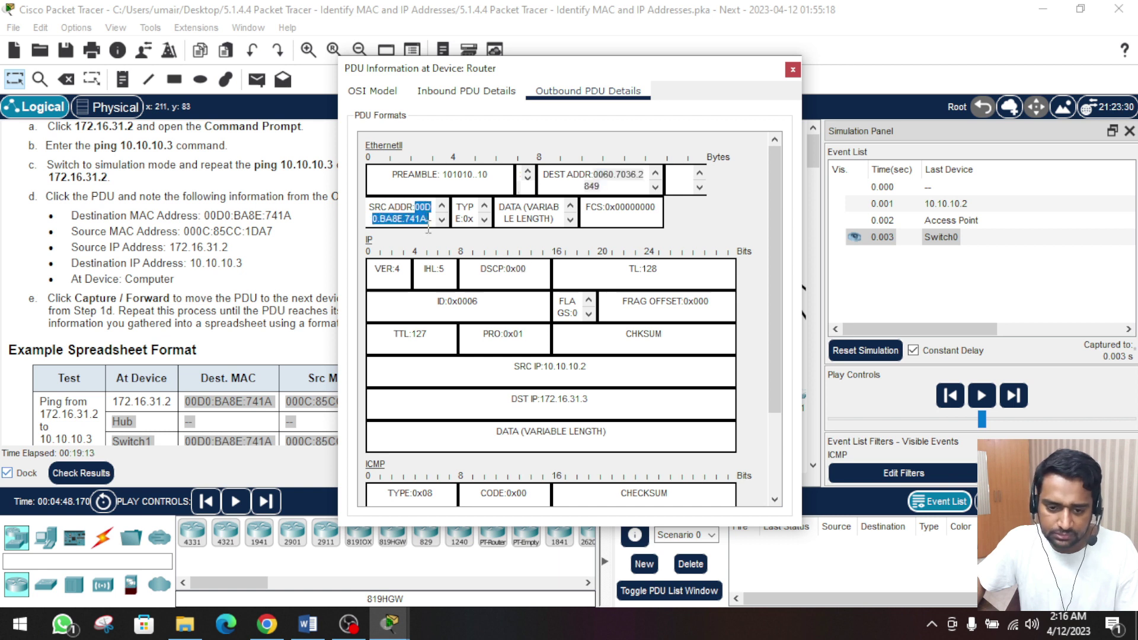
pyautogui.rightClick(422, 217)
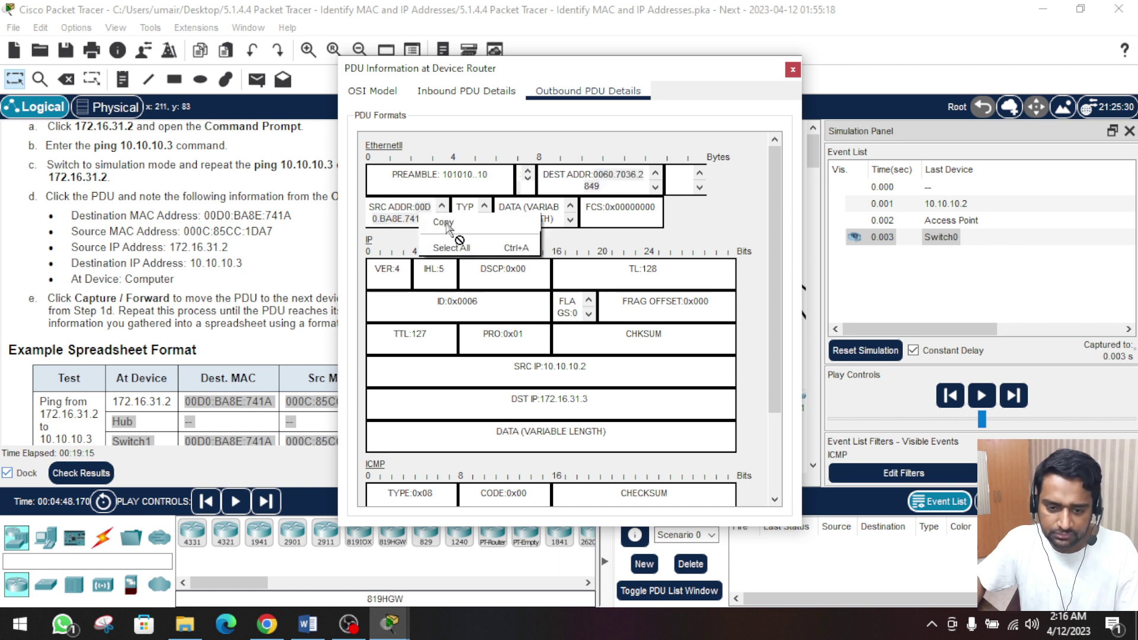
pyautogui.click(444, 223)
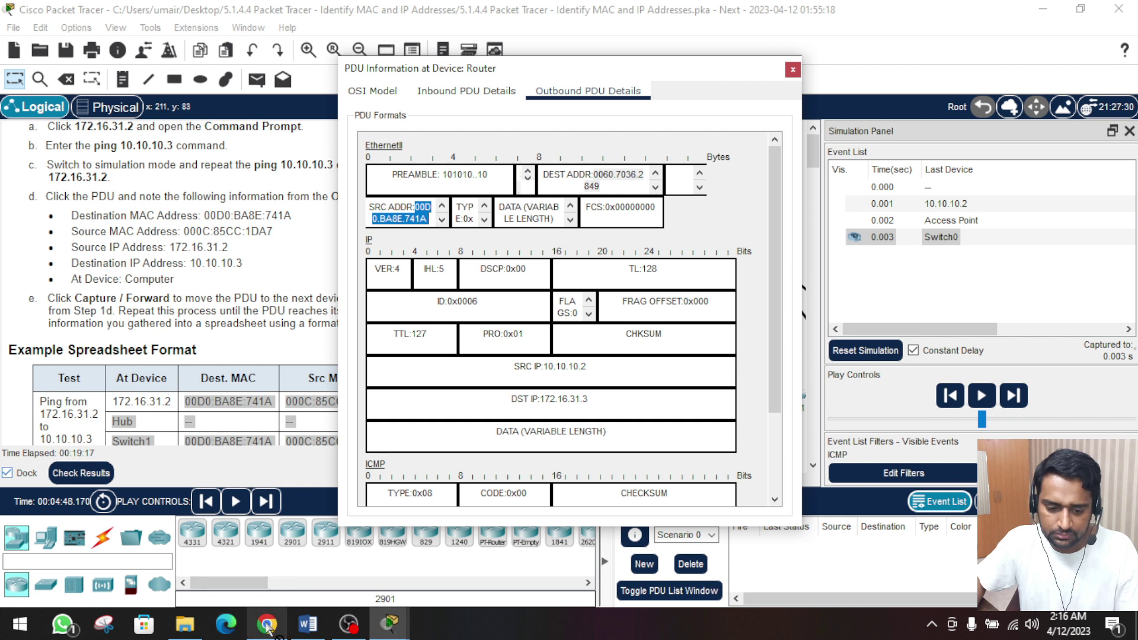
pyautogui.click(308, 623)
pyautogui.hotkey('ctrl', 'v')
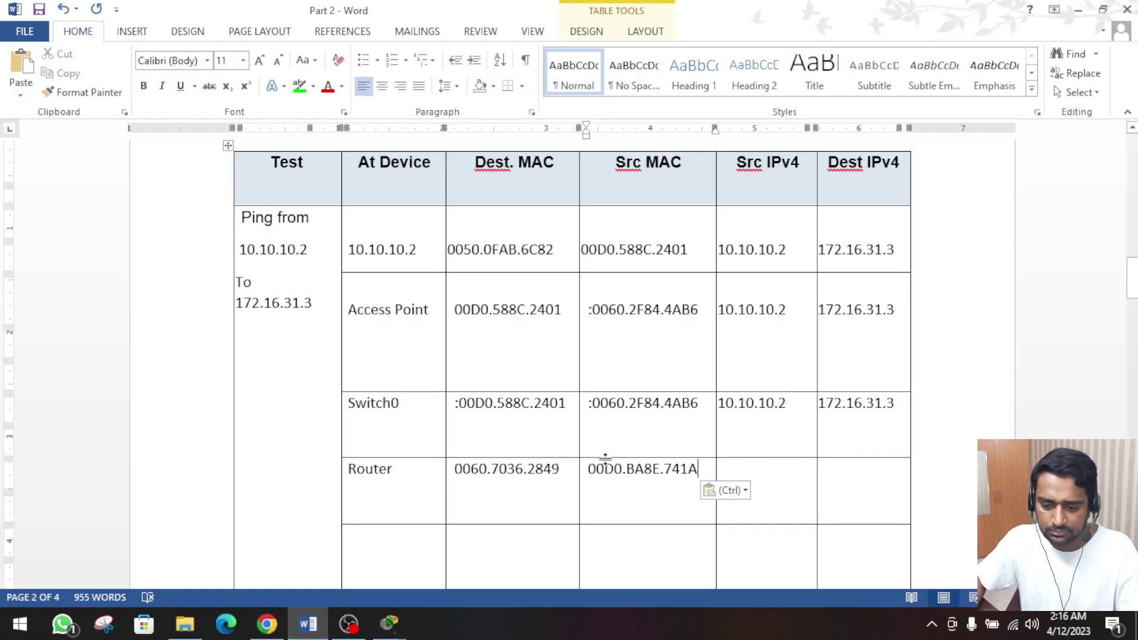
# - Check the Router's source and destination IPs in Packet Tracer, and copy 10.10.10.2 and 172.16.31.3 from the Switch0 row into its IPv4 cells in Word
pyautogui.moveTo(793, 405); pyautogui.dragTo(759, 406)
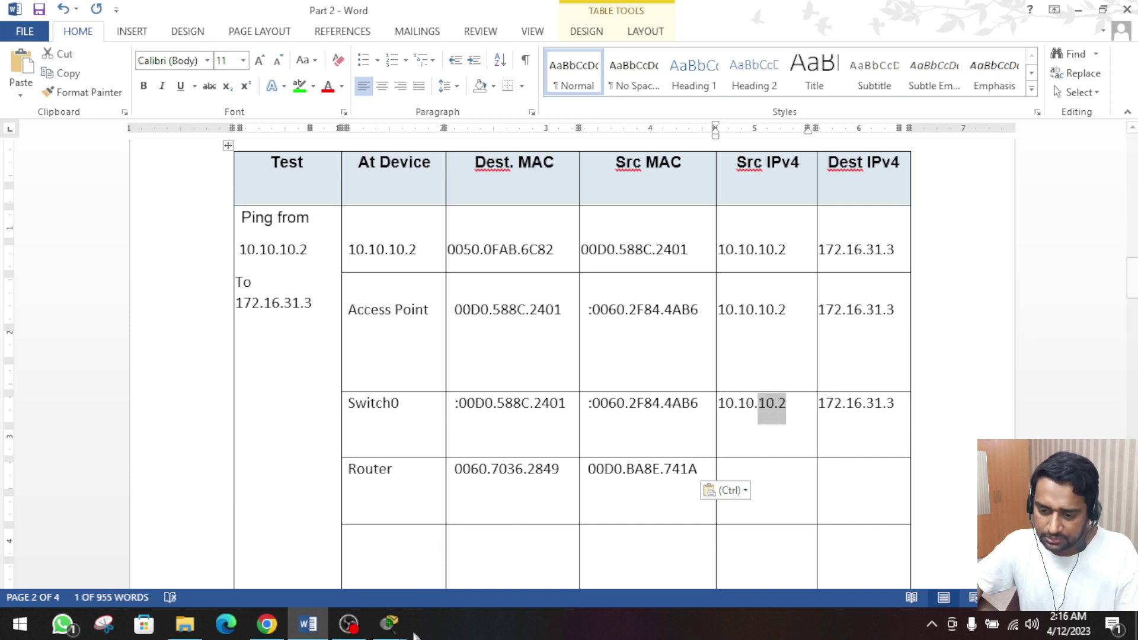
pyautogui.moveTo(412, 632)
pyautogui.click(379, 549)
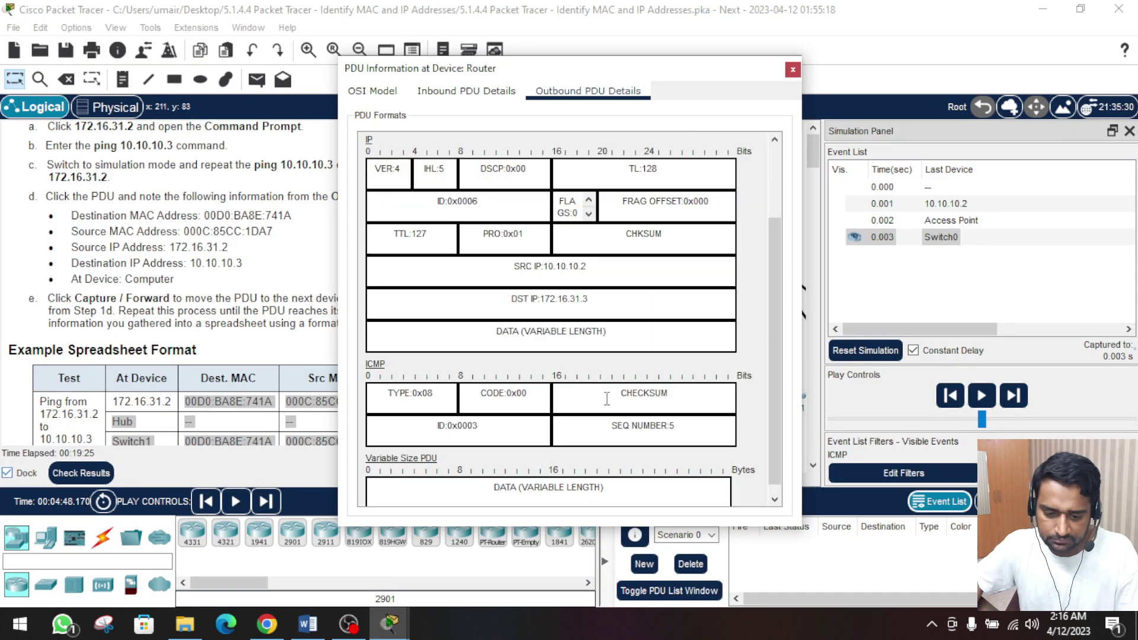
pyautogui.scroll(-1, 607, 398)
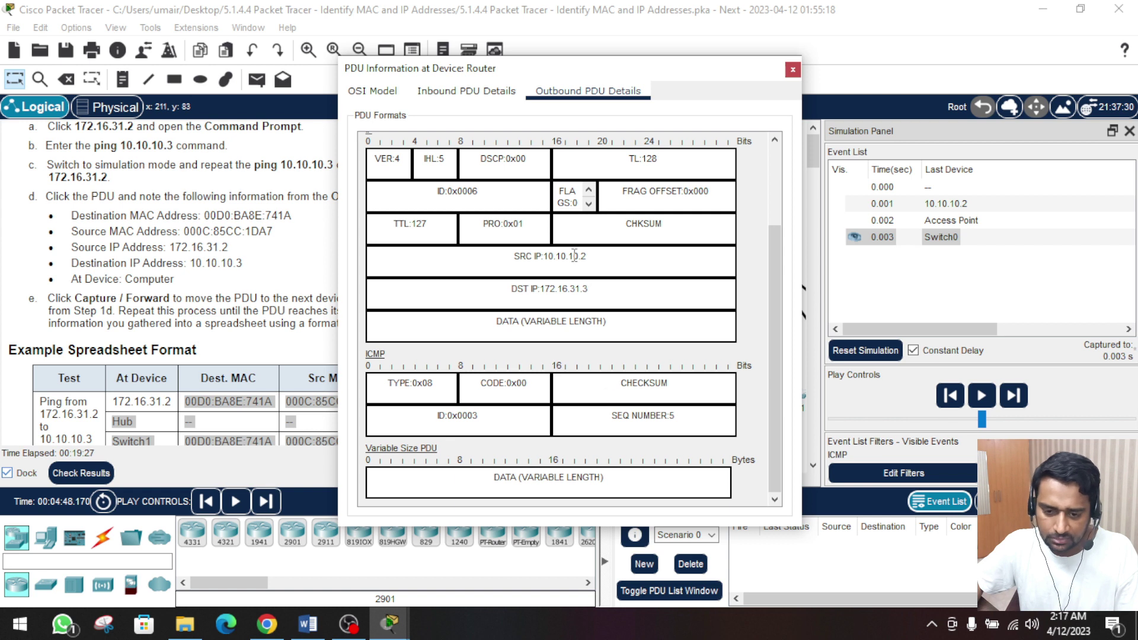
pyautogui.moveTo(598, 256); pyautogui.dragTo(568, 288)
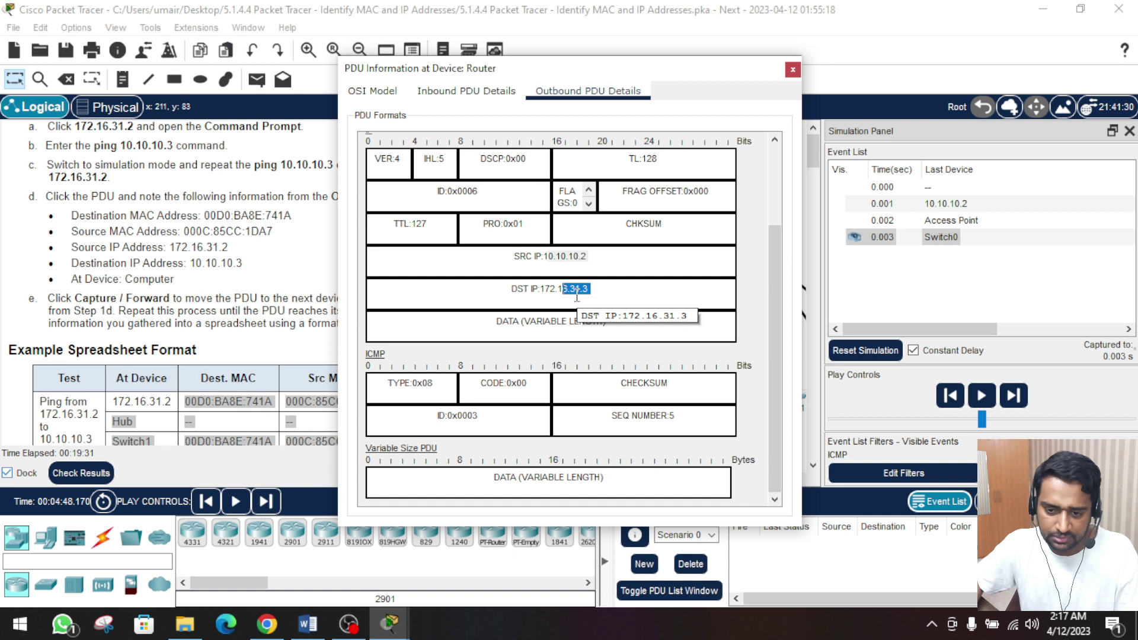
pyautogui.click(308, 624)
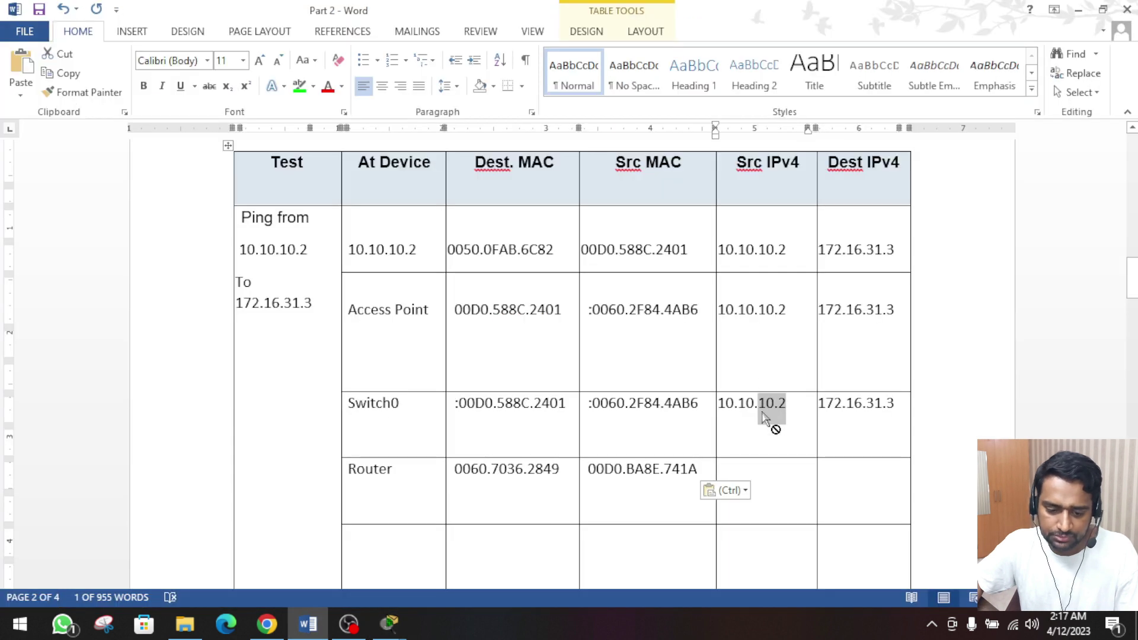
pyautogui.moveTo(720, 405); pyautogui.dragTo(880, 394)
pyautogui.hotkey('ctrl', 'c')
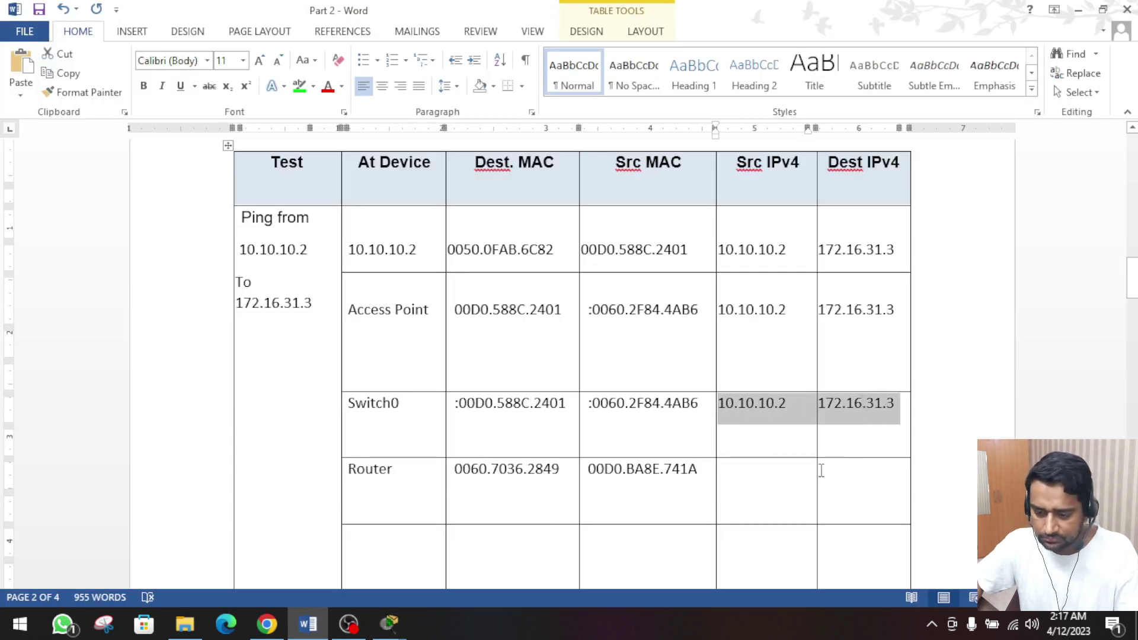
pyautogui.click(771, 475)
pyautogui.hotkey('ctrl', 'v')
pyautogui.scroll(-5, 549, 427)
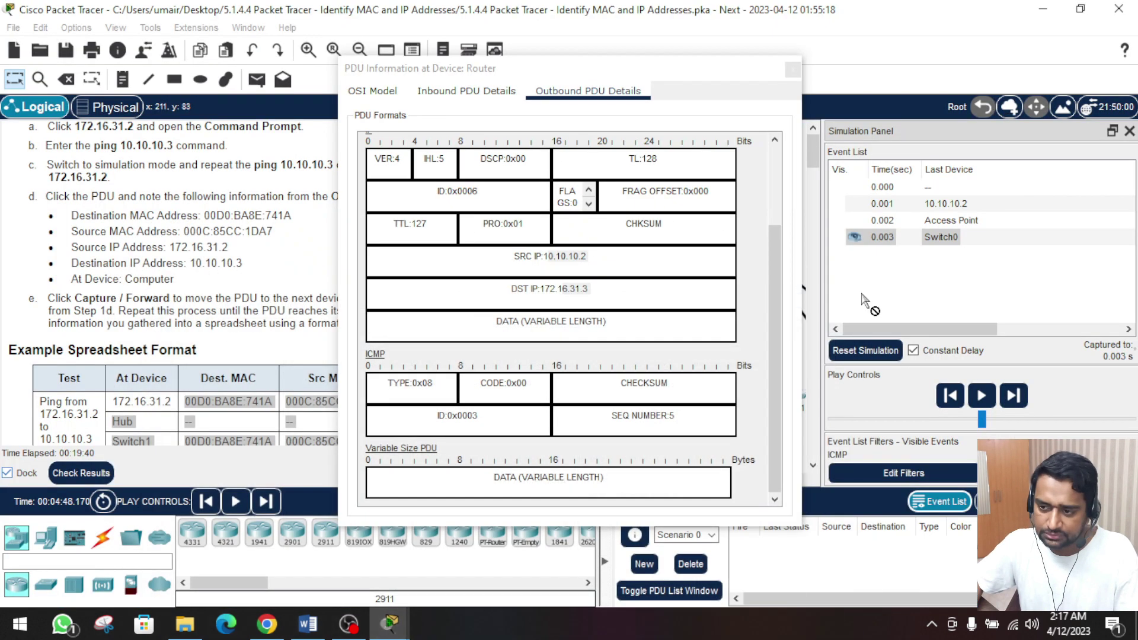
# - Advance the simulation in Packet Tracer to move the PDU to Switch1, and open its outbound PDU details
pyautogui.click(1079, 10)
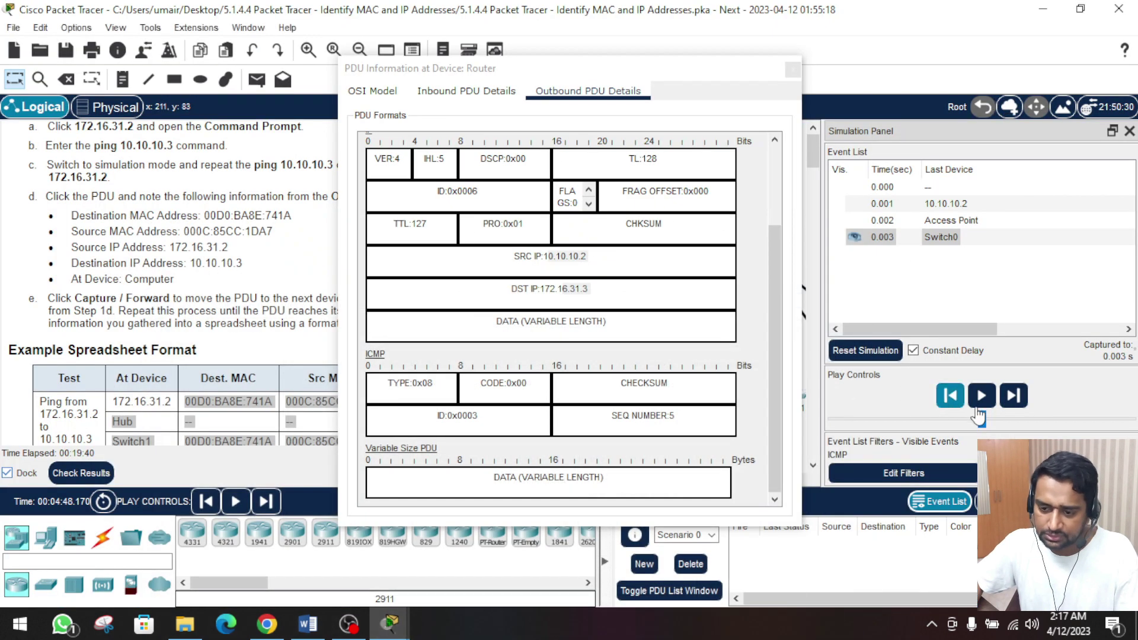
pyautogui.click(792, 69)
pyautogui.click(1012, 398)
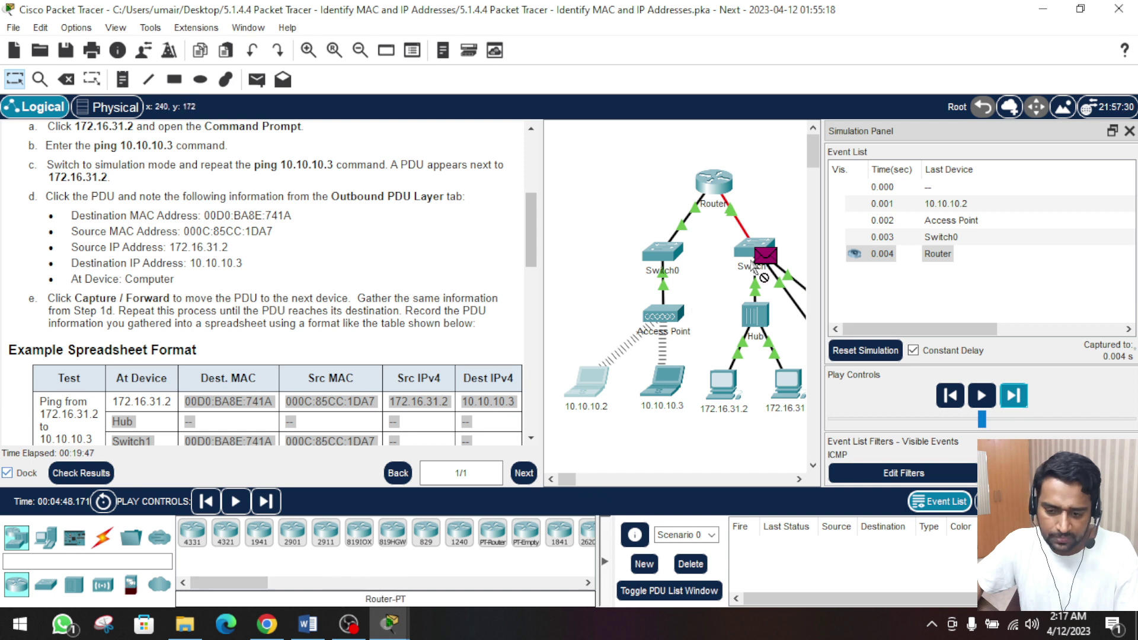
pyautogui.click(751, 249)
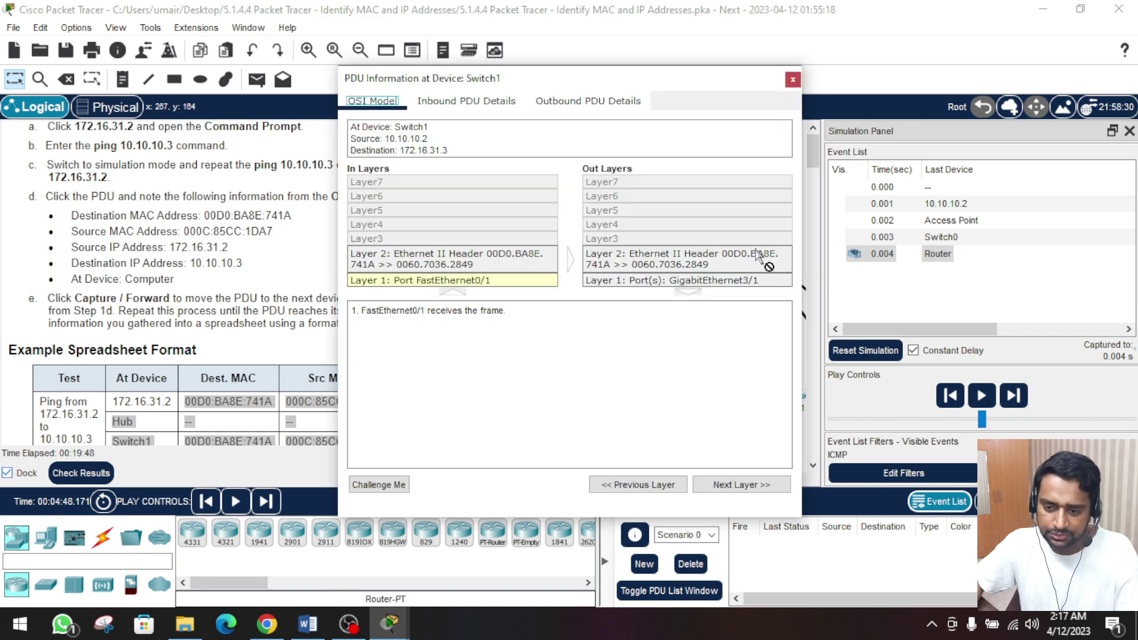
pyautogui.click(587, 102)
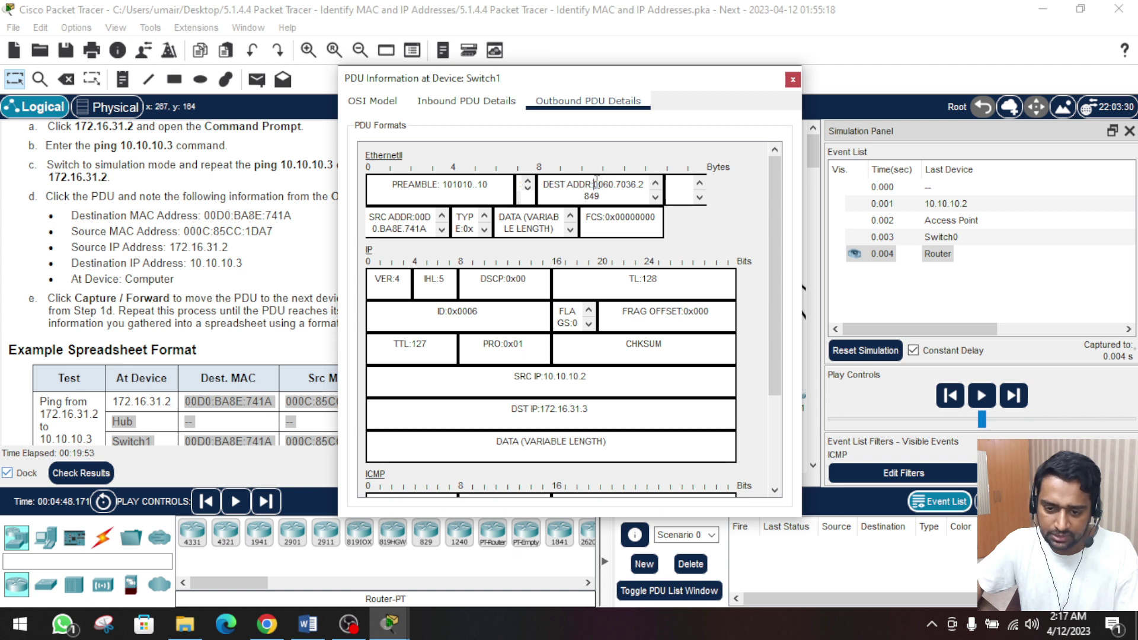
# - Copy DEST ADDR, 0060.7036.2849, from Switch1's outbound PDU details and switch to the Word document
pyautogui.moveTo(594, 184); pyautogui.dragTo(605, 196)
pyautogui.click(638, 193)
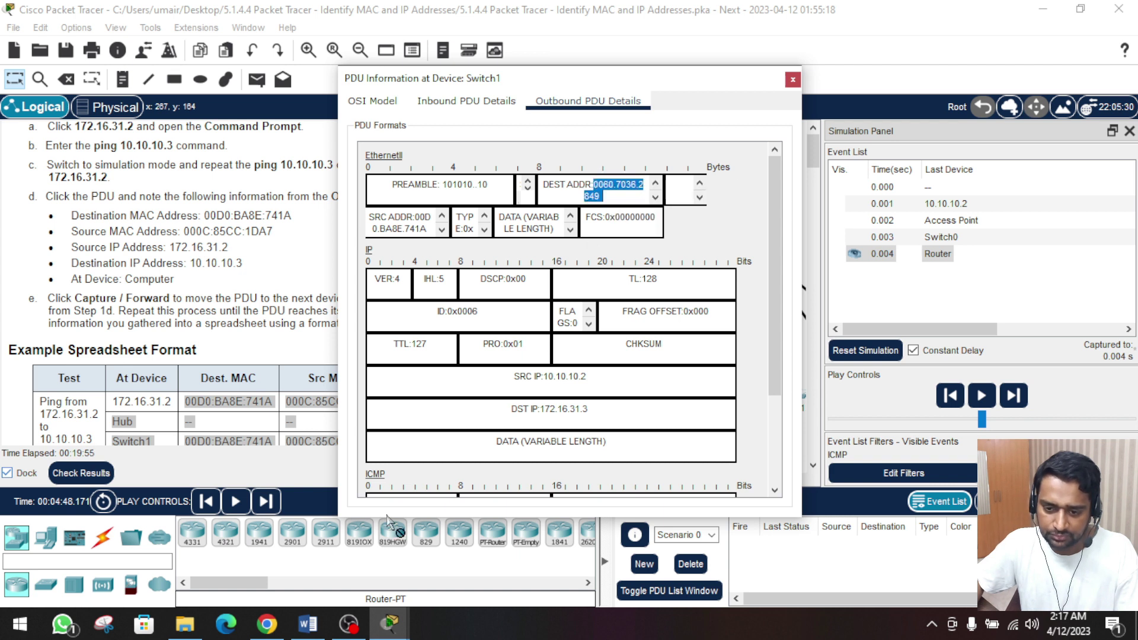
pyautogui.click(308, 624)
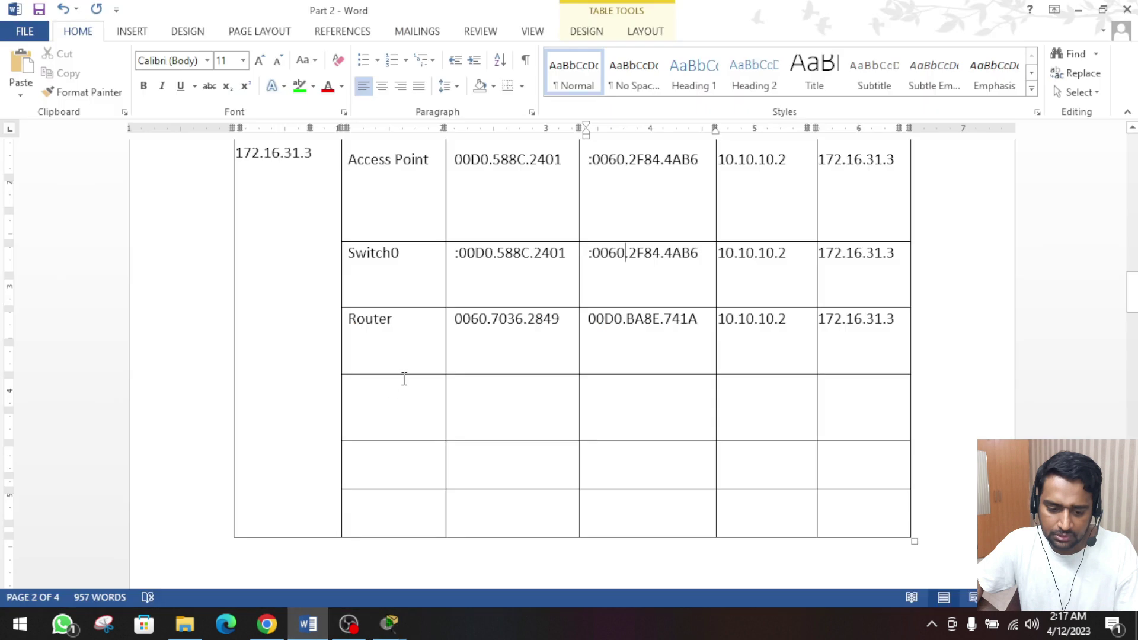
pyautogui.write('S')
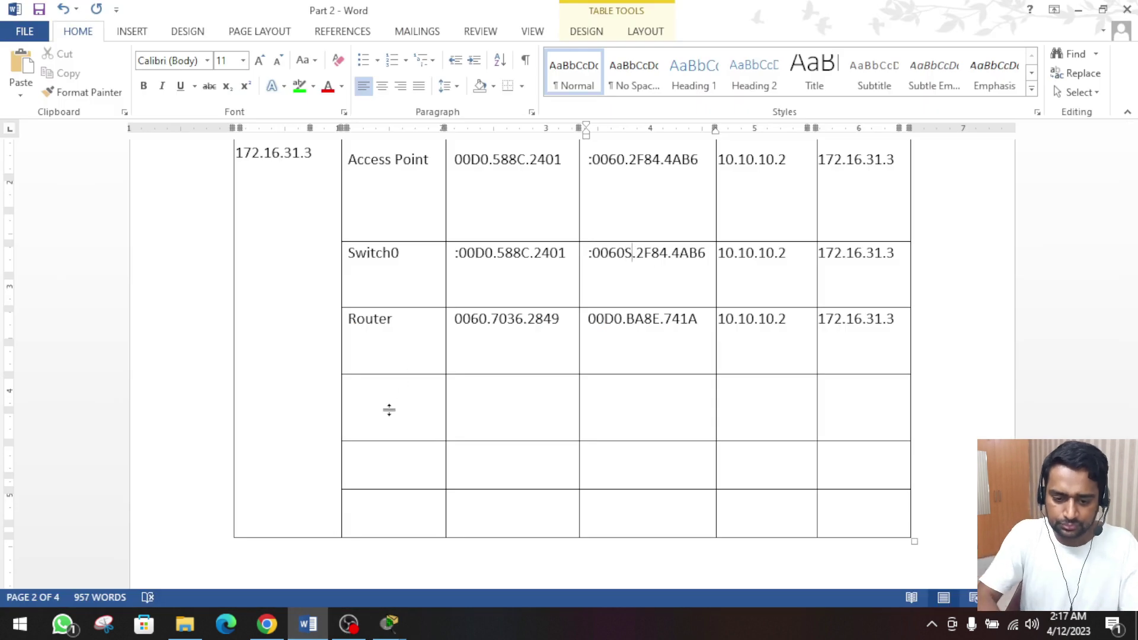
pyautogui.write('Sw')
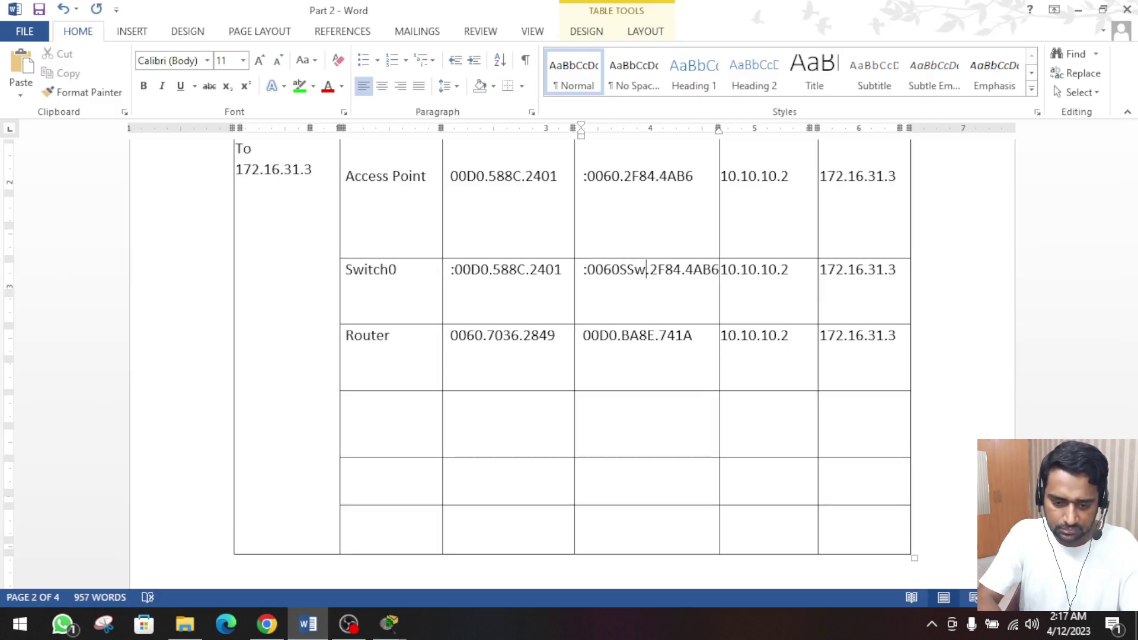
pyautogui.press('BackSpace')
pyautogui.press('BackSpace')
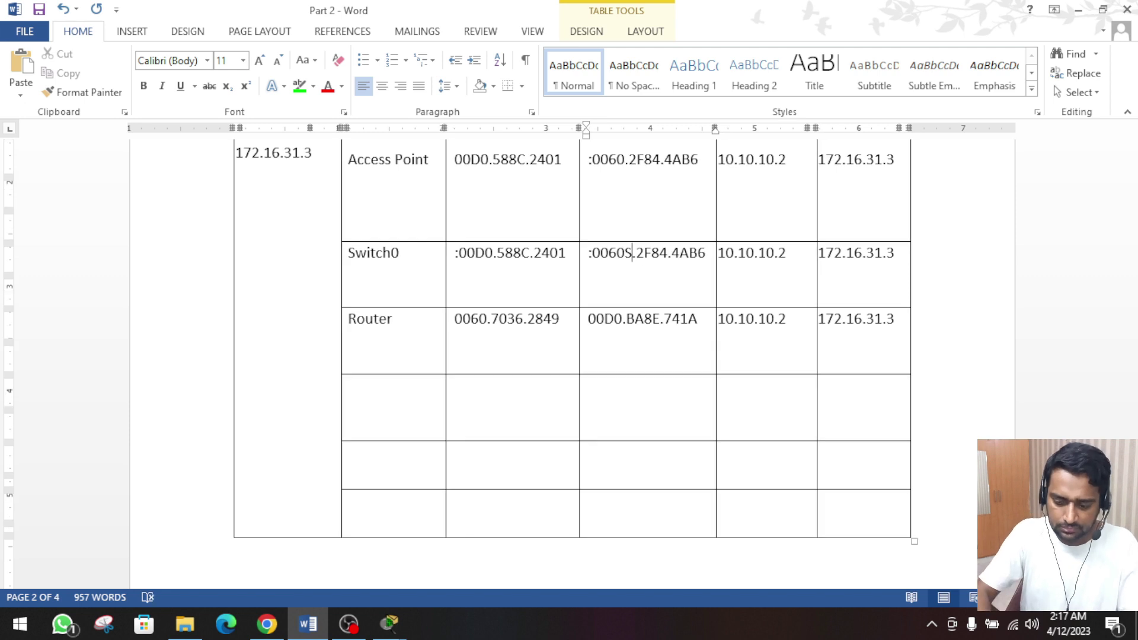
# - Enter Switch1 as the At Device in the row below Router in the Word table
pyautogui.click(387, 389)
pyautogui.write('Switch')
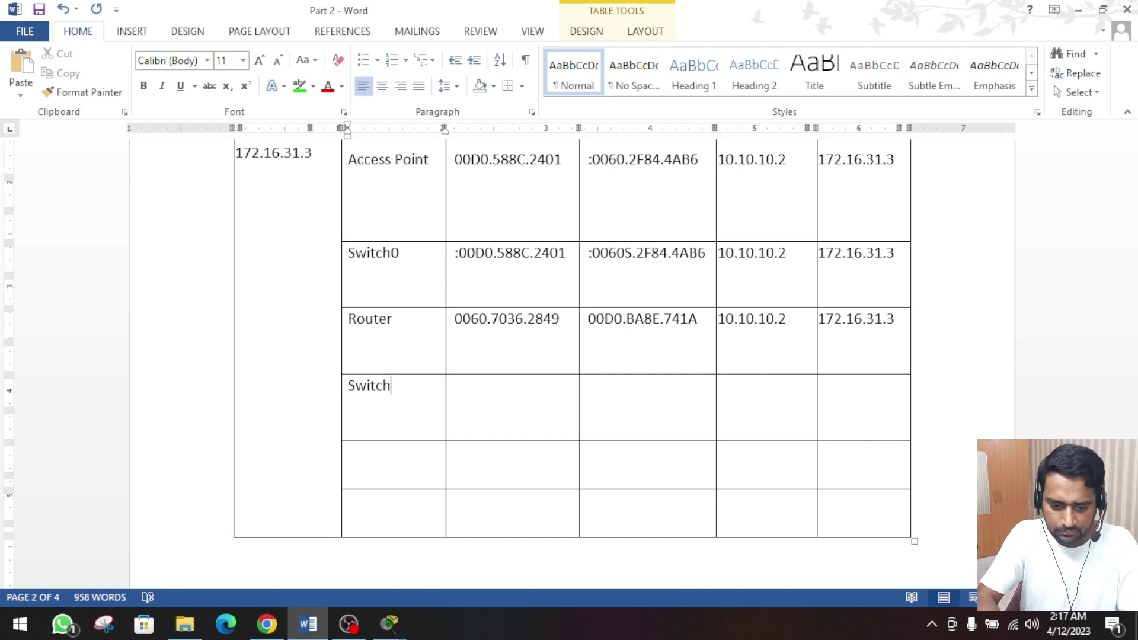
pyautogui.write('1')
# - Paste the copied destination address, 0060.7036.2849, into the Dest. MAC cell of the Switch1 row
pyautogui.scroll(5, 394, 389)
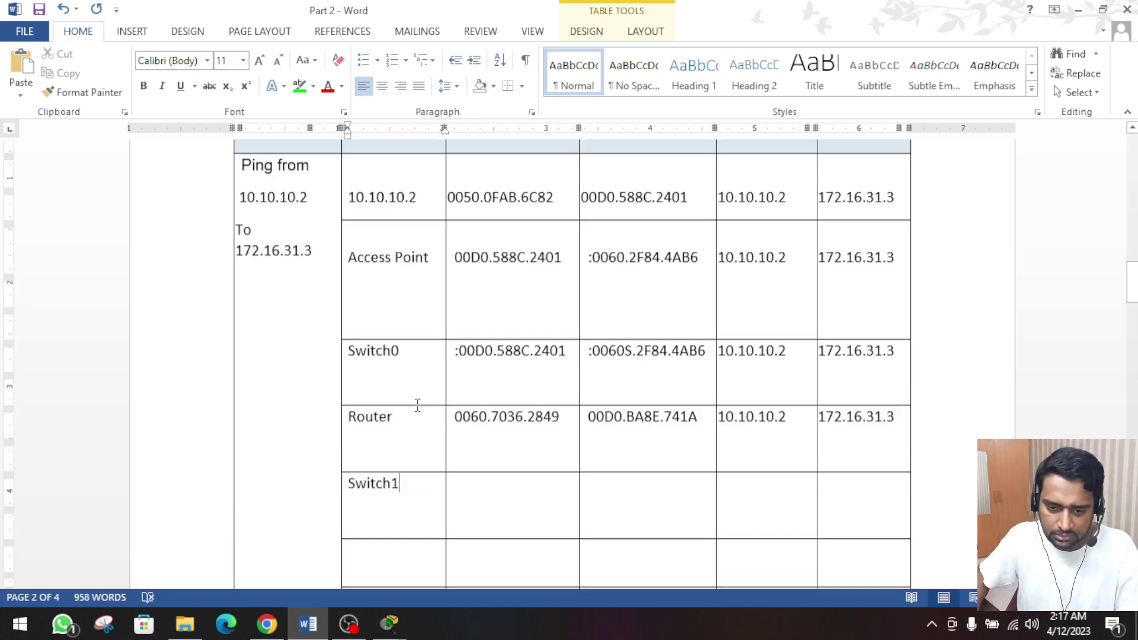
pyautogui.click(475, 555)
pyautogui.hotkey('ctrl', 'v')
pyautogui.scroll(-3, 473, 543)
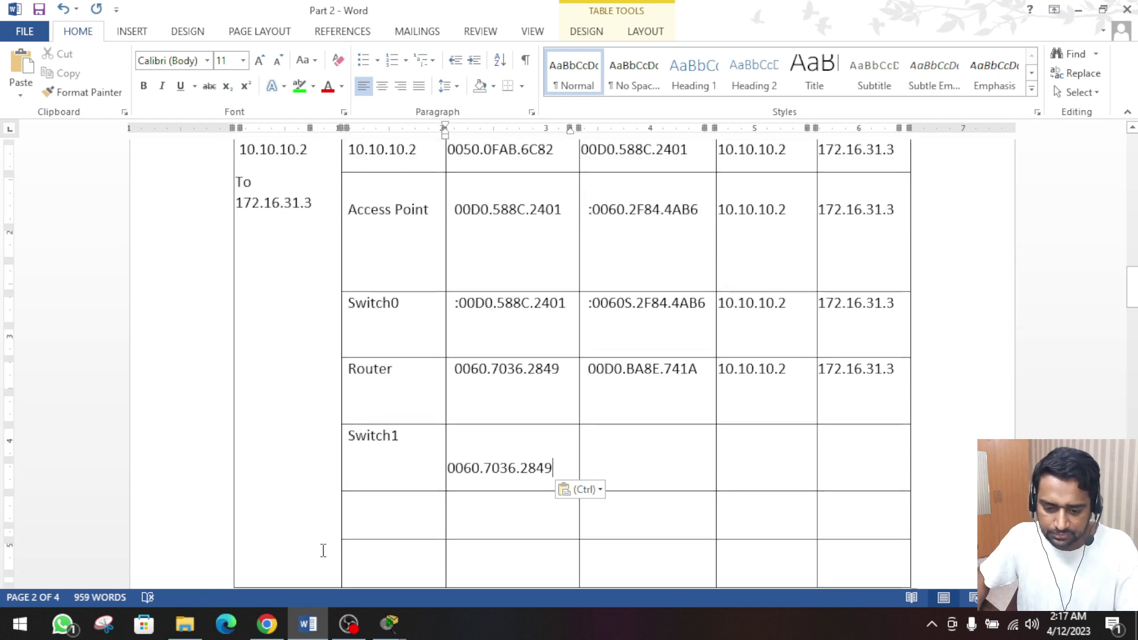
# - Copy the source address :00D0.BA8E.741A from Switch1's outbound PDU details, check the SRC IP and DST IP, and return to the Word document
pyautogui.moveTo(389, 624)
pyautogui.click(480, 546)
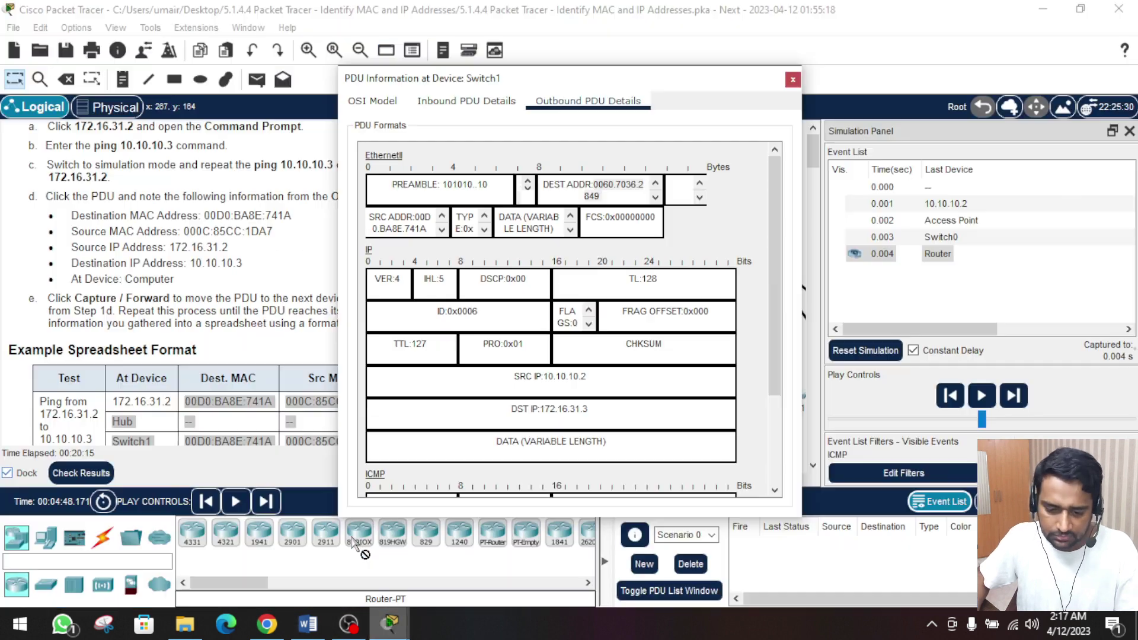
pyautogui.moveTo(415, 217); pyautogui.dragTo(423, 227)
pyautogui.rightClick(426, 217)
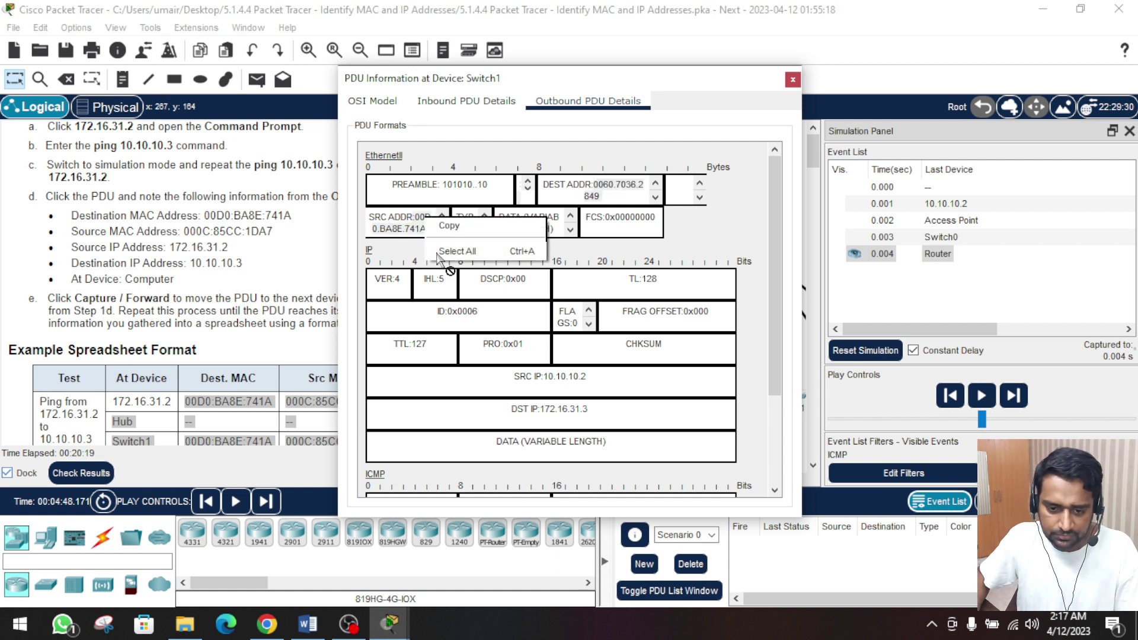
pyautogui.click(453, 240)
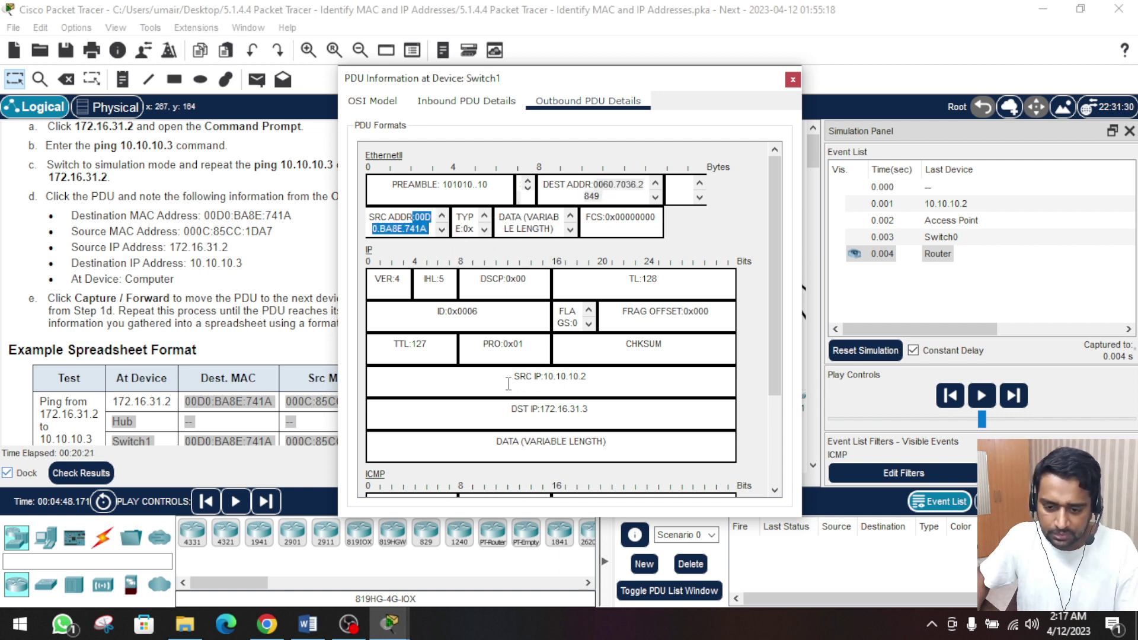
pyautogui.moveTo(509, 377); pyautogui.dragTo(570, 381)
pyautogui.moveTo(512, 409); pyautogui.dragTo(584, 408)
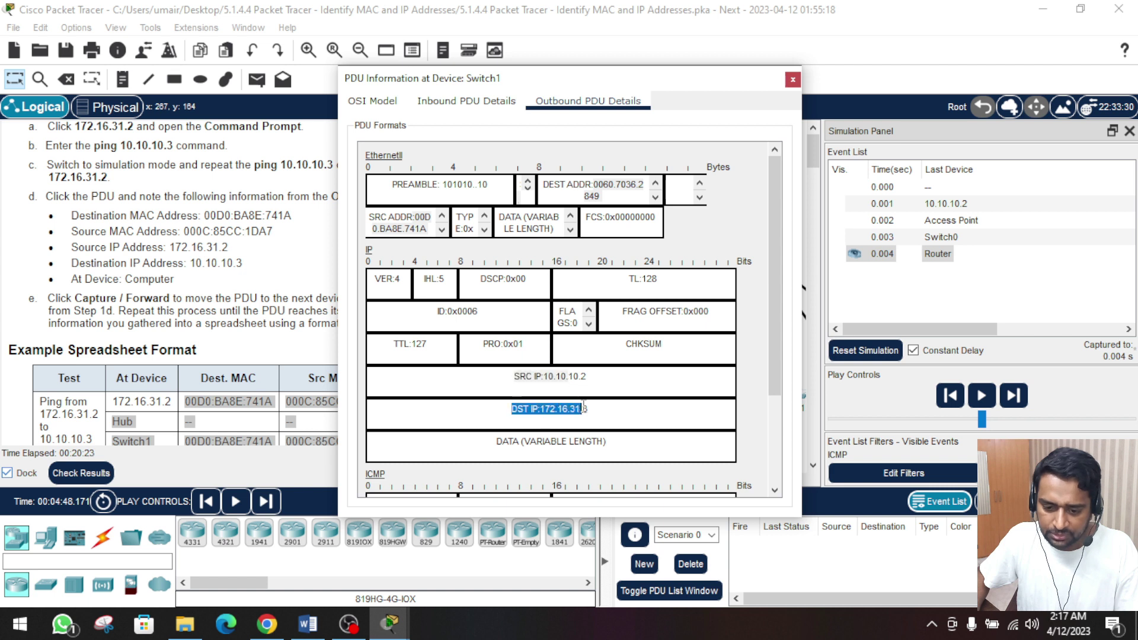
pyautogui.click(308, 623)
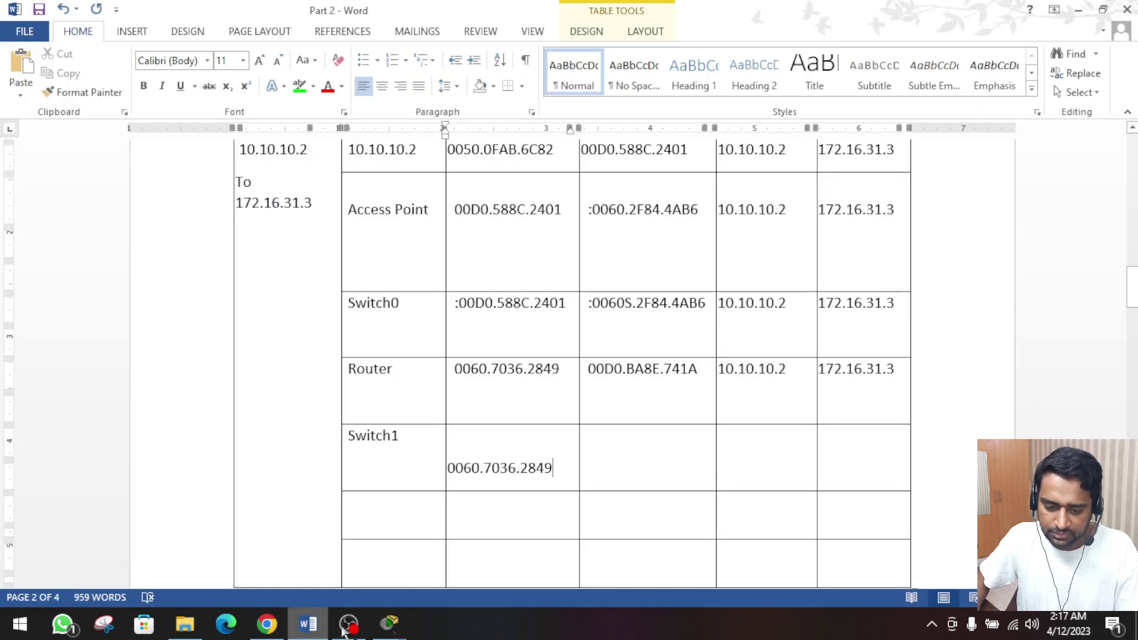
# - Paste the copied source address, :00D0.BA8E.741A, into the Src MAC cell of the Switch1 row
pyautogui.hotkey('ctrl', 'v')
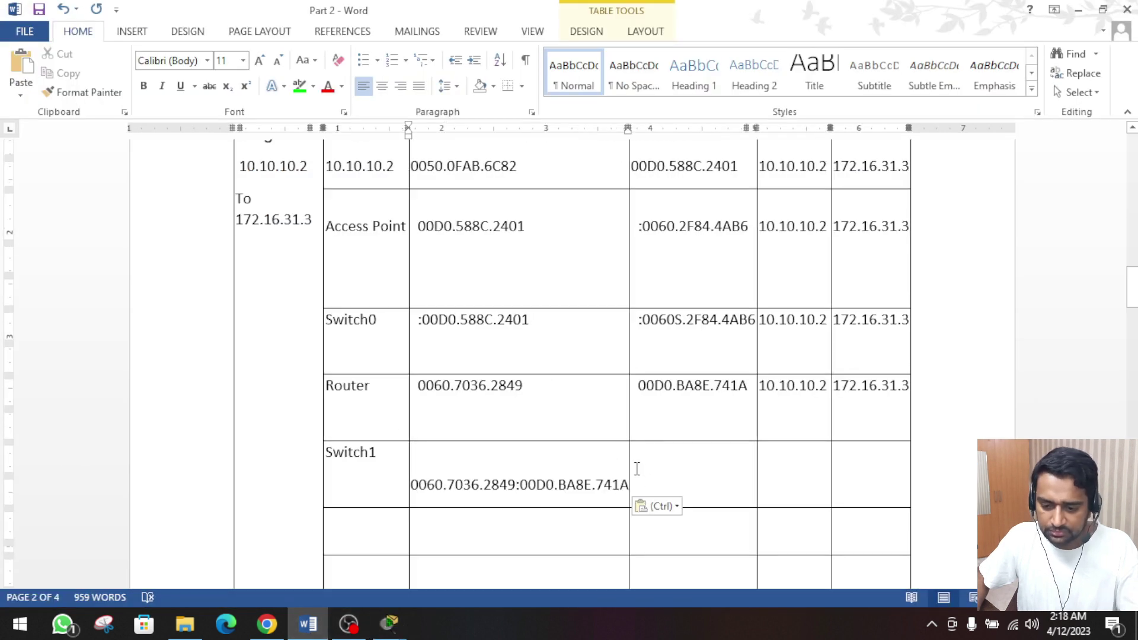
pyautogui.hotkey('ctrl', 'z')
pyautogui.click(643, 462)
pyautogui.hotkey('ctrl', 'v')
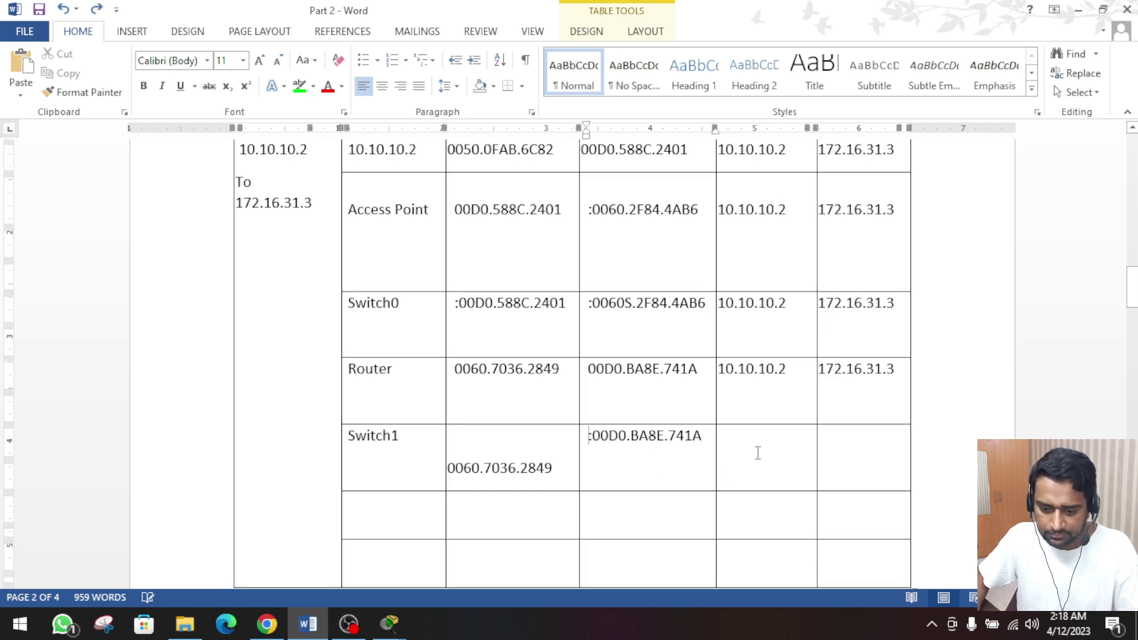
pyautogui.hotkey('ctrl', 'v')
# - Copy the Router row's IPv4 addresses, 10.10.10.2 and 172.16.31.3, into the Src IPv4 and Dest IPv4 cells of the Switch1 row
pyautogui.moveTo(723, 372); pyautogui.dragTo(872, 379)
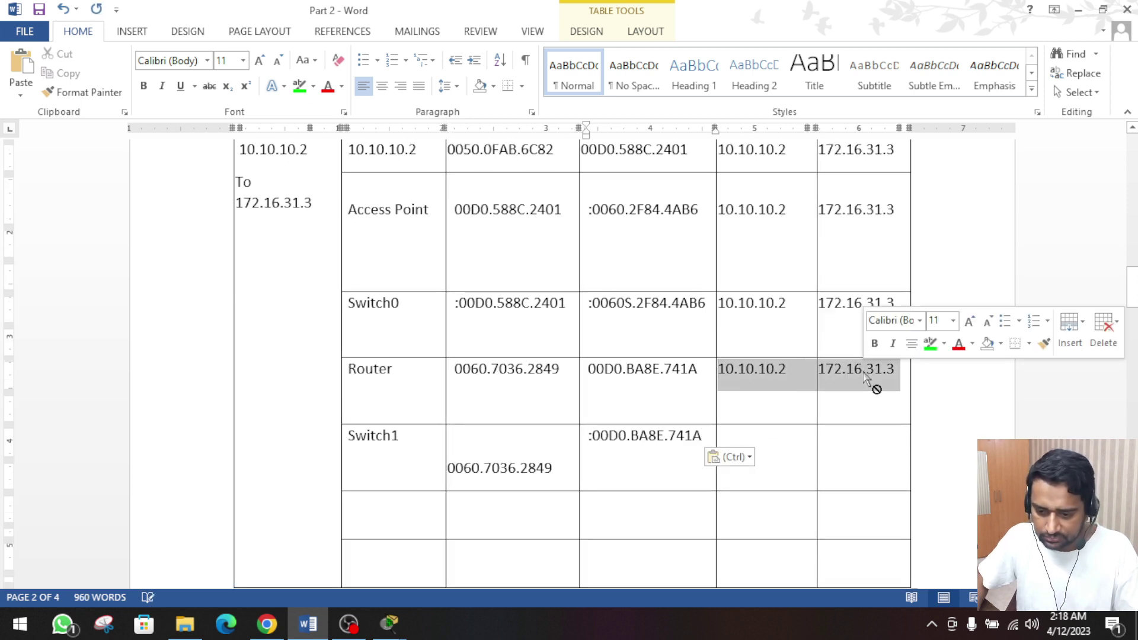
pyautogui.click(757, 441)
pyautogui.hotkey('ctrl', 'v')
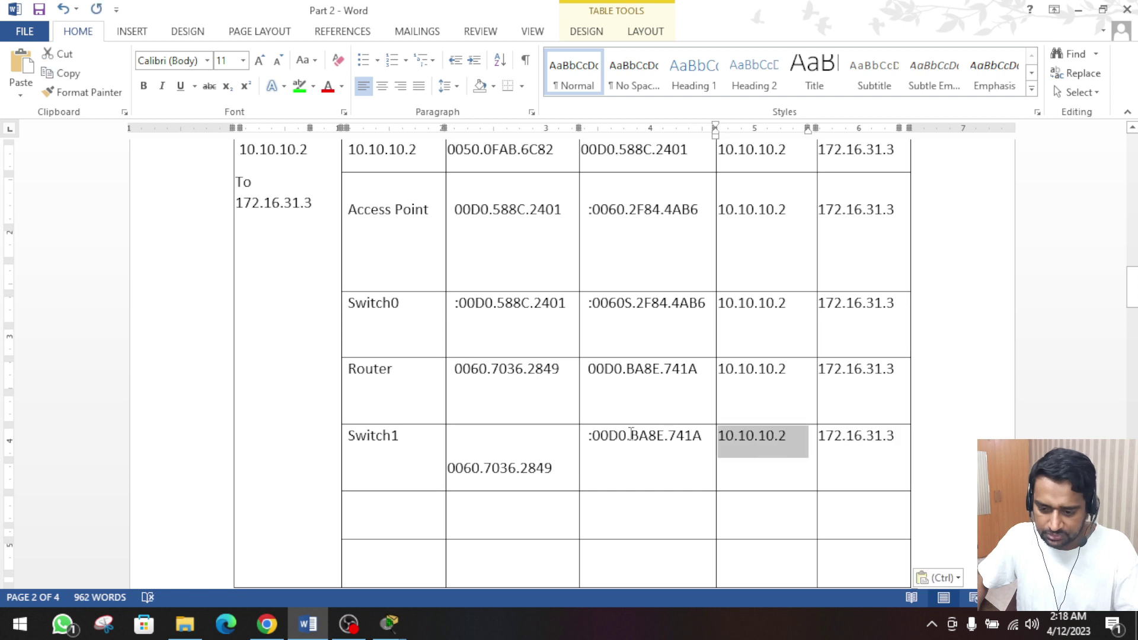
# - Switch to Packet Tracer, advance the simulation to move the PDU to the Hub, and open its outbound PDU details
pyautogui.scroll(-3, 512, 444)
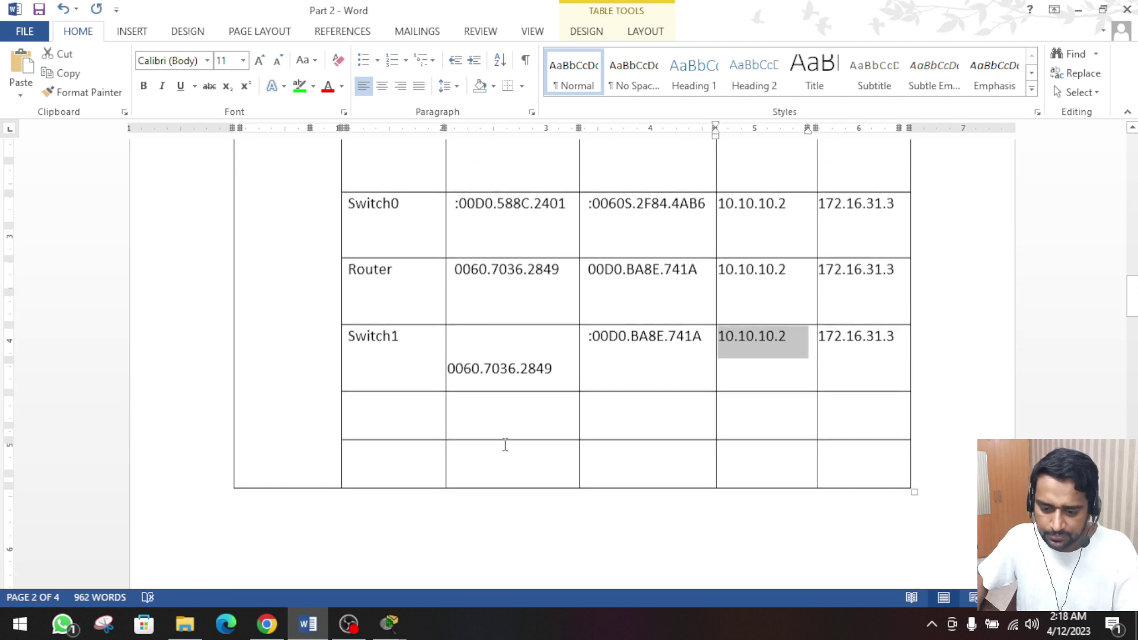
pyautogui.click(1079, 9)
pyautogui.click(793, 80)
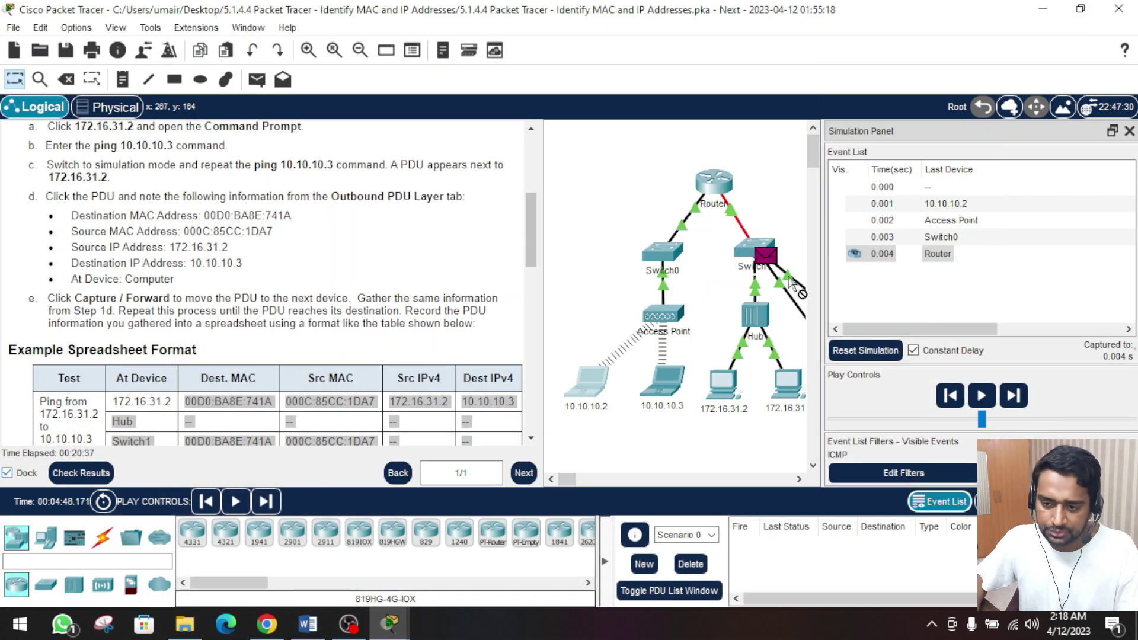
pyautogui.click(1013, 396)
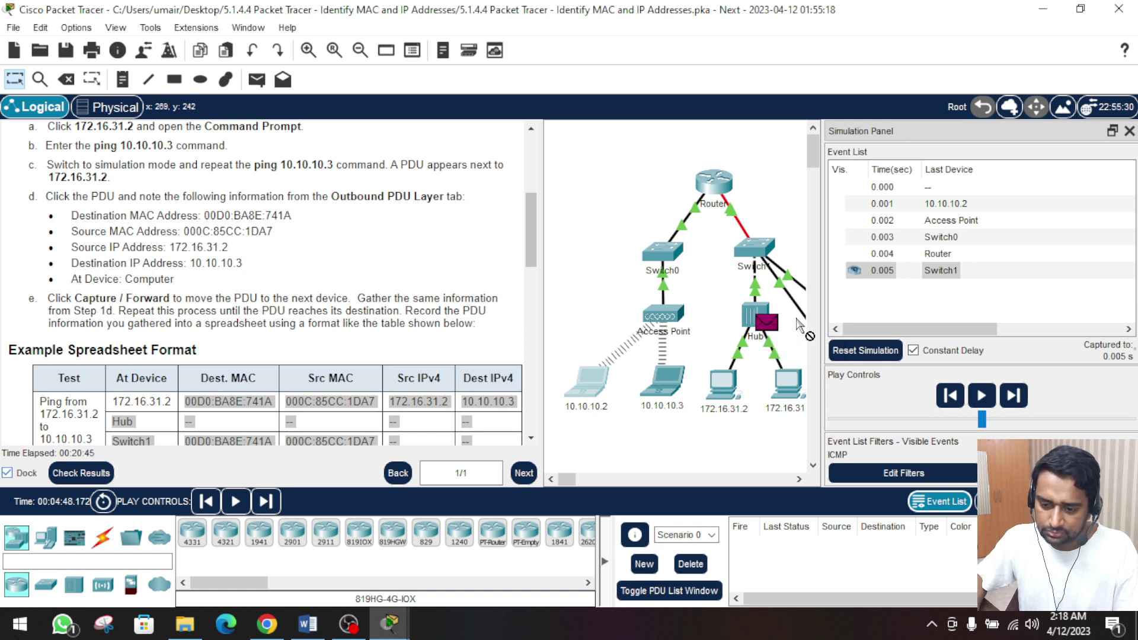
pyautogui.click(564, 102)
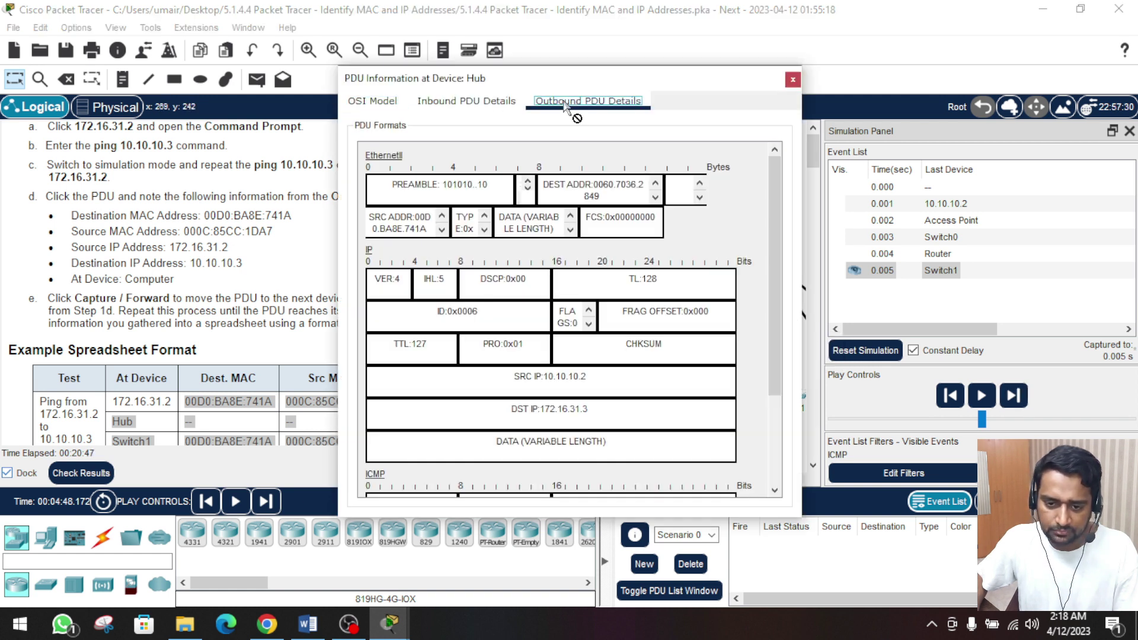
# - Switch to the Word document and enter Sub as the At Device in the row below Switch1
pyautogui.click(308, 624)
pyautogui.click(351, 422)
pyautogui.write('Sub')
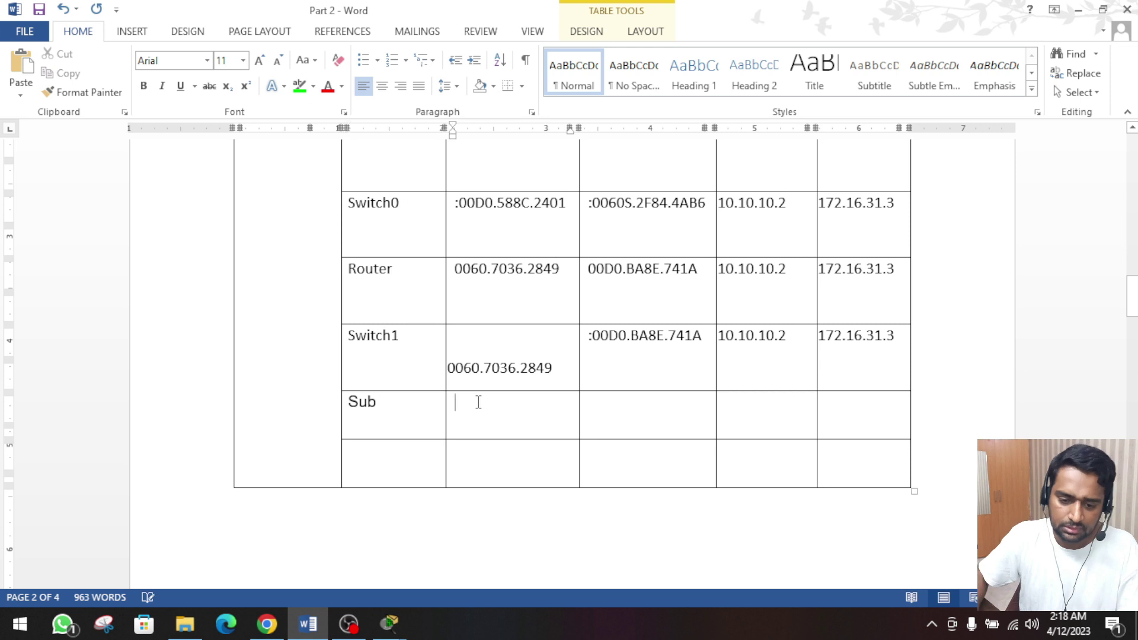
# - Copy DEST ADDR, 0060.7036.2849, from the Hub's outbound PDU details in Packet Tracer into the Dest. MAC cell of the Sub row in Word
pyautogui.scroll(3, 478, 402)
pyautogui.scroll(3, 478, 401)
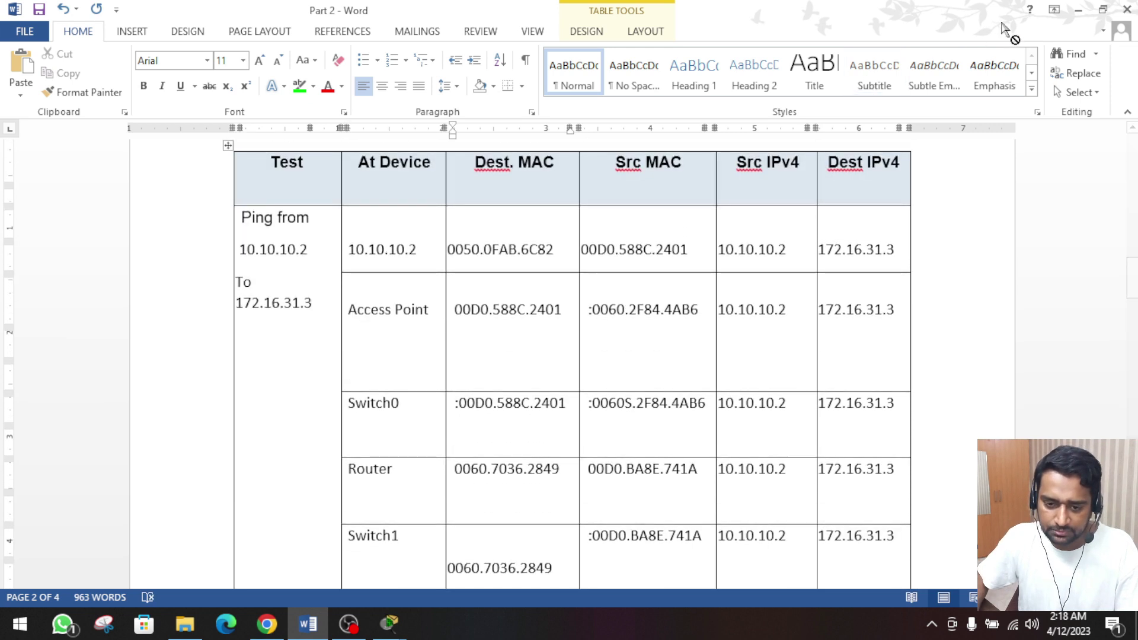
pyautogui.click(1078, 10)
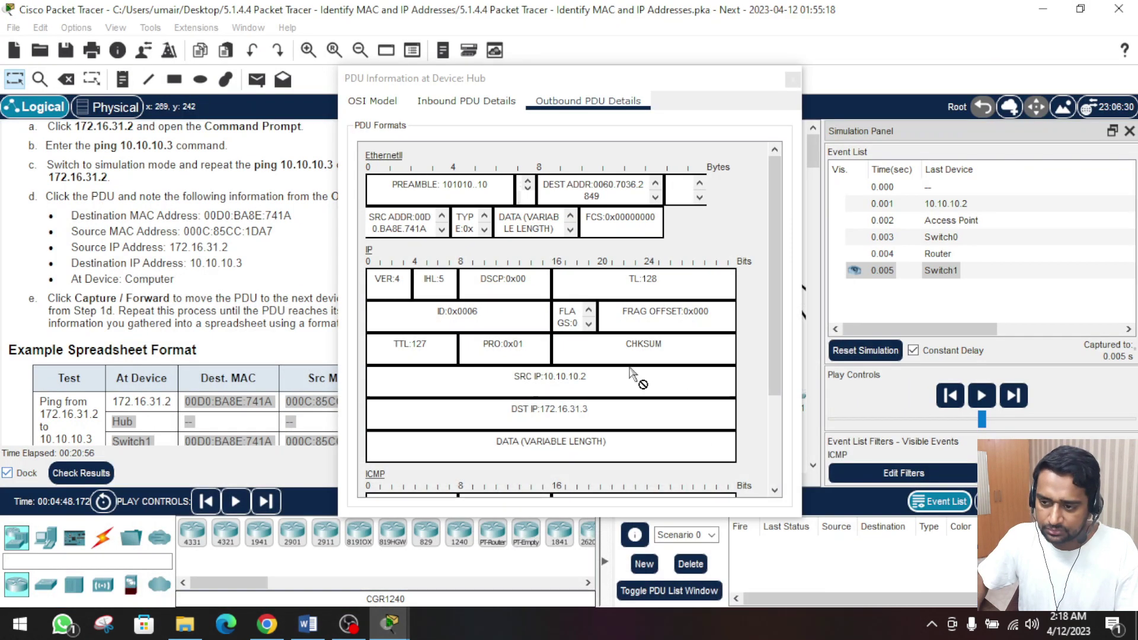
pyautogui.doubleClick(598, 185)
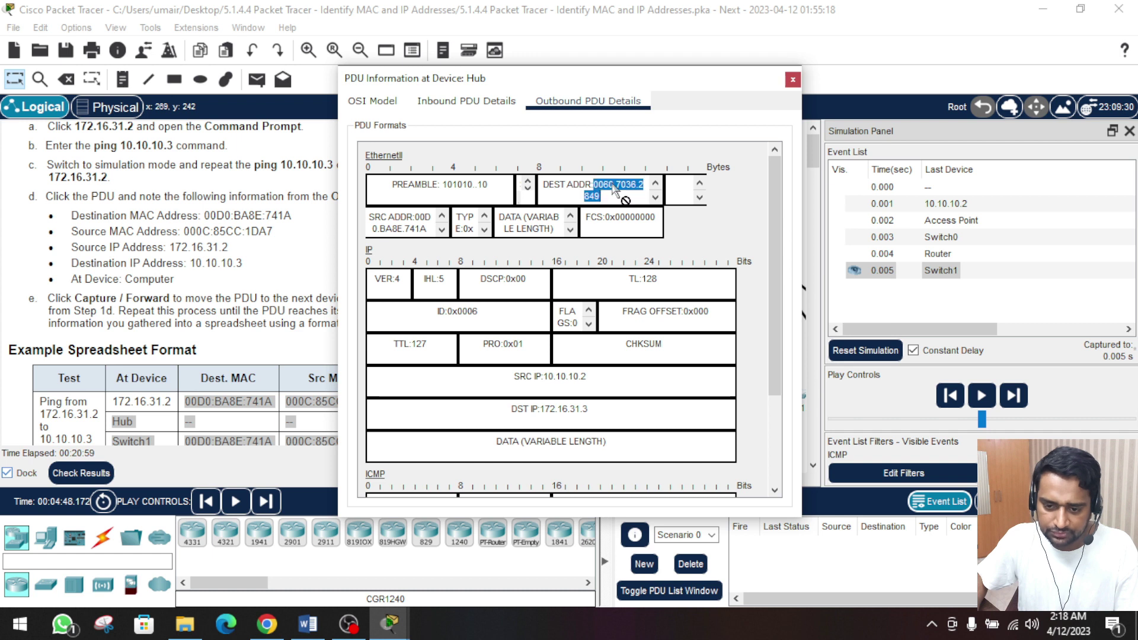
pyautogui.rightClick(614, 189)
pyautogui.click(634, 205)
pyautogui.click(307, 624)
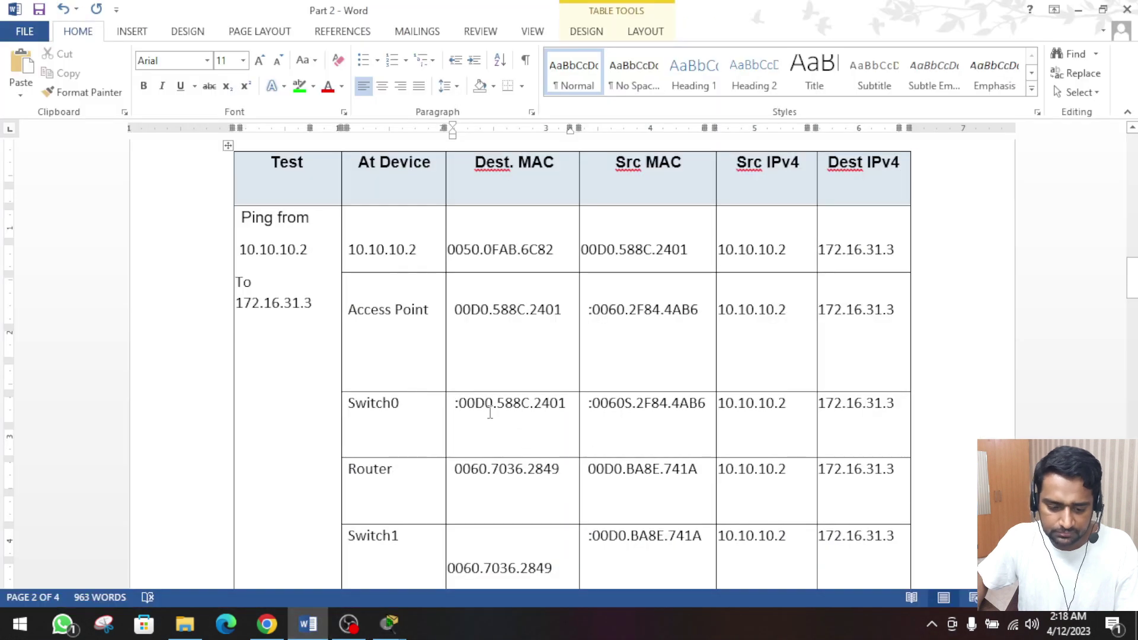
pyautogui.scroll(-5, 490, 413)
pyautogui.click(493, 364)
pyautogui.hotkey('ctrl', 'v')
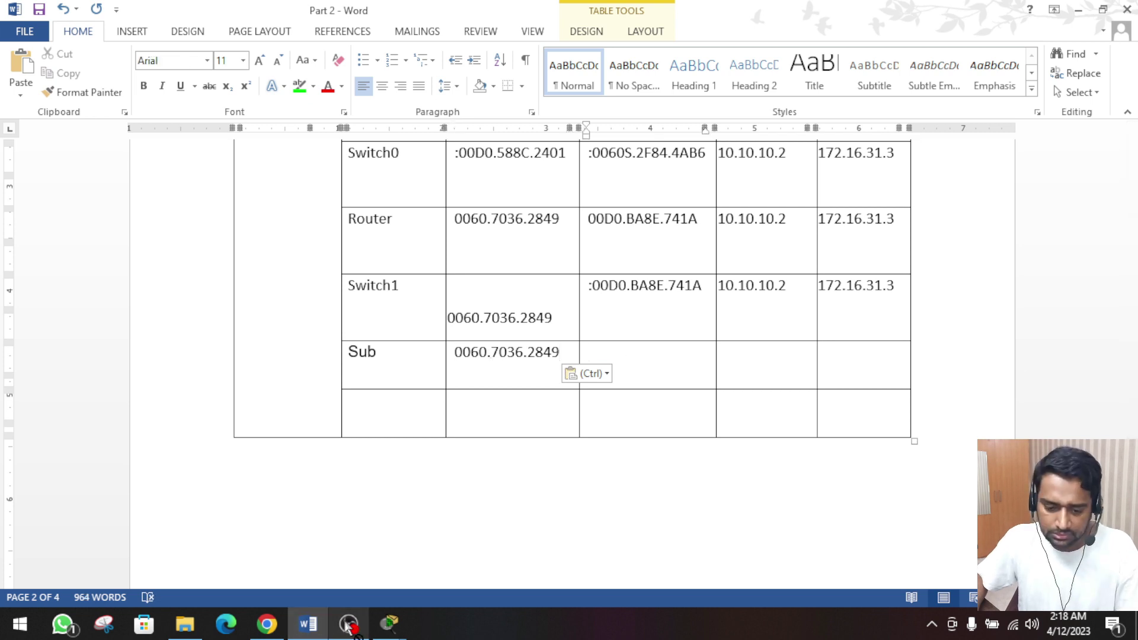
# - Copy the source address :00D0.BA8E.741A from the Hub's outbound PDU details in Packet Tracer into the Src MAC cell of Word's Sub row
pyautogui.click(390, 623)
pyautogui.click(414, 534)
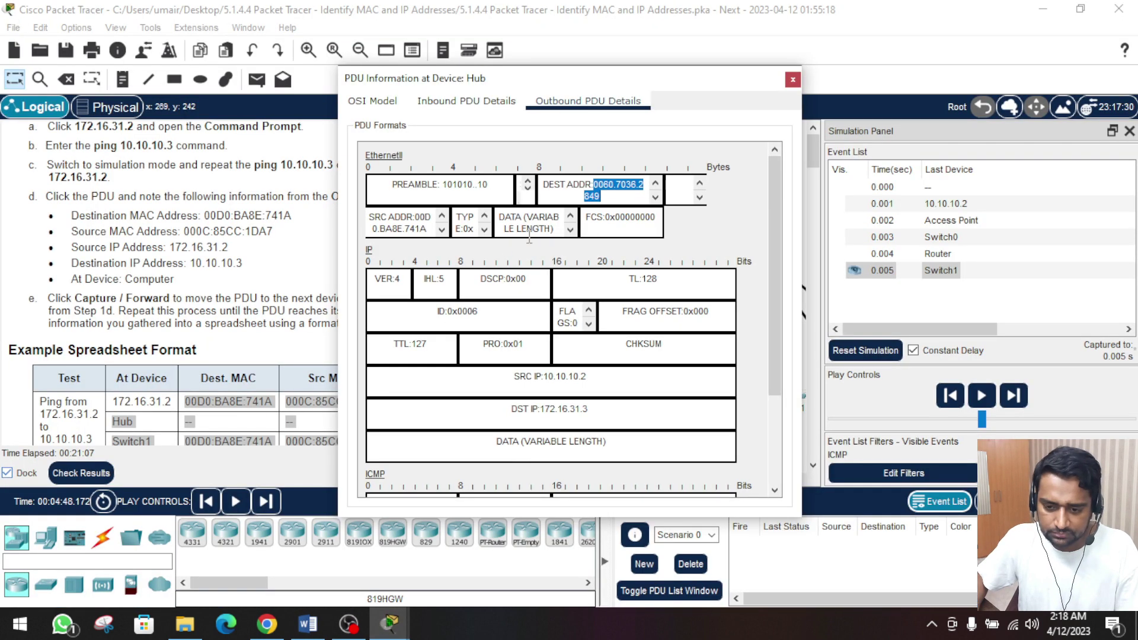
pyautogui.moveTo(414, 217); pyautogui.dragTo(427, 228)
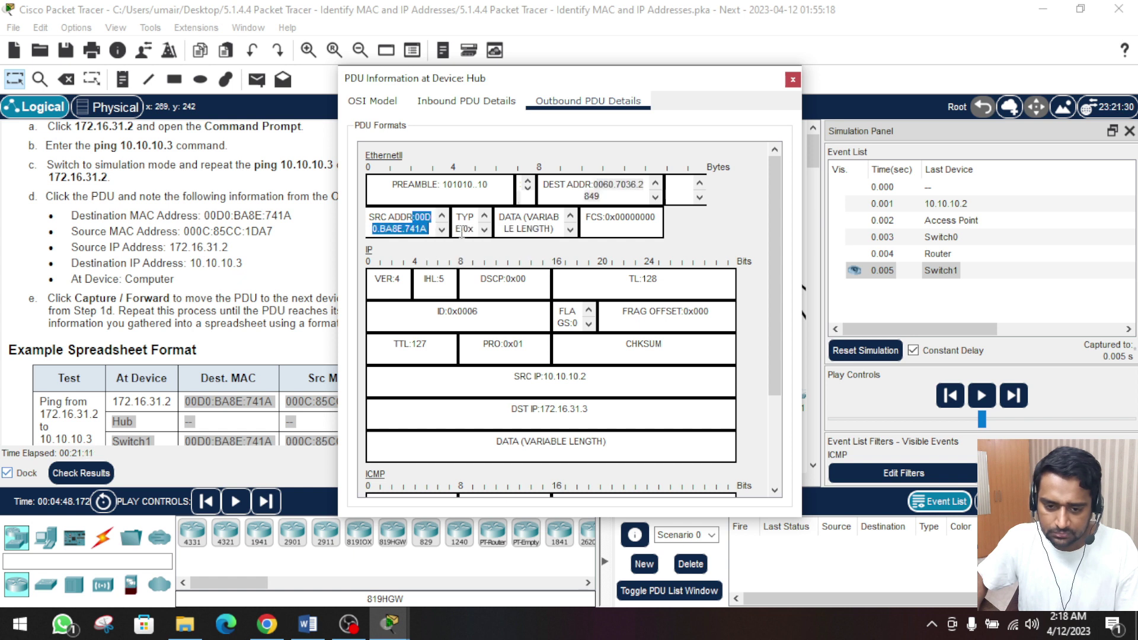
pyautogui.click(308, 624)
pyautogui.hotkey('ctrl', 'v')
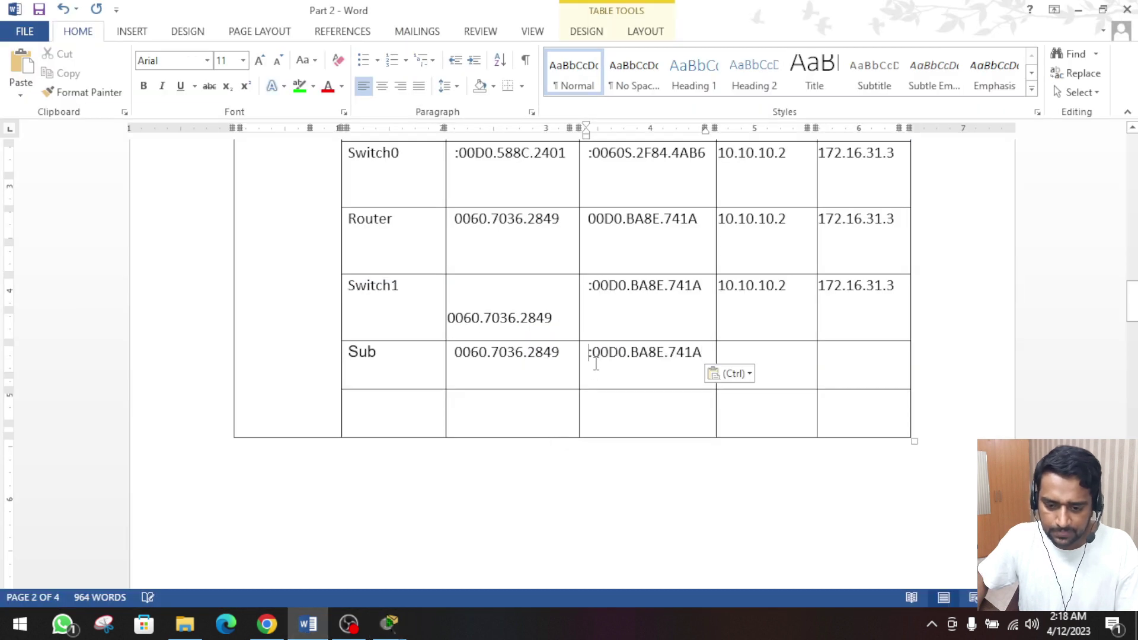
# - Check the SRC IP and DST IP in the Hub's outbound PDU details in Packet Tracer, and return to the Word document
pyautogui.moveTo(723, 285); pyautogui.dragTo(892, 297)
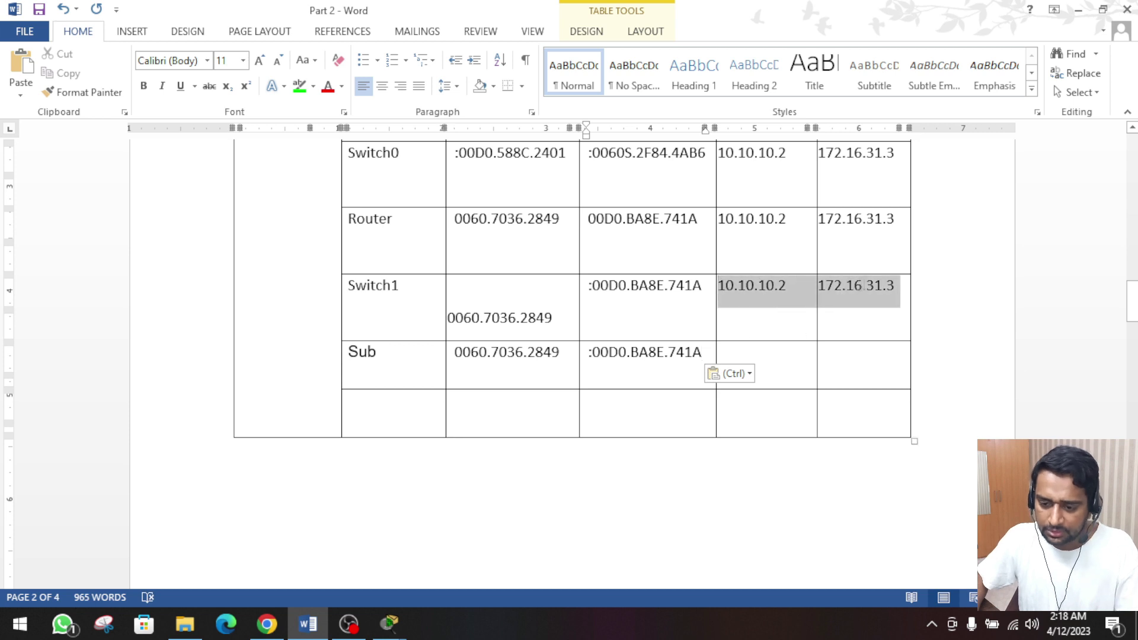
pyautogui.click(1079, 10)
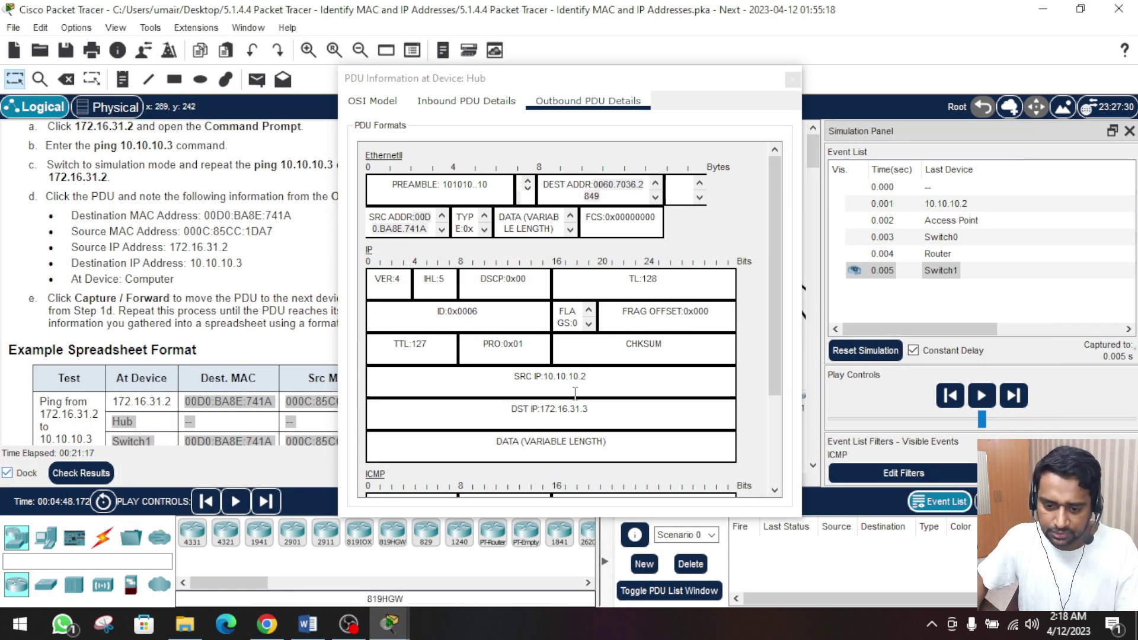
pyautogui.click(575, 393)
pyautogui.moveTo(514, 377); pyautogui.dragTo(591, 377)
pyautogui.click(516, 415)
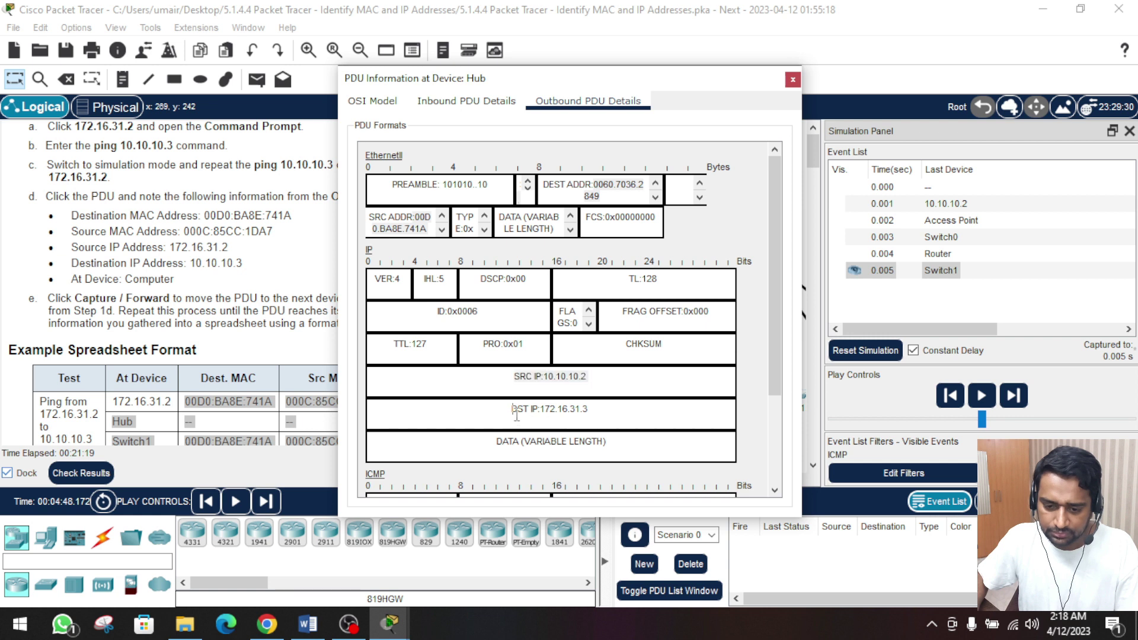
pyautogui.moveTo(516, 415); pyautogui.dragTo(604, 411)
pyautogui.click(307, 628)
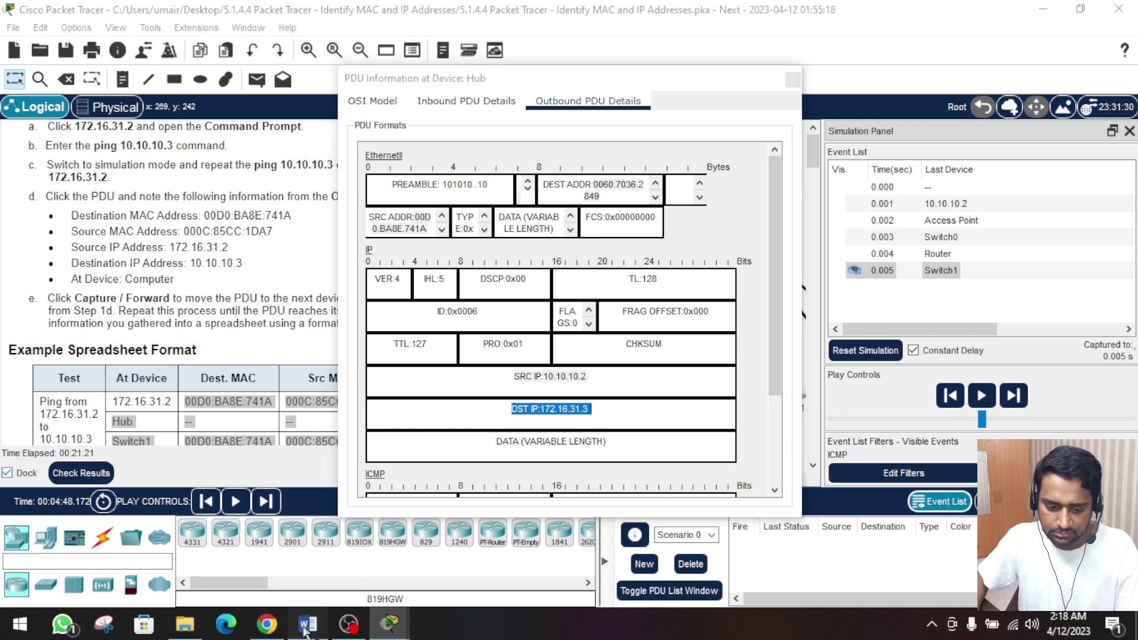
# - Copy the Switch1 row's IPv4 addresses, 10.10.10.2 and 172.16.31.3, into the Src IPv4 and Dest IPv4 cells of the Sub row
pyautogui.click(764, 353)
pyautogui.moveTo(722, 281); pyautogui.dragTo(887, 300)
pyautogui.hotkey('ctrl', 'c')
pyautogui.click(763, 363)
pyautogui.hotkey('ctrl', 'v')
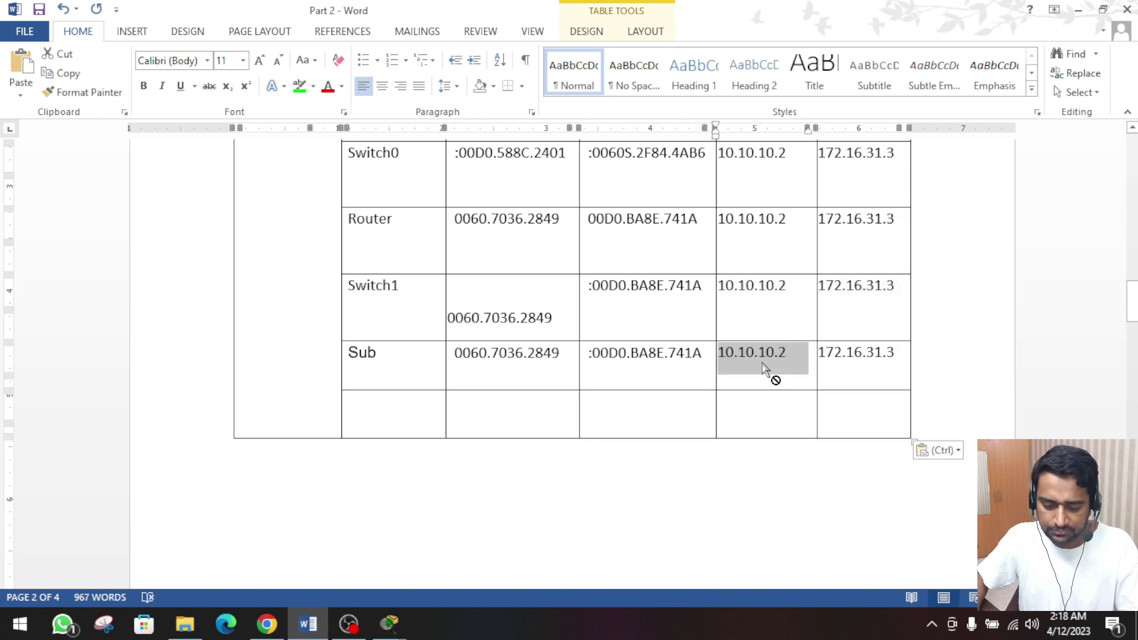
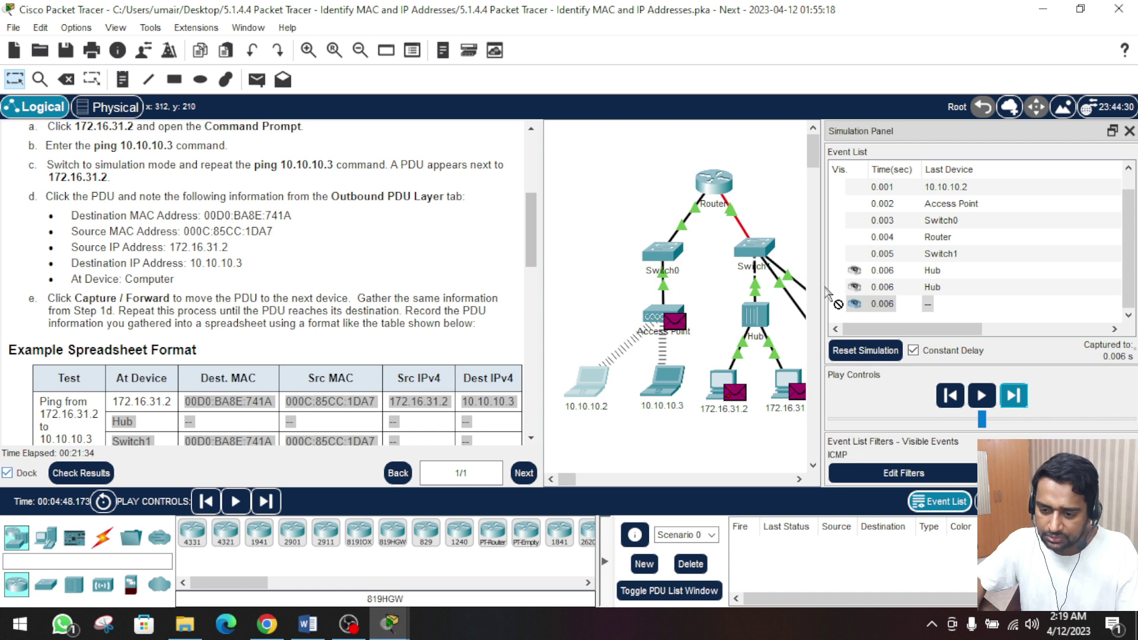
# - Locate the PDU at device 172.16.31.3 in the Packet Tracer topology and open its PDU information
pyautogui.moveTo(798, 483); pyautogui.dragTo(798, 484)
pyautogui.moveTo(705, 391); pyautogui.dragTo(756, 394)
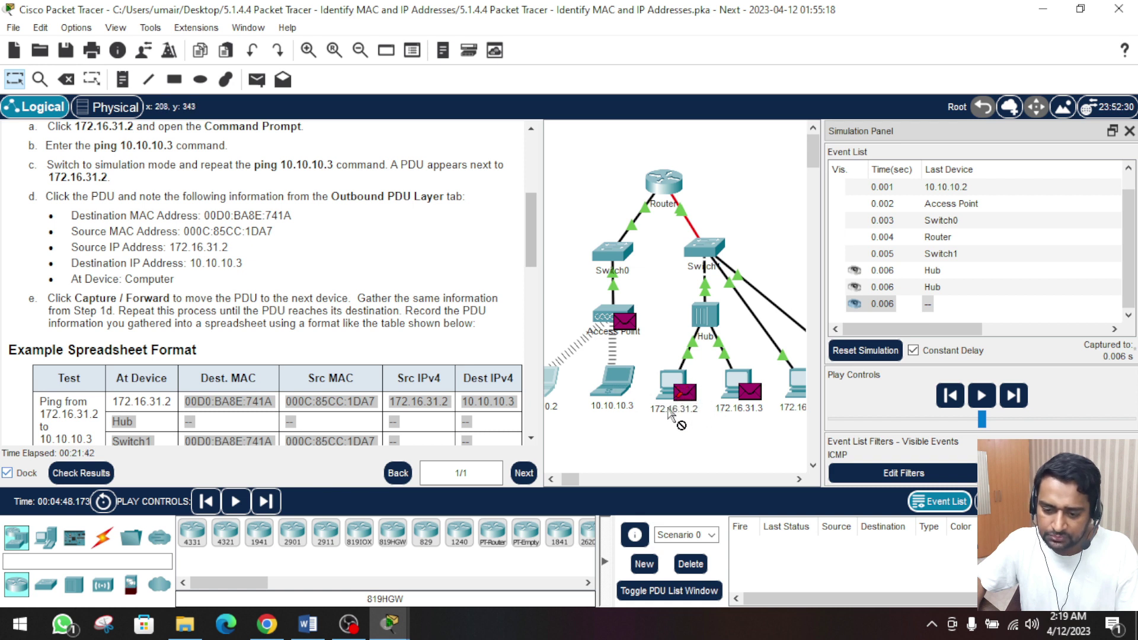
pyautogui.moveTo(682, 417)
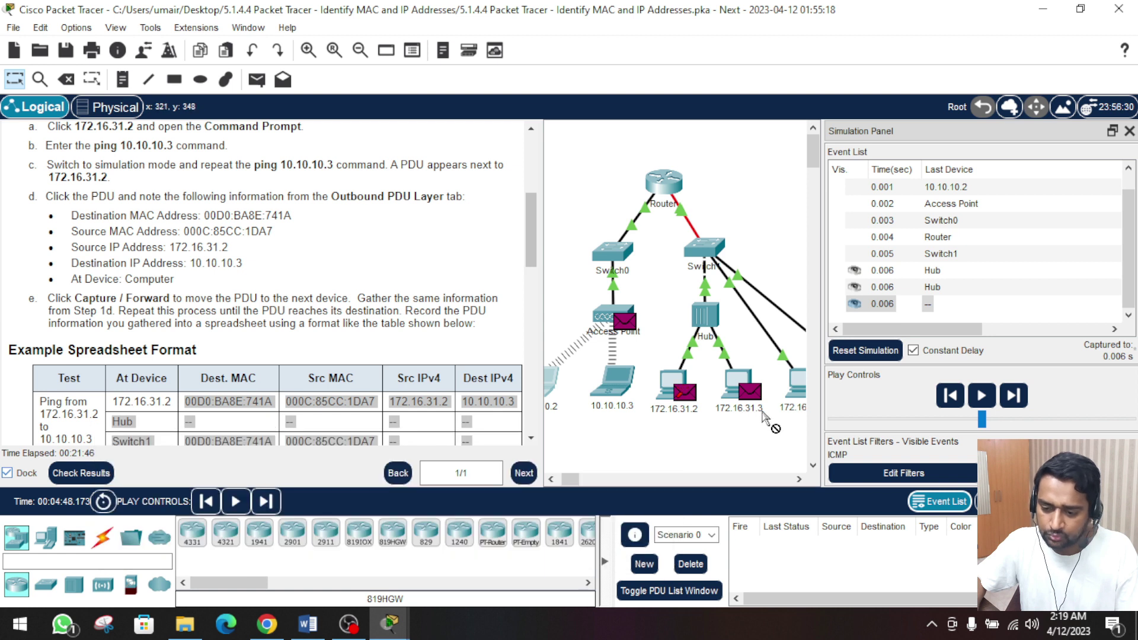
pyautogui.moveTo(751, 398)
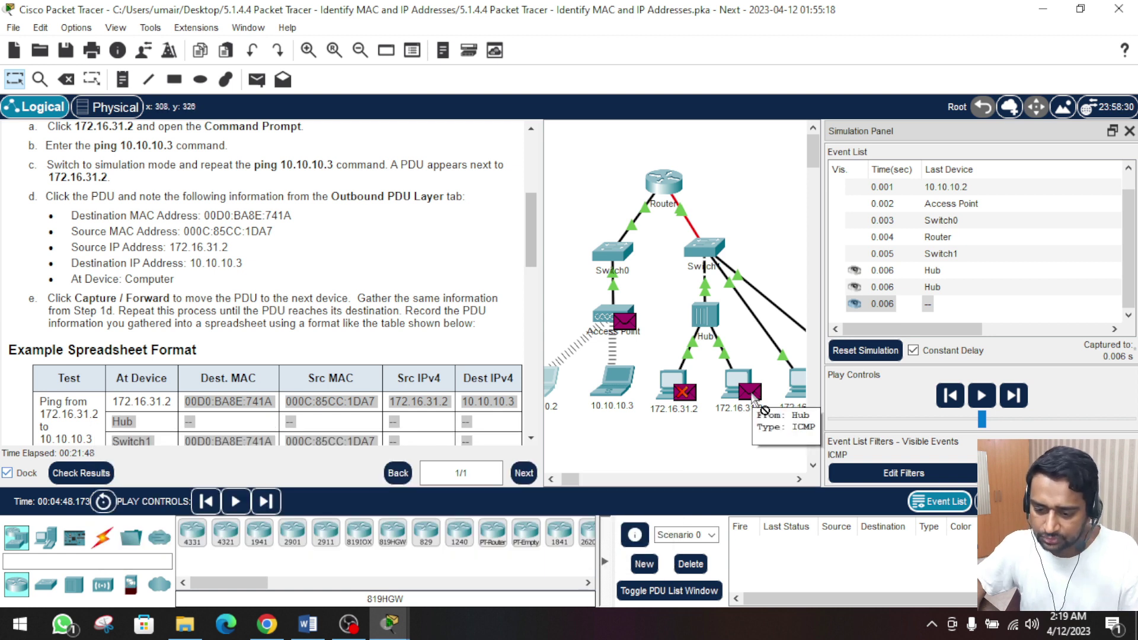
pyautogui.click(751, 393)
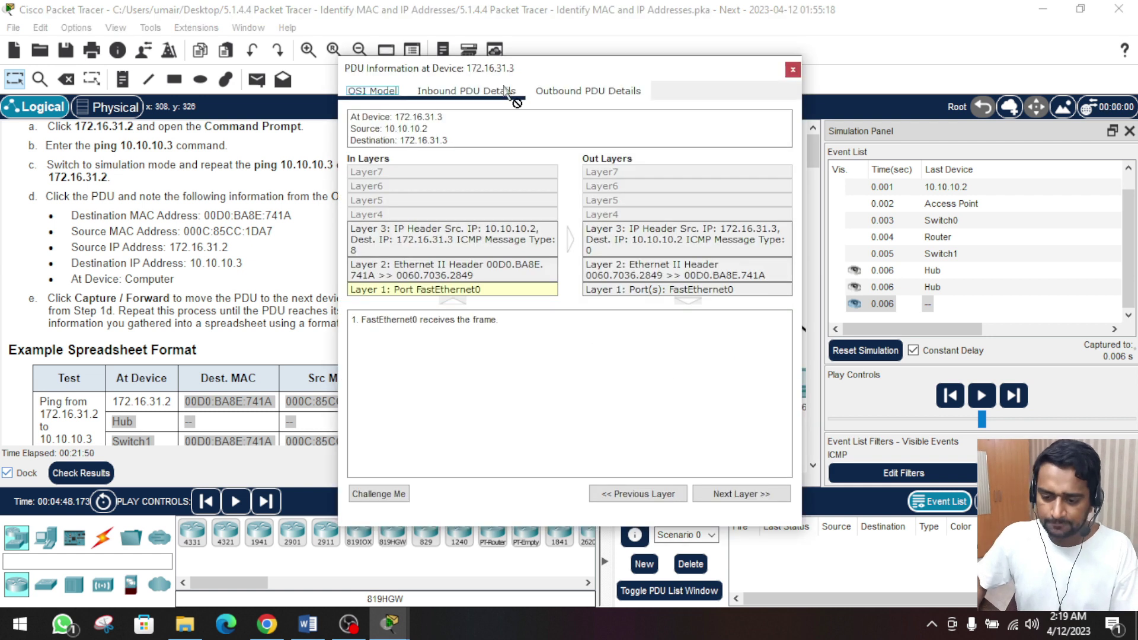
# - Copy DEST ADDR, 00D0.BA8E.741A, from the outbound PDU details at 172.16.31.3 and switch to the Word document
pyautogui.click(597, 181)
pyautogui.moveTo(594, 175); pyautogui.dragTo(601, 184)
pyautogui.hotkey('ctrl', 'c')
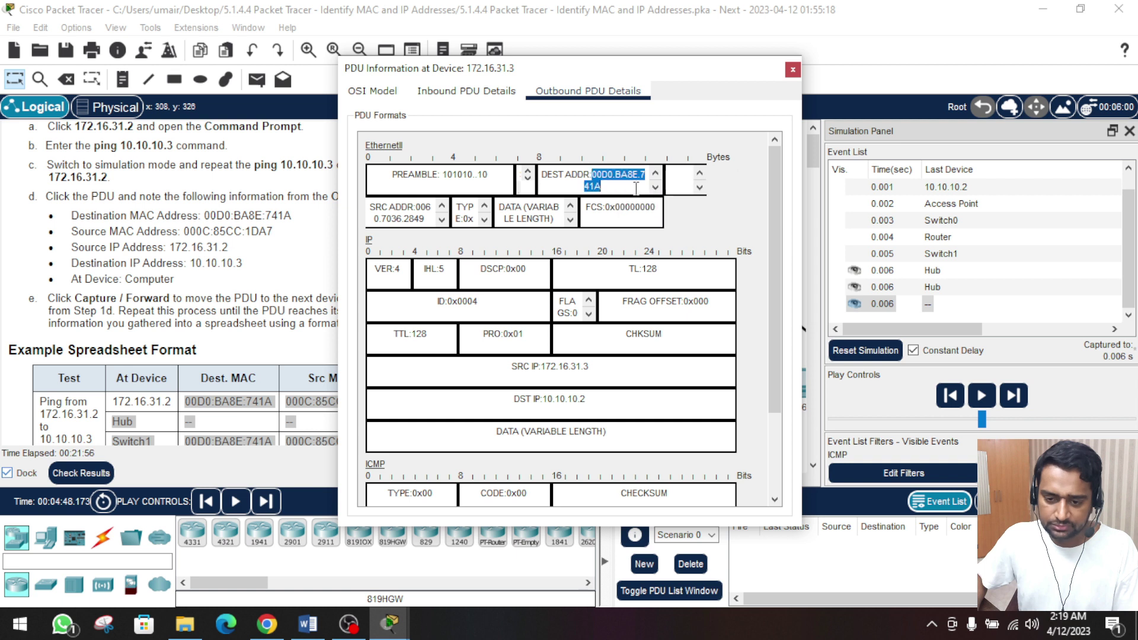
pyautogui.click(308, 624)
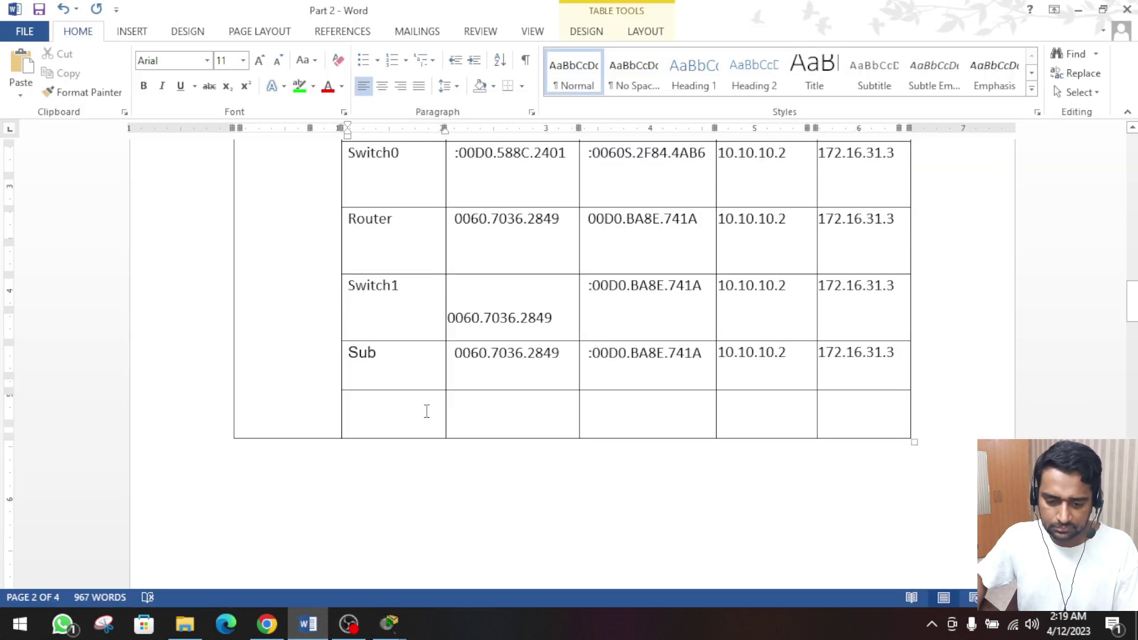
pyautogui.click(427, 411)
pyautogui.hotkey('ctrl', 'v')
pyautogui.hotkey('ctrl', 'z')
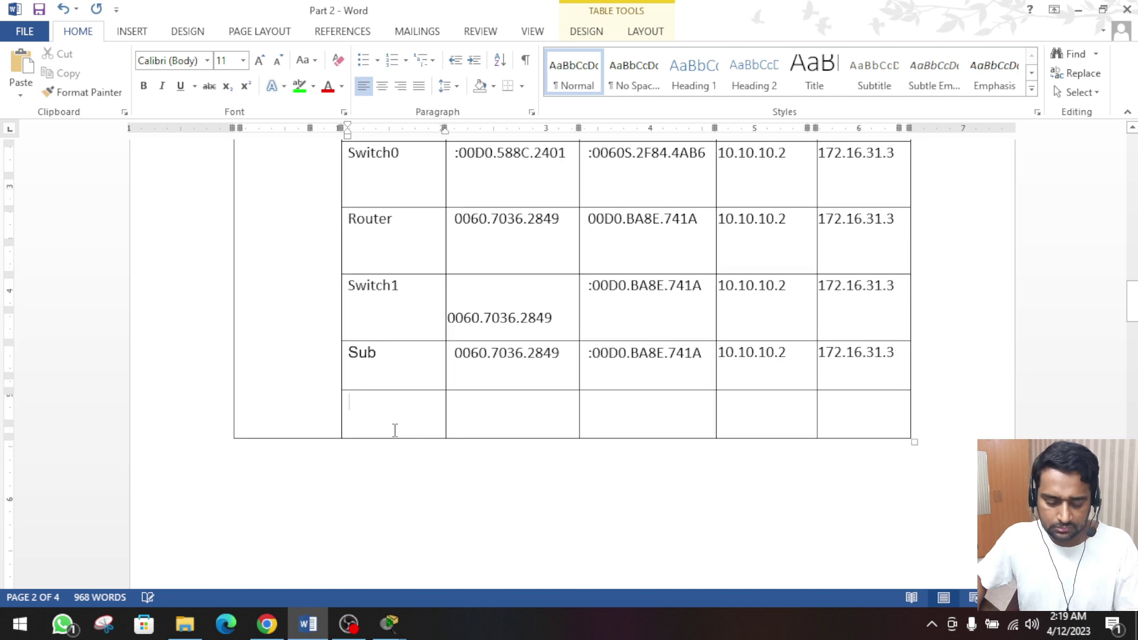
# - Fill the last row's Dest. MAC with 00D0.BA8E.741A and its Src MAC with 0060.7036.2849 from the outbound PDU details at 172.16.31.3
pyautogui.hotkey('ctrl', 'v')
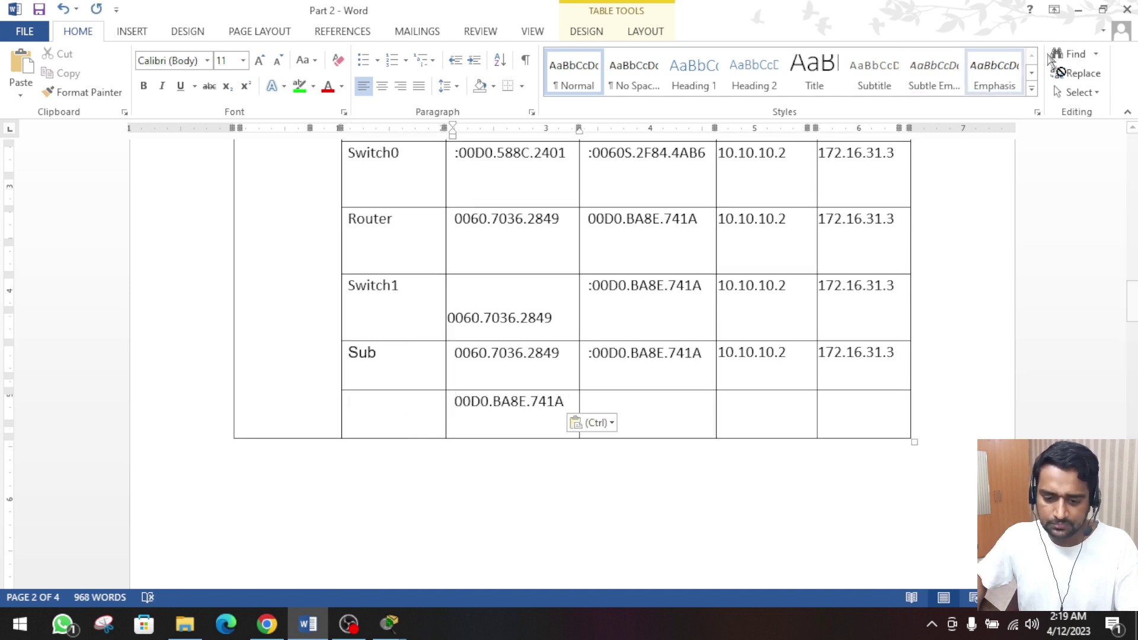
pyautogui.click(1078, 9)
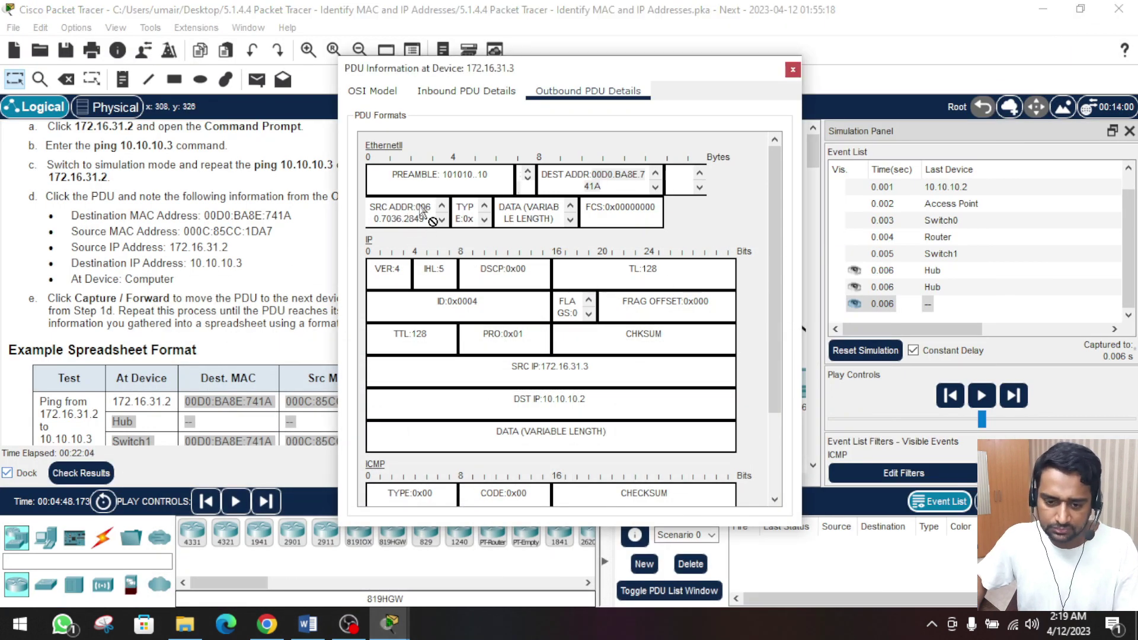
pyautogui.moveTo(415, 206); pyautogui.dragTo(531, 320)
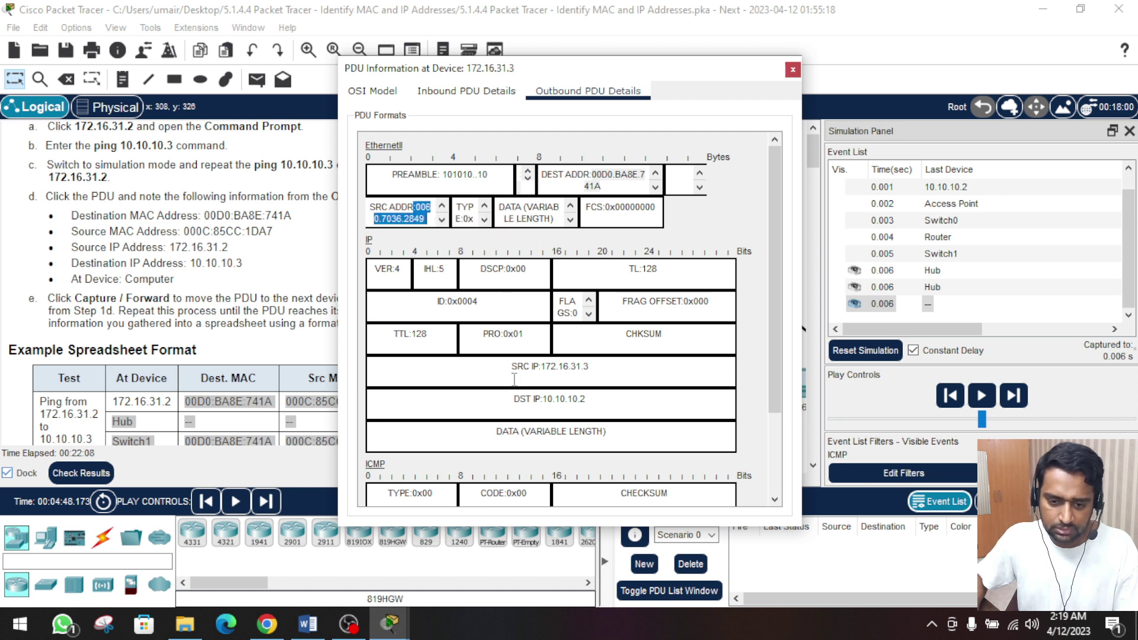
pyautogui.moveTo(592, 366); pyautogui.dragTo(558, 364)
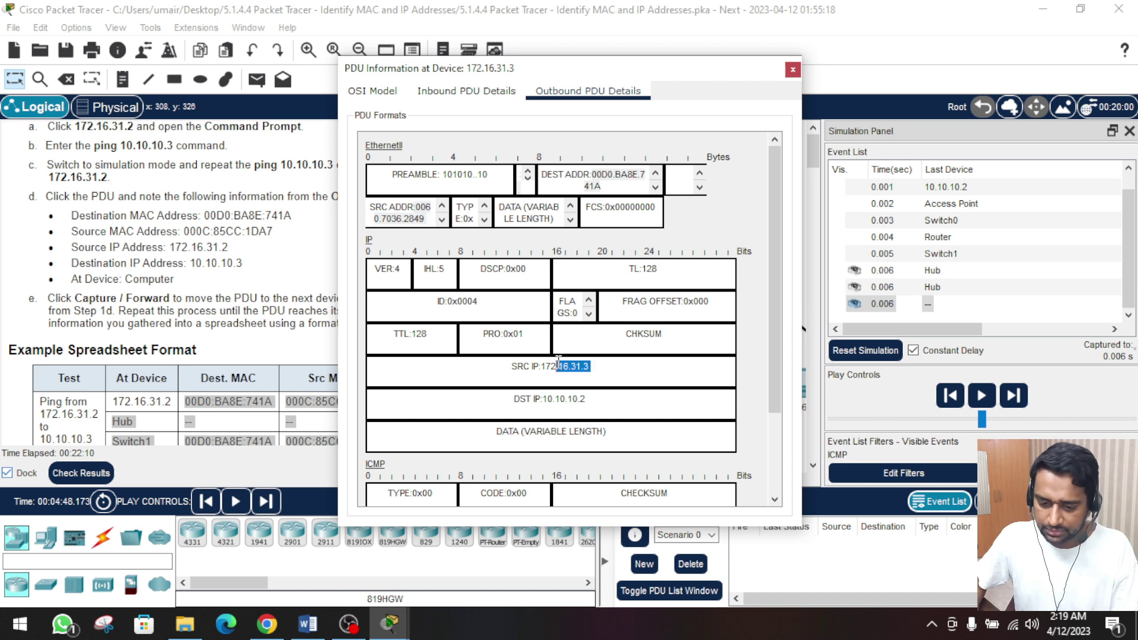
pyautogui.click(308, 624)
pyautogui.click(654, 399)
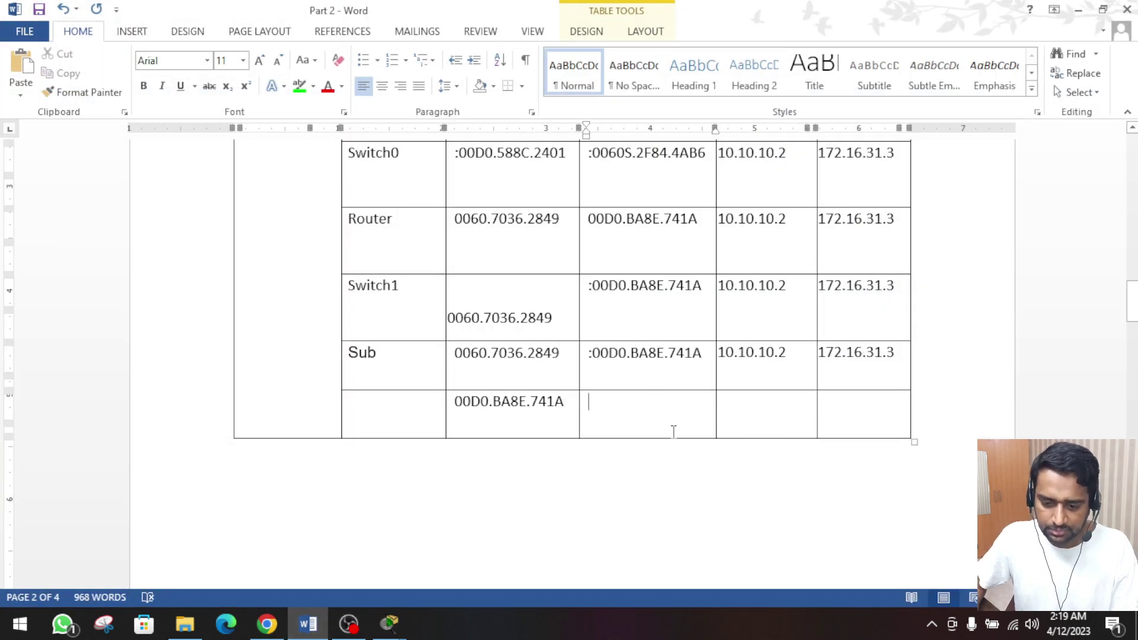
pyautogui.write(':0060.7036.2849')
# - Check the SRC IP and DST IP in the outbound PDU details at 172.16.31.3, and return to the Word document
pyautogui.click(1078, 11)
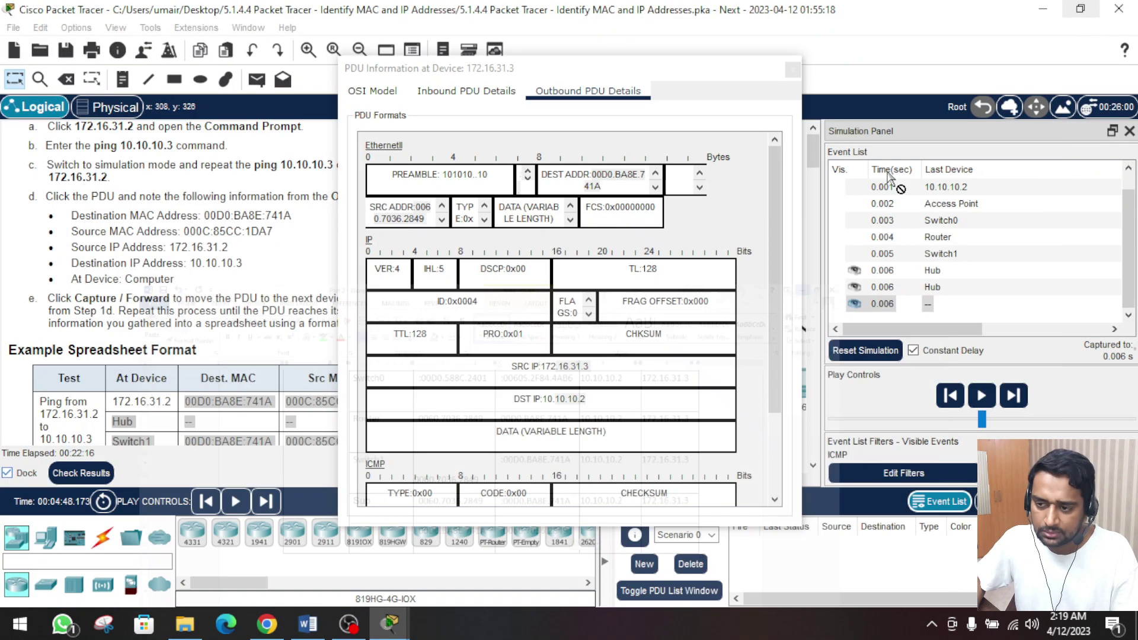
pyautogui.click(569, 369)
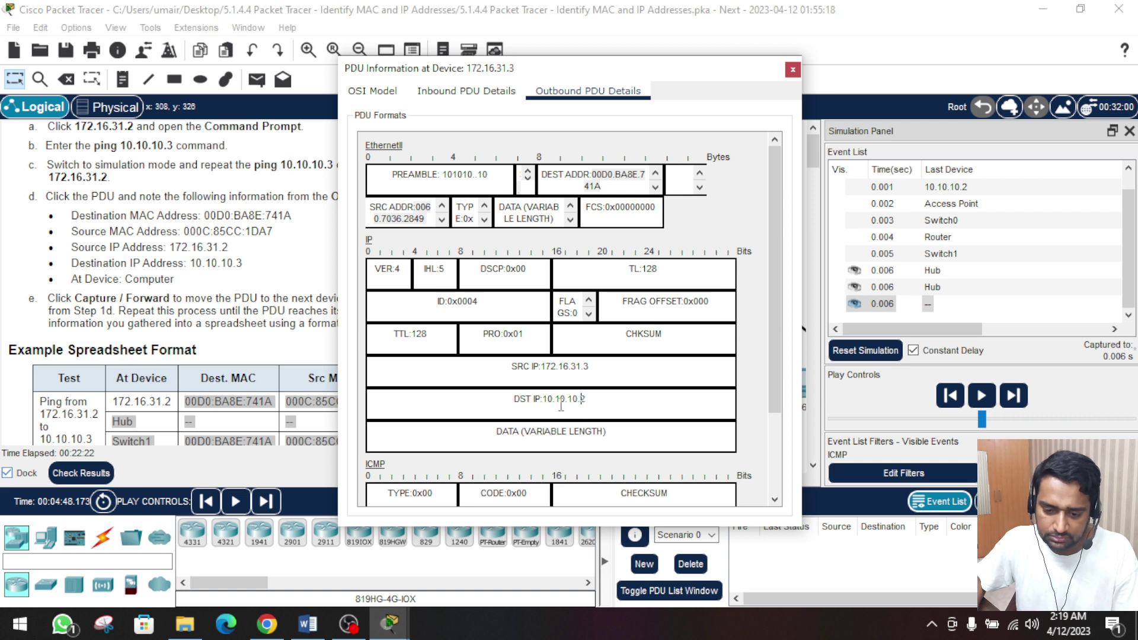
pyautogui.moveTo(514, 399); pyautogui.dragTo(587, 404)
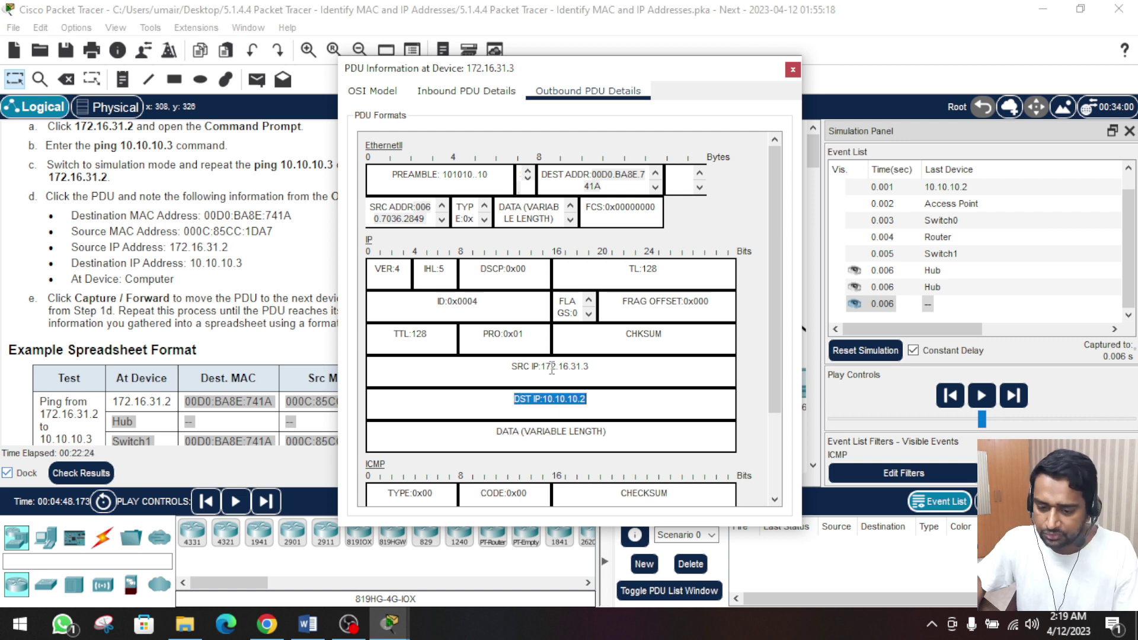
pyautogui.click(596, 368)
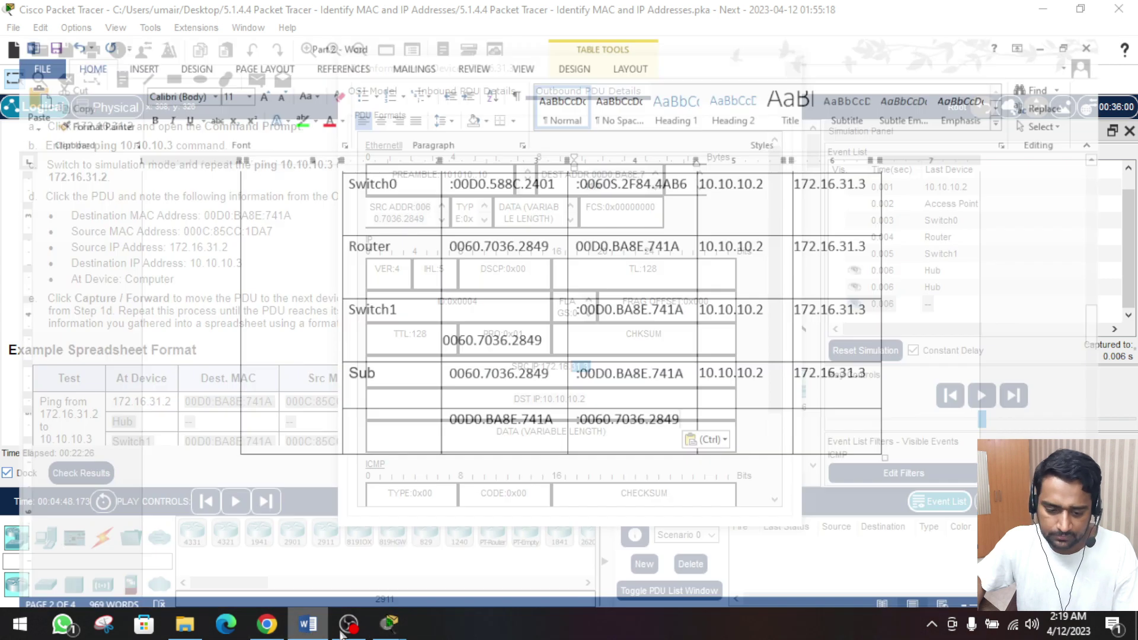
pyautogui.click(308, 624)
pyautogui.scroll(5, 817, 394)
pyautogui.scroll(-4, 815, 394)
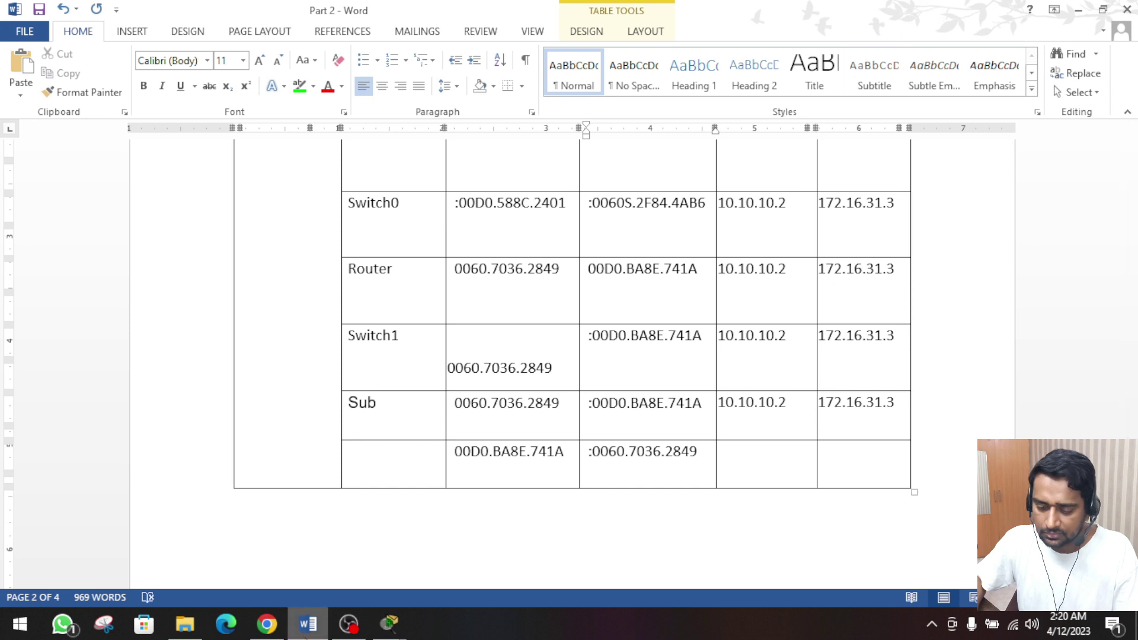
pyautogui.click(348, 624)
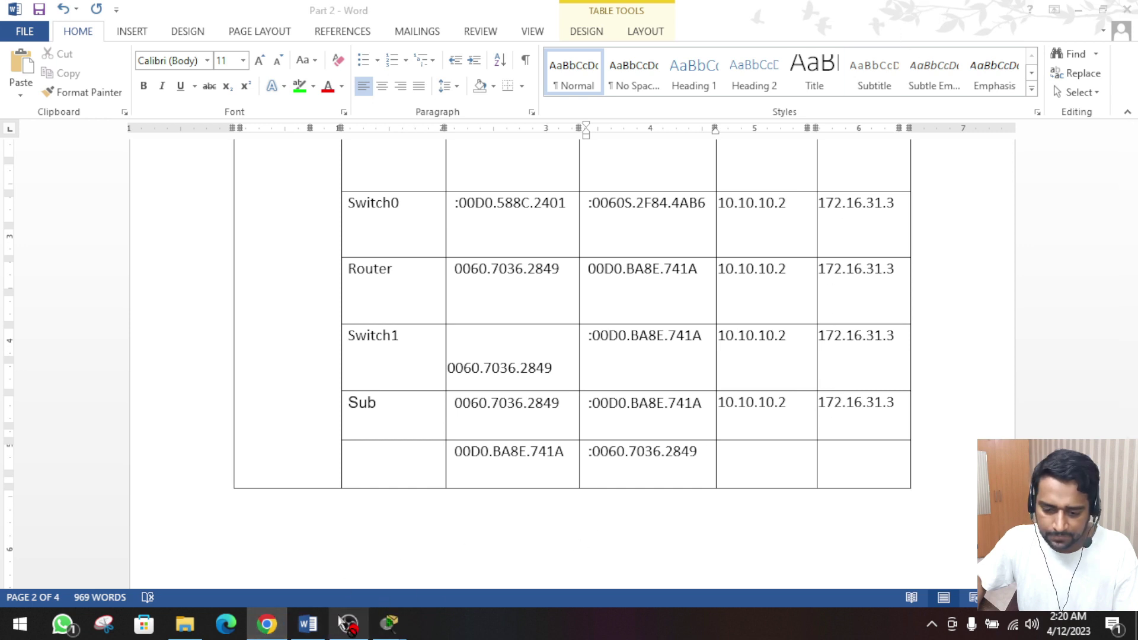
pyautogui.click(308, 624)
pyautogui.moveTo(388, 627)
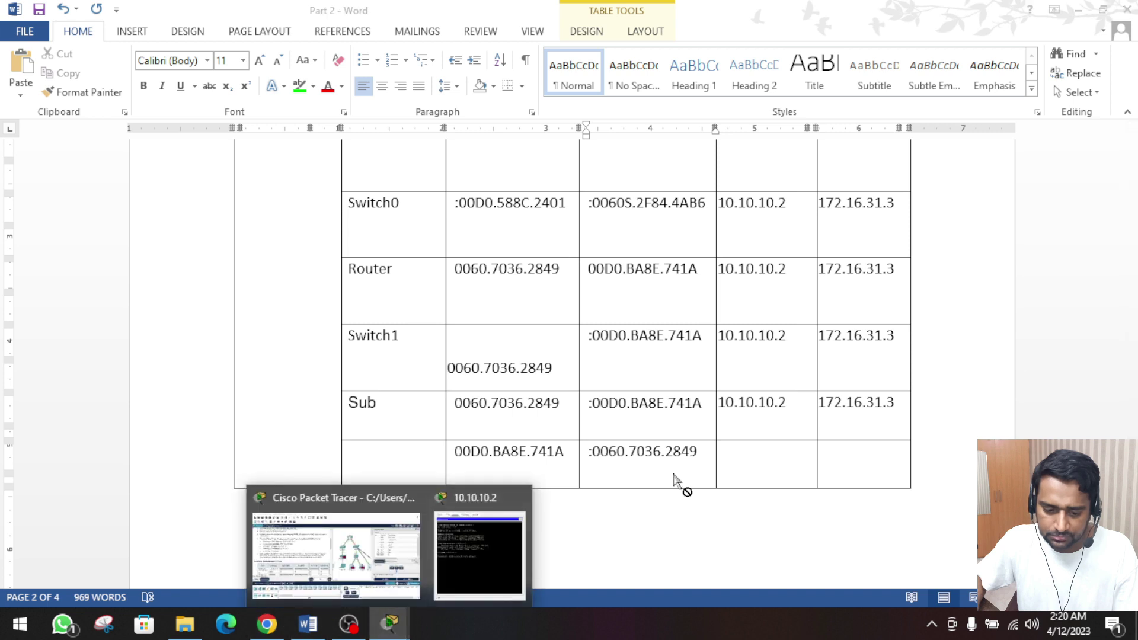
# - Copy SRC IP, 172.16.31.3, from the outbound PDU details in Packet Tracer into the Src IPv4 cell of the Word table's last row
pyautogui.click(359, 551)
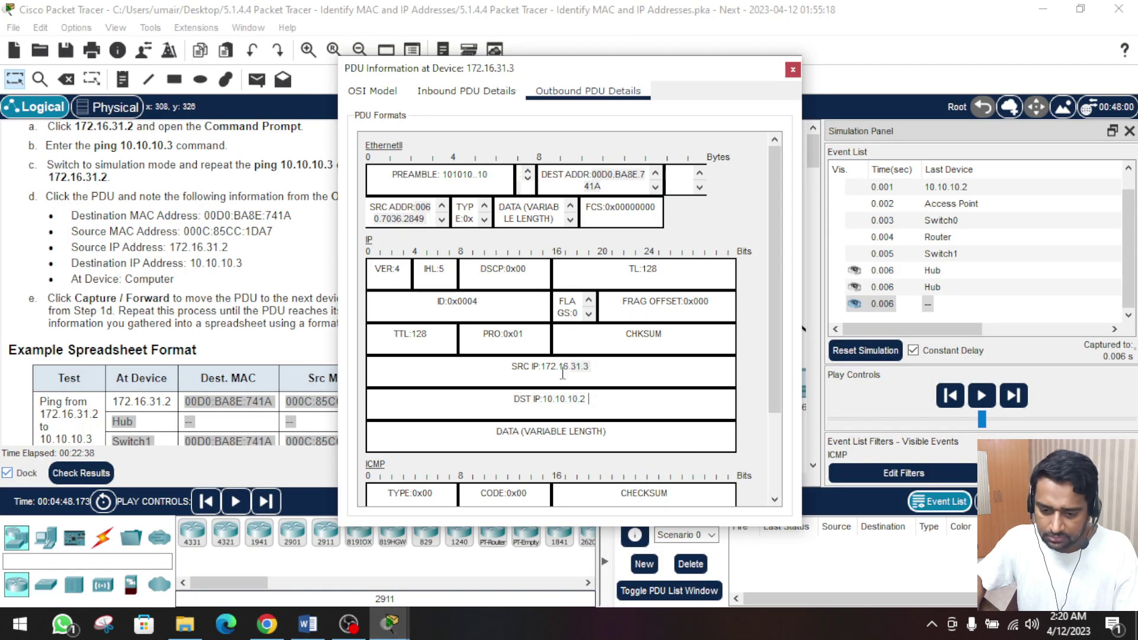
pyautogui.rightClick(543, 364)
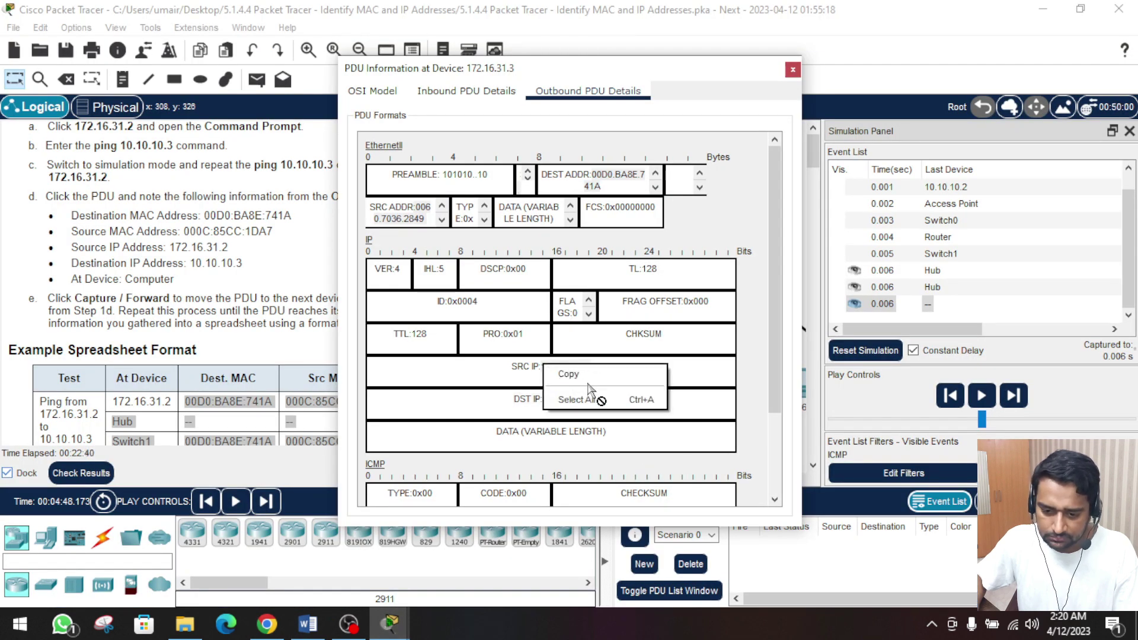
pyautogui.click(595, 377)
pyautogui.click(307, 624)
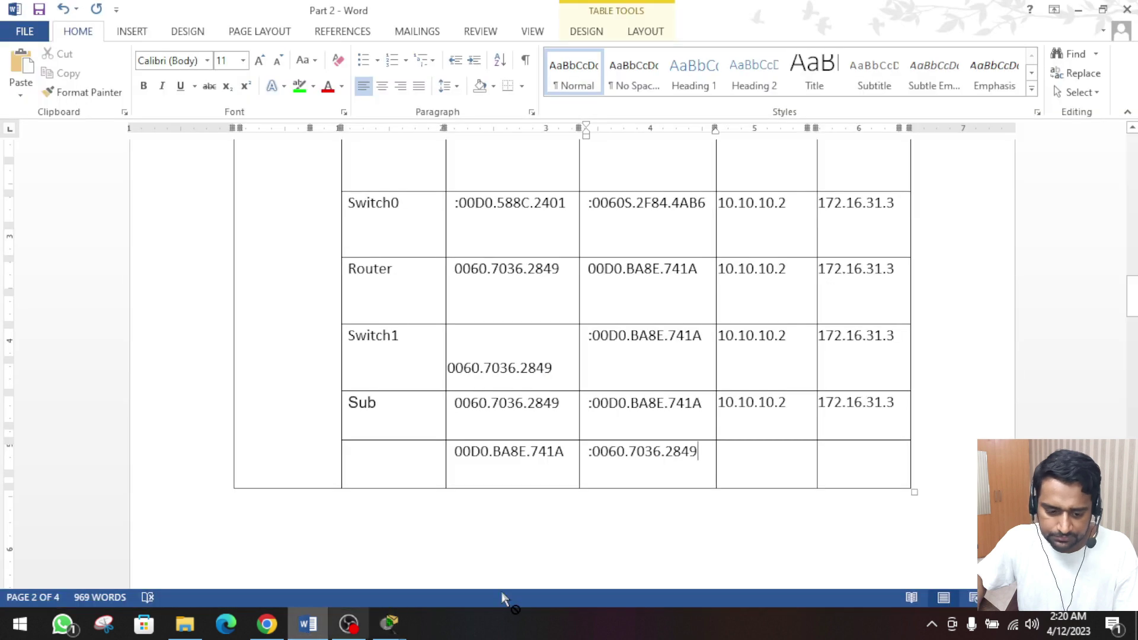
pyautogui.scroll(6, 829, 450)
pyautogui.scroll(-4, 809, 473)
pyautogui.click(750, 559)
pyautogui.hotkey('ctrl', 'v')
pyautogui.scroll(-3, 757, 552)
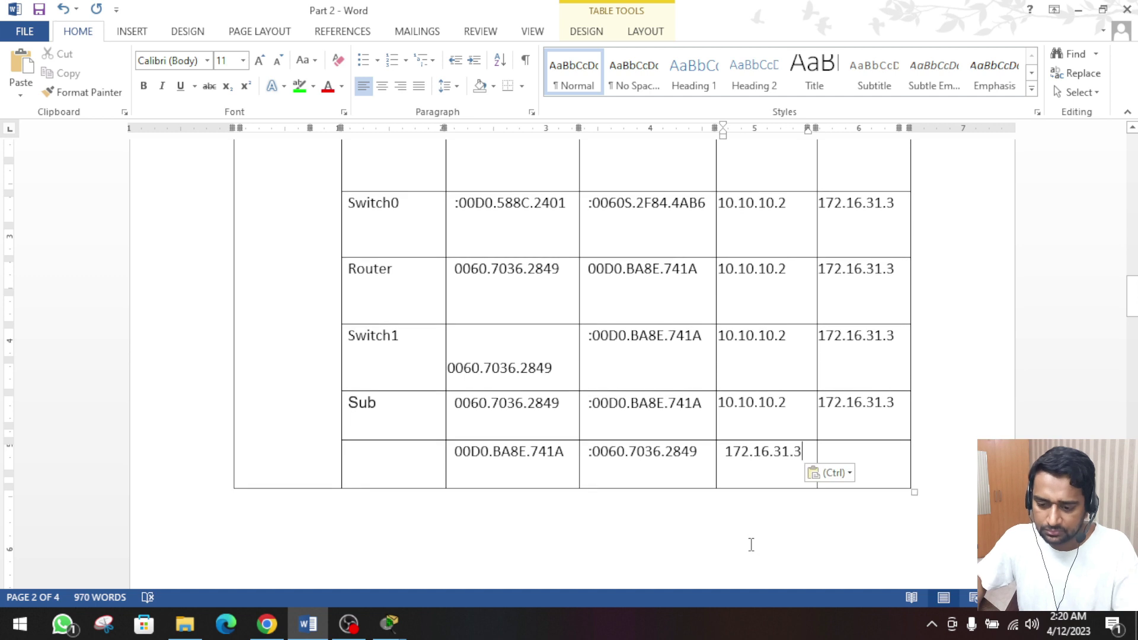
# - Copy DST IP, 10.10.10.2, from the outbound PDU details in Packet Tracer into the Dest IPv4 cell of the Word table's last row
pyautogui.scroll(6, 859, 450)
pyautogui.scroll(-3, 859, 444)
pyautogui.scroll(-3, 862, 443)
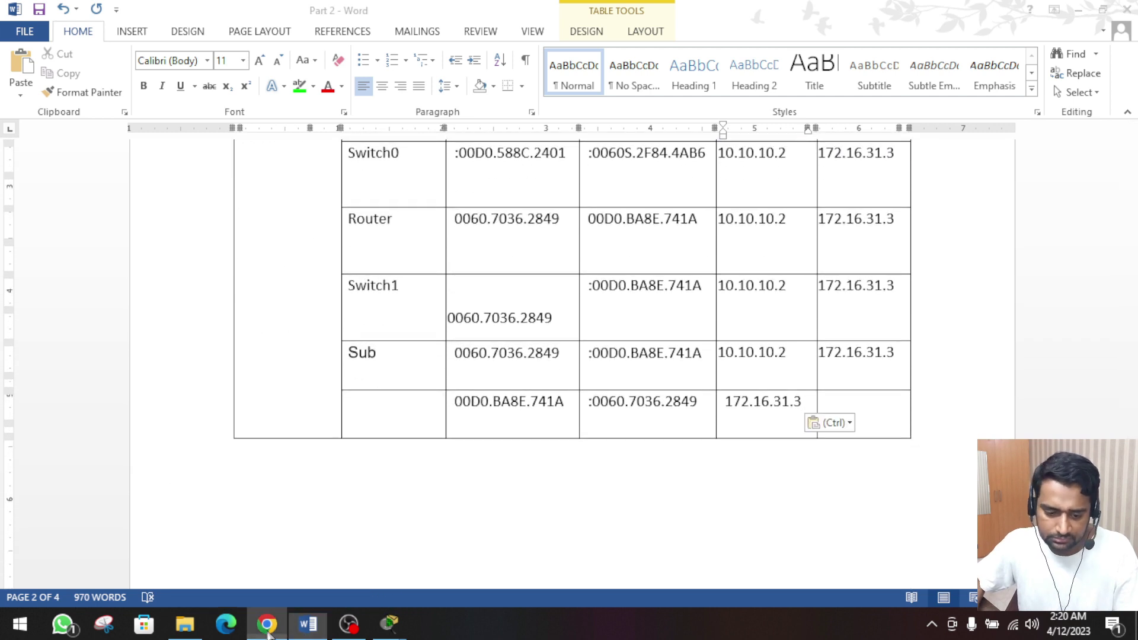
pyautogui.moveTo(389, 624)
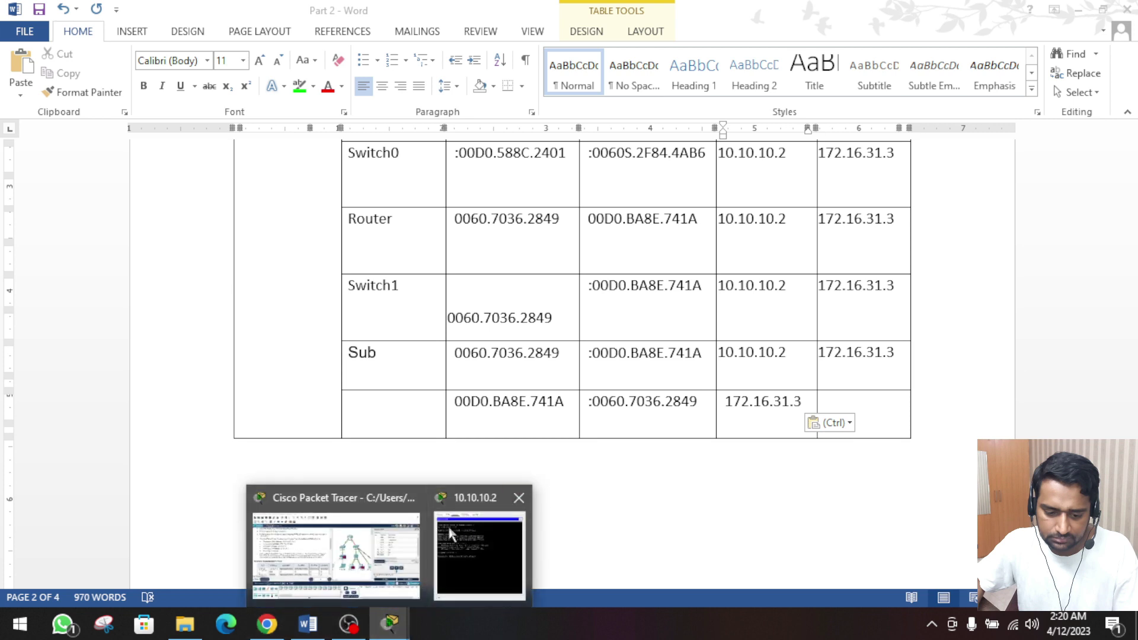
pyautogui.click(480, 532)
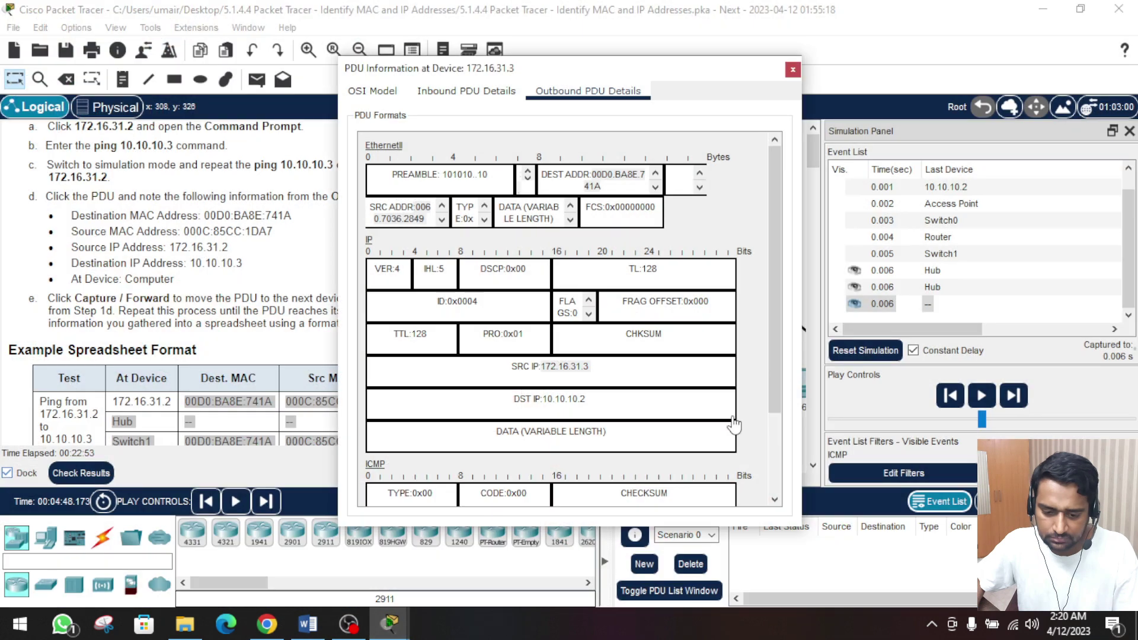
pyautogui.tripleClick(566, 396)
pyautogui.click(543, 400)
pyautogui.moveTo(543, 398); pyautogui.dragTo(597, 399)
pyautogui.rightClick(575, 399)
pyautogui.click(596, 410)
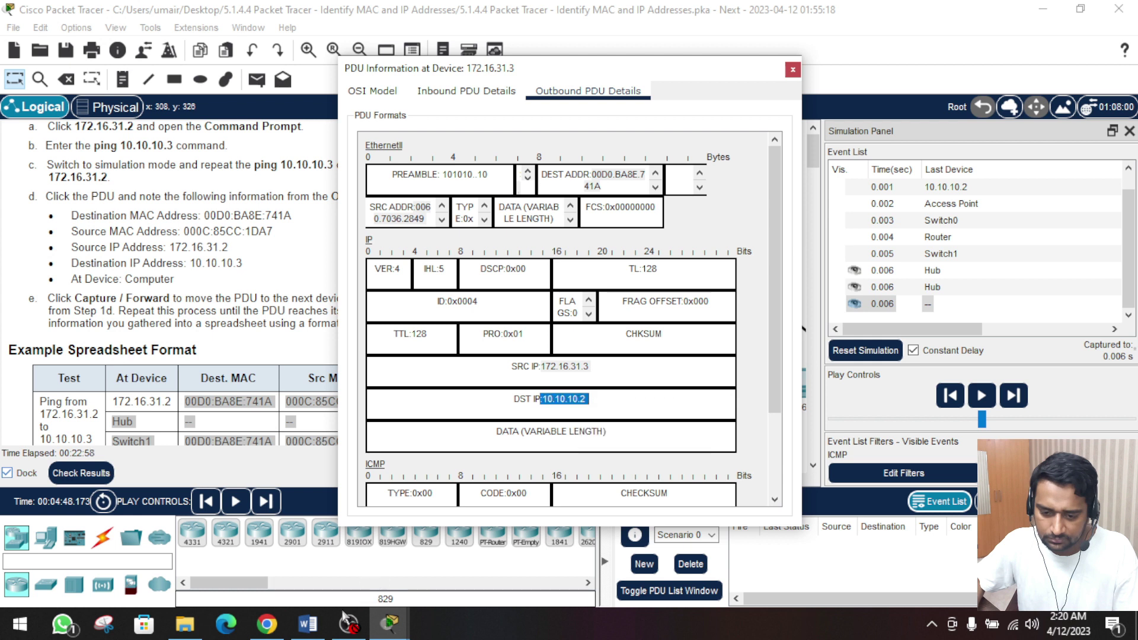
pyautogui.click(307, 623)
pyautogui.click(851, 411)
pyautogui.hotkey('ctrl', 'v')
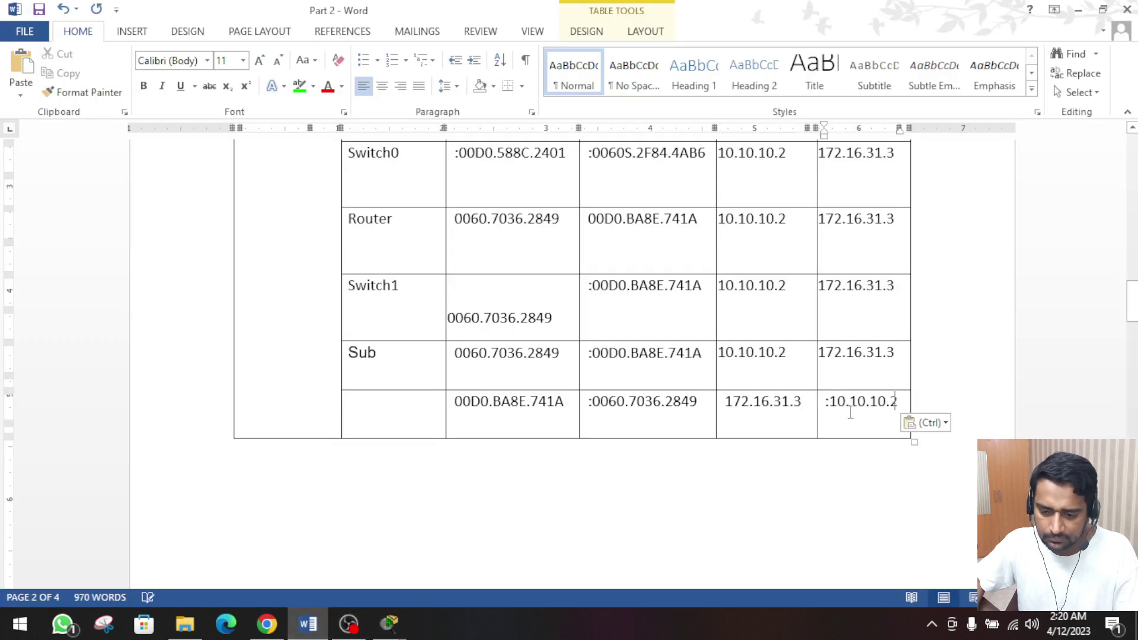
# - Enter 172.16.31.3 as the At Device name in the last row of the table
pyautogui.click(782, 409)
pyautogui.click(390, 405)
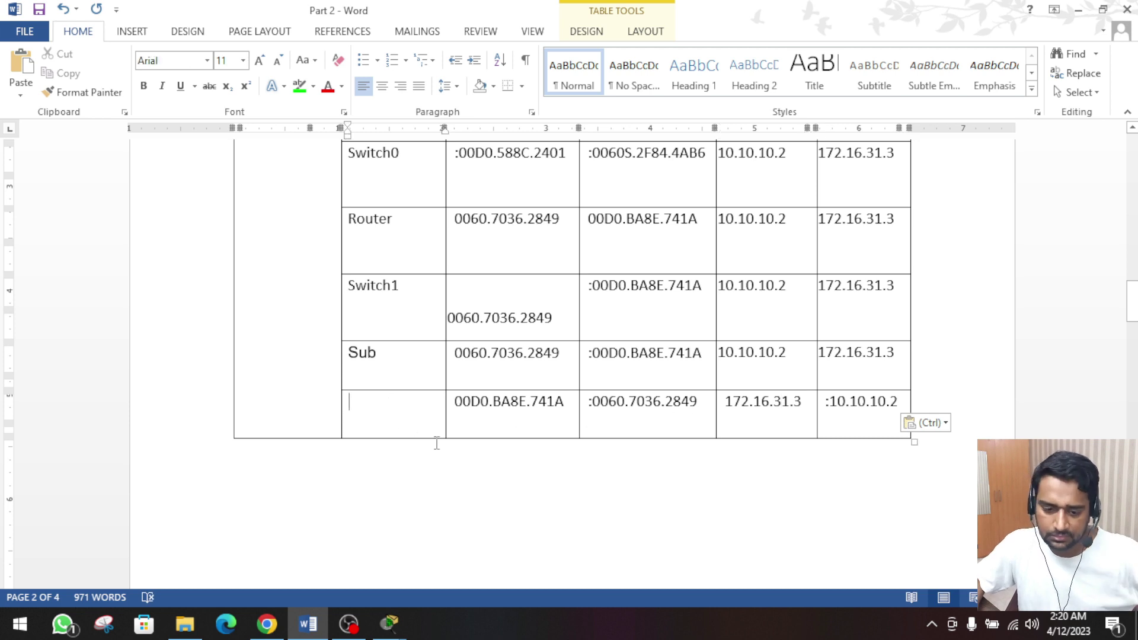
pyautogui.scroll(5, 437, 443)
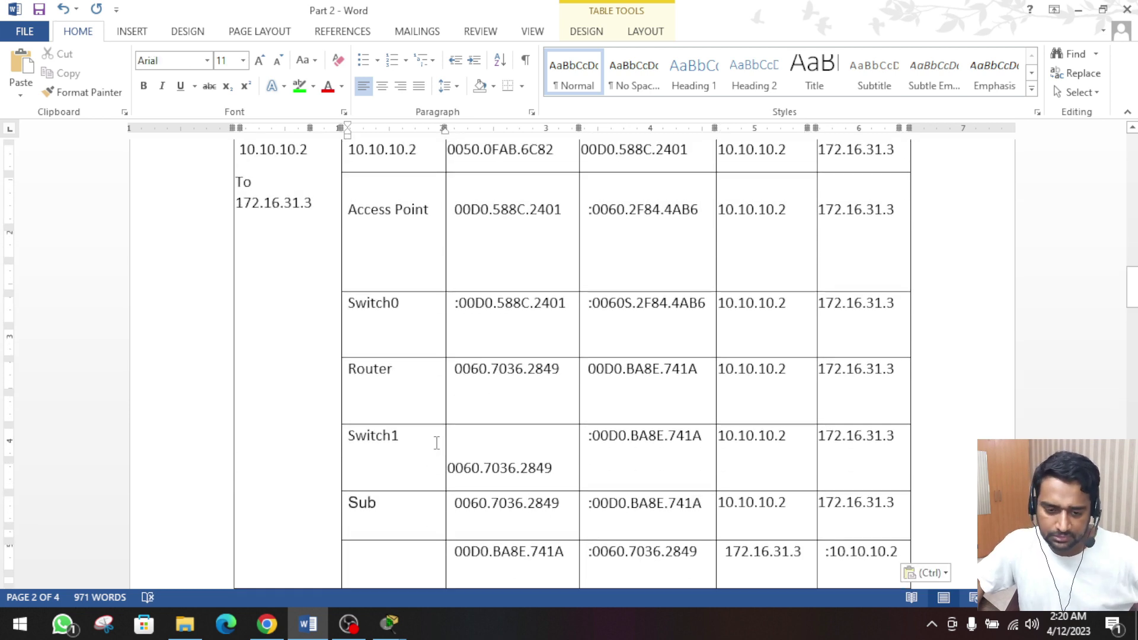
pyautogui.scroll(-2, 436, 443)
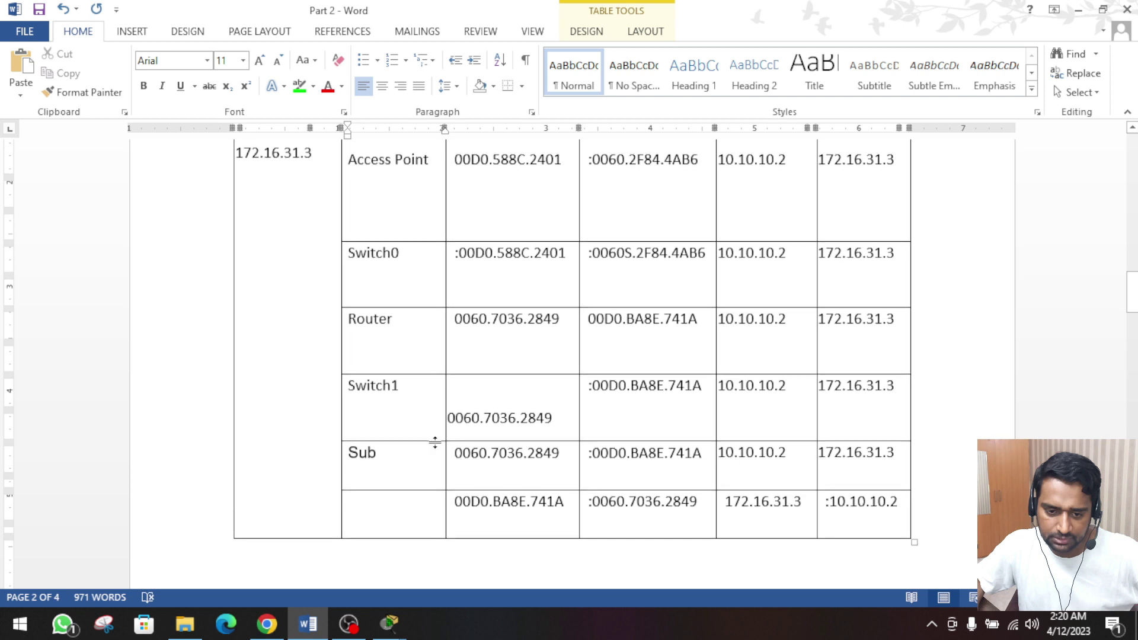
pyautogui.scroll(-1, 434, 442)
pyautogui.write('172.16.31.3')
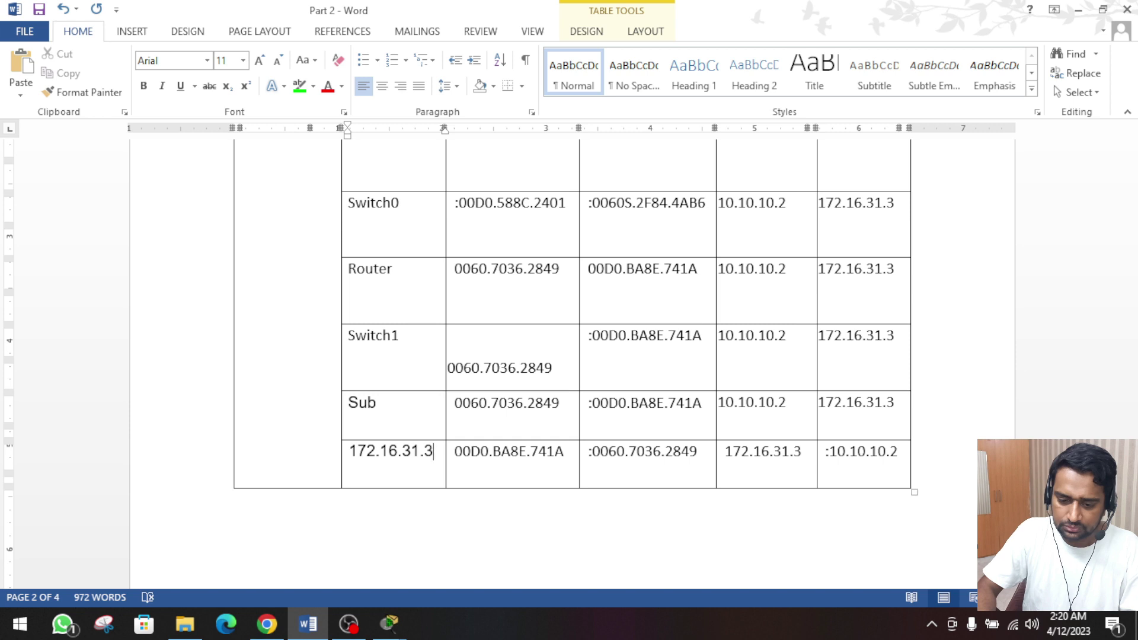
# - Switch to Packet Tracer, close the PDU information for 172.16.31.3 and hide the simulation event list
pyautogui.scroll(-10, 435, 442)
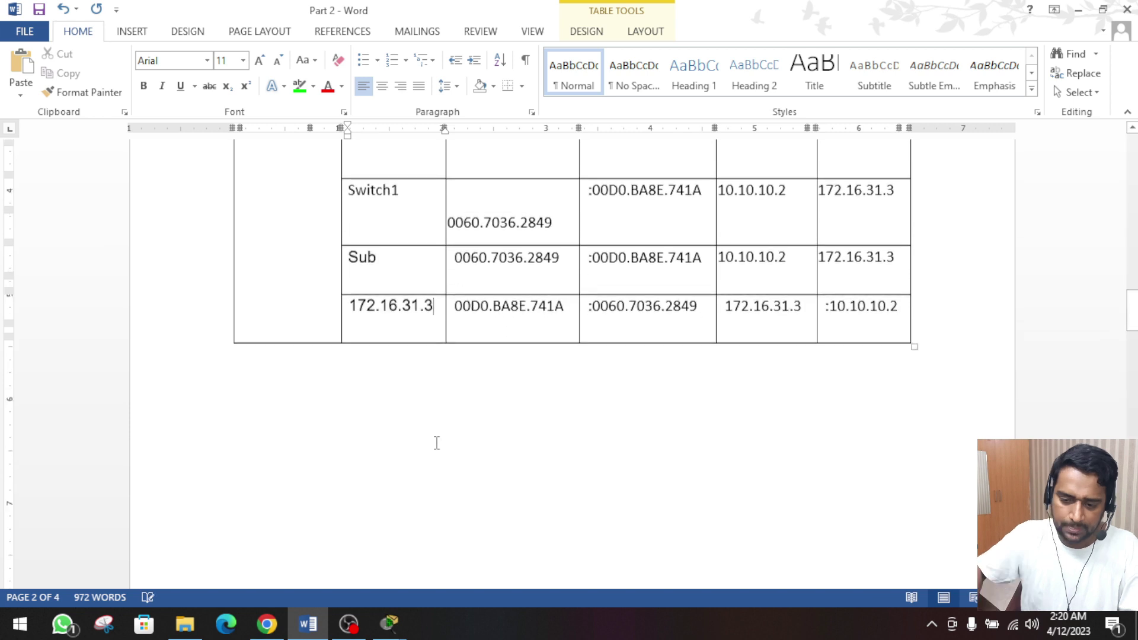
pyautogui.click(455, 440)
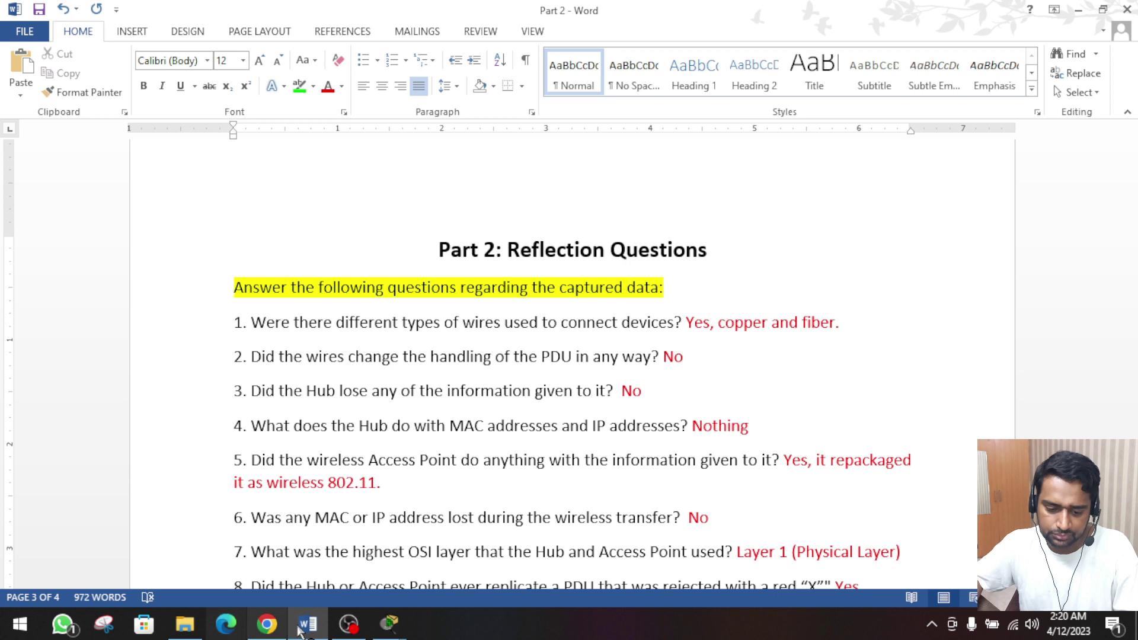
pyautogui.click(389, 623)
pyautogui.click(363, 544)
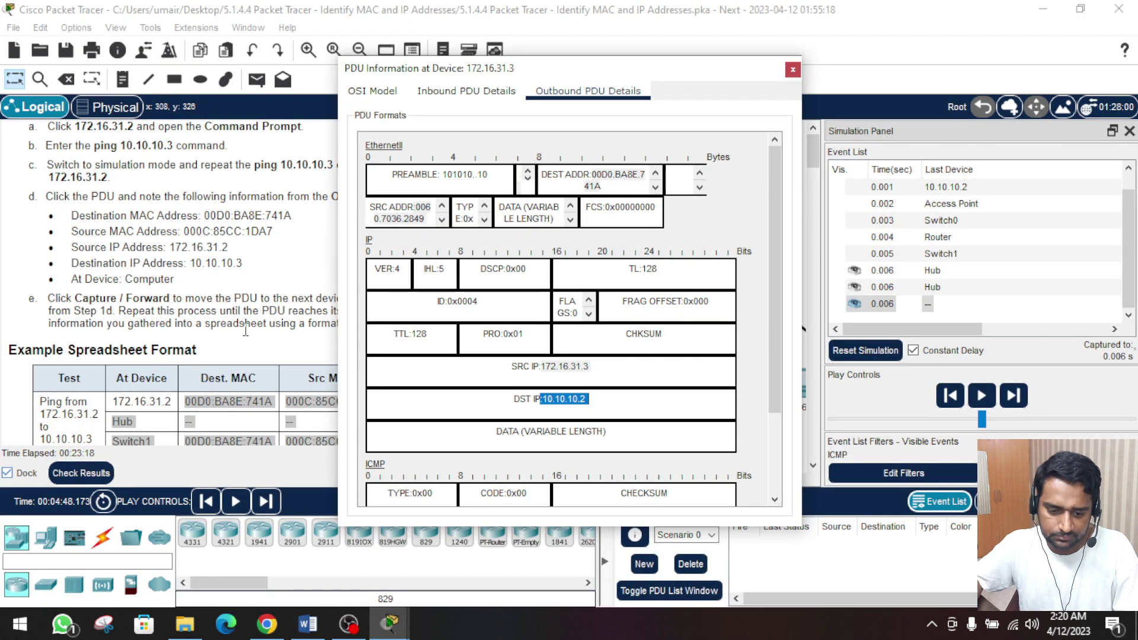
pyautogui.click(794, 70)
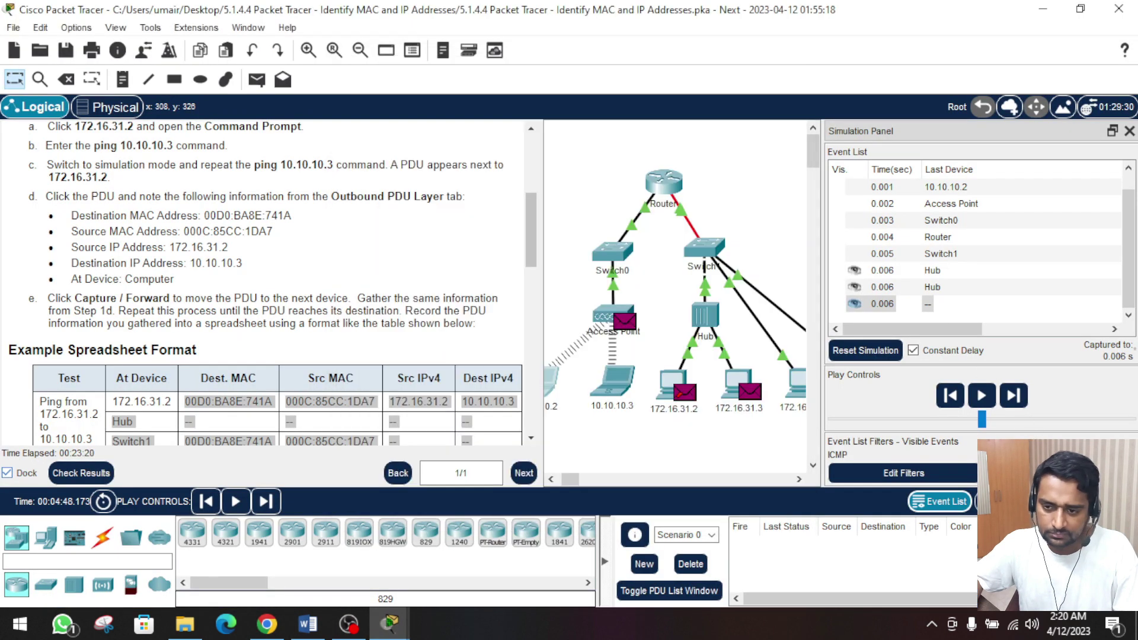
pyautogui.click(964, 504)
# - Read the Part 2 reflection questions in the instructions, review their answers in the Word document, and return to the document's beginning
pyautogui.moveTo(534, 231); pyautogui.dragTo(542, 396)
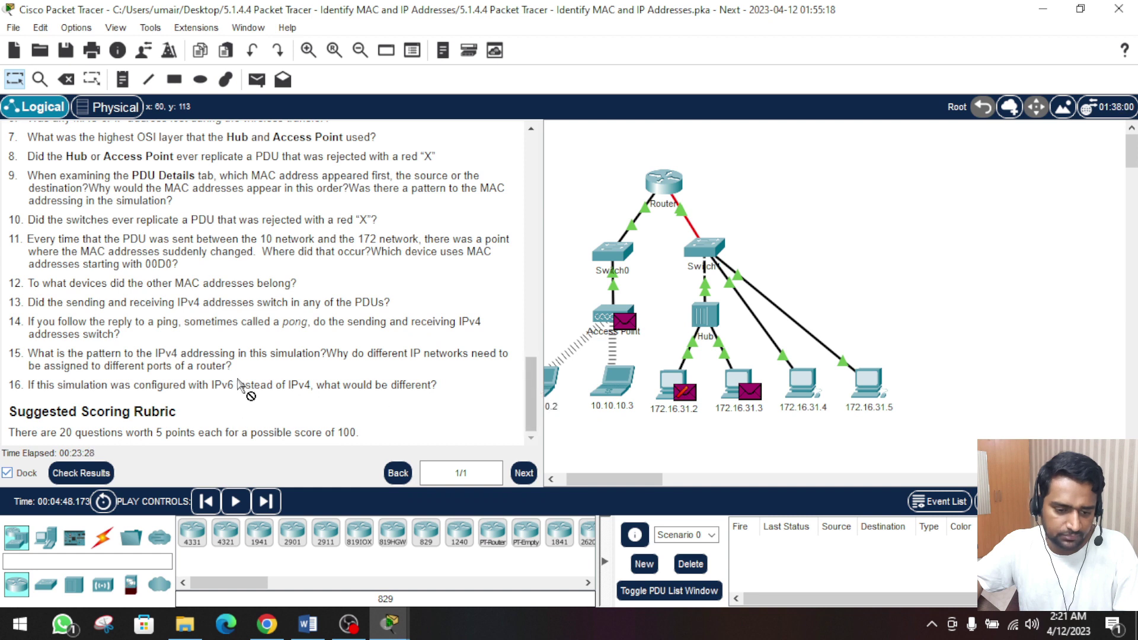
pyautogui.scroll(6, 236, 394)
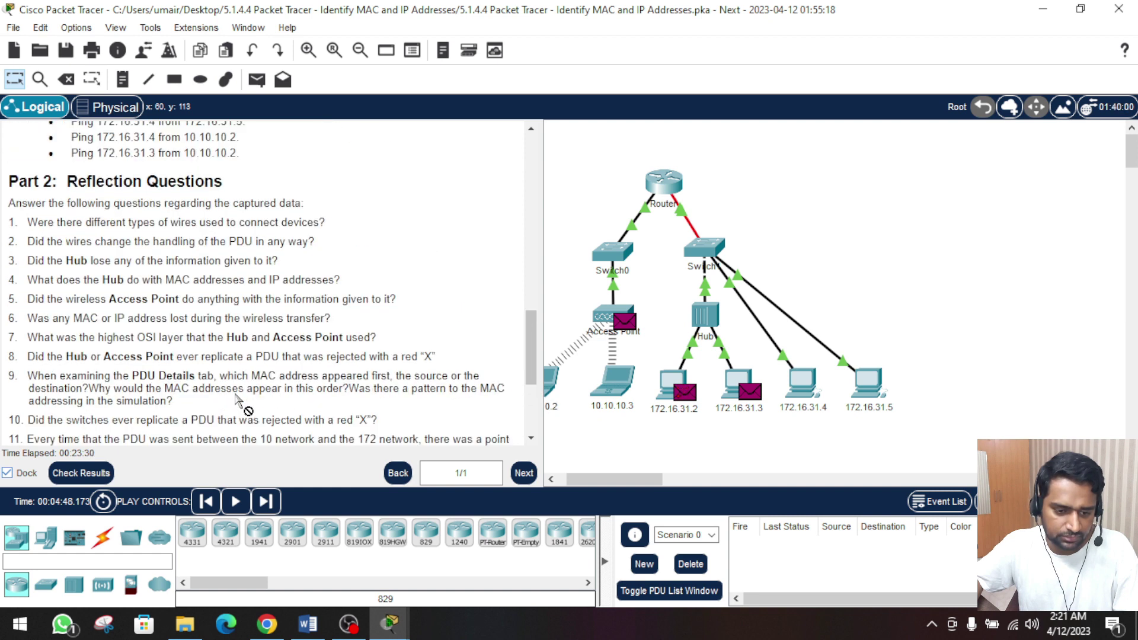
pyautogui.click(307, 624)
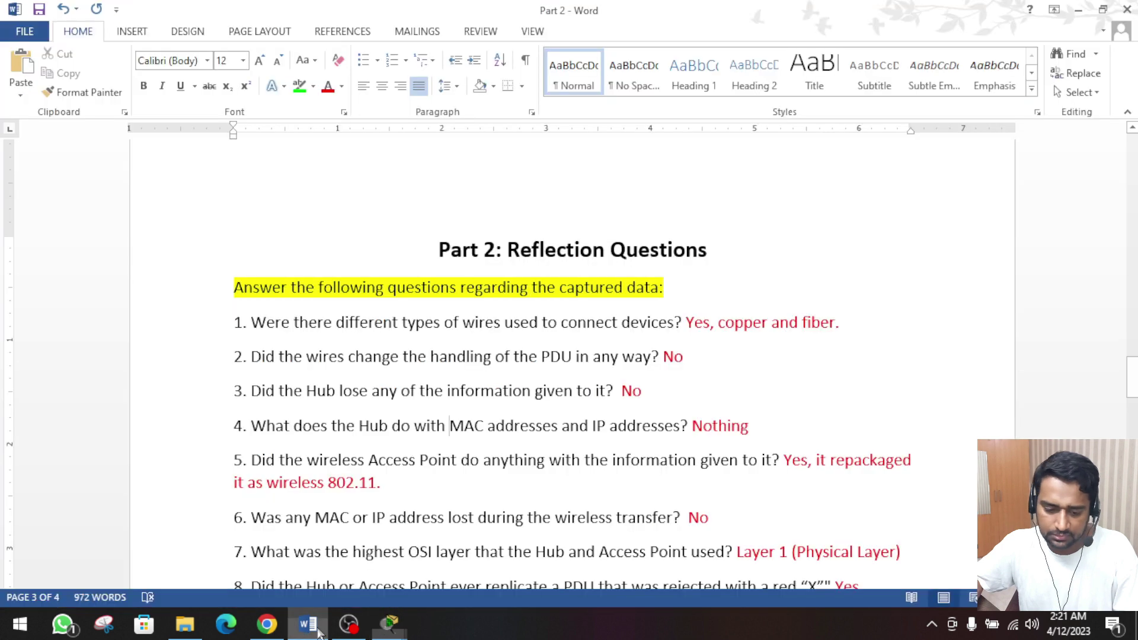
pyautogui.scroll(-2, 449, 433)
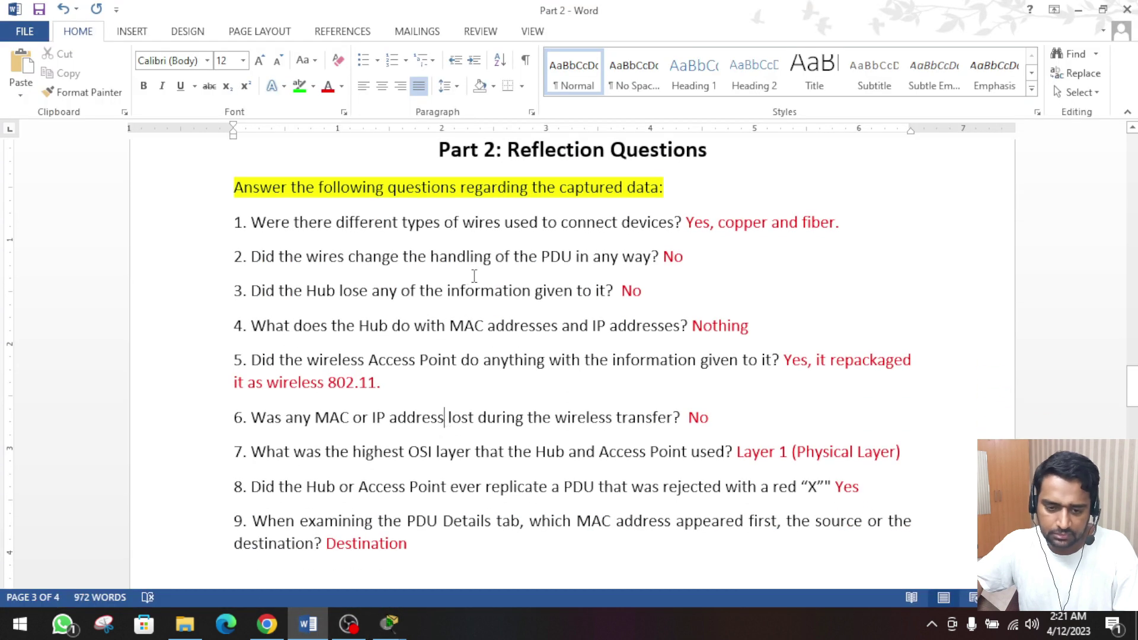
pyautogui.moveTo(834, 222); pyautogui.dragTo(697, 215)
pyautogui.click(436, 293)
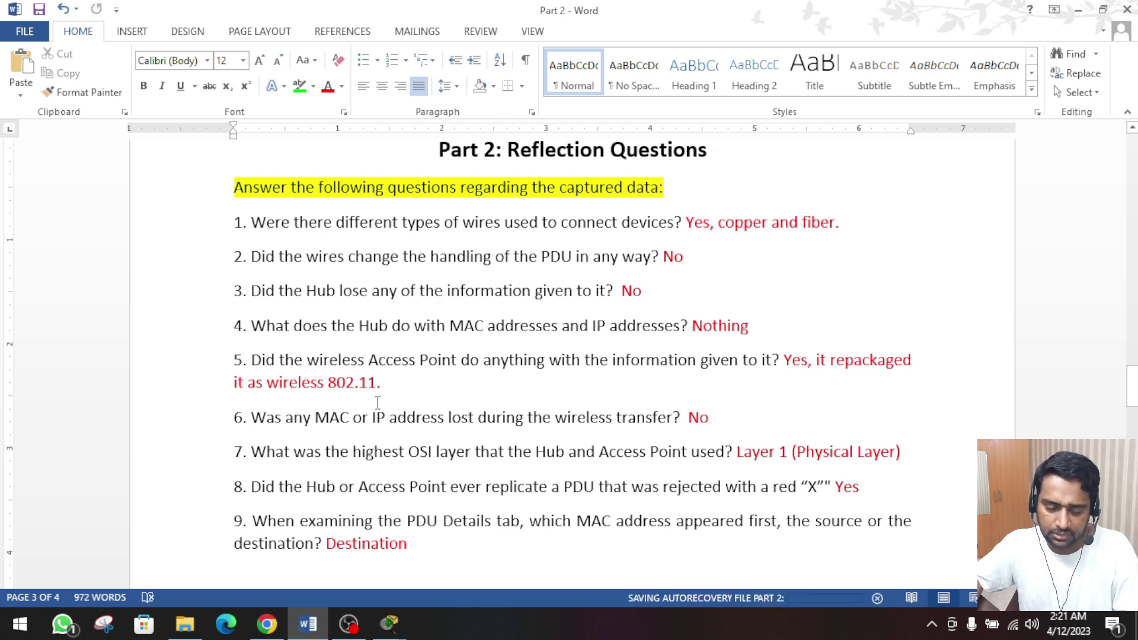
pyautogui.scroll(15, 377, 403)
pyautogui.scroll(15, 377, 403)
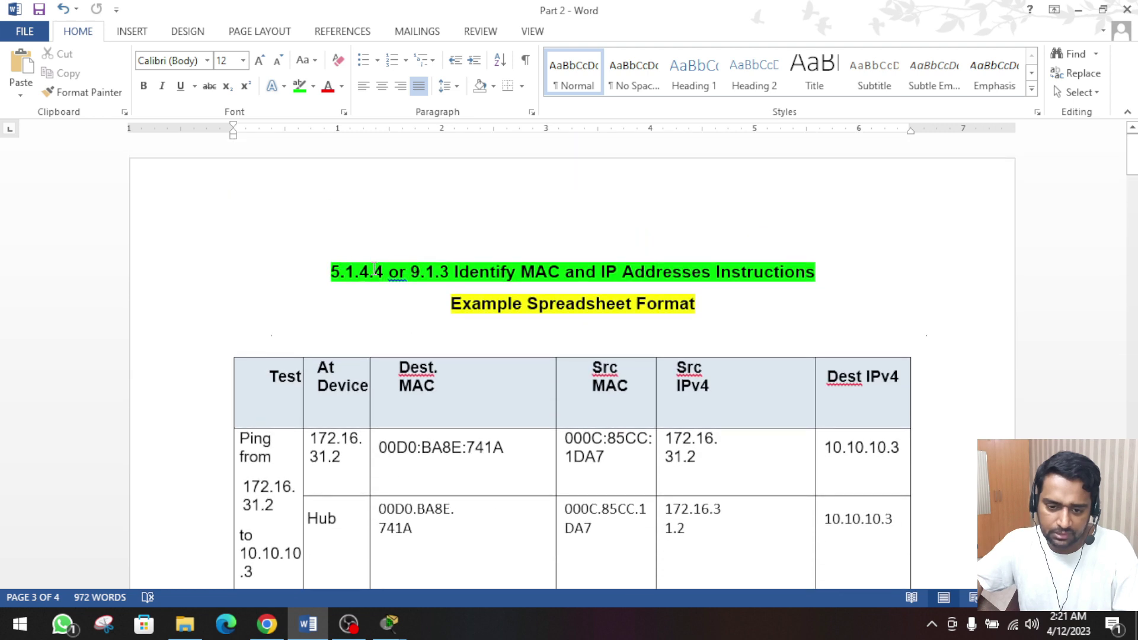
# - Check the activity numbers in the document's title and review the answers to Part 2 reflection questions 1 through 20
pyautogui.moveTo(452, 269); pyautogui.dragTo(336, 261)
pyautogui.click(424, 302)
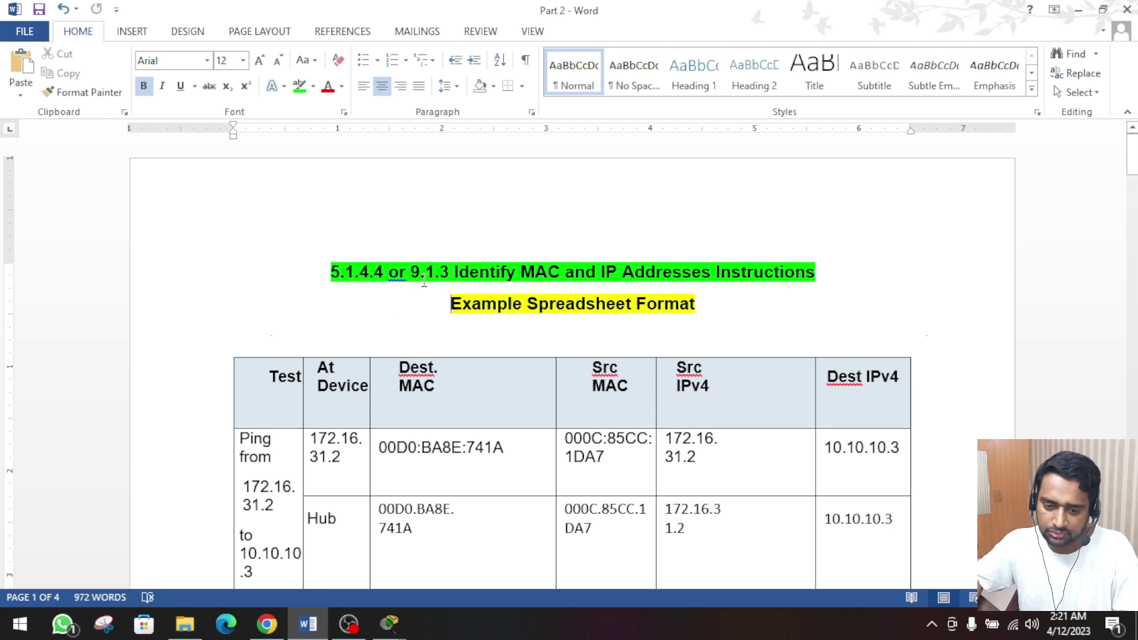
pyautogui.moveTo(449, 271); pyautogui.dragTo(389, 271)
pyautogui.moveTo(1132, 156); pyautogui.dragTo(1097, 574)
pyautogui.scroll(2, 534, 267)
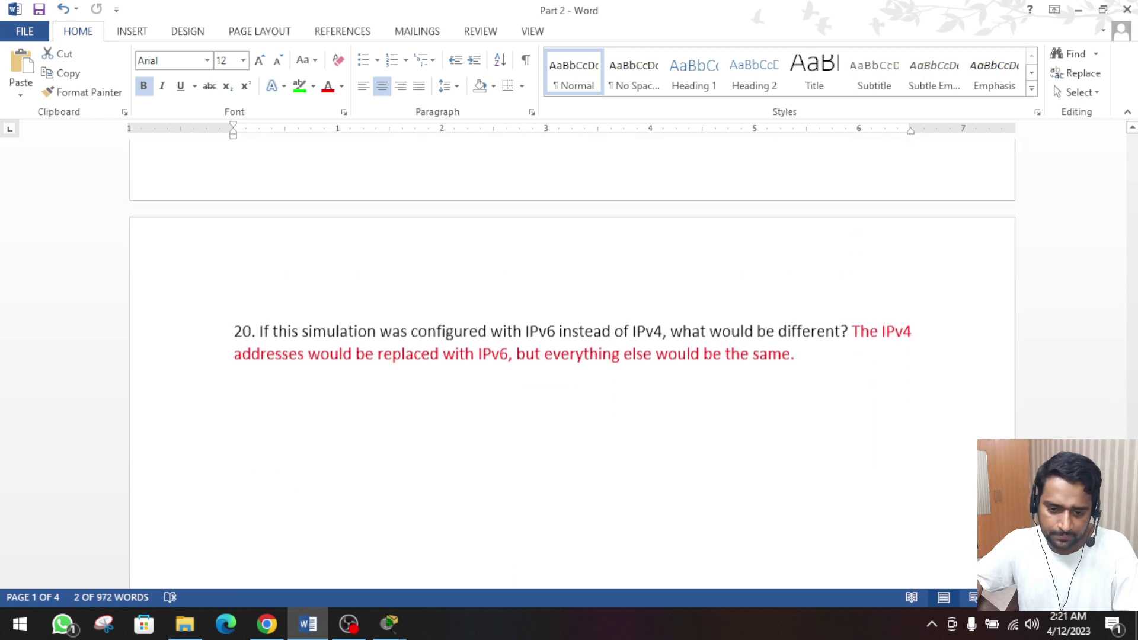
pyautogui.click(278, 331)
pyautogui.keyDown('shift'); pyautogui.click(794, 354); pyautogui.keyUp('shift')
pyautogui.scroll(6, 617, 518)
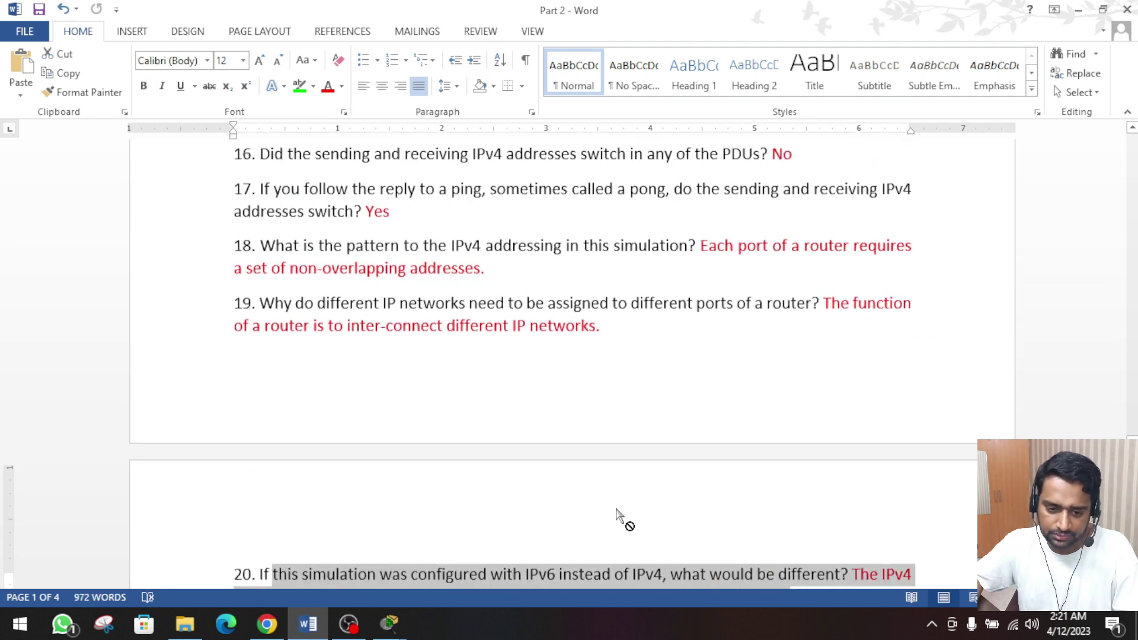
pyautogui.scroll(-2, 617, 509)
pyautogui.scroll(10, 617, 509)
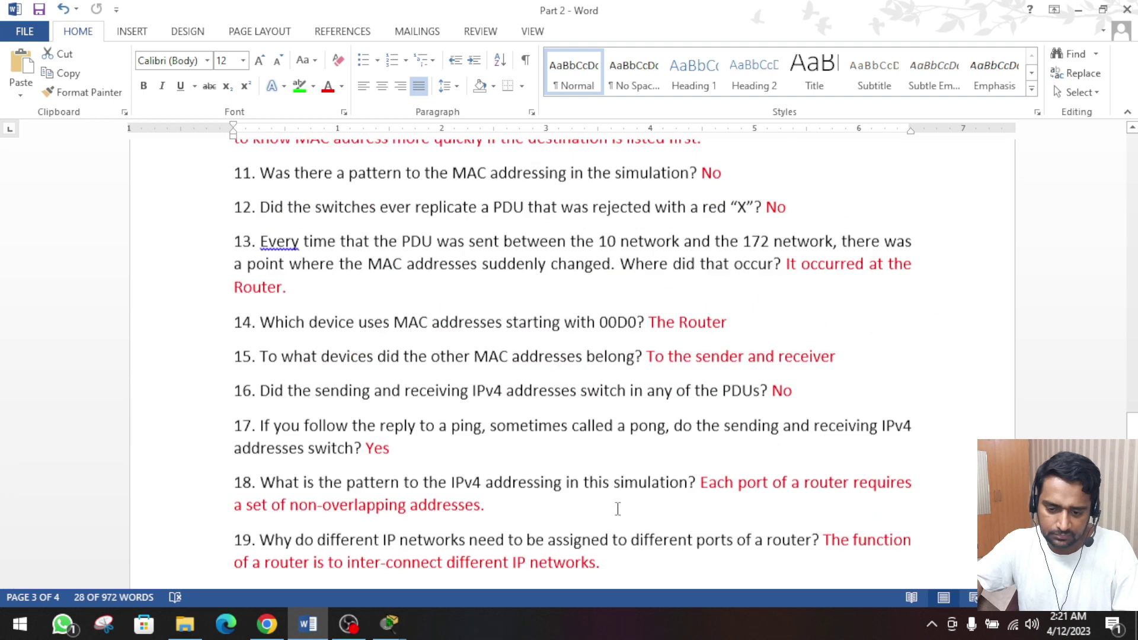
pyautogui.click(523, 314)
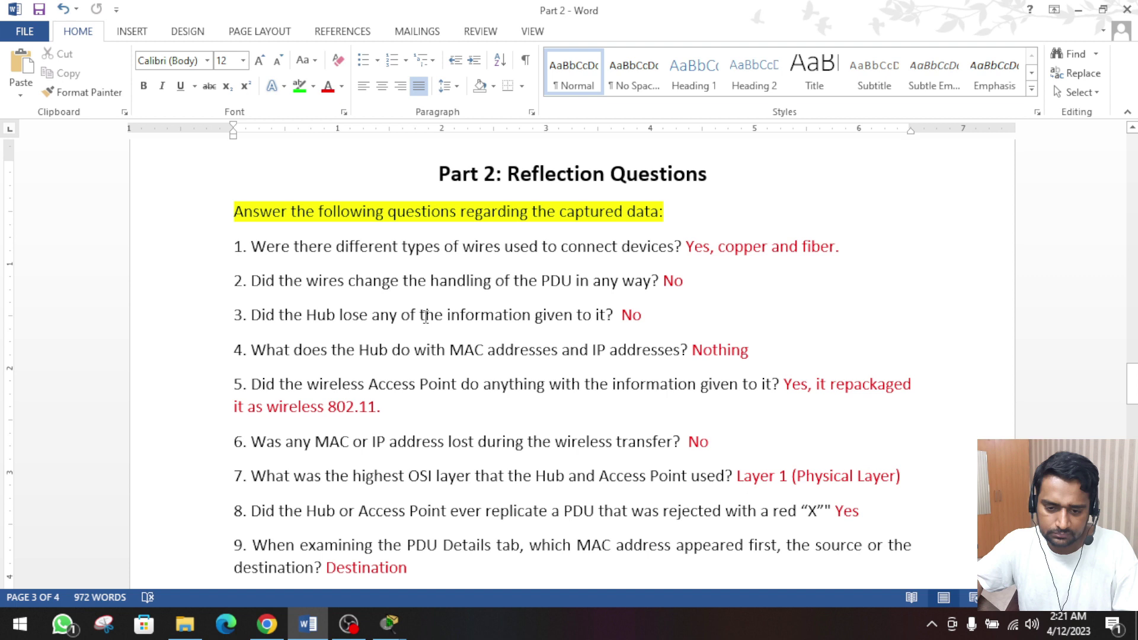
pyautogui.scroll(-4, 426, 317)
pyautogui.scroll(-3, 425, 317)
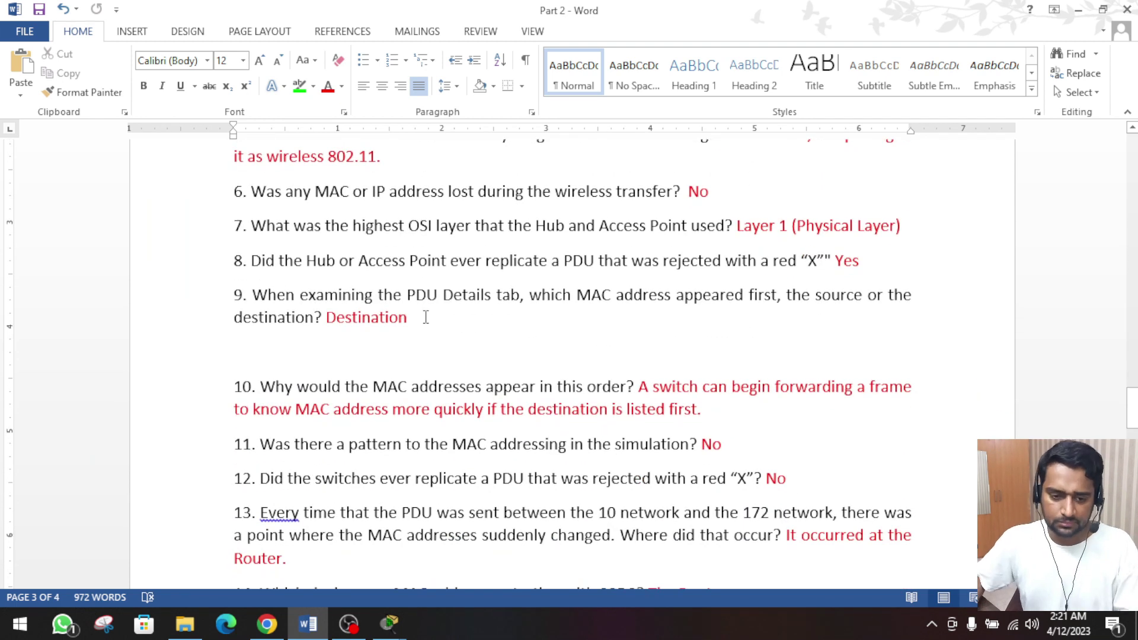
pyautogui.scroll(-5, 426, 318)
pyautogui.scroll(-10, 425, 317)
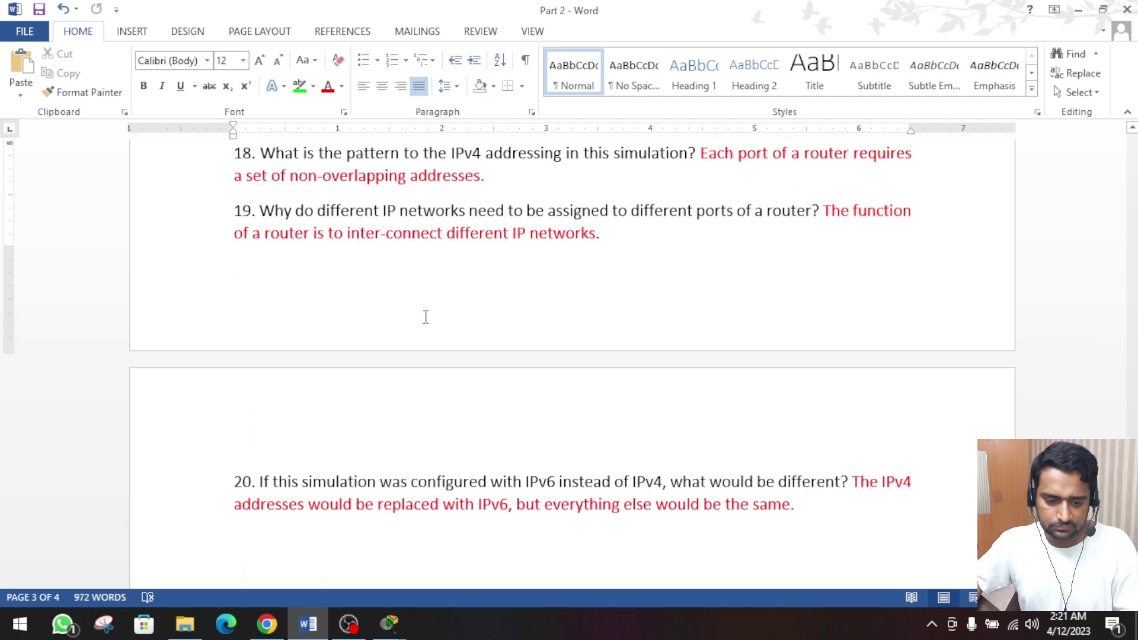
pyautogui.click(349, 624)
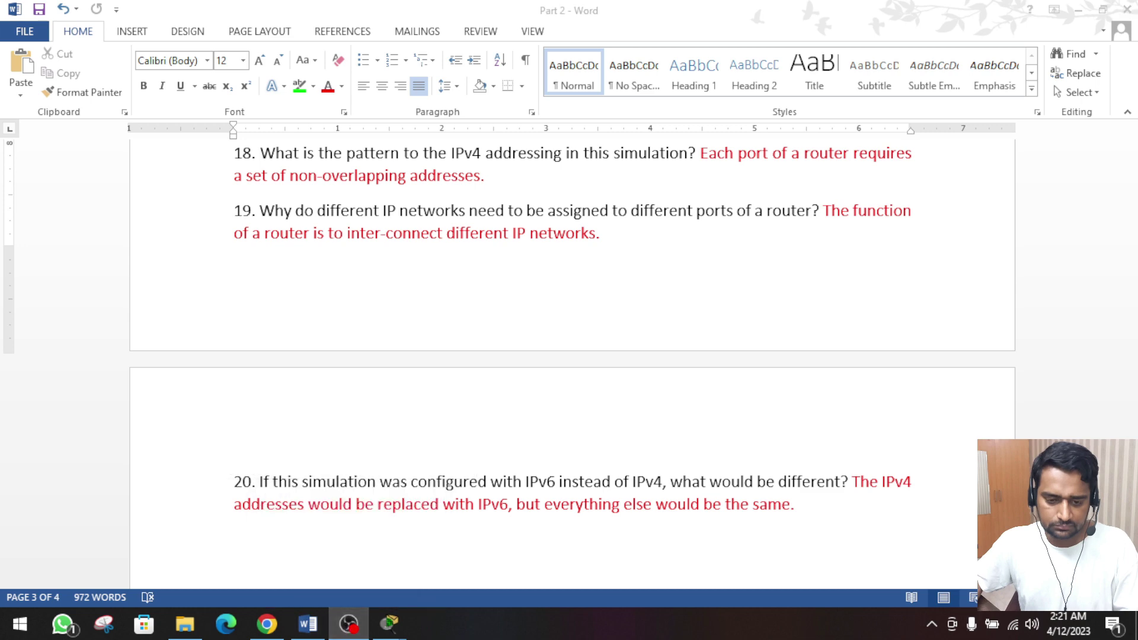